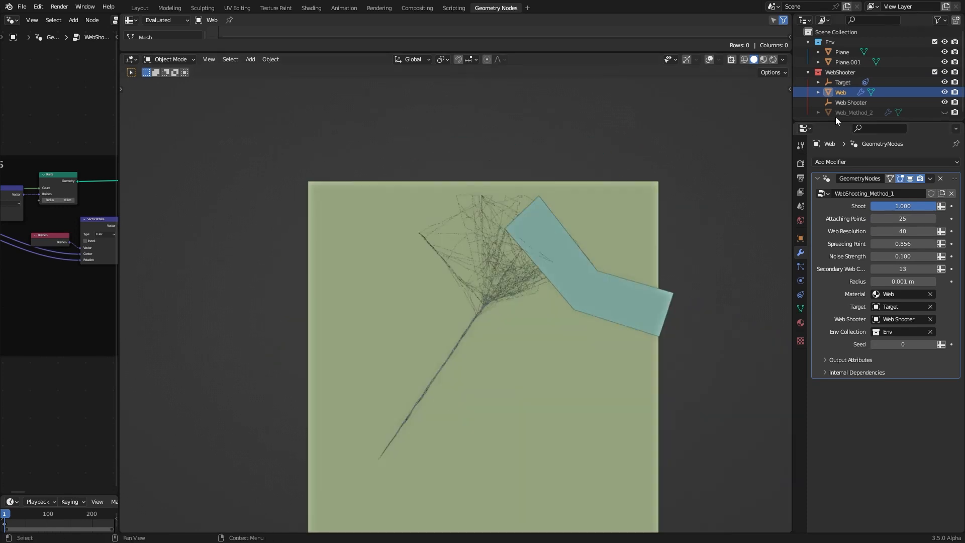
pyautogui.click(850, 102)
pyautogui.press('g')
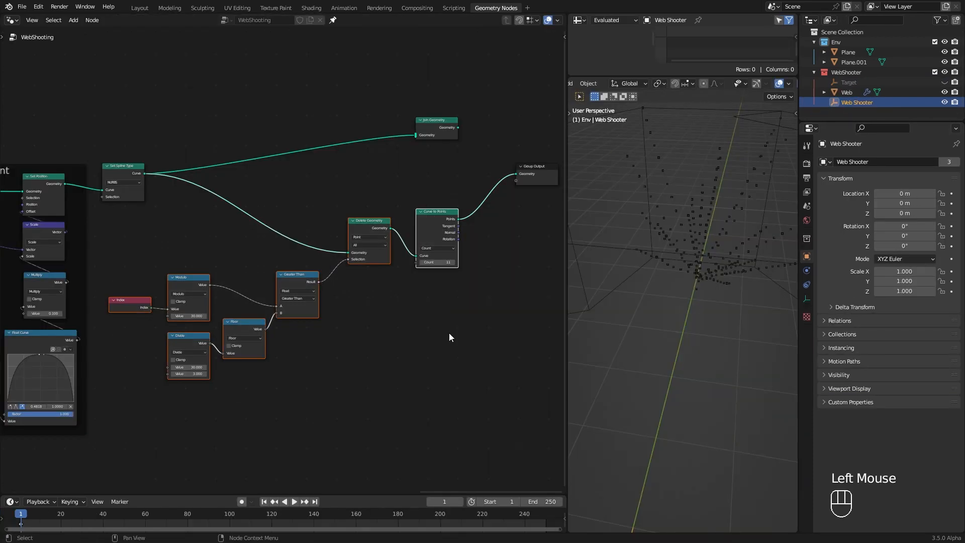
pyautogui.moveTo(439, 224); pyautogui.dragTo(449, 223)
pyautogui.click(467, 320)
pyautogui.moveTo(495, 304); pyautogui.dragTo(417, 320, button='middle')
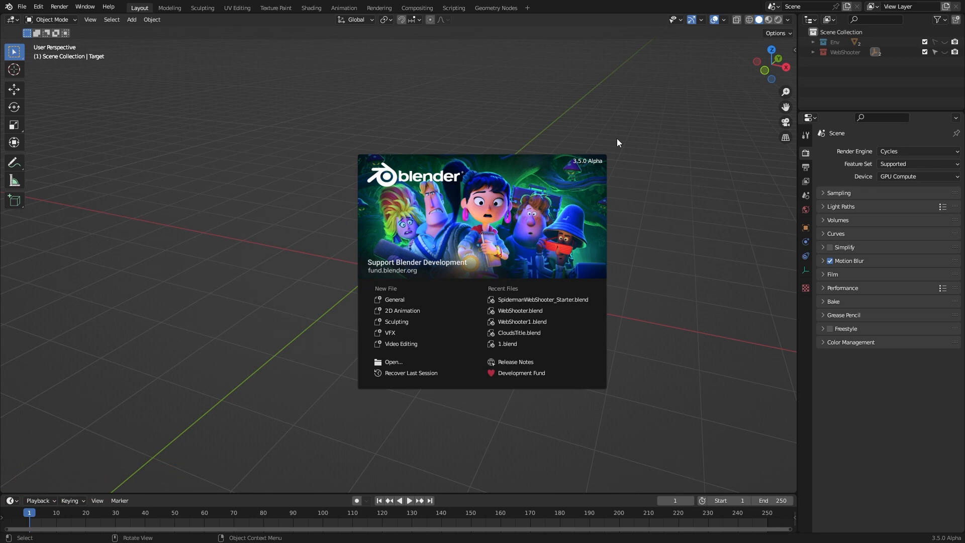
# Dismiss the splash screen, enlarge the outliner, then unhide the Env collection and expand it to list its planes
pyautogui.click(618, 142)
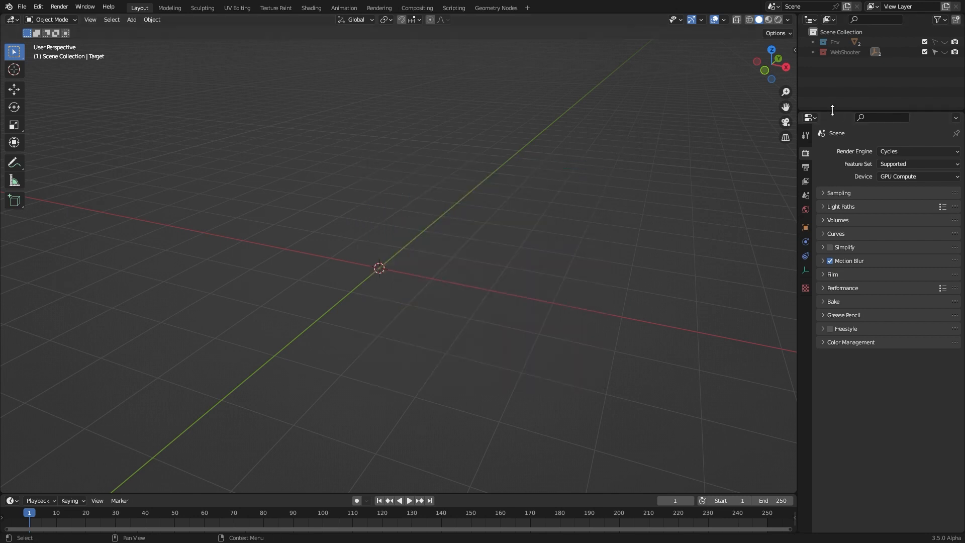
pyautogui.moveTo(832, 110); pyautogui.dragTo(832, 149)
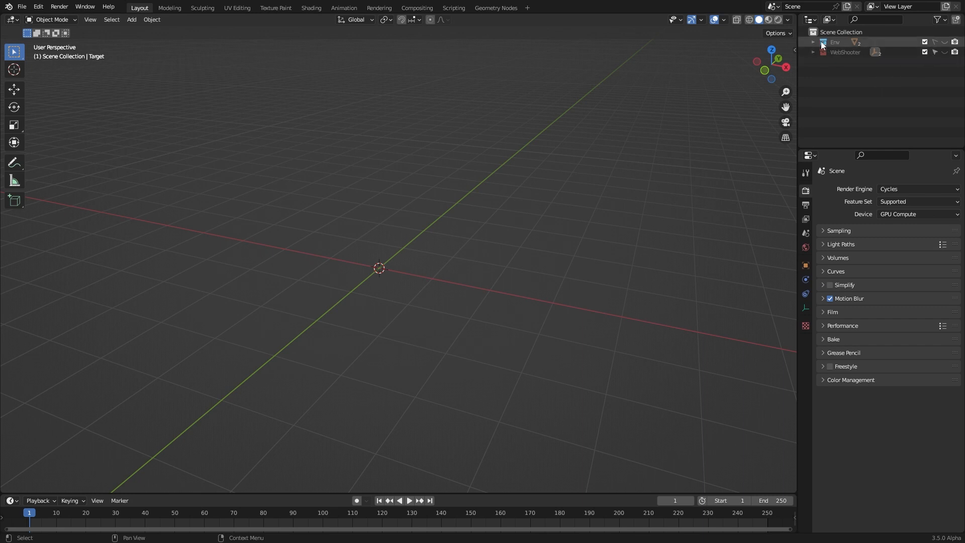
pyautogui.click(944, 44)
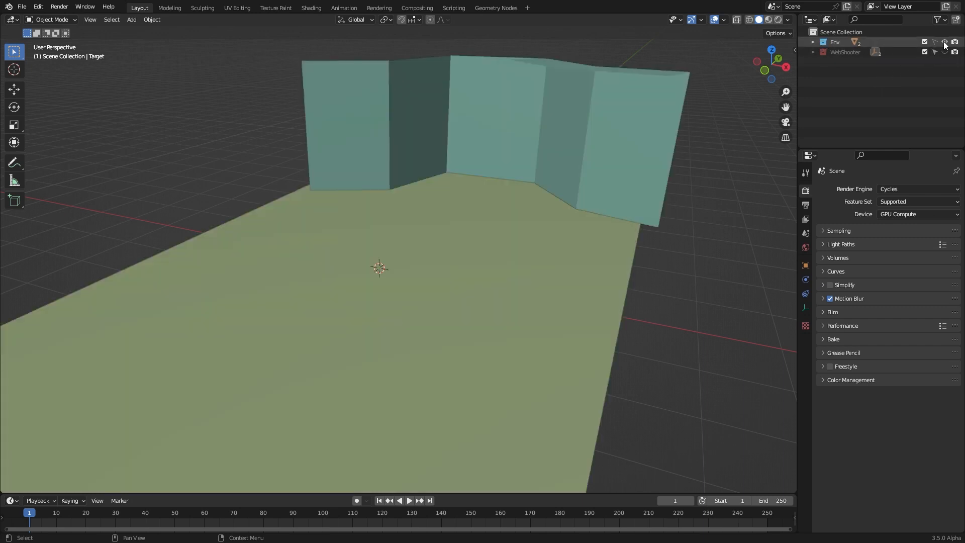
pyautogui.click(837, 44)
pyautogui.click(813, 42)
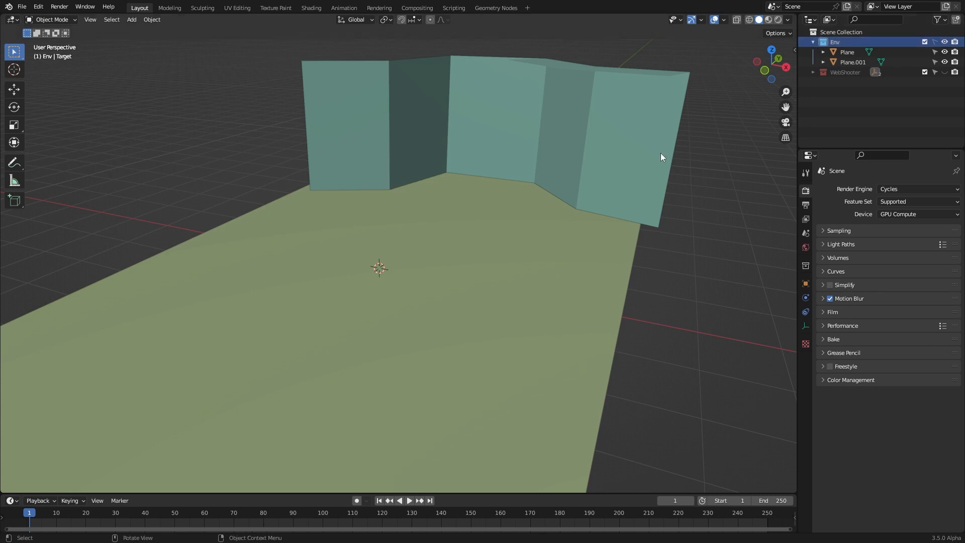
# Unhide the WebShooter collection and expand it to list its empties
pyautogui.moveTo(410, 291); pyautogui.dragTo(465, 223, button='middle')
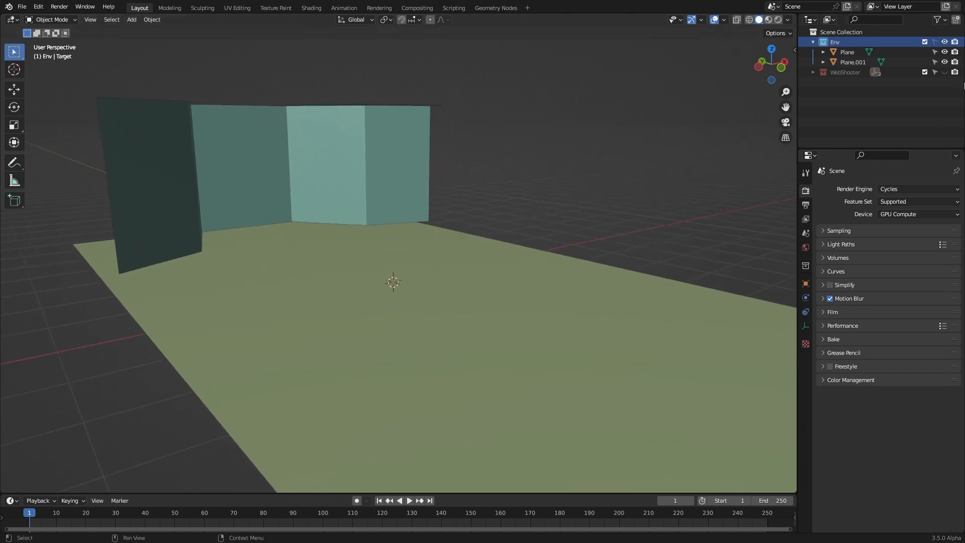
pyautogui.click(944, 73)
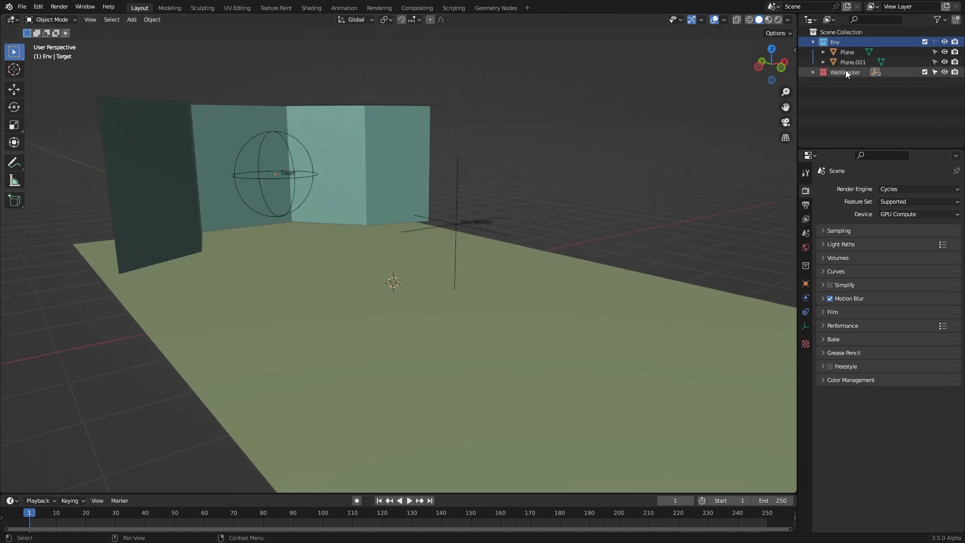
pyautogui.click(832, 72)
pyautogui.click(813, 73)
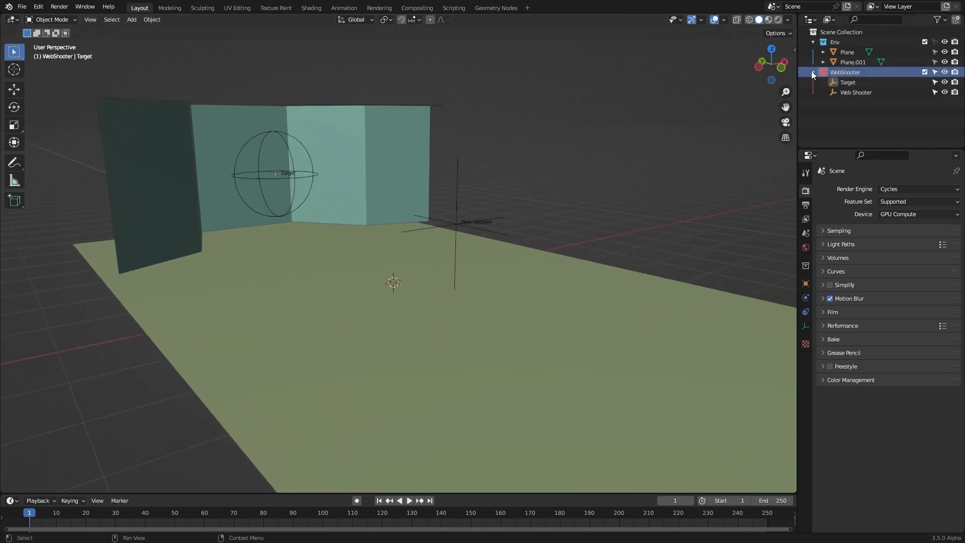
# Examine the Web Shooter and Target empties and the surrounding wall and floor from several angles
pyautogui.moveTo(360, 272); pyautogui.dragTo(367, 273, button='middle')
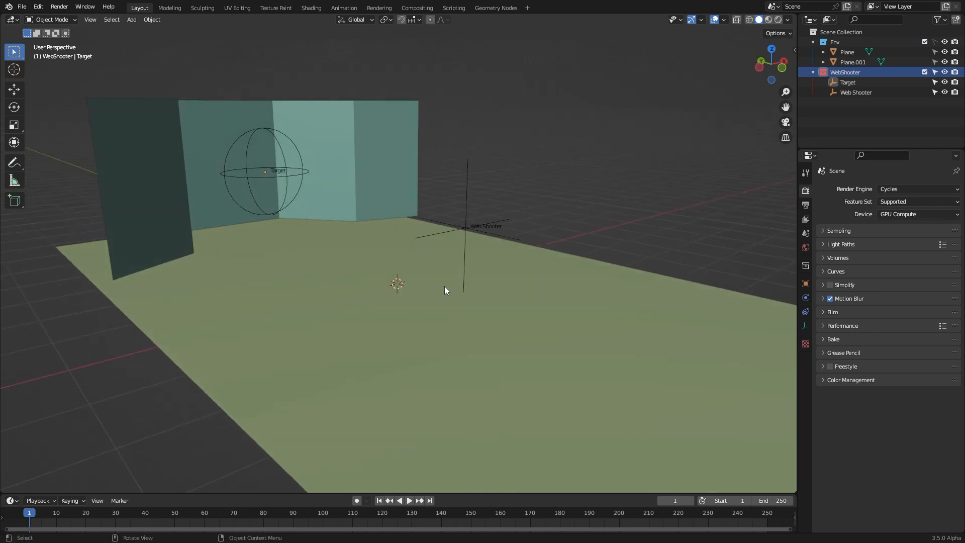
pyautogui.scroll(2, 445, 285)
pyautogui.click(499, 225)
pyautogui.moveTo(498, 225); pyautogui.dragTo(534, 258, button='middle')
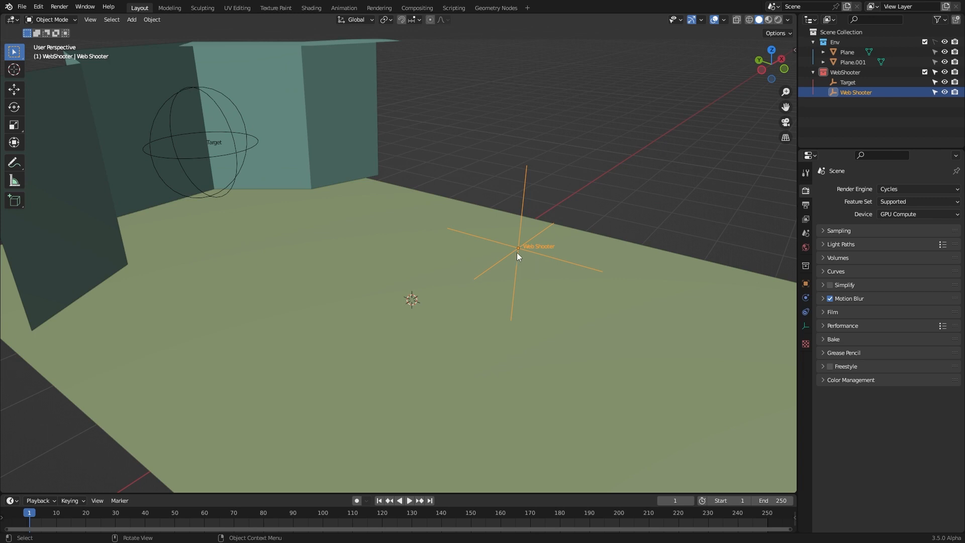
pyautogui.click(213, 151)
pyautogui.keyDown('shift'); pyautogui.moveTo(243, 166); pyautogui.dragTo(386, 252, button='middle'); pyautogui.keyUp('shift')
pyautogui.keyDown('shift'); pyautogui.moveTo(498, 226); pyautogui.dragTo(358, 245, button='middle'); pyautogui.keyUp('shift')
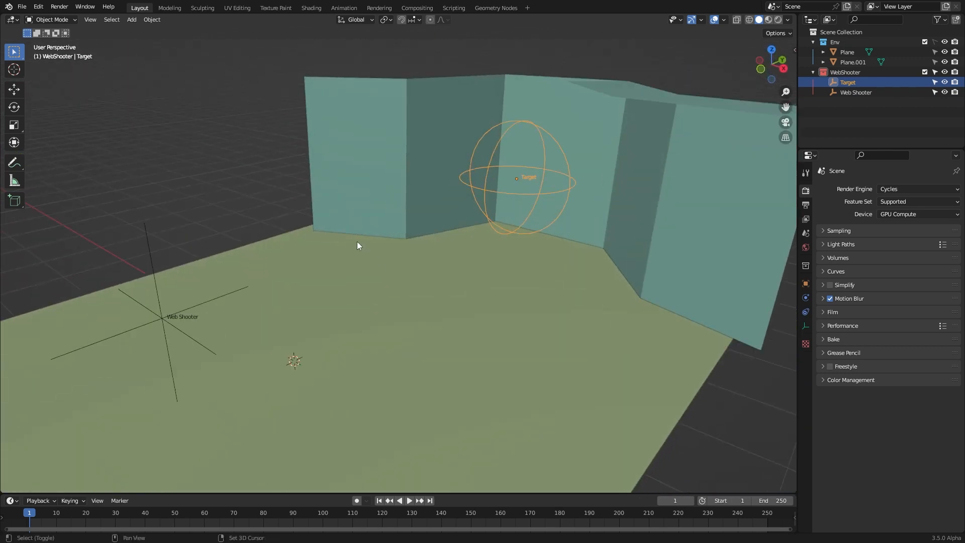
pyautogui.hotkey('shift', 'a')
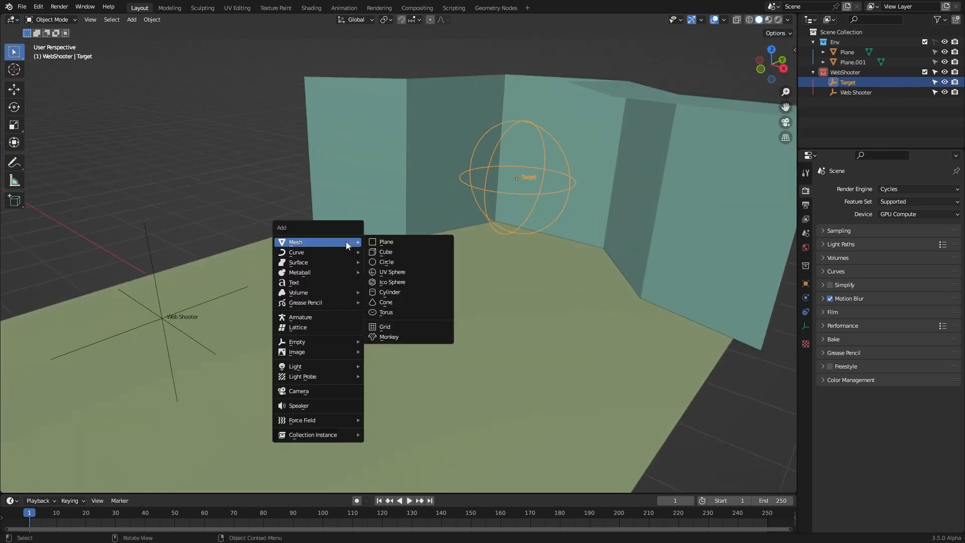
pyautogui.moveTo(327, 339)
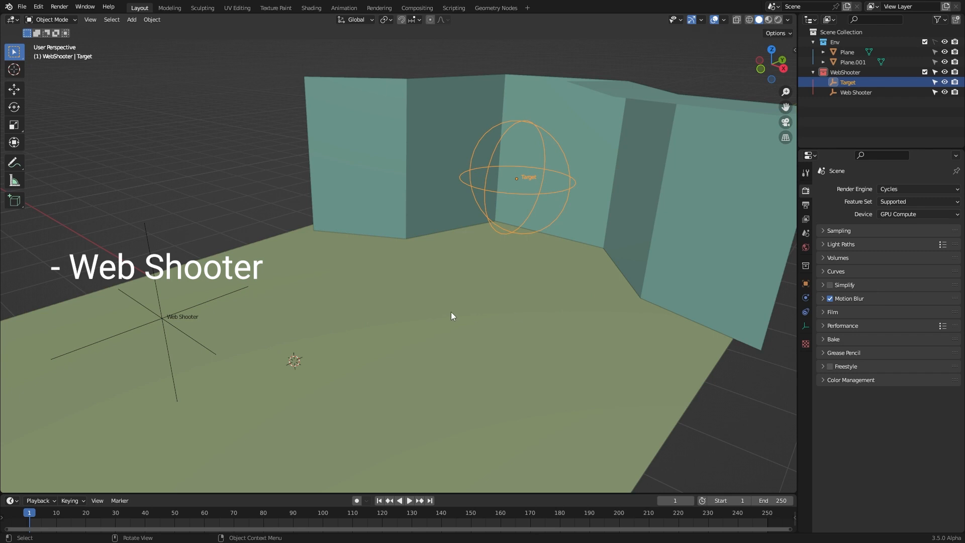
pyautogui.moveTo(451, 311); pyautogui.dragTo(460, 213, button='middle')
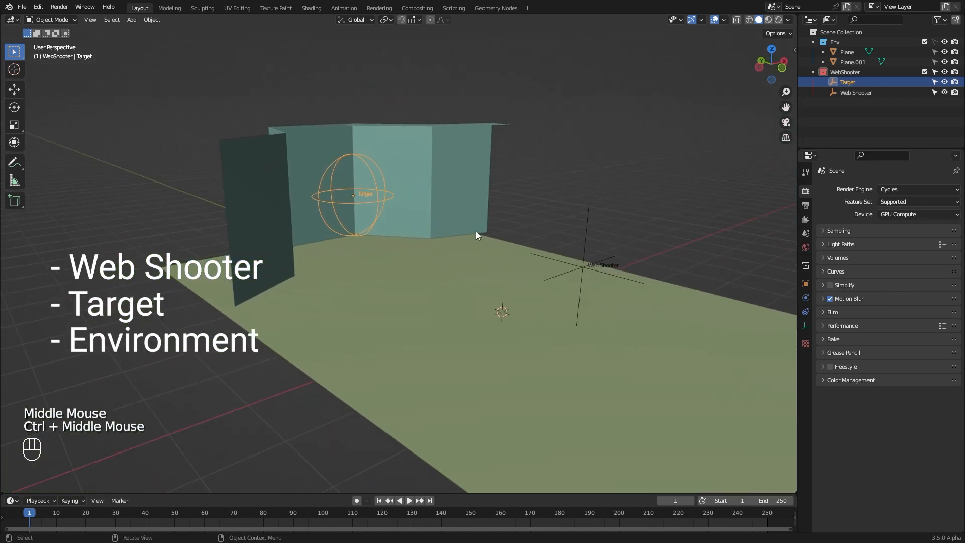
pyautogui.keyDown('shift'); pyautogui.moveTo(538, 253); pyautogui.dragTo(468, 263, button='middle'); pyautogui.keyUp('shift')
# Add a mesh plane inside the WebShooter collection and rename it Web
pyautogui.click(829, 73)
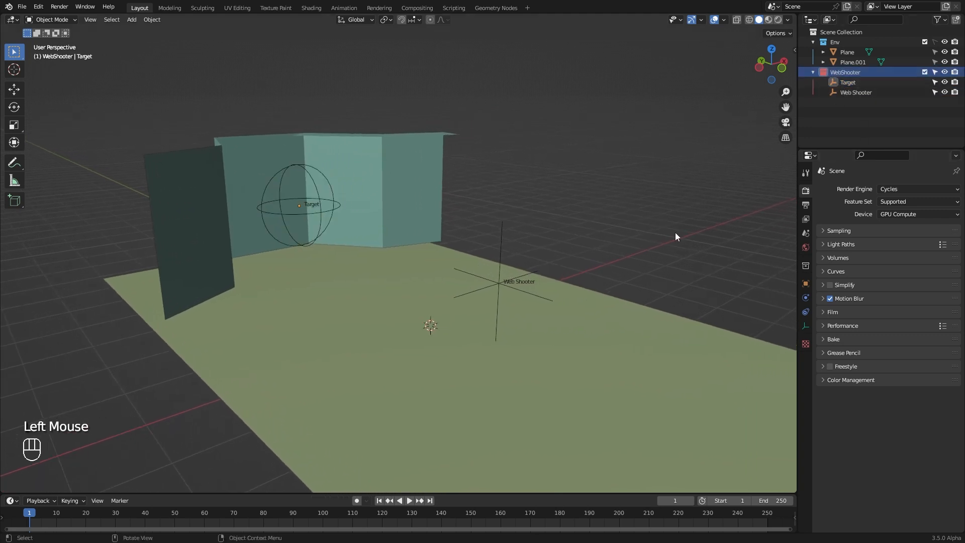
pyautogui.hotkey('shift', 'a')
pyautogui.moveTo(424, 246)
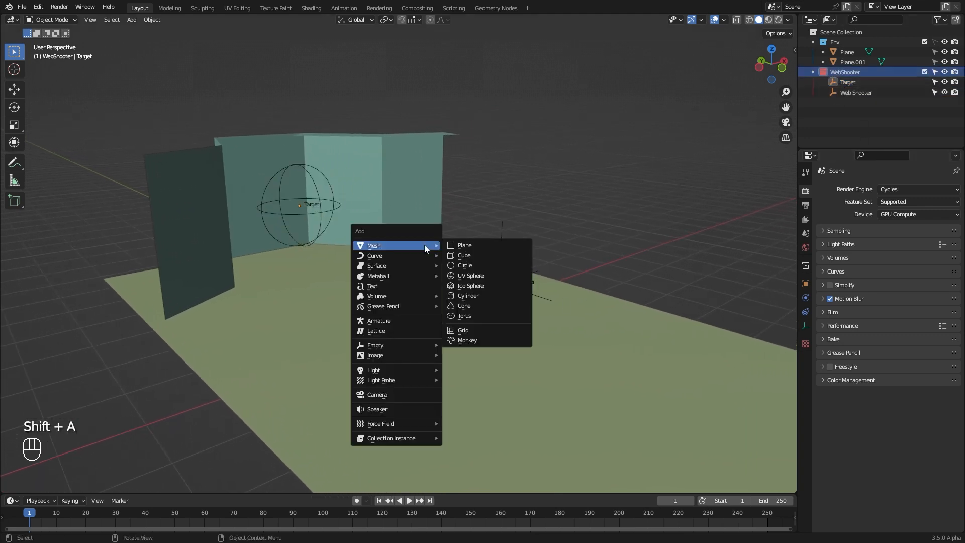
pyautogui.click(472, 245)
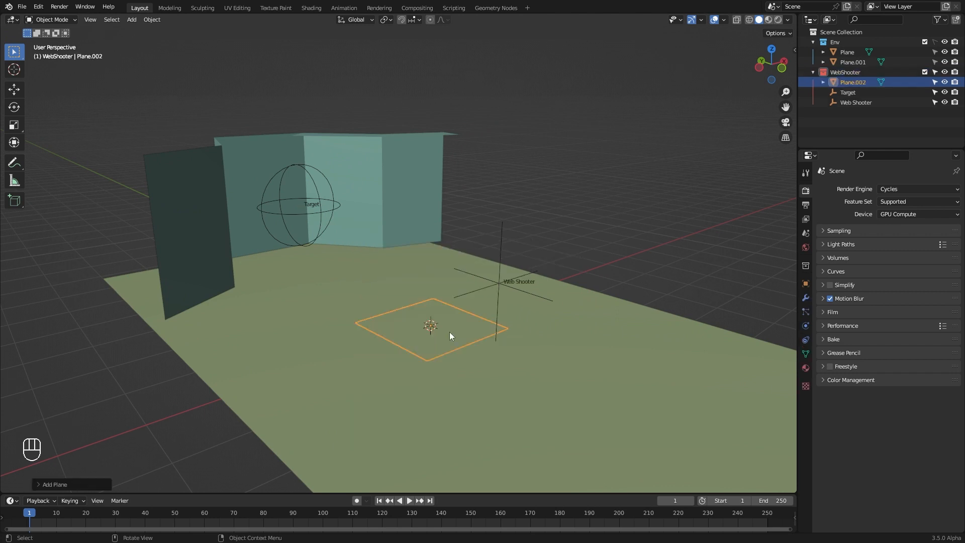
pyautogui.press('F2')
pyautogui.write('Web')
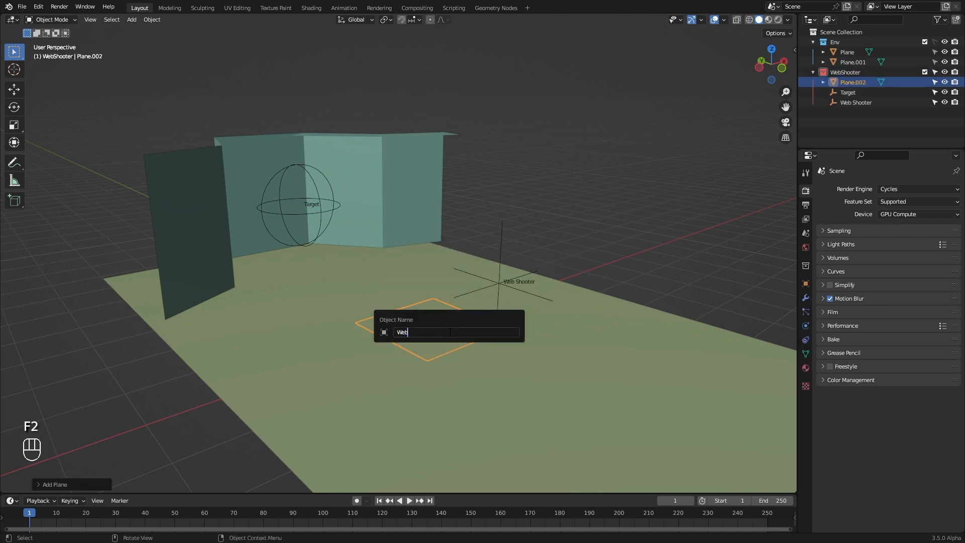
pyautogui.press('Return')
# Switch to the Geometry Nodes workspace and enlarge its 3D viewport, framing the scene
pyautogui.moveTo(449, 332); pyautogui.dragTo(508, 316, button='middle')
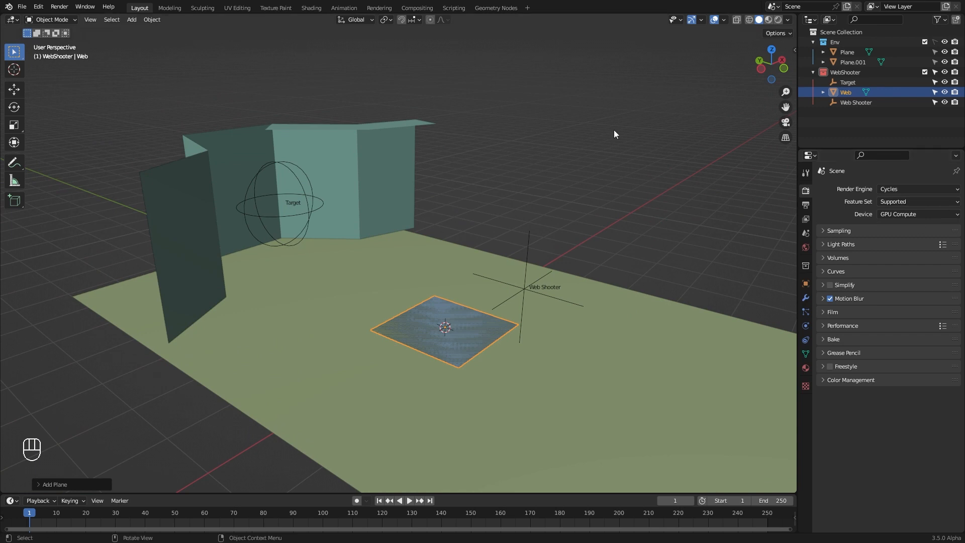
pyautogui.click(496, 8)
pyautogui.moveTo(549, 316); pyautogui.dragTo(533, 316)
pyautogui.moveTo(655, 149); pyautogui.dragTo(655, 140)
pyautogui.keyDown('shift'); pyautogui.moveTo(692, 325); pyautogui.dragTo(685, 322, button='middle'); pyautogui.keyUp('shift')
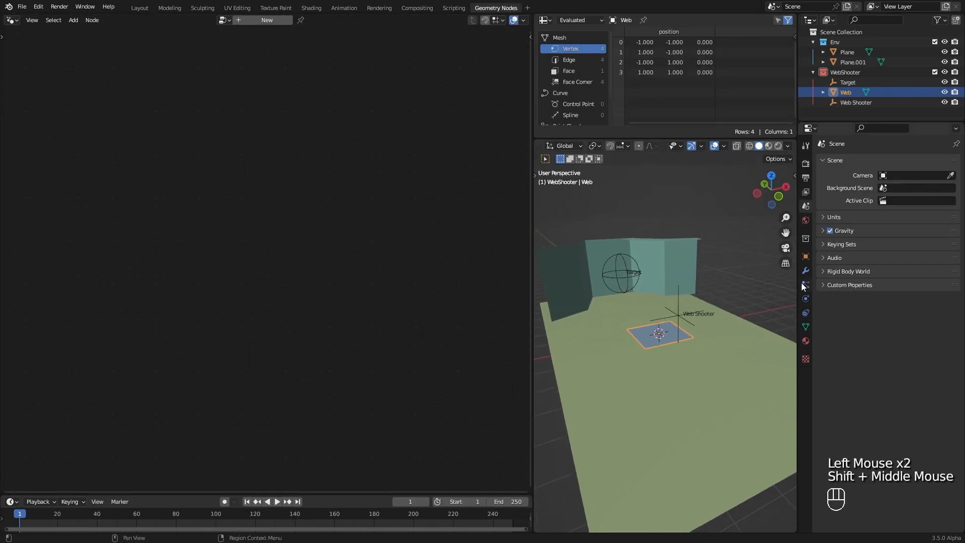
# Add a Geometry Nodes modifier to the Web plane and create a new node group for it
pyautogui.click(805, 270)
pyautogui.click(875, 159)
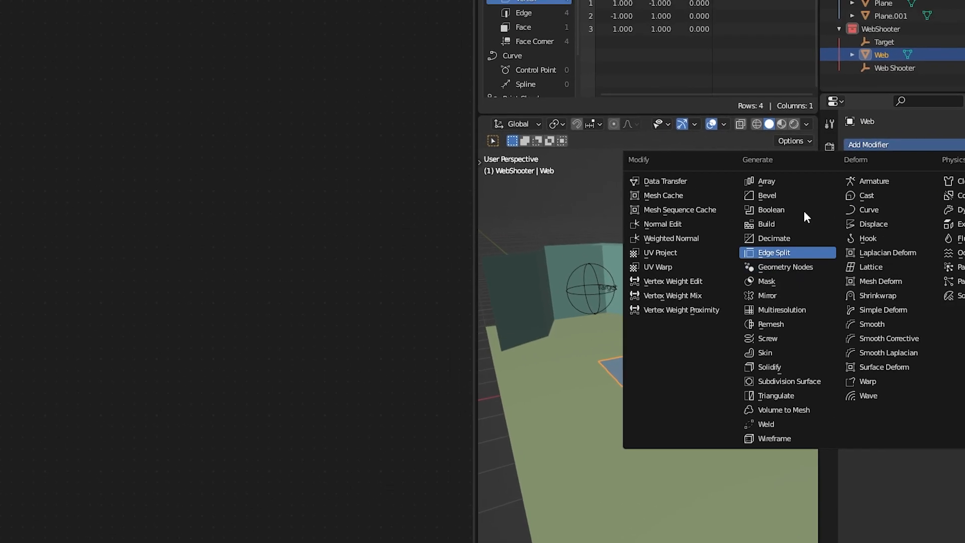
pyautogui.click(731, 247)
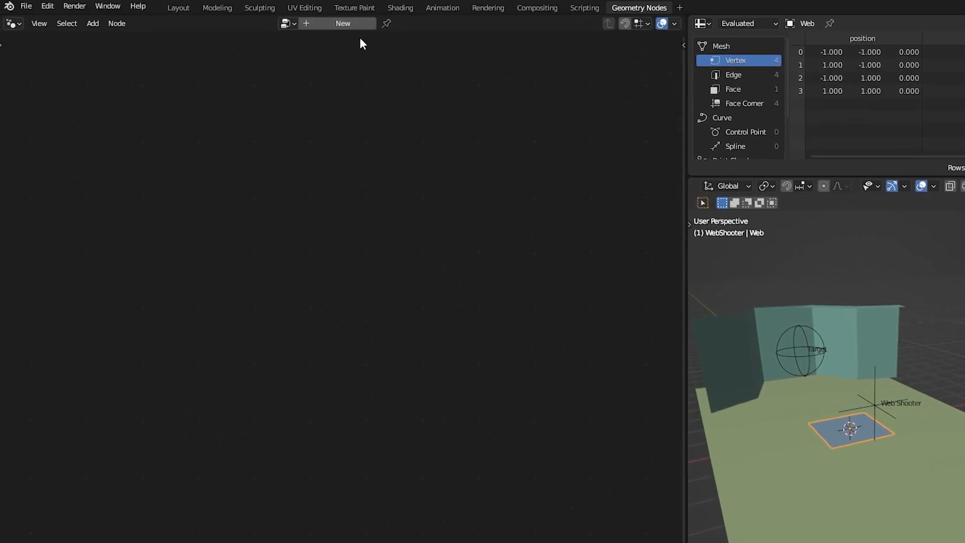
pyautogui.click(350, 25)
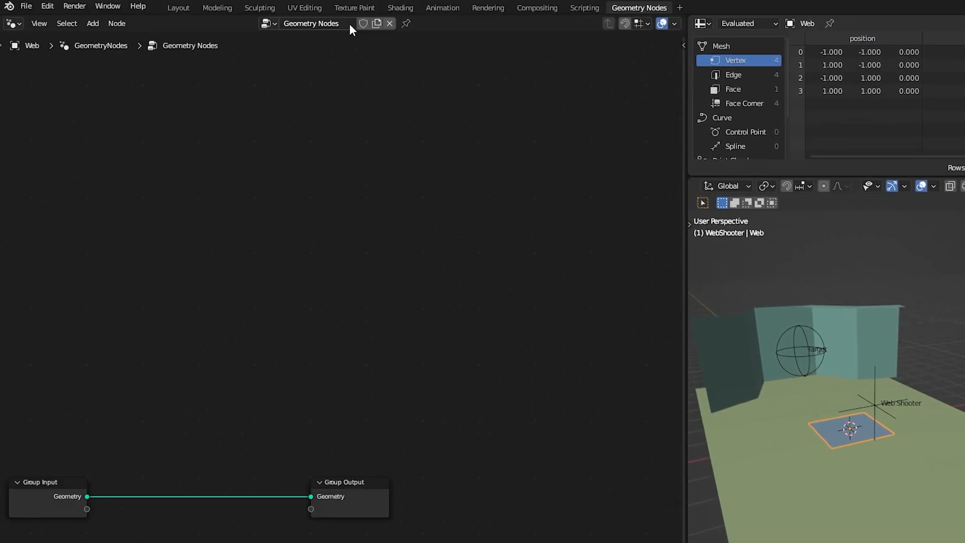
# Rename the new node group as WebShooting
pyautogui.click(320, 25)
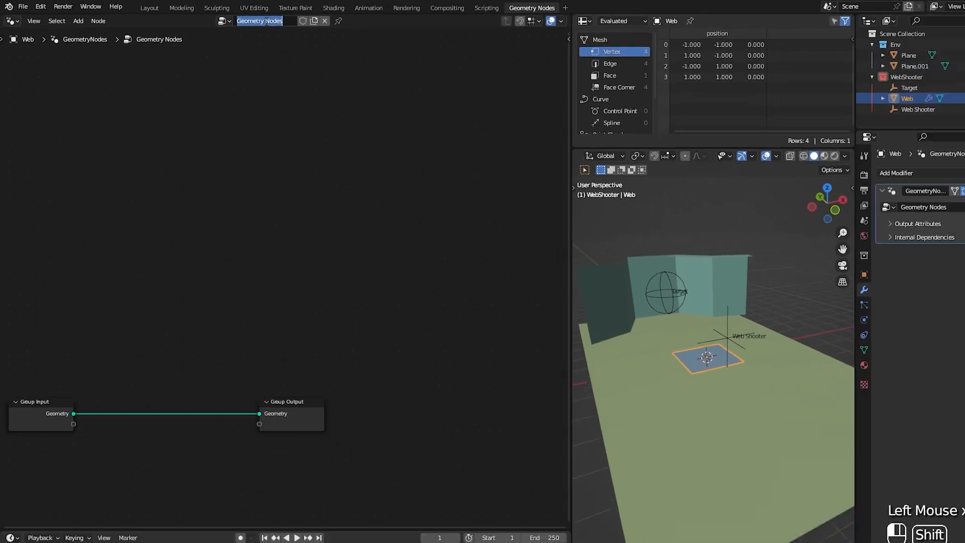
pyautogui.write('Web')
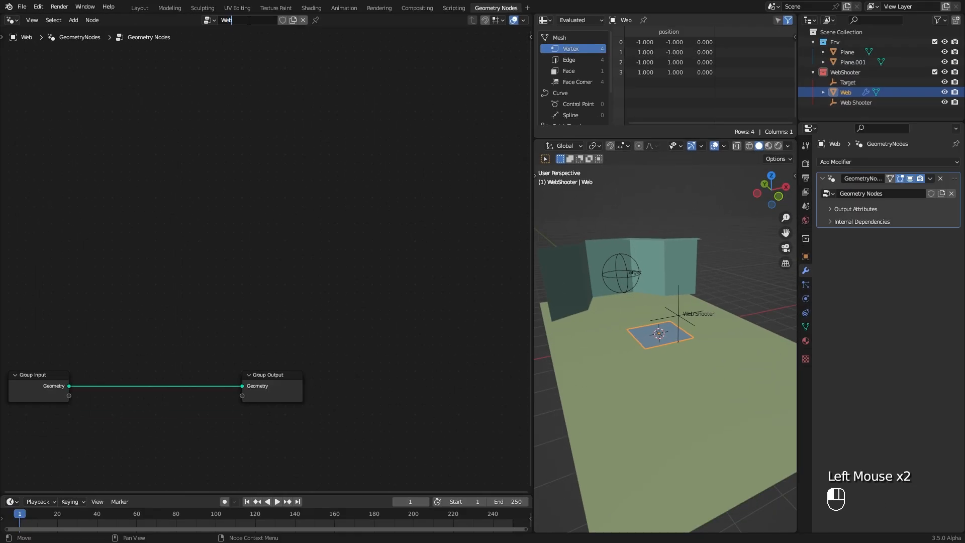
pyautogui.press('shift')
pyautogui.write('Shooting')
pyautogui.press('Return')
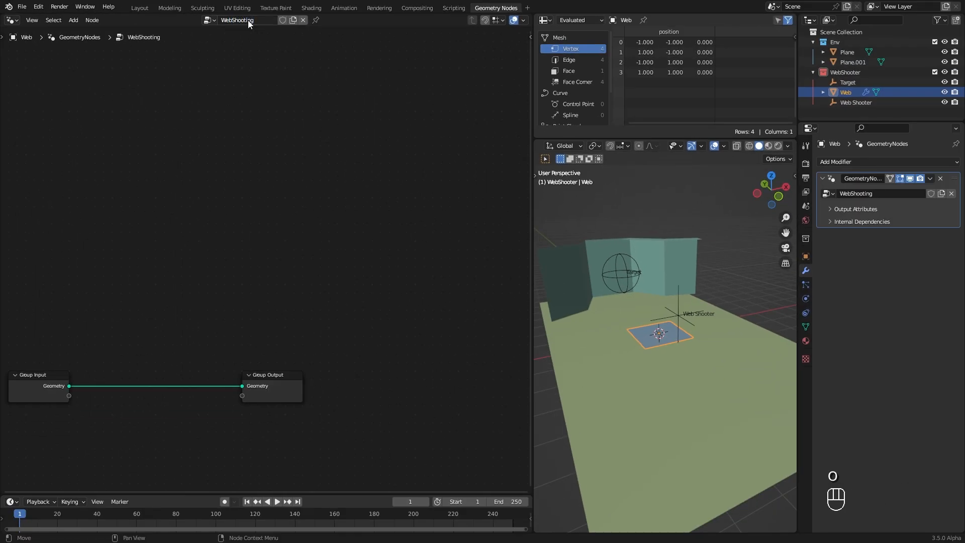
# Pin the WebShooting node tree and move the Group Input and Group Output nodes up and farther apart
pyautogui.click(316, 20)
pyautogui.moveTo(289, 394); pyautogui.dragTo(493, 244)
pyautogui.moveTo(36, 383); pyautogui.dragTo(45, 233)
# Cut the geometry link between the Group Input and Group Output nodes
pyautogui.click(55, 241)
pyautogui.keyDown('ctrl'); pyautogui.moveTo(102, 206); pyautogui.dragTo(93, 288, button='right'); pyautogui.keyUp('ctrl')
pyautogui.click(57, 241)
pyautogui.moveTo(161, 340); pyautogui.dragTo(193, 318, button='middle')
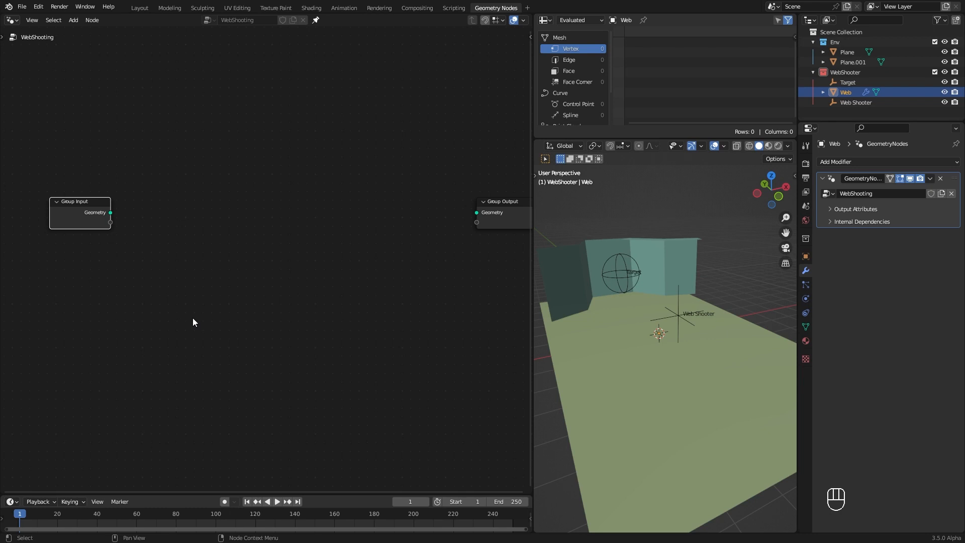
# Examine the Target and Web Shooter empties in the viewport, framing the Target against the surrounding walls
pyautogui.keyDown('shift'); pyautogui.moveTo(640, 288); pyautogui.dragTo(625, 305, button='middle'); pyautogui.keyUp('shift')
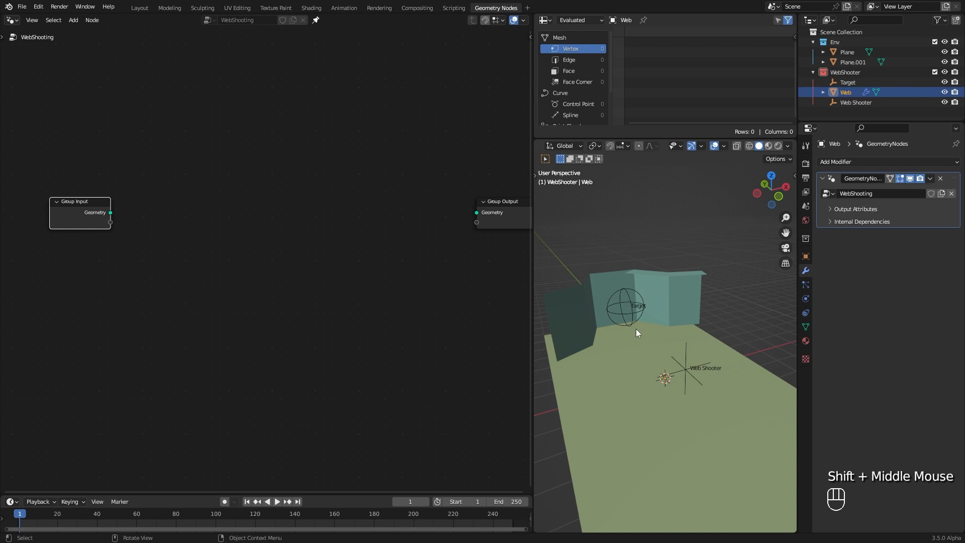
pyautogui.scroll(4, 640, 338)
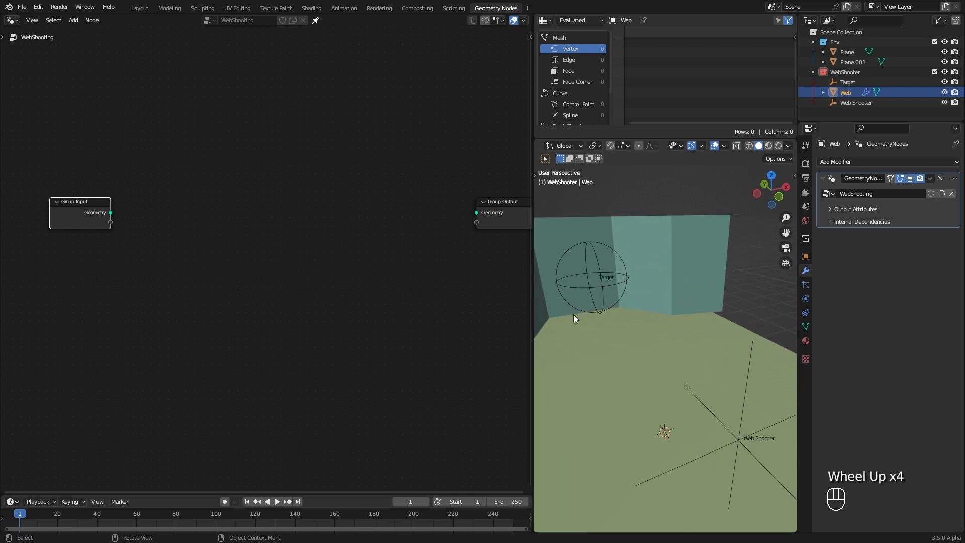
pyautogui.click(605, 286)
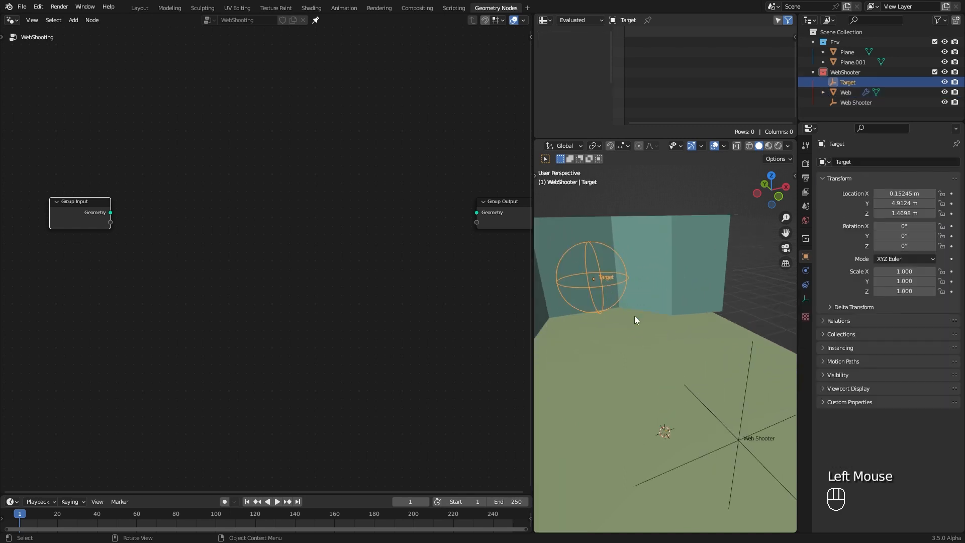
pyautogui.click(737, 442)
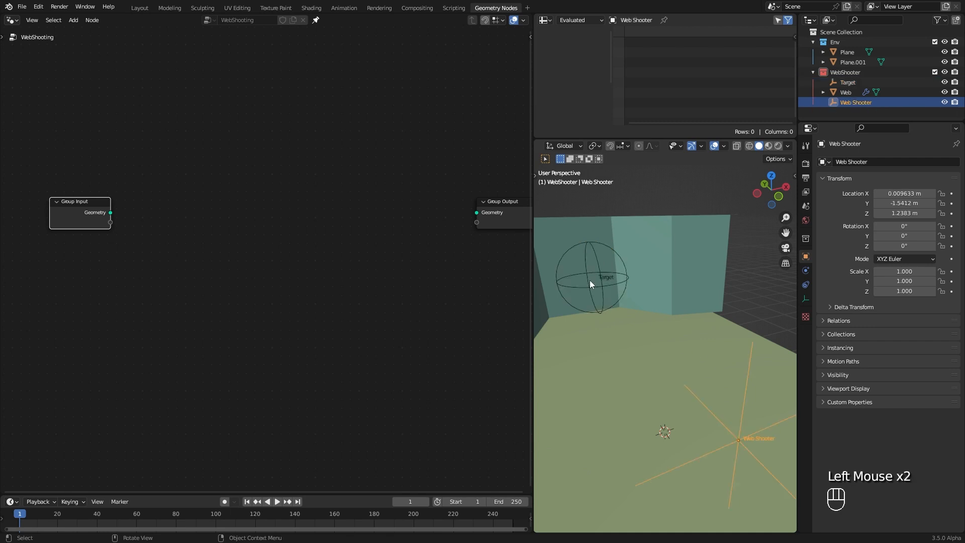
pyautogui.click(601, 293)
pyautogui.keyDown('shift'); pyautogui.moveTo(600, 313); pyautogui.dragTo(642, 396, button='middle'); pyautogui.keyUp('shift')
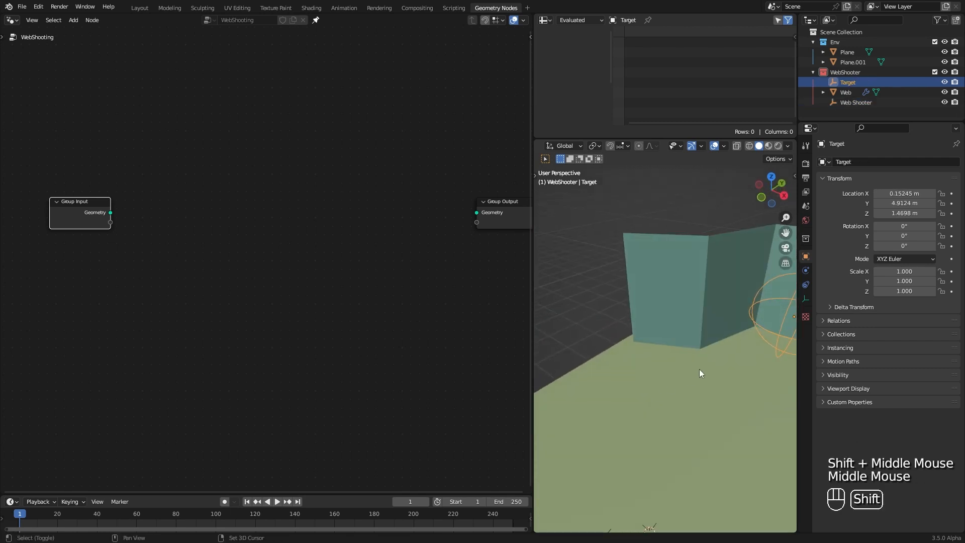
pyautogui.press('KP_Decimal')
pyautogui.scroll(-2, 698, 369)
pyautogui.moveTo(697, 372); pyautogui.dragTo(636, 412, button='middle')
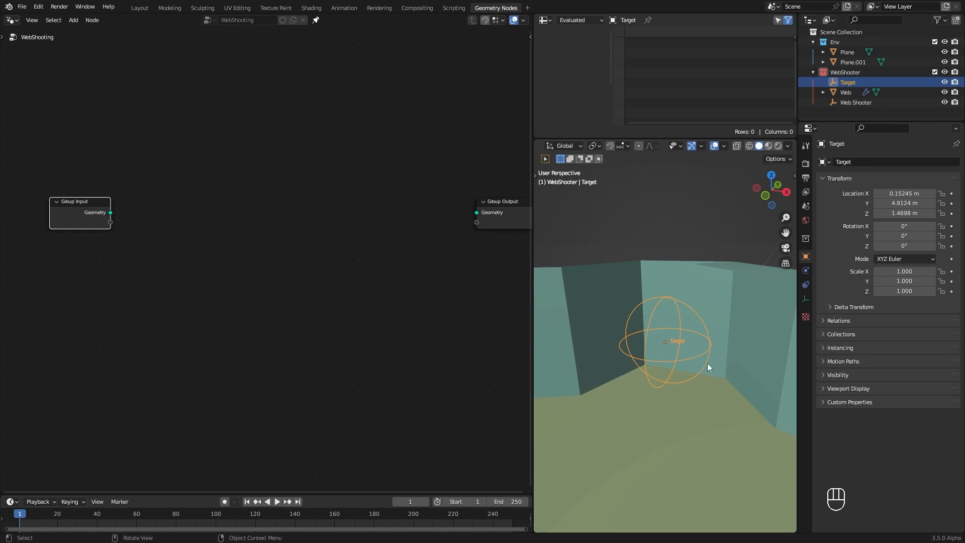
pyautogui.moveTo(597, 384); pyautogui.dragTo(666, 384, button='middle')
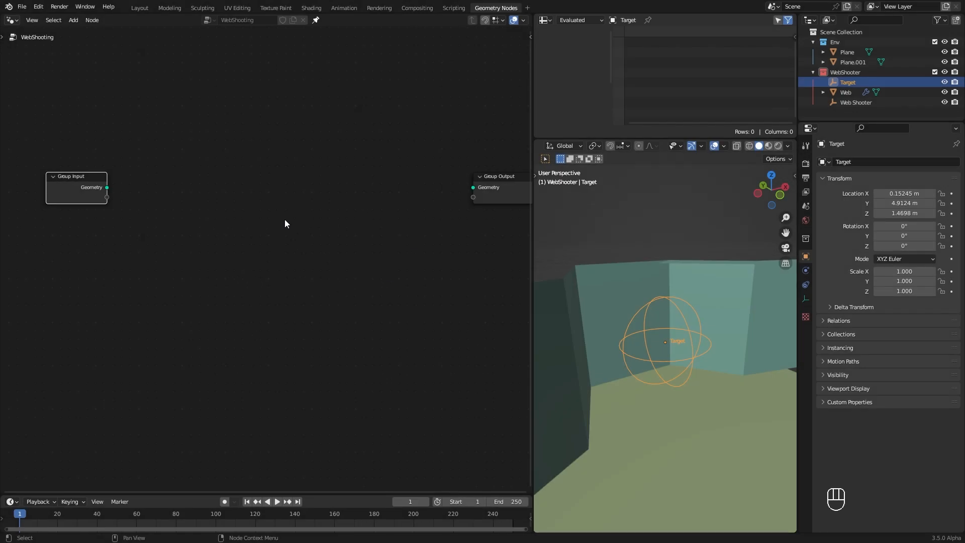
# Add a Points node between the Group Input and Group Output nodes
pyautogui.hotkey('shift', 'a')
pyautogui.moveTo(285, 221)
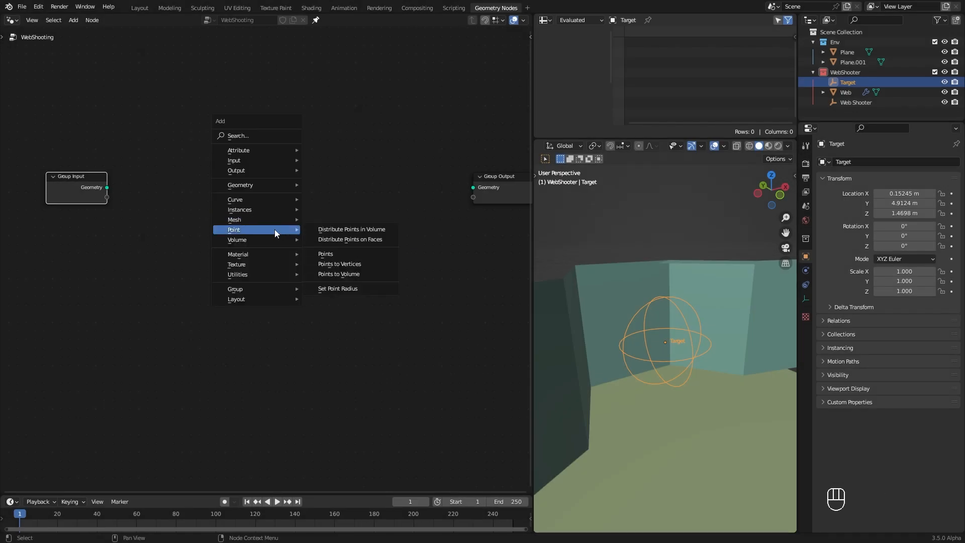
pyautogui.click(340, 253)
pyautogui.click(321, 238)
pyautogui.hotkey('shift', 'a')
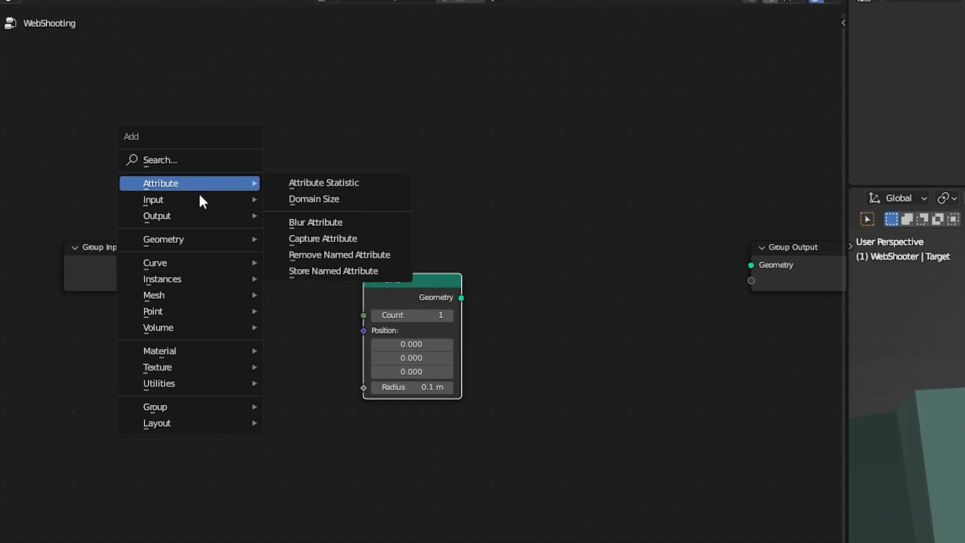
pyautogui.moveTo(187, 186)
pyautogui.moveTo(297, 221)
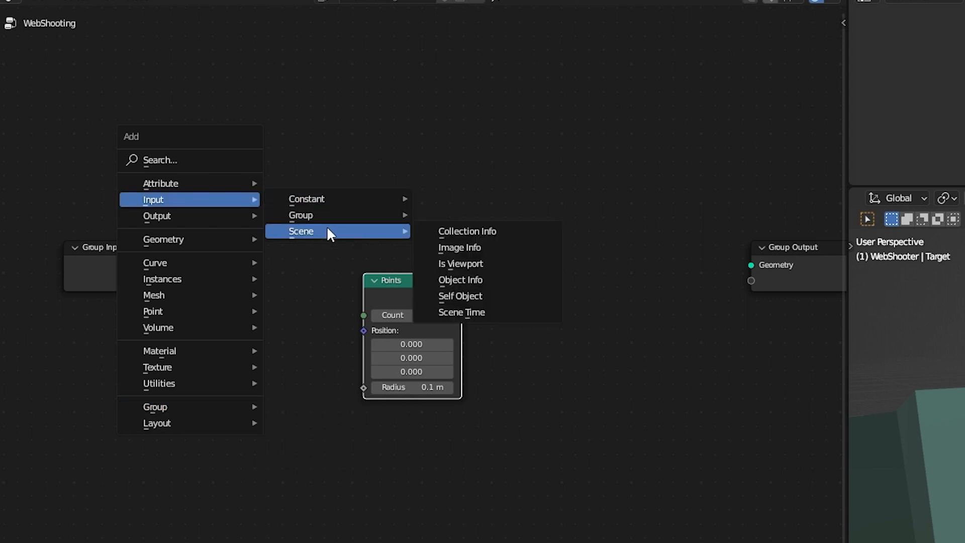
pyautogui.moveTo(168, 238)
pyautogui.moveTo(316, 238)
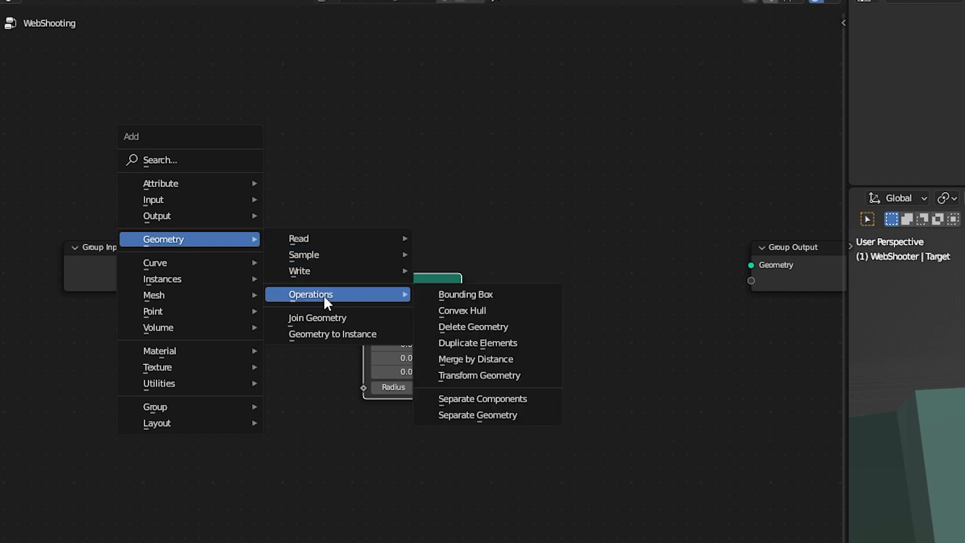
pyautogui.moveTo(190, 263)
pyautogui.moveTo(356, 317)
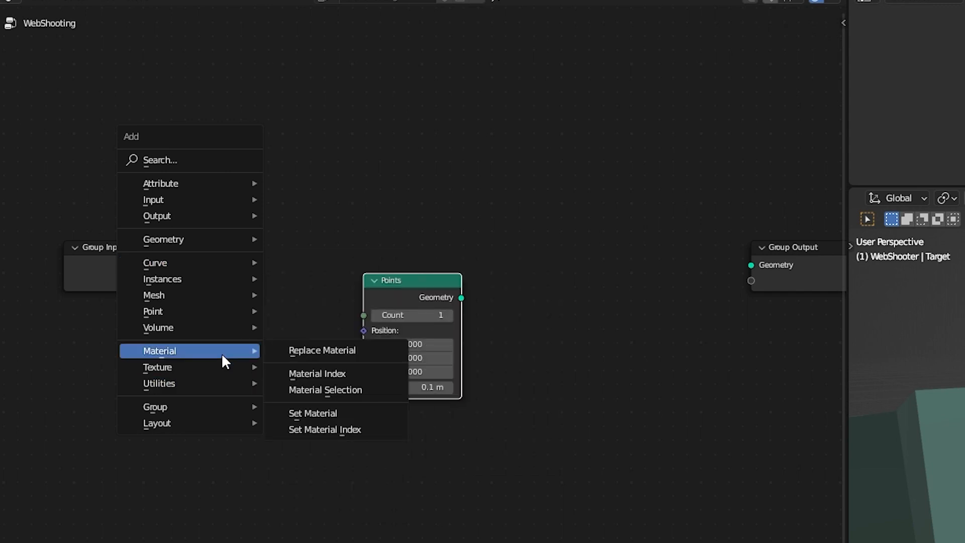
# Set the Points node's count to 20 and connect its geometry to the Group Output
pyautogui.moveTo(417, 286); pyautogui.dragTo(400, 283)
pyautogui.click(399, 313)
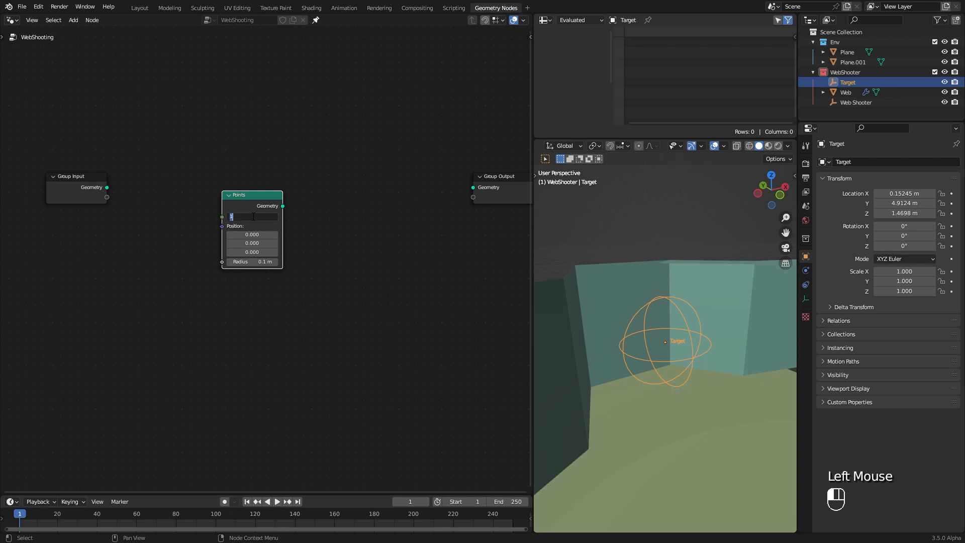
pyautogui.write('20')
pyautogui.press('Return')
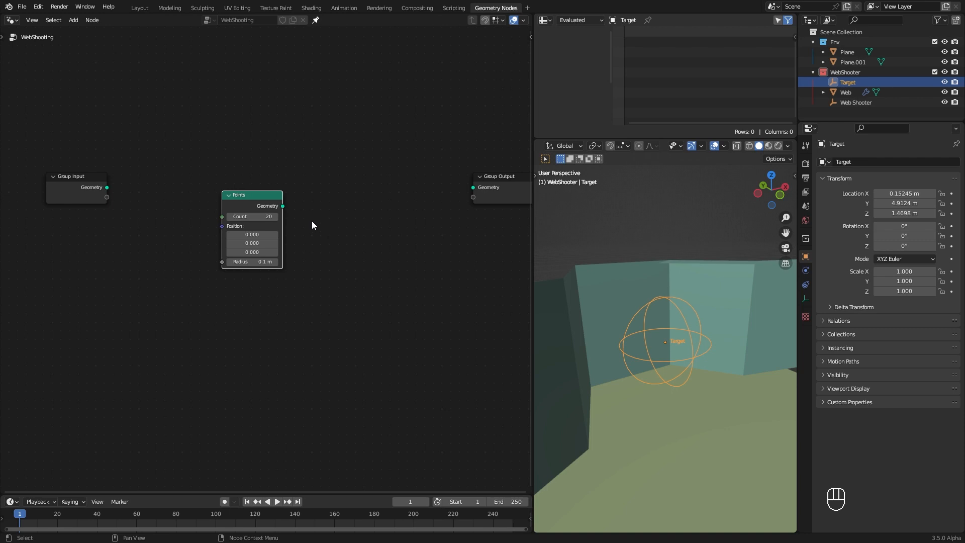
pyautogui.moveTo(282, 206); pyautogui.dragTo(459, 200)
pyautogui.click(498, 189)
pyautogui.moveTo(274, 200); pyautogui.dragTo(265, 189)
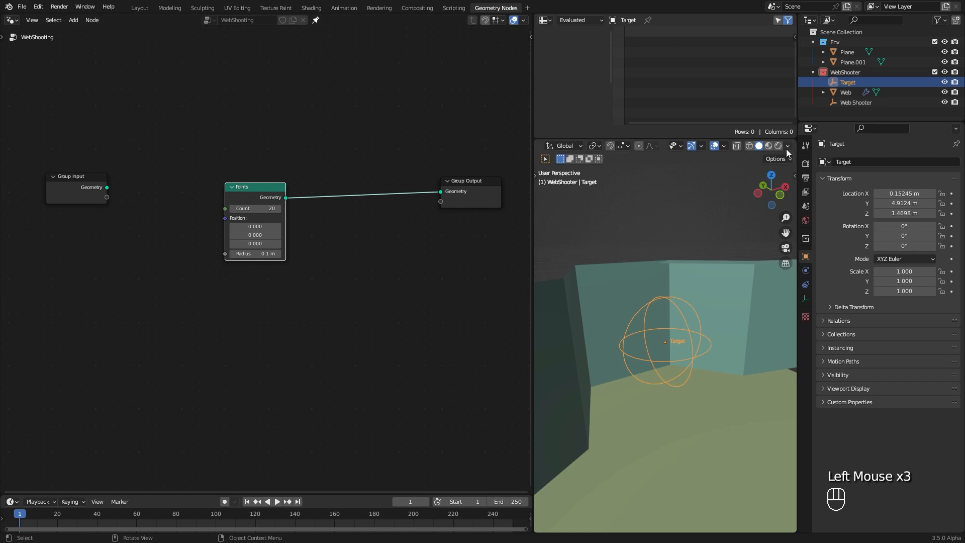
# Examine the generated points at the world origin in the viewport
pyautogui.scroll(-6, 734, 311)
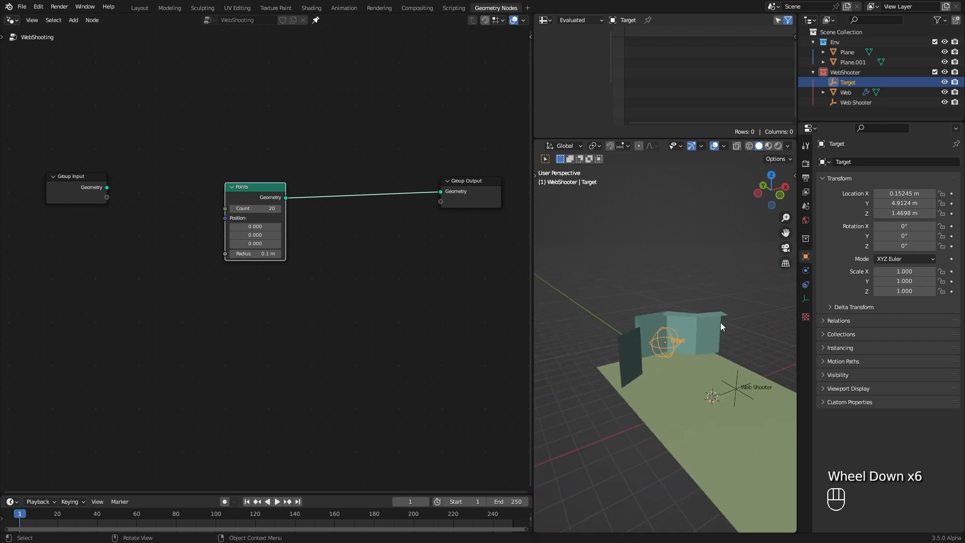
pyautogui.scroll(1, 721, 326)
pyautogui.press('z')
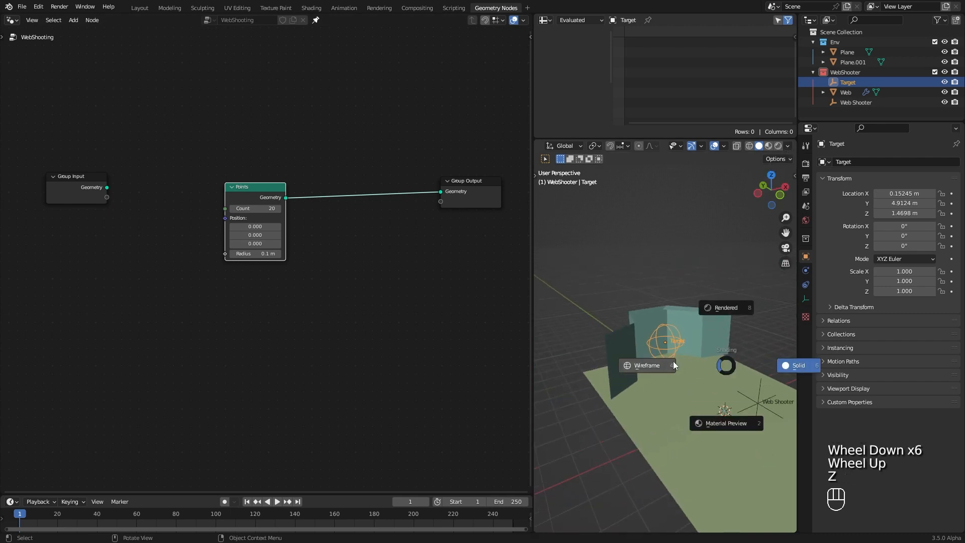
pyautogui.moveTo(776, 334)
pyautogui.keyDown('shift'); pyautogui.mouseDown(button='middle')
pyautogui.moveTo(701, 303)
pyautogui.moveTo(707, 394)
pyautogui.moveTo(695, 384)
pyautogui.mouseUp(button='middle'); pyautogui.keyUp('shift')
pyautogui.scroll(4, 700, 303)
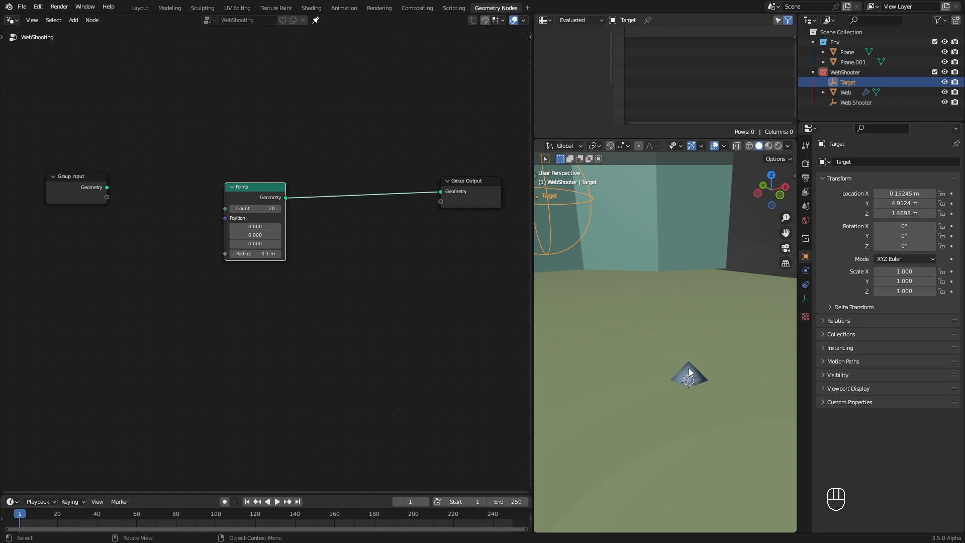
pyautogui.scroll(-3, 689, 373)
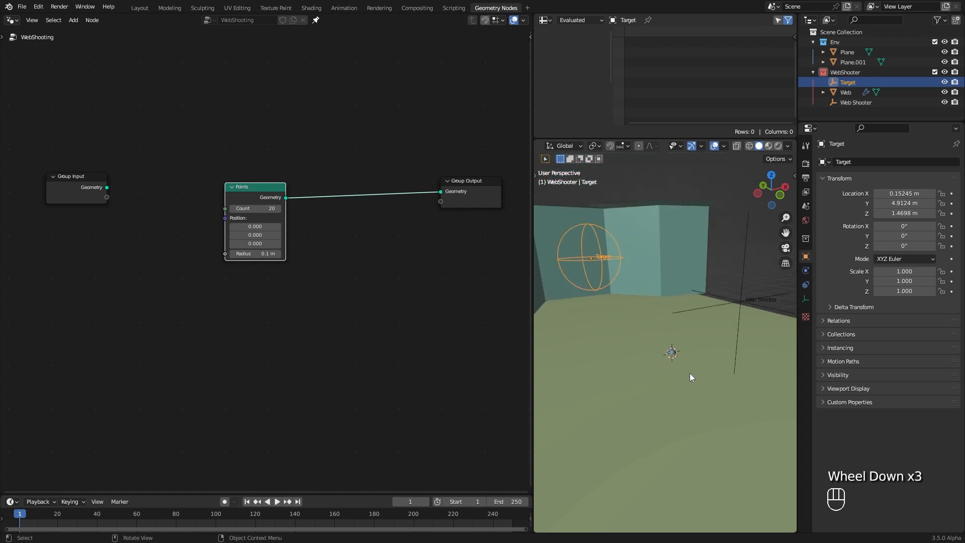
pyautogui.scroll(1, 679, 364)
# Add an Object Info node for the Target empty and set its transform space to Relative
pyautogui.keyDown('shift'); pyautogui.moveTo(250, 279); pyautogui.dragTo(327, 288, button='middle'); pyautogui.keyUp('shift')
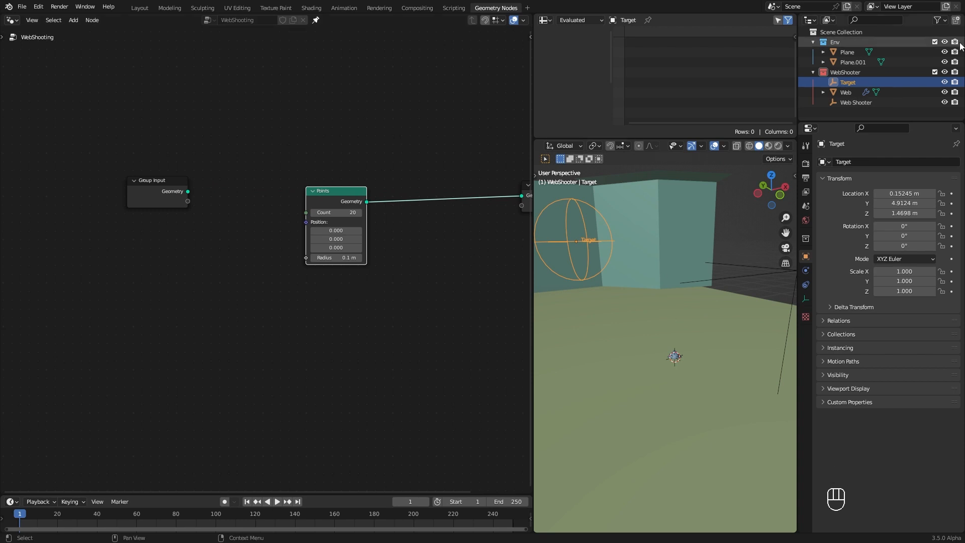
pyautogui.moveTo(849, 87); pyautogui.dragTo(168, 264)
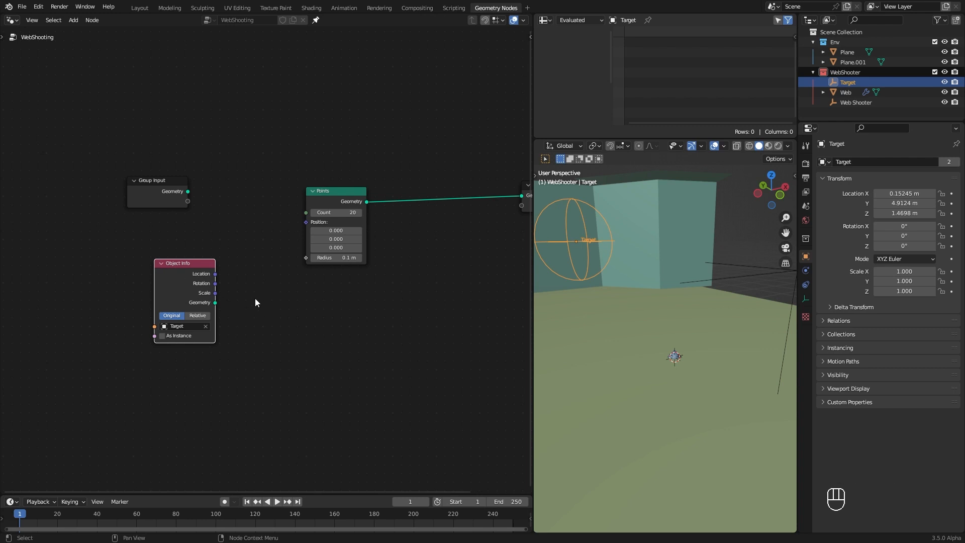
pyautogui.click(198, 316)
pyautogui.moveTo(191, 304); pyautogui.dragTo(164, 311)
# Connect the Object Info Location to the Points node's Position and spread the two nodes farther apart
pyautogui.moveTo(187, 281); pyautogui.dragTo(309, 225)
pyautogui.keyDown('shift'); pyautogui.moveTo(613, 265); pyautogui.dragTo(684, 372, button='middle'); pyautogui.keyUp('shift')
pyautogui.scroll(2, 689, 381)
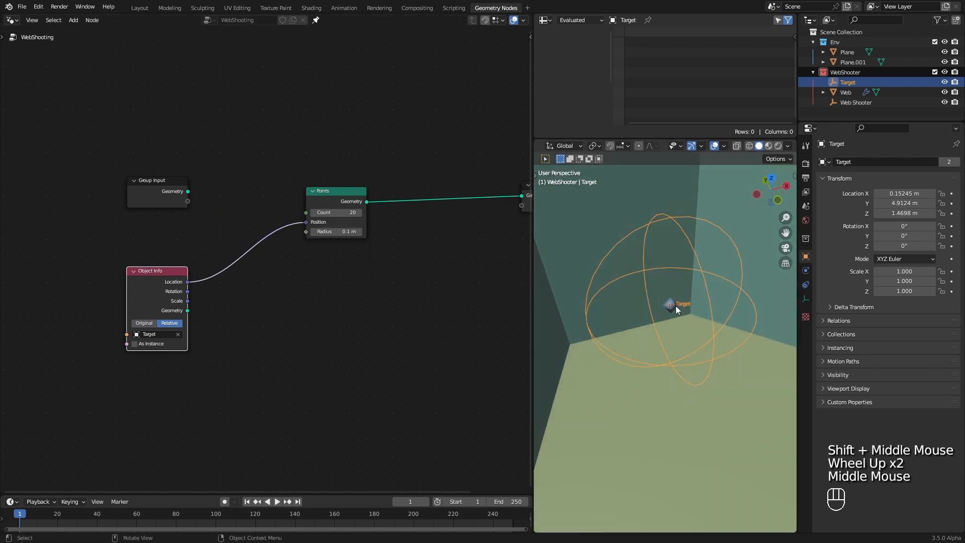
pyautogui.moveTo(333, 198); pyautogui.dragTo(346, 200)
pyautogui.moveTo(156, 288); pyautogui.dragTo(121, 286)
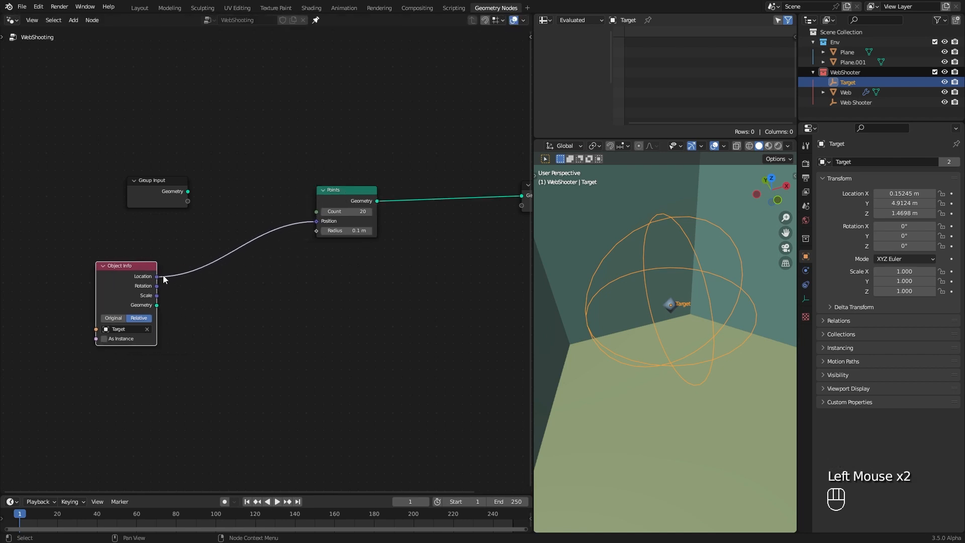
# Insert a Vector Math Add node between the Object Info Location and the Points Position
pyautogui.moveTo(157, 278); pyautogui.dragTo(246, 303)
pyautogui.write('add')
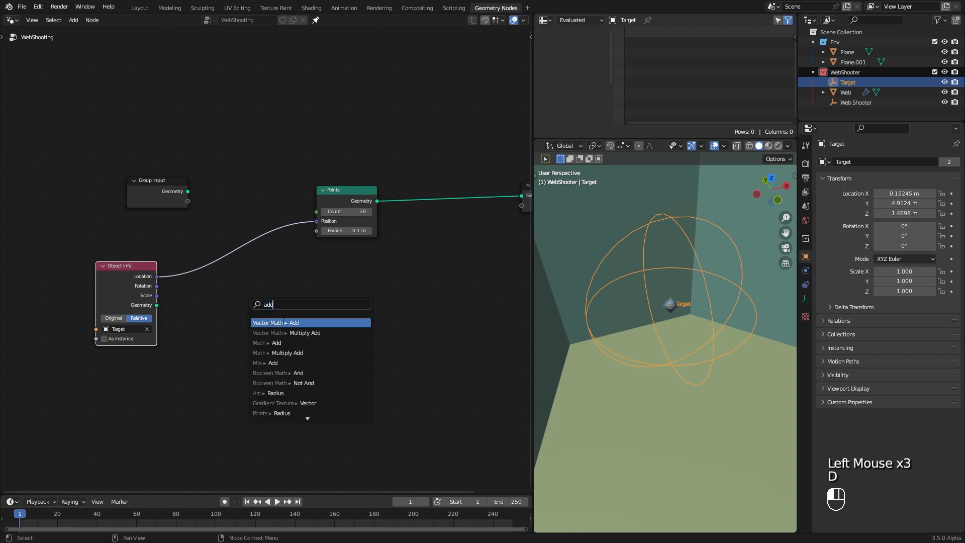
pyautogui.click(282, 321)
pyautogui.click(278, 286)
pyautogui.moveTo(297, 273); pyautogui.dragTo(319, 222)
pyautogui.moveTo(269, 268); pyautogui.dragTo(266, 244)
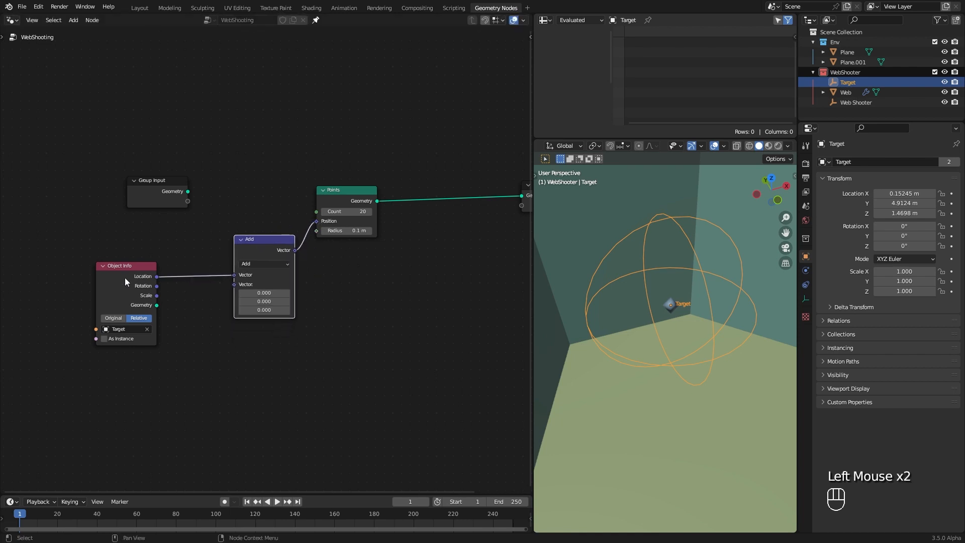
# Add a vector Random Value node feeding the second vector of the Add node, placed below Object Info
pyautogui.moveTo(124, 278); pyautogui.dragTo(107, 270)
pyautogui.moveTo(234, 284); pyautogui.dragTo(201, 351)
pyautogui.write('rand')
pyautogui.click(166, 369)
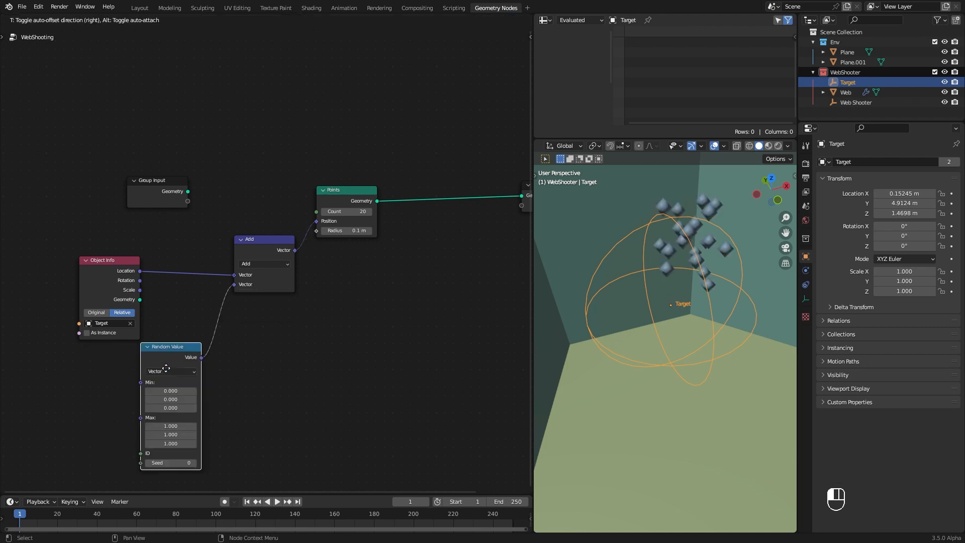
pyautogui.click(106, 375)
pyautogui.moveTo(118, 292); pyautogui.dragTo(119, 293)
pyautogui.moveTo(281, 242); pyautogui.dragTo(282, 239)
# Show the 3D scene in wireframe from the top view, framed on the points around the Target
pyautogui.moveTo(272, 361); pyautogui.dragTo(341, 299, button='middle')
pyautogui.press('KP_7')
pyautogui.scroll(-2, 666, 303)
pyautogui.moveTo(666, 303)
pyautogui.keyDown('shift'); pyautogui.mouseDown(button='middle')
pyautogui.moveTo(662, 288)
pyautogui.moveTo(683, 299)
pyautogui.moveTo(680, 335)
pyautogui.mouseUp(button='middle'); pyautogui.keyUp('shift')
pyautogui.scroll(-2, 661, 288)
pyautogui.scroll(2, 684, 299)
pyautogui.press('z')
pyautogui.click(641, 292)
pyautogui.scroll(3, 680, 319)
pyautogui.keyDown('shift'); pyautogui.moveTo(680, 302); pyautogui.dragTo(661, 310, button='middle'); pyautogui.keyUp('shift')
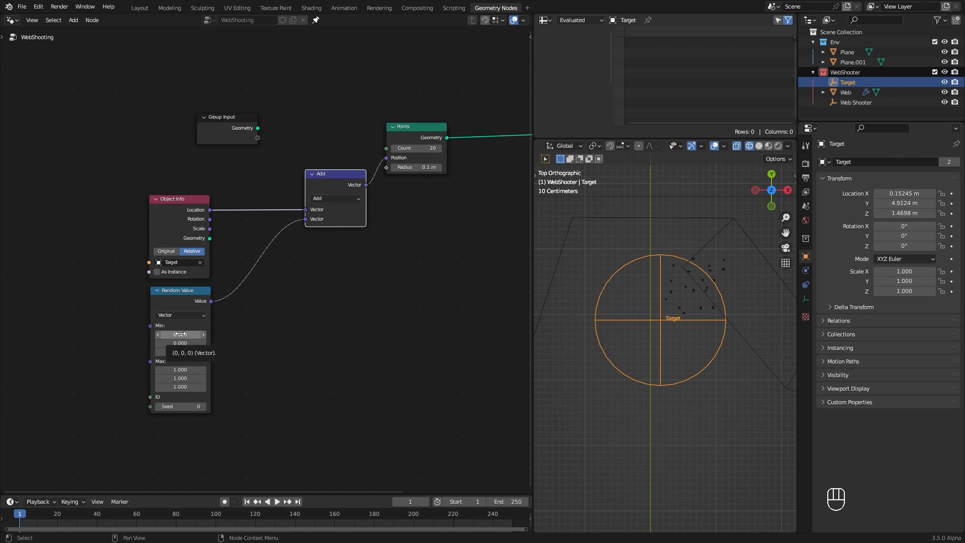
# Set the Random Value node's minimum X and Z to -1 and leave the viewport in top view
pyautogui.moveTo(179, 334); pyautogui.dragTo(180, 333)
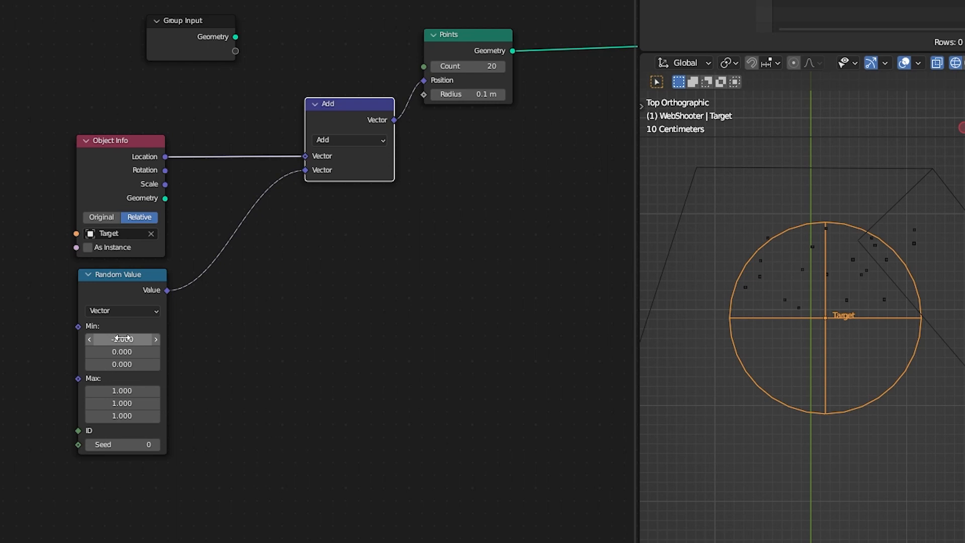
pyautogui.moveTo(122, 338); pyautogui.dragTo(122, 338)
pyautogui.click(130, 363)
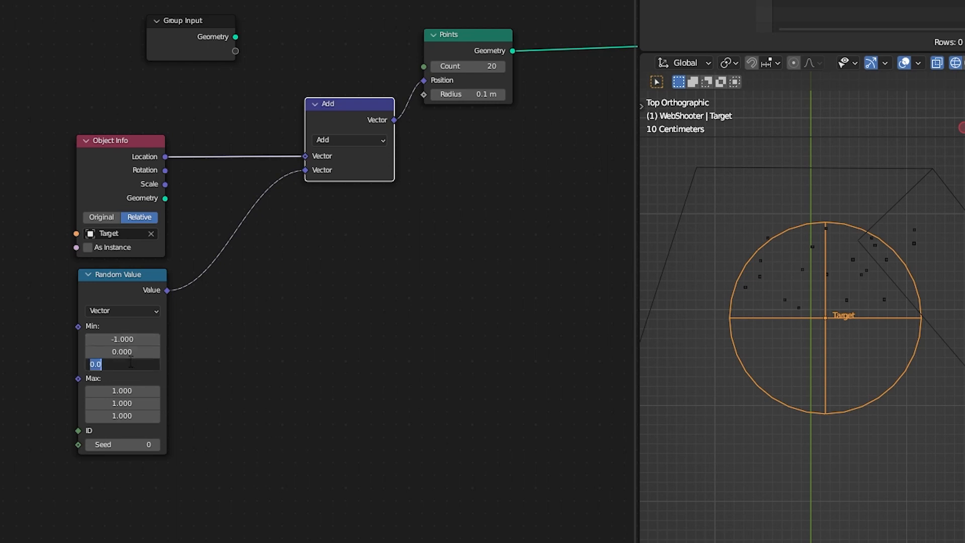
pyautogui.write('-1')
pyautogui.press('Return')
pyautogui.moveTo(794, 472); pyautogui.dragTo(816, 480, button='middle')
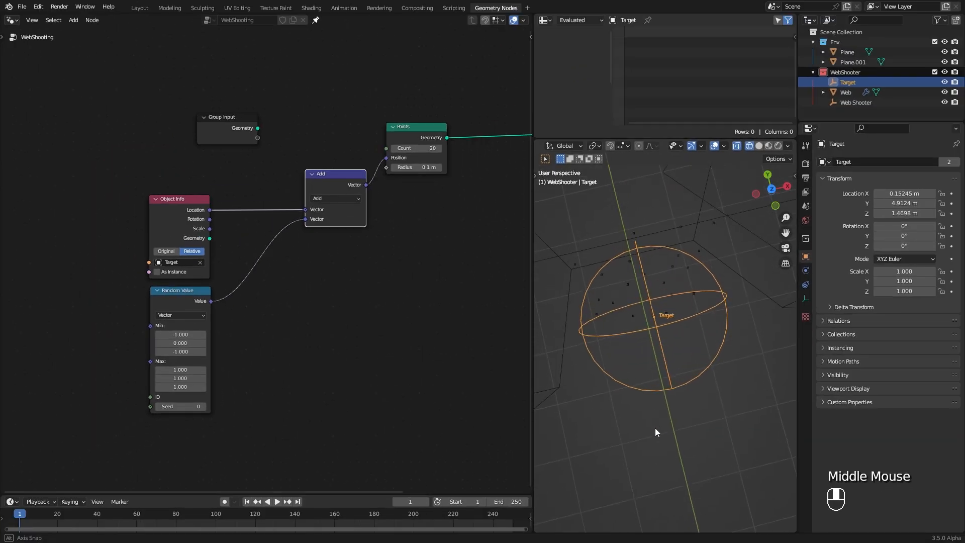
pyautogui.press('KP_7')
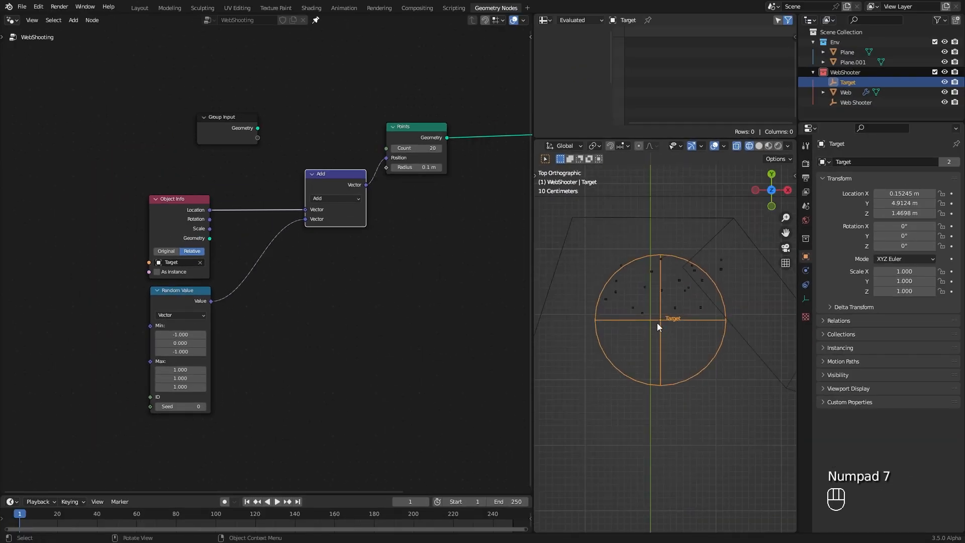
pyautogui.press('g')
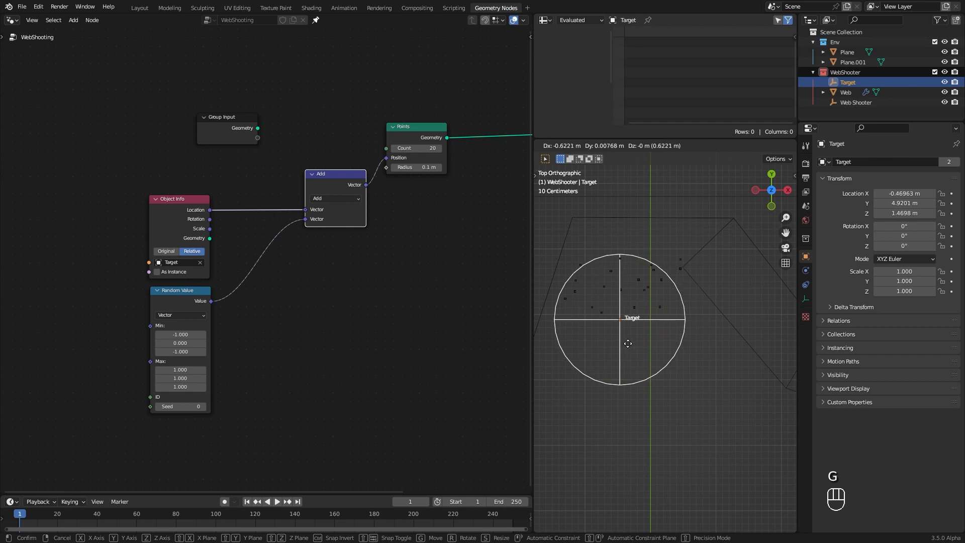
pyautogui.scroll(-4, 613, 349)
pyautogui.rightClick(673, 356)
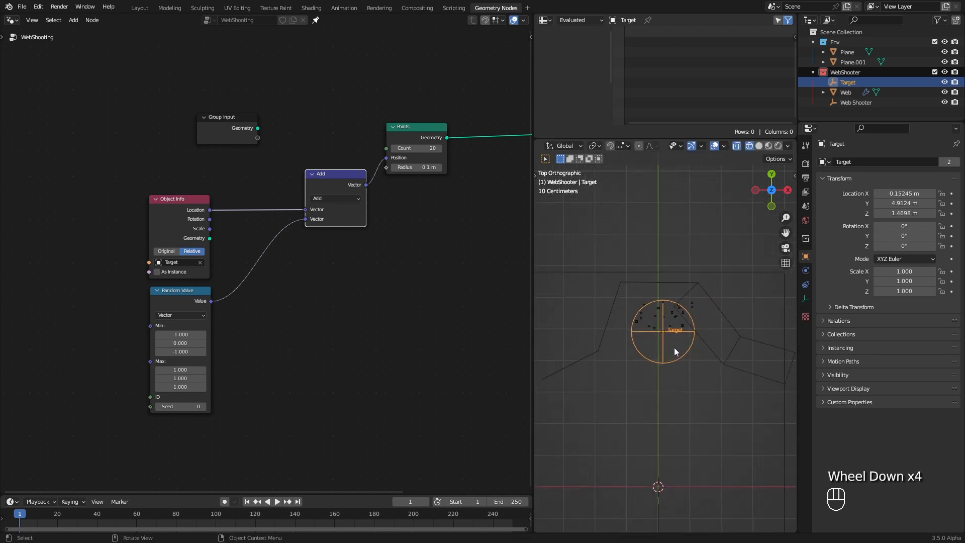
pyautogui.keyDown('shift'); pyautogui.moveTo(695, 400); pyautogui.dragTo(679, 442, button='middle'); pyautogui.keyUp('shift')
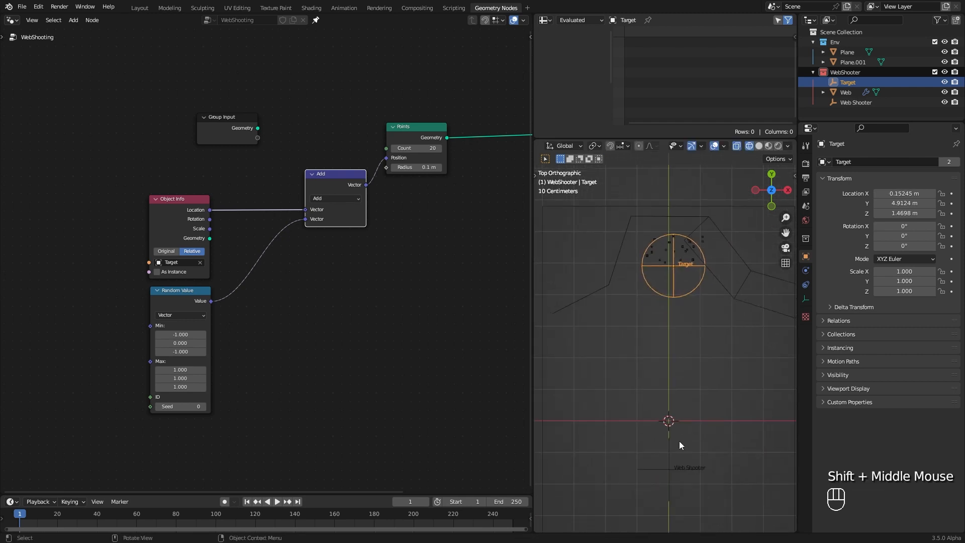
pyautogui.keyDown('shift'); pyautogui.moveTo(686, 347); pyautogui.dragTo(685, 320, button='middle'); pyautogui.keyUp('shift')
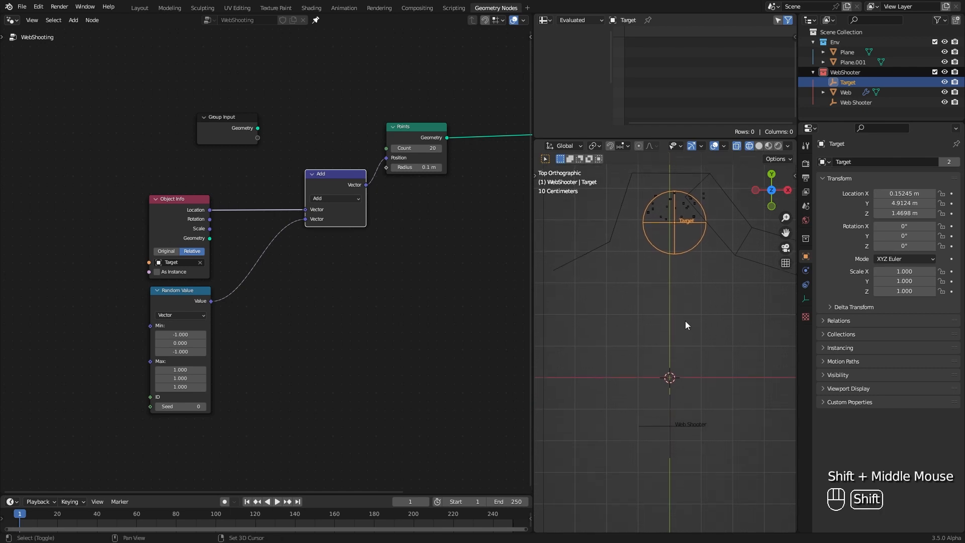
pyautogui.press('g')
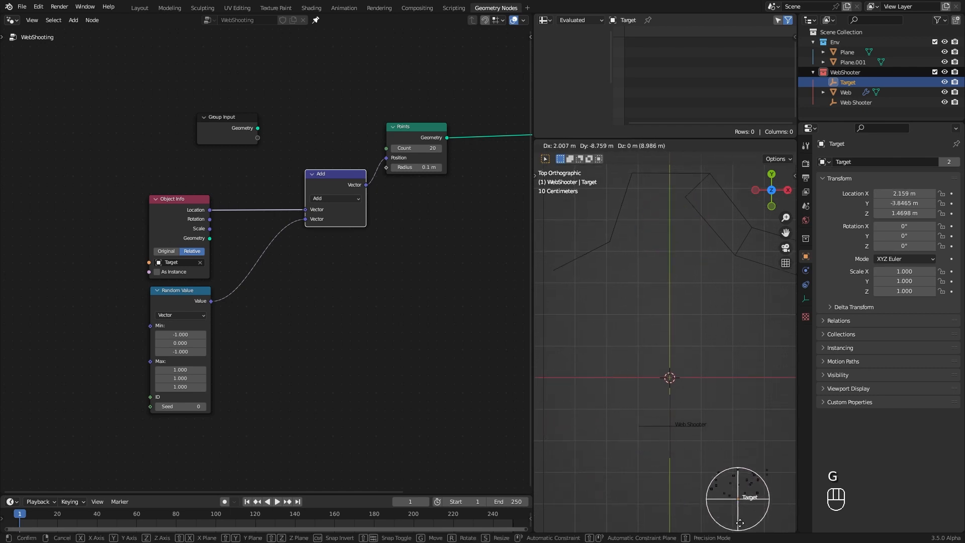
pyautogui.click(674, 245)
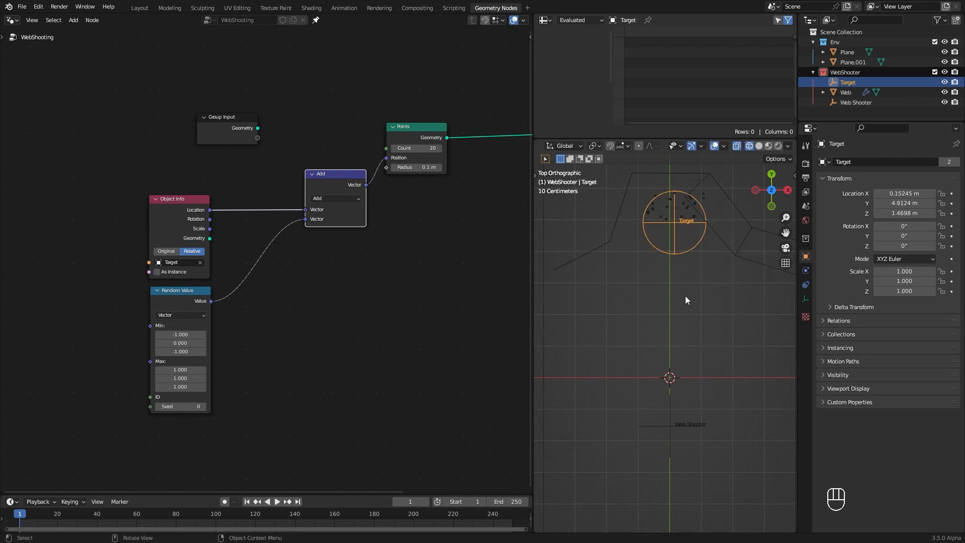
# Move the Target empty closer to the back wall, to about X -0.16 m and Y 5.12 m
pyautogui.keyDown('shift'); pyautogui.moveTo(698, 269); pyautogui.dragTo(683, 329, button='middle'); pyautogui.keyUp('shift')
pyautogui.scroll(2, 697, 337)
pyautogui.scroll(1, 686, 336)
pyautogui.press('g')
pyautogui.click(688, 333)
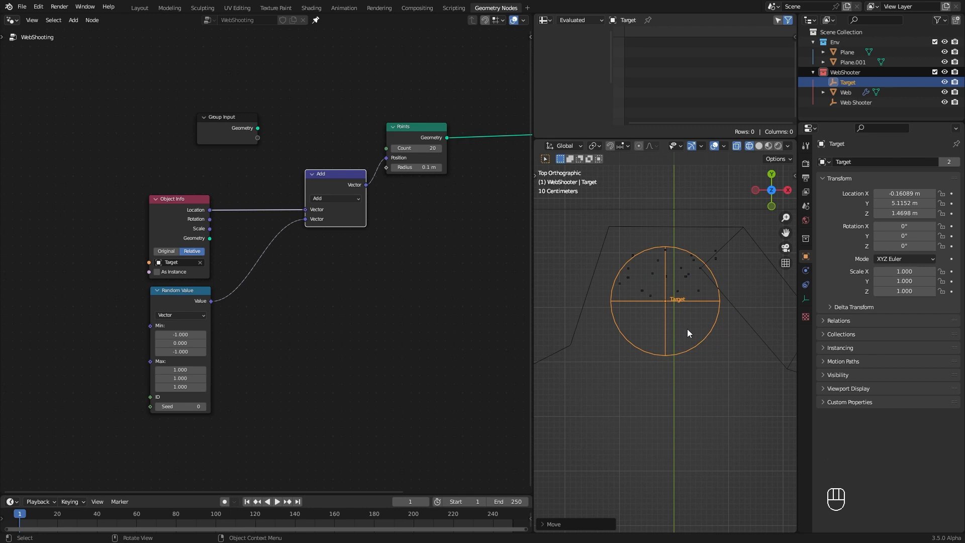
# Insert a Vector Math node set to Scale between the Random Value and Add nodes
pyautogui.moveTo(339, 315); pyautogui.dragTo(369, 332, button='middle')
pyautogui.moveTo(366, 213); pyautogui.dragTo(337, 213)
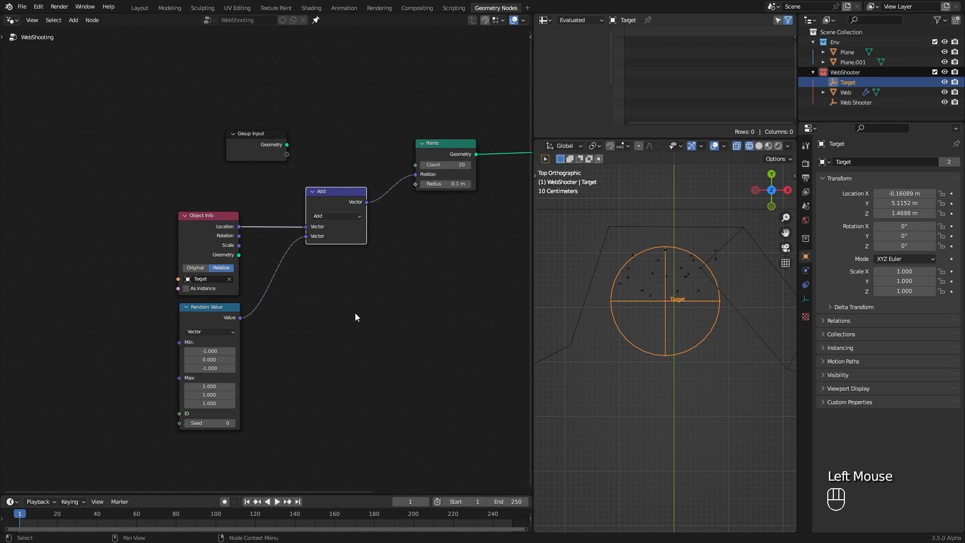
pyautogui.hotkey('shift', 'a')
pyautogui.moveTo(319, 330)
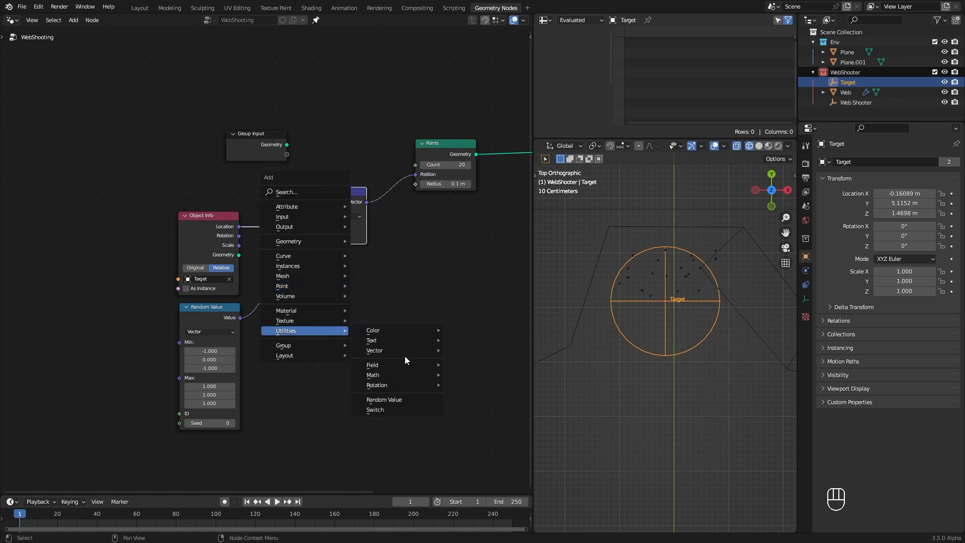
pyautogui.moveTo(387, 350)
pyautogui.click(490, 361)
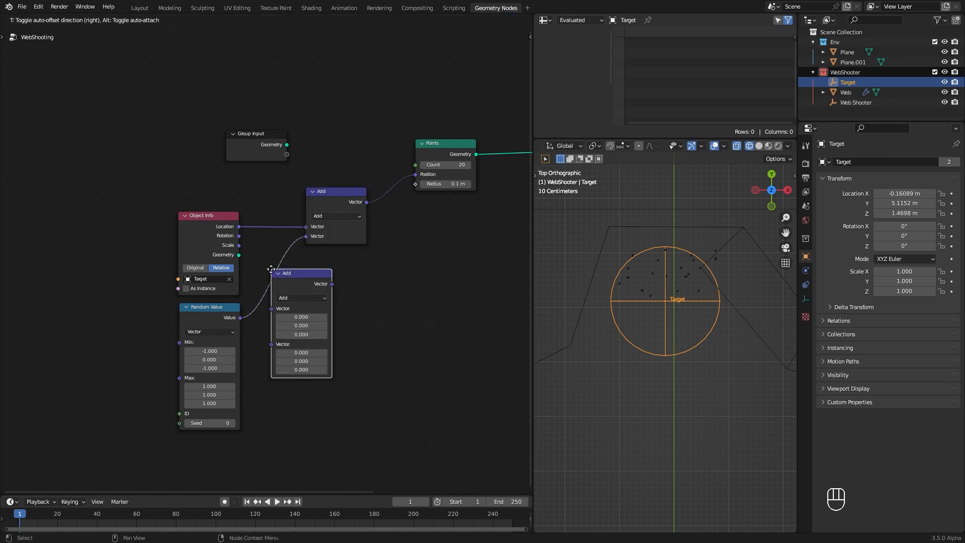
pyautogui.click(271, 268)
pyautogui.click(301, 298)
pyautogui.click(292, 438)
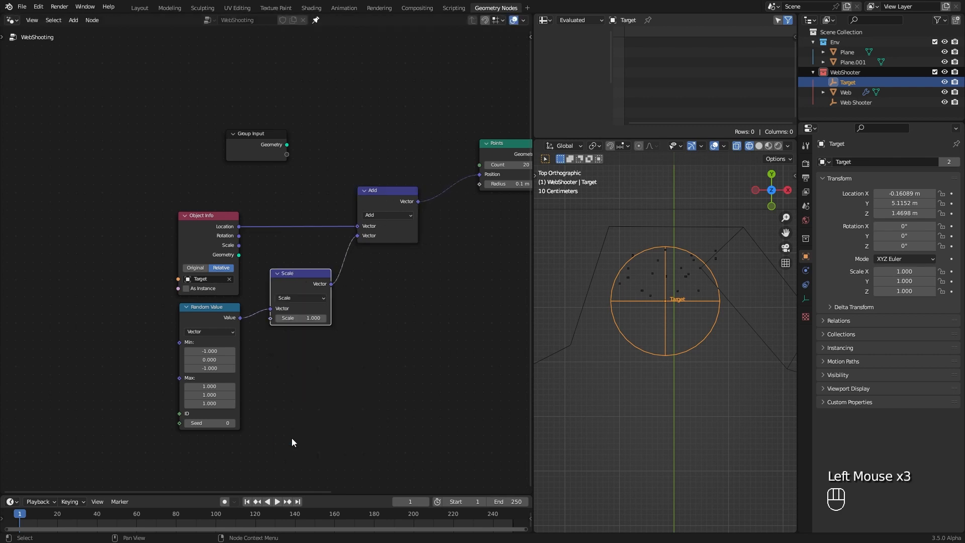
# Try scale factors such as 3.3 and 0.8 on the Scale node to vary the spread of the points
pyautogui.moveTo(301, 317); pyautogui.dragTo(321, 317)
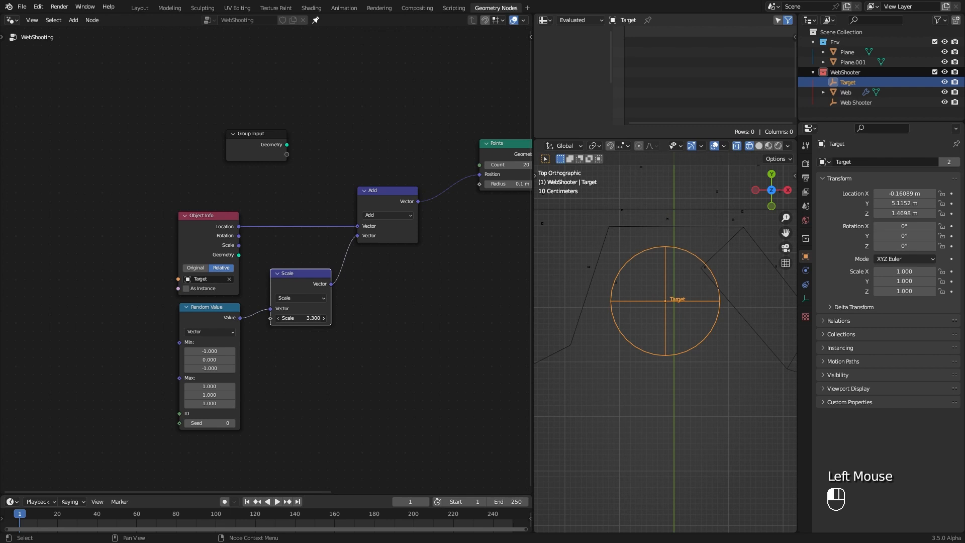
pyautogui.moveTo(302, 317); pyautogui.dragTo(306, 318)
pyautogui.moveTo(621, 288); pyautogui.dragTo(671, 366, button='middle')
# Connect the Object Info node's Scale output to the Scale node's Scale input
pyautogui.moveTo(375, 317); pyautogui.dragTo(357, 346, button='middle')
pyautogui.moveTo(189, 259); pyautogui.dragTo(237, 259)
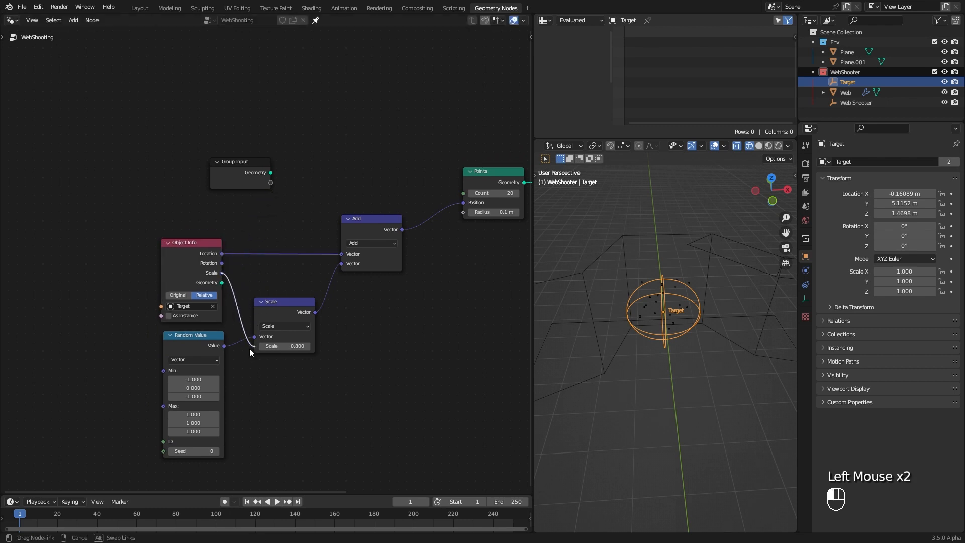
pyautogui.moveTo(254, 348); pyautogui.dragTo(270, 326)
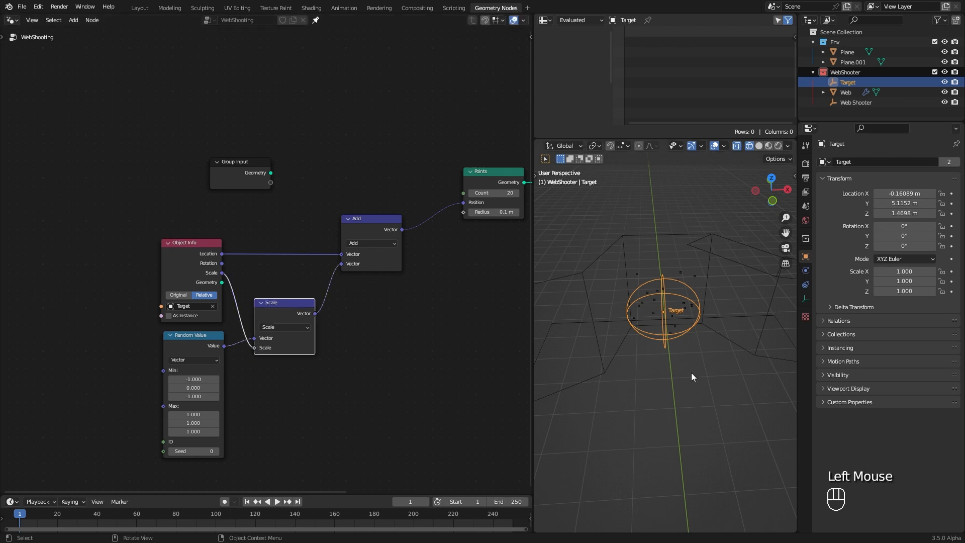
# Try scaling up the Target empty to test how the scattered points follow its size
pyautogui.click(678, 335)
pyautogui.press('s')
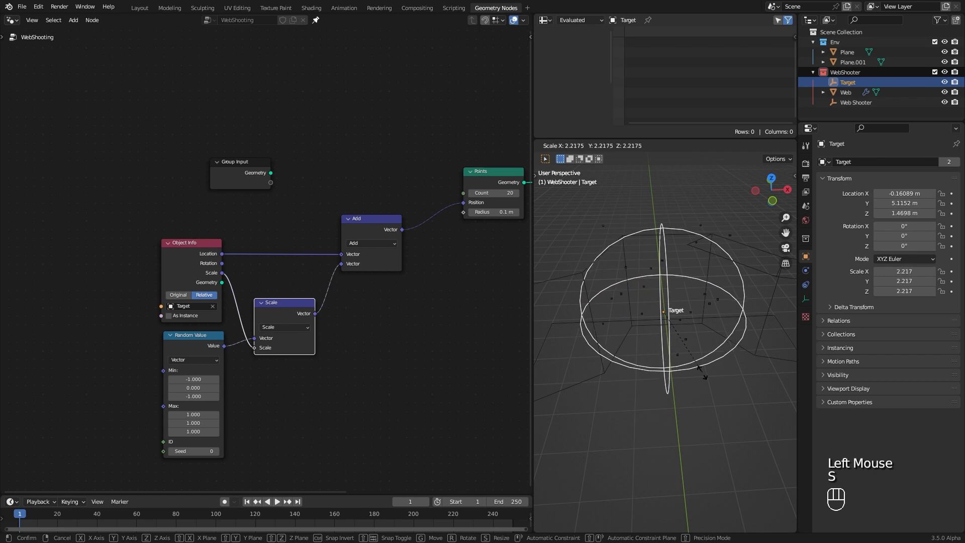
pyautogui.rightClick(689, 330)
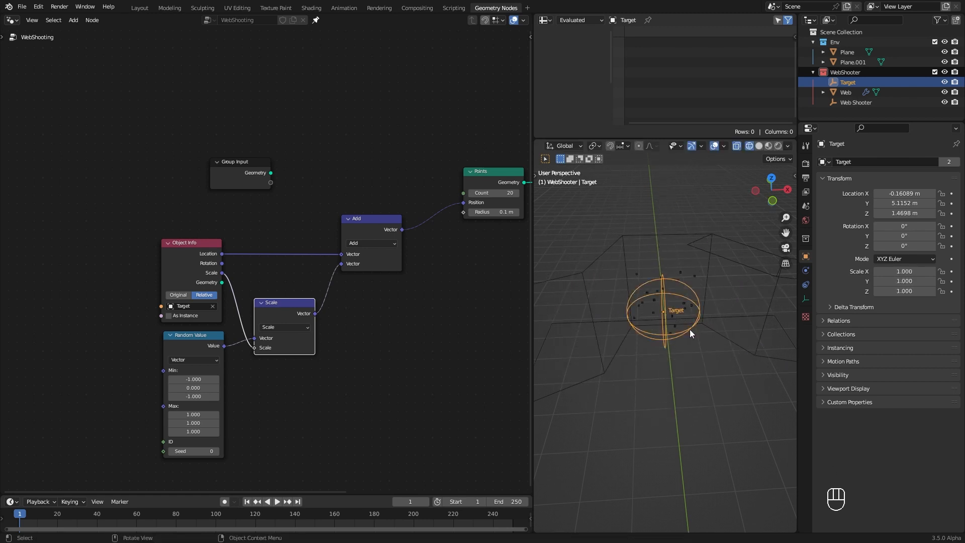
# Try several seed values on the Random Value node and reset the seed to 0
pyautogui.click(388, 339)
pyautogui.keyDown('shift'); pyautogui.moveTo(396, 385); pyautogui.dragTo(396, 367, button='middle'); pyautogui.keyUp('shift')
pyautogui.click(227, 424)
pyautogui.click(226, 424)
pyautogui.click(226, 424)
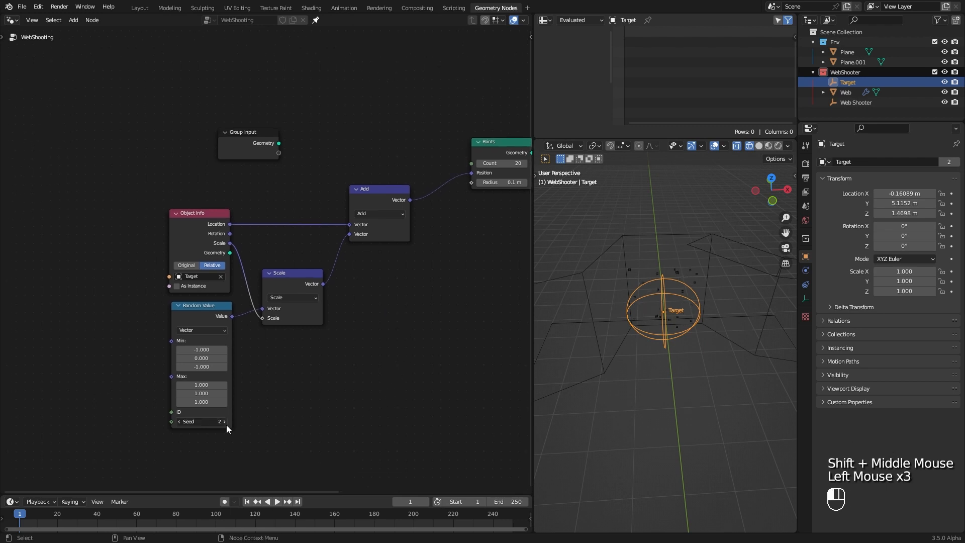
pyautogui.click(226, 424)
pyautogui.click(226, 424)
pyautogui.click(227, 424)
pyautogui.click(226, 424)
pyautogui.click(206, 423)
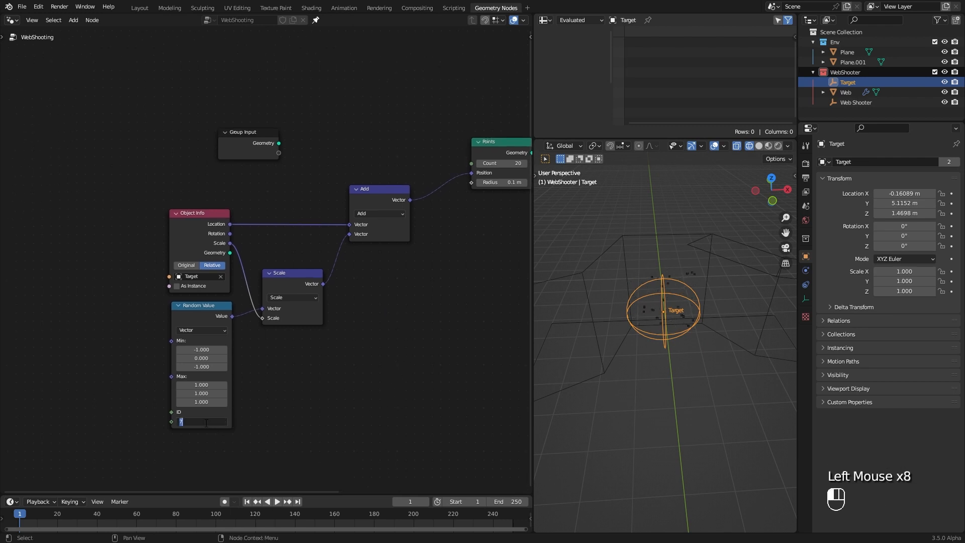
pyautogui.write('0')
pyautogui.press('Return')
# Tidy the node layout by moving Group Input away and placing the Points node closer to the Add node
pyautogui.keyDown('shift'); pyautogui.moveTo(205, 422); pyautogui.dragTo(187, 241, button='middle'); pyautogui.keyUp('shift')
pyautogui.moveTo(186, 192); pyautogui.dragTo(290, 78)
pyautogui.click(427, 207)
pyautogui.moveTo(427, 207); pyautogui.dragTo(393, 231)
# Enclose the Object Info, Random Value, Scale, Add and Points nodes in a frame labelled "Points"
pyautogui.keyDown('shift'); pyautogui.moveTo(371, 363); pyautogui.dragTo(385, 345, button='middle'); pyautogui.keyUp('shift')
pyautogui.moveTo(117, 162); pyautogui.dragTo(433, 451)
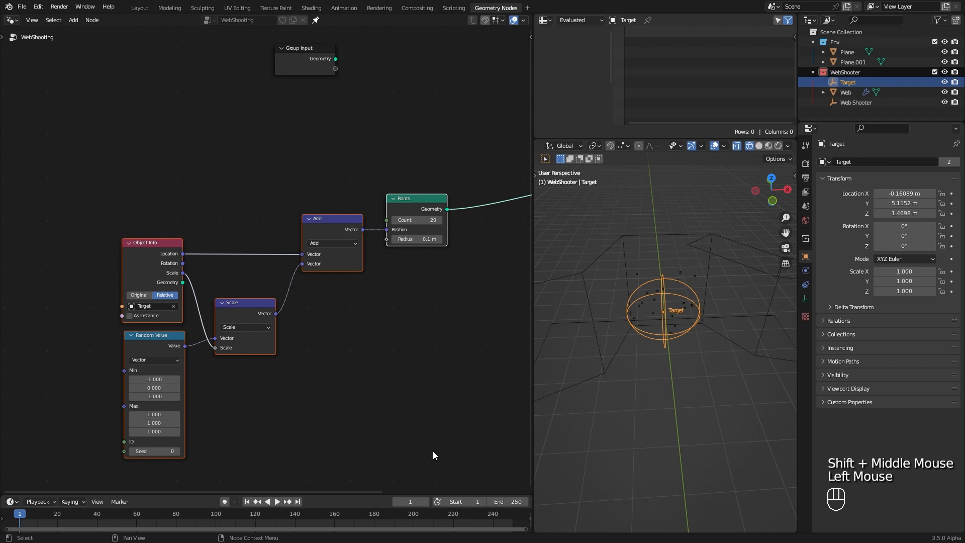
pyautogui.hotkey('shift', 'p')
pyautogui.press('F2')
pyautogui.write('Points')
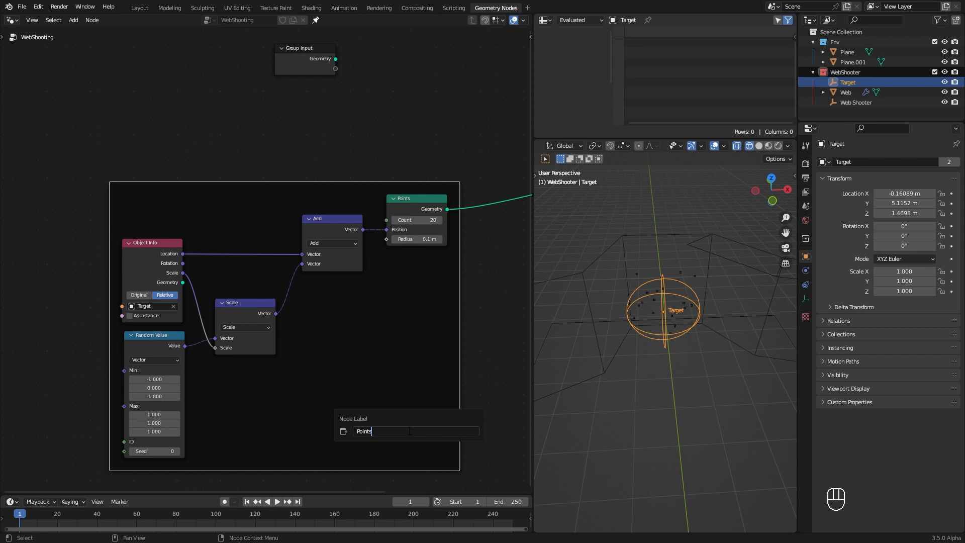
pyautogui.press('Return')
# Increase the label size of the Points frame
pyautogui.press('n')
pyautogui.click(527, 105)
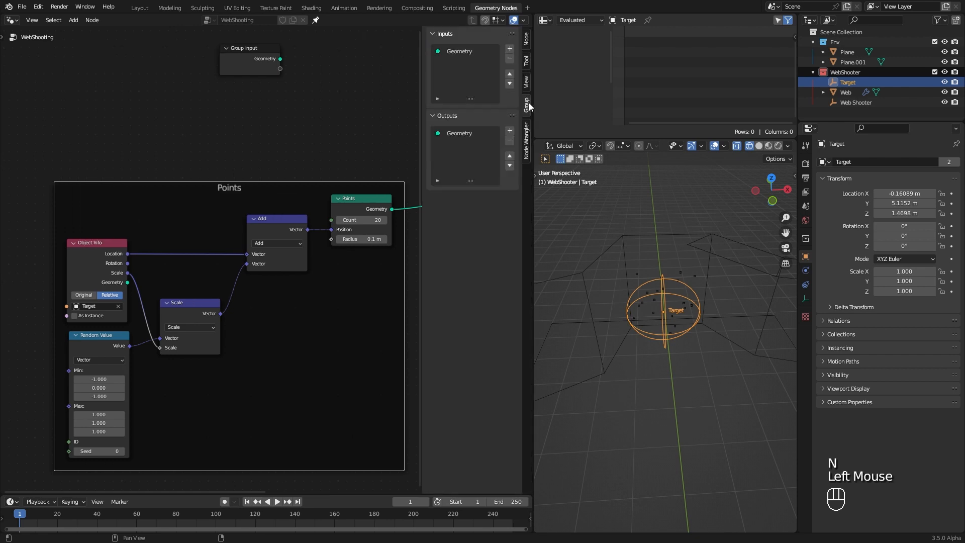
pyautogui.click(526, 41)
pyautogui.click(449, 109)
pyautogui.moveTo(463, 124); pyautogui.dragTo(474, 123)
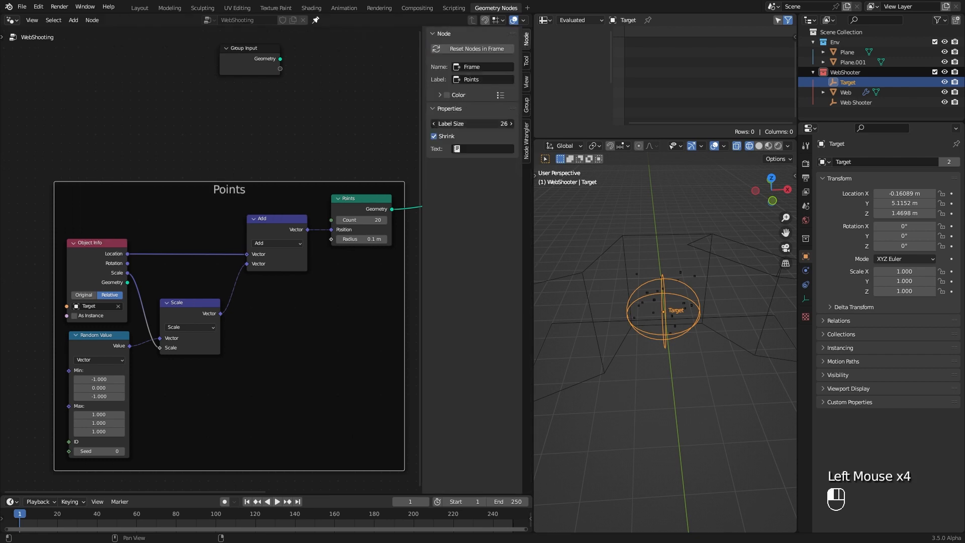
pyautogui.click(323, 194)
pyautogui.click(256, 162)
pyautogui.press('n')
# Show the 3D scene in solid shading, angled toward the points around the Target
pyautogui.moveTo(397, 276); pyautogui.dragTo(416, 251, button='middle')
pyautogui.keyDown('ctrl'); pyautogui.moveTo(418, 251); pyautogui.dragTo(424, 288, button='middle'); pyautogui.keyUp('ctrl')
pyautogui.scroll(2, 664, 356)
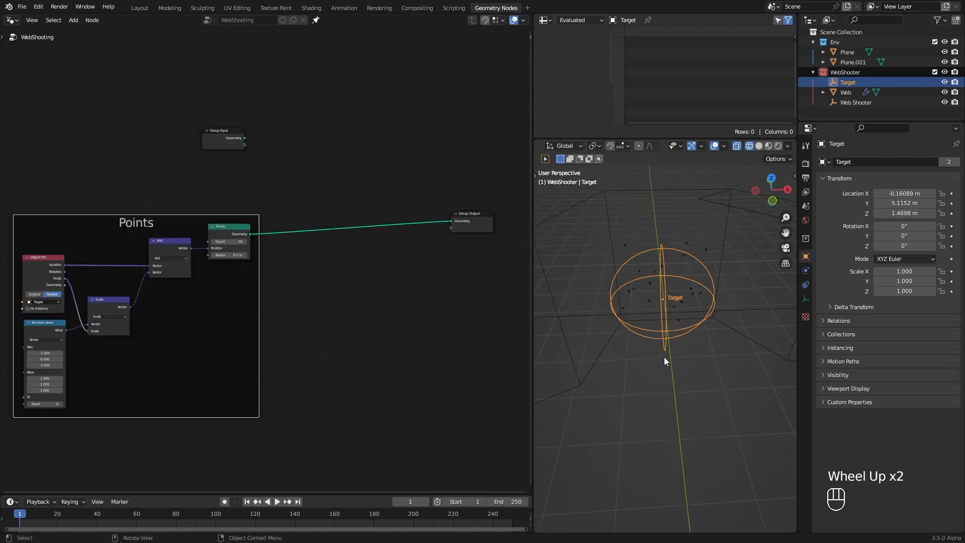
pyautogui.press('z')
pyautogui.moveTo(736, 355)
pyautogui.mouseDown(button='middle')
pyautogui.moveTo(714, 387)
pyautogui.moveTo(673, 375)
pyautogui.moveTo(749, 381)
pyautogui.moveTo(675, 339)
pyautogui.moveTo(665, 389)
pyautogui.moveTo(690, 378)
pyautogui.moveTo(719, 394)
pyautogui.moveTo(650, 358)
pyautogui.mouseUp(button='middle')
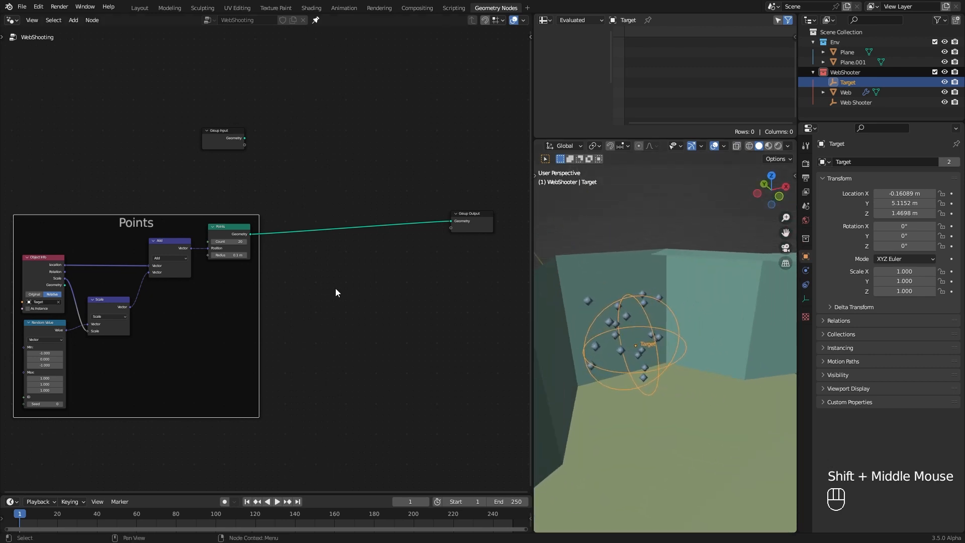
# Insert a Set Position node between the Points and Group Output nodes
pyautogui.moveTo(327, 317); pyautogui.dragTo(252, 286, button='middle')
pyautogui.moveTo(402, 193); pyautogui.dragTo(476, 203)
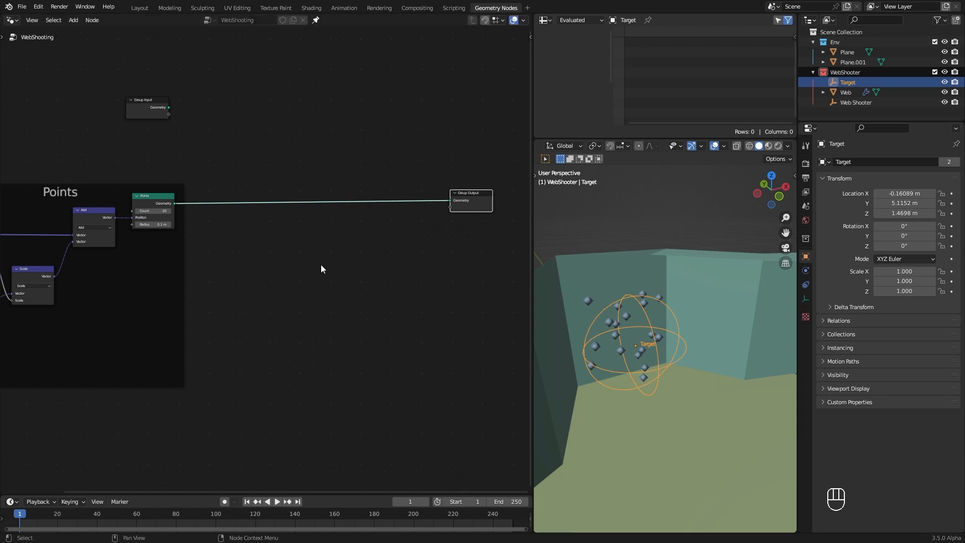
pyautogui.click(837, 44)
pyautogui.keyDown('ctrl'); pyautogui.moveTo(492, 287); pyautogui.dragTo(502, 273, button='middle'); pyautogui.keyUp('ctrl')
pyautogui.moveTo(111, 186); pyautogui.dragTo(272, 241)
pyautogui.write('set p')
pyautogui.press('Return')
pyautogui.moveTo(286, 204); pyautogui.dragTo(436, 186)
# Widen the node editor and move the Set Position node farther from the Points frame to make room
pyautogui.moveTo(322, 211); pyautogui.dragTo(243, 176, button='middle')
pyautogui.moveTo(200, 179); pyautogui.dragTo(323, 152)
pyautogui.click(400, 152)
pyautogui.moveTo(400, 152); pyautogui.dragTo(618, 151)
pyautogui.moveTo(132, 248); pyautogui.dragTo(153, 232, button='middle')
pyautogui.moveTo(296, 124); pyautogui.dragTo(441, 125)
pyautogui.moveTo(192, 266); pyautogui.dragTo(218, 256, button='middle')
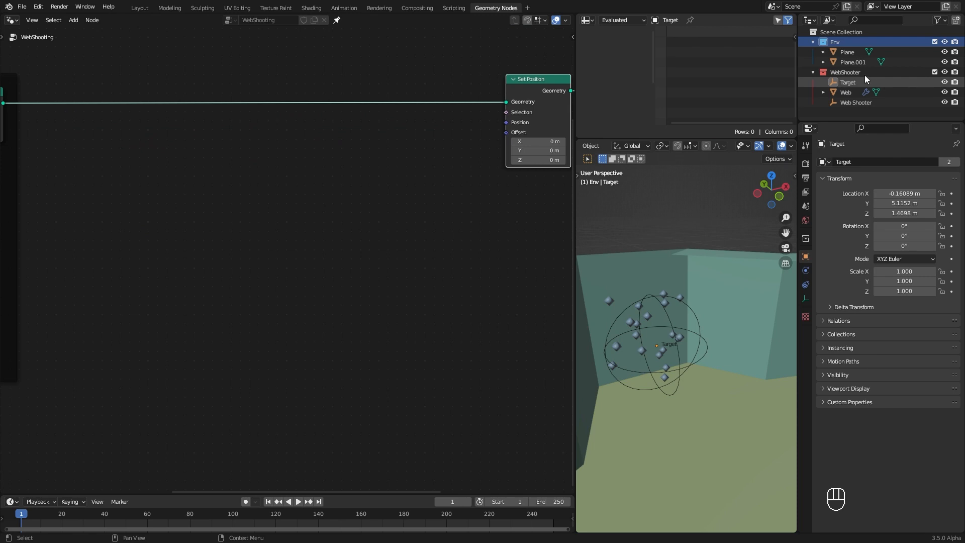
# Add the Env collection to the node tree as a Collection Info node set to Relative
pyautogui.moveTo(834, 43); pyautogui.dragTo(149, 264)
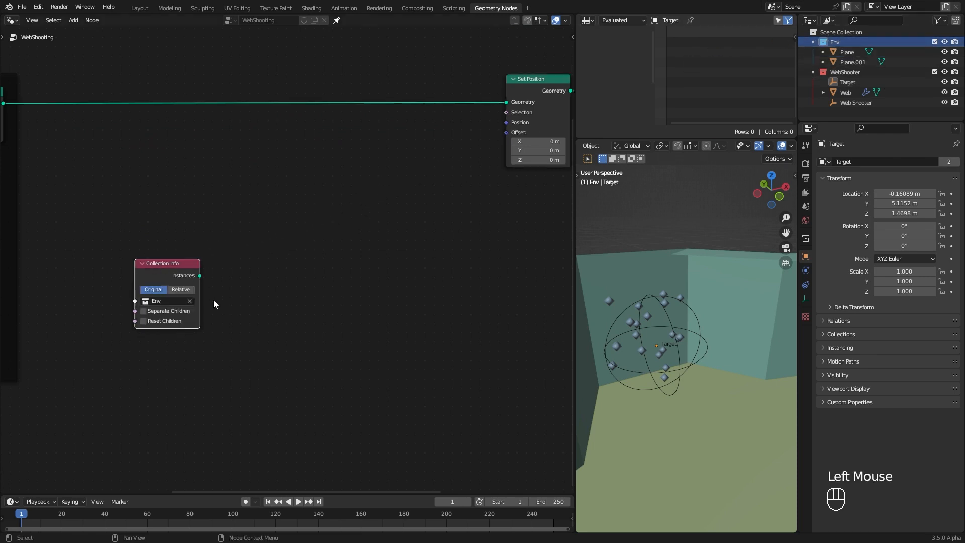
pyautogui.click(182, 289)
pyautogui.moveTo(164, 272); pyautogui.dragTo(147, 303)
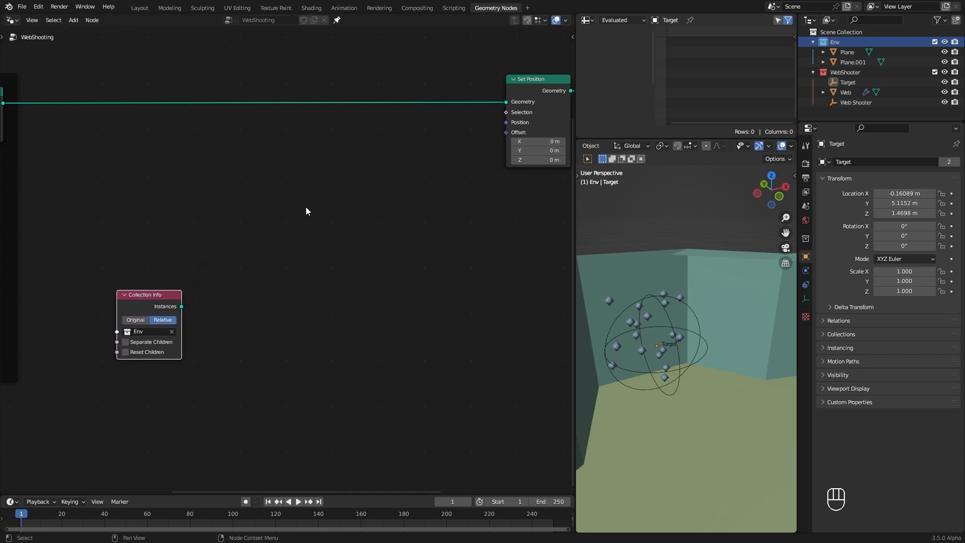
# Add a Geometry Proximity node, feeding Collection Info's Instances into Target and its Position output into Set Position's Position
pyautogui.hotkey('shift', 'a')
pyautogui.moveTo(301, 207)
pyautogui.moveTo(382, 210)
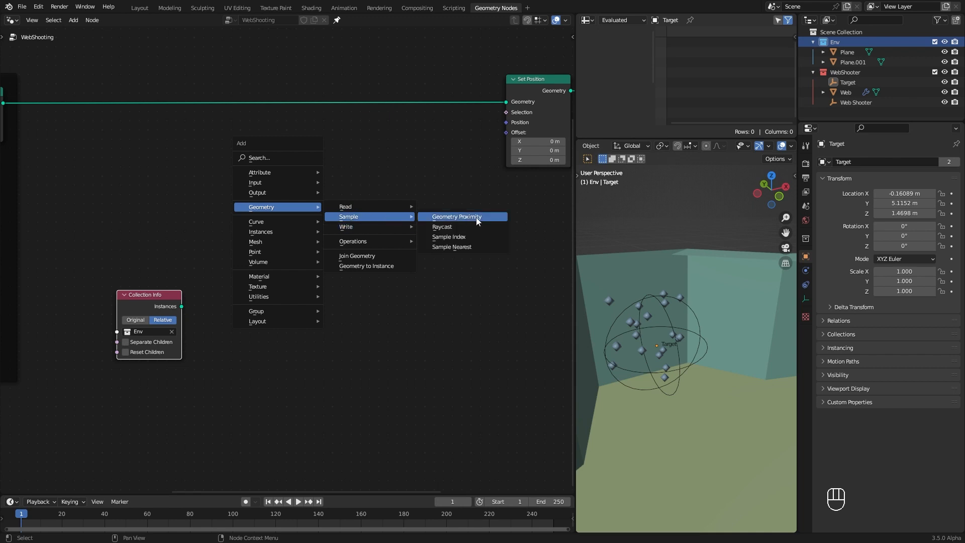
pyautogui.click(477, 221)
pyautogui.click(260, 325)
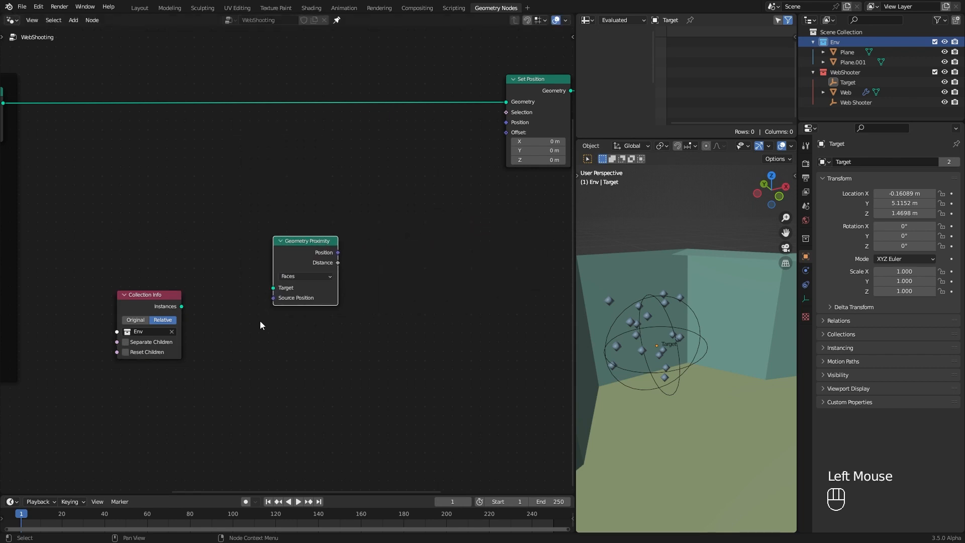
pyautogui.moveTo(181, 306); pyautogui.dragTo(266, 286)
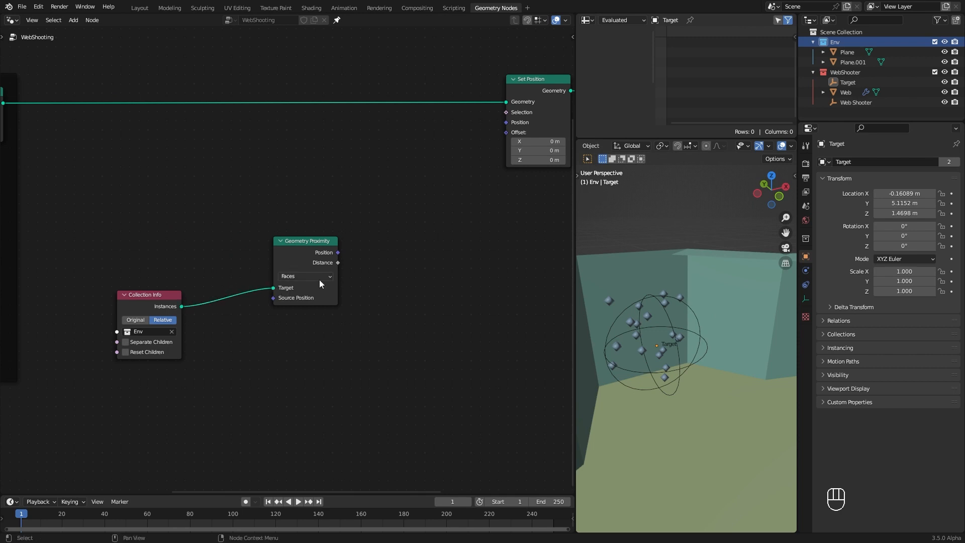
pyautogui.moveTo(338, 253); pyautogui.dragTo(512, 123)
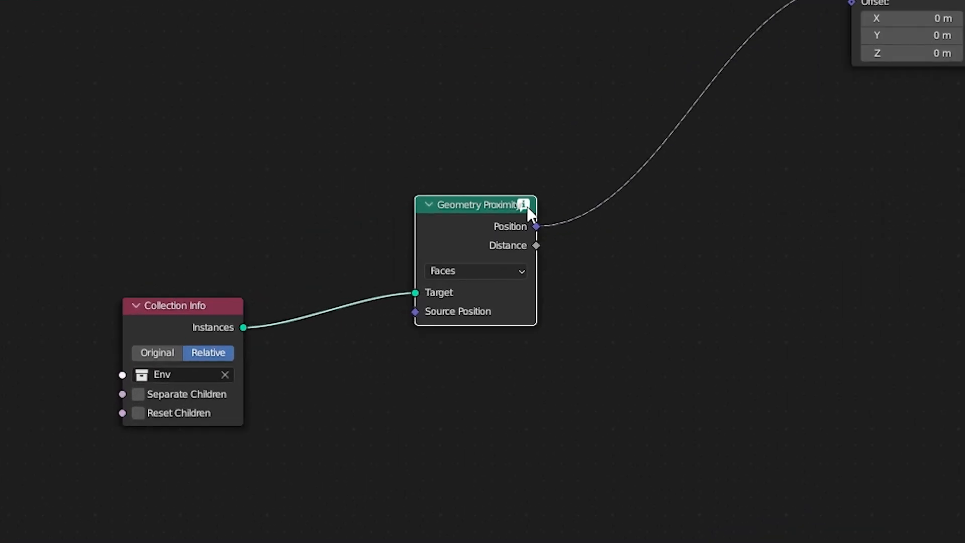
# Insert a Realize Instances node between the Collection Info and Geometry Proximity nodes
pyautogui.moveTo(333, 242)
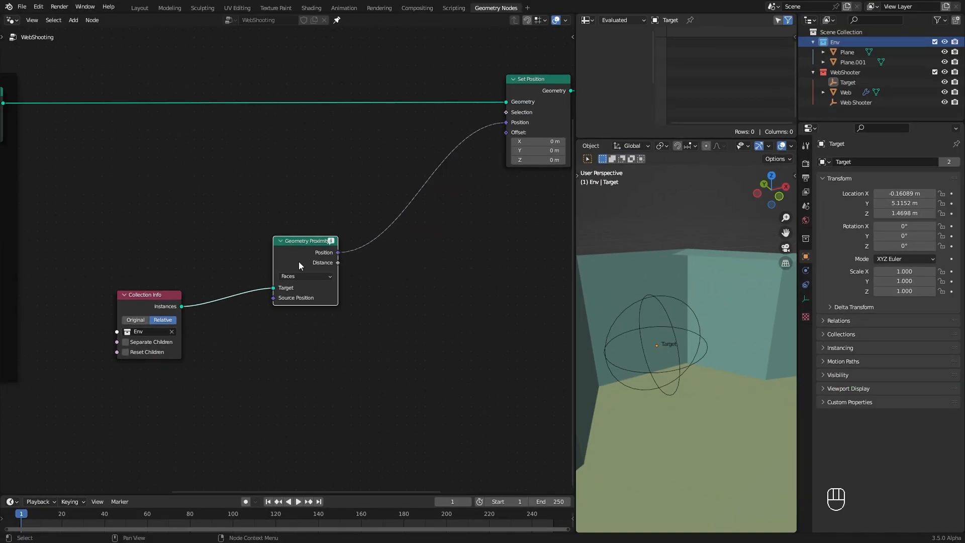
pyautogui.moveTo(282, 255); pyautogui.dragTo(306, 251)
pyautogui.moveTo(168, 296); pyautogui.dragTo(146, 291)
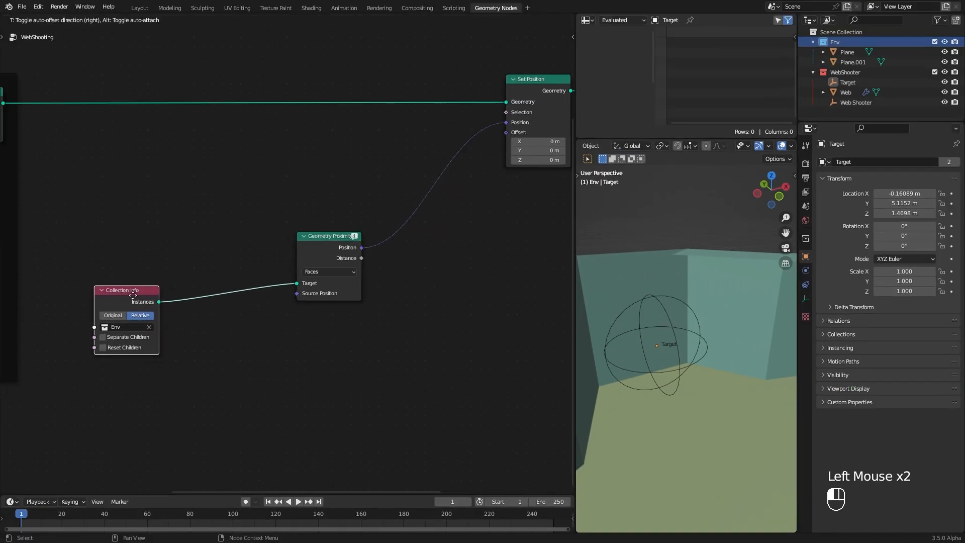
pyautogui.hotkey('shift', 'a')
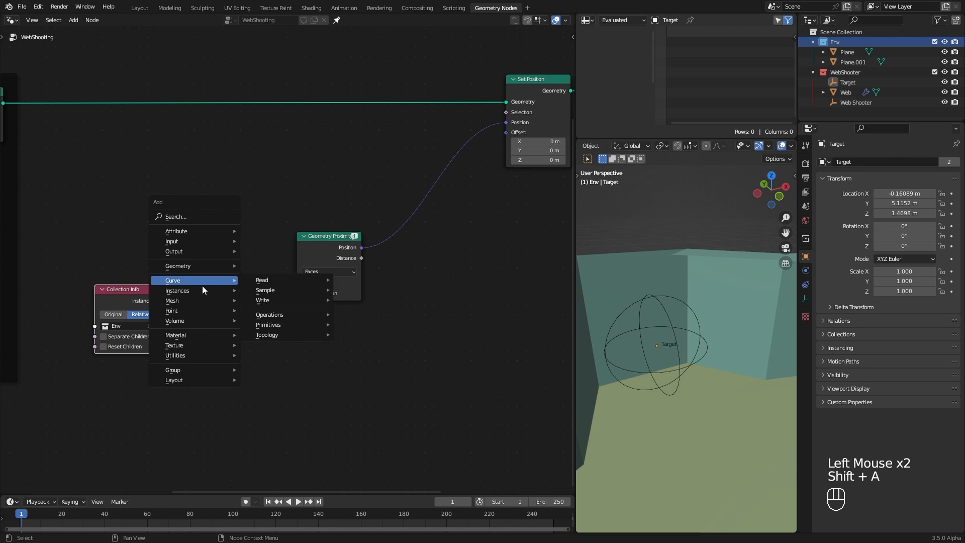
pyautogui.moveTo(196, 292)
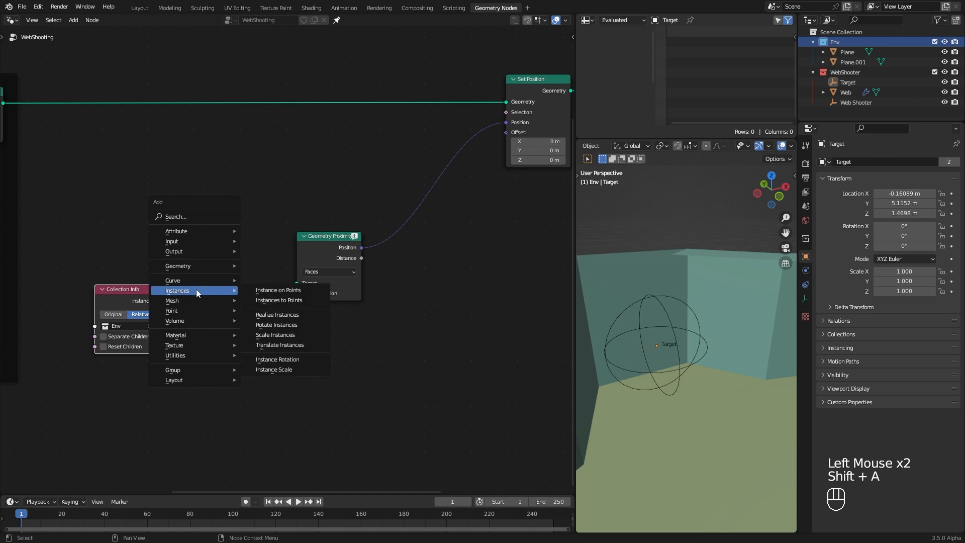
pyautogui.click(288, 320)
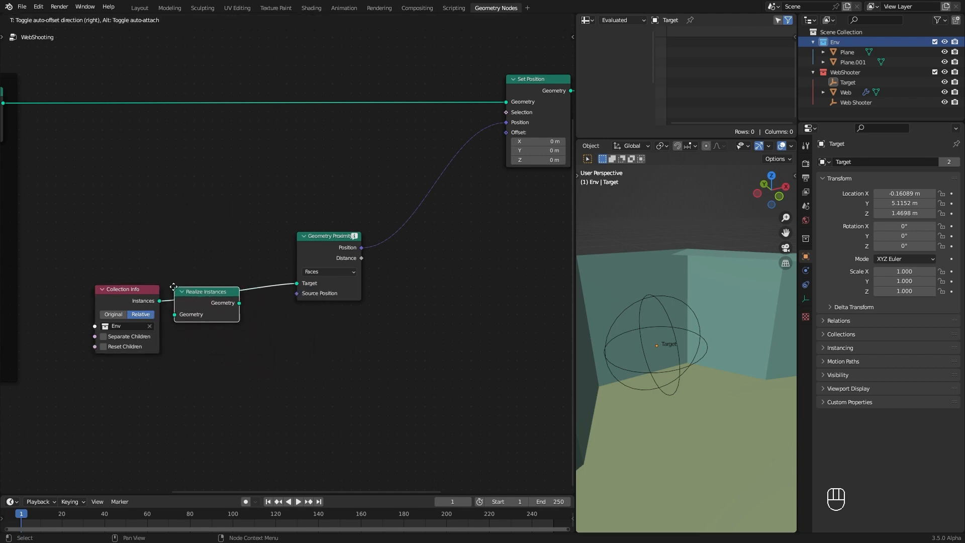
pyautogui.click(171, 290)
pyautogui.moveTo(217, 299); pyautogui.dragTo(197, 288)
# Try Points as the Geometry Proximity target type and set it back to Faces
pyautogui.moveTo(650, 339); pyautogui.dragTo(673, 352, button='middle')
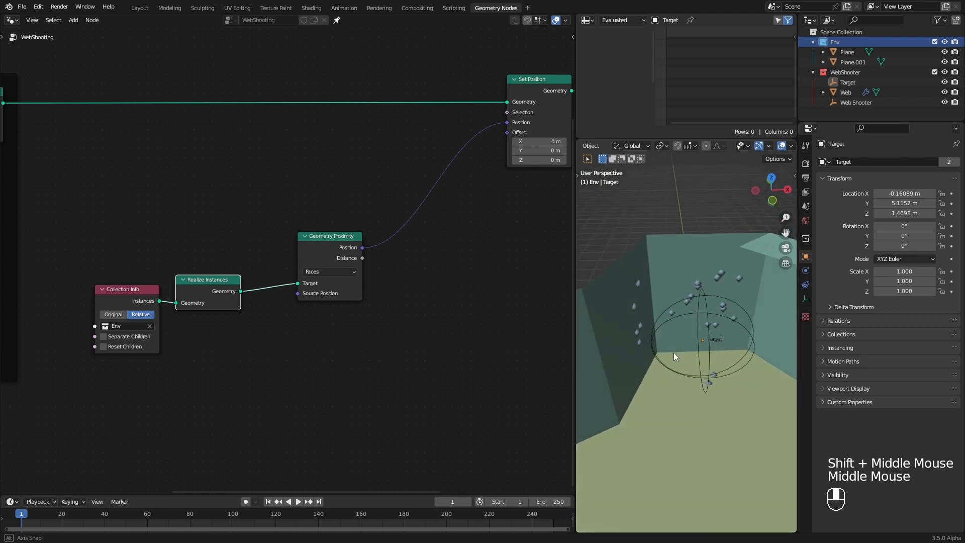
pyautogui.click(324, 273)
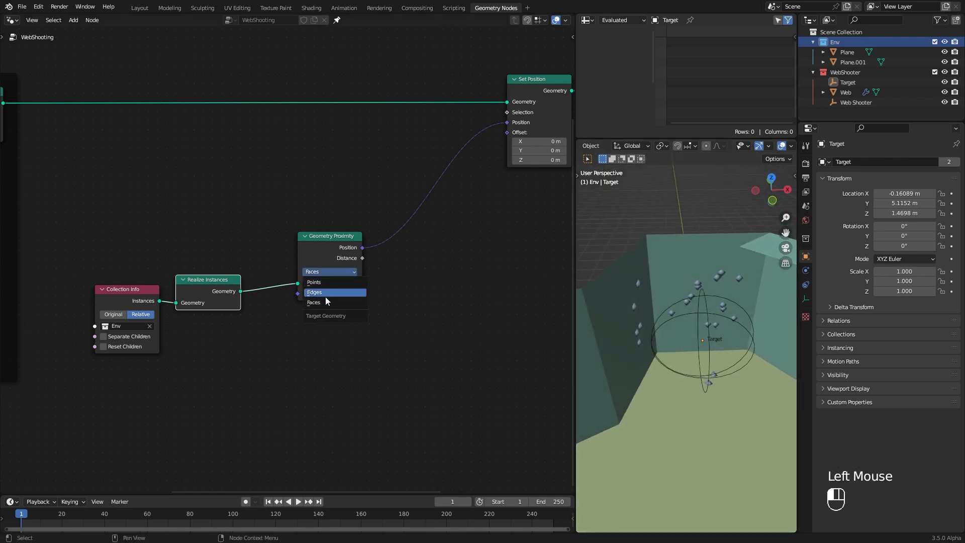
pyautogui.click(328, 282)
pyautogui.moveTo(683, 359)
pyautogui.mouseDown(button='middle')
pyautogui.moveTo(704, 363)
pyautogui.moveTo(677, 370)
pyautogui.mouseUp(button='middle')
pyautogui.click(324, 274)
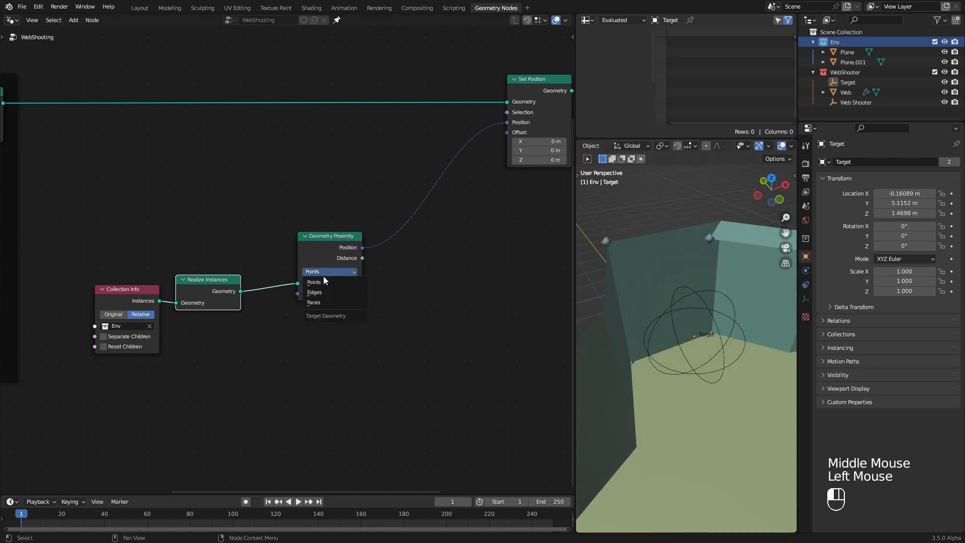
pyautogui.click(323, 301)
pyautogui.moveTo(333, 239); pyautogui.dragTo(325, 247)
# Try scaling and moving the Target empty to test how the points attach to the walls
pyautogui.scroll(-2, 697, 369)
pyautogui.moveTo(696, 369); pyautogui.dragTo(712, 357, button='middle')
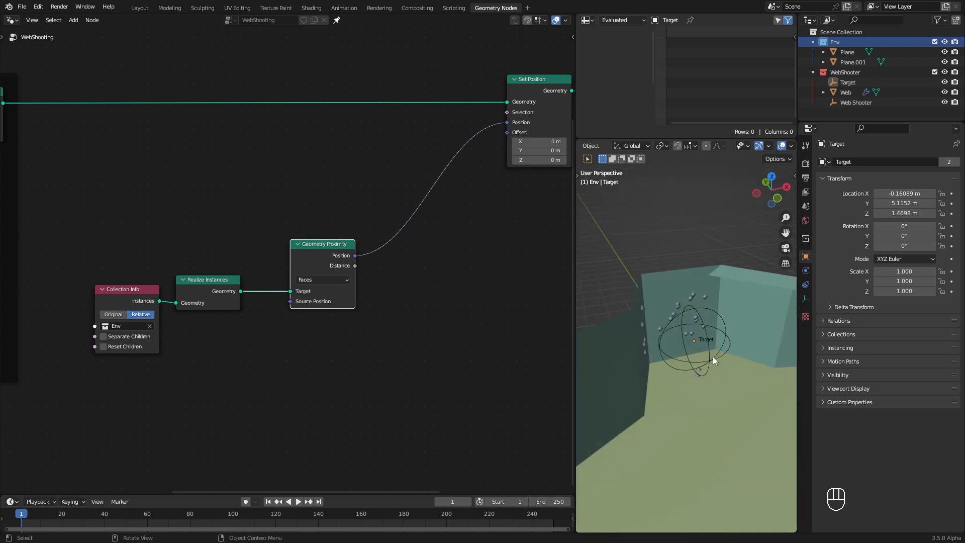
pyautogui.click(711, 357)
pyautogui.press('s')
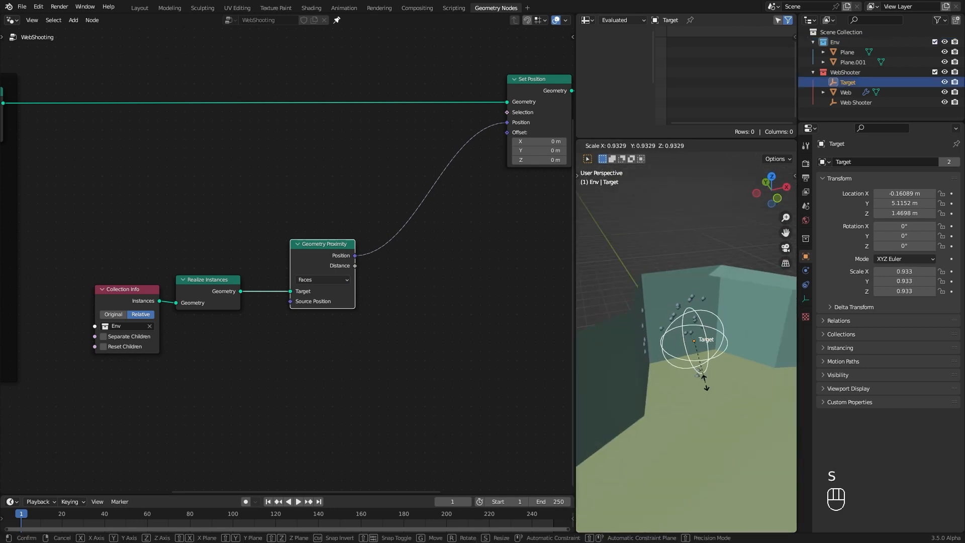
pyautogui.rightClick(706, 393)
pyautogui.press('g')
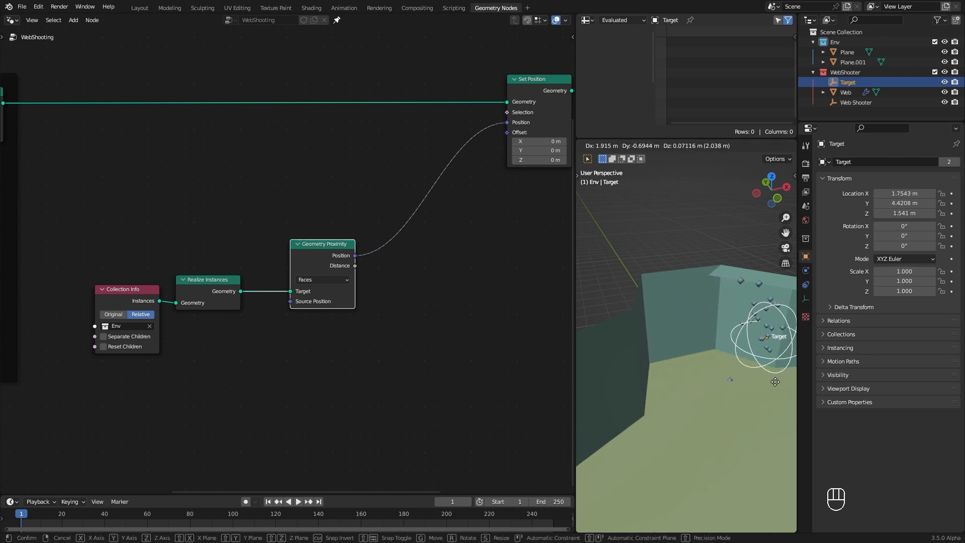
pyautogui.rightClick(741, 382)
pyautogui.moveTo(741, 383); pyautogui.dragTo(662, 364, button='middle')
# Arrange the Collection Info, Realize Instances and Geometry Proximity nodes compactly beside the Set Position node
pyautogui.moveTo(321, 254); pyautogui.dragTo(301, 255)
pyautogui.moveTo(86, 218); pyautogui.dragTo(314, 364)
pyautogui.moveTo(533, 79); pyautogui.dragTo(439, 79)
pyautogui.moveTo(86, 218); pyautogui.dragTo(322, 372)
pyautogui.moveTo(307, 245); pyautogui.dragTo(354, 135)
pyautogui.moveTo(352, 151); pyautogui.dragTo(394, 239, button='middle')
# Enclose the Collection Info, Realize Instances, Geometry Proximity and Set Position nodes in a frame labelled "Points Attachments"
pyautogui.moveTo(166, 161); pyautogui.dragTo(499, 383)
pyautogui.hotkey('shift', 'p')
pyautogui.press('F2')
pyautogui.write('Points Attachments')
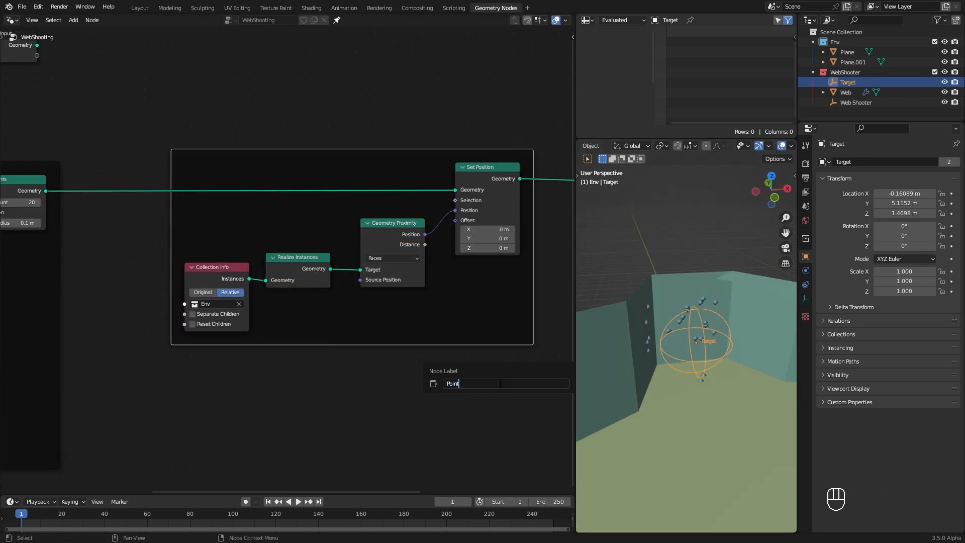
pyautogui.press('Return')
pyautogui.press('n')
pyautogui.click(533, 206)
pyautogui.press('n')
pyautogui.scroll(-4, 308, 357)
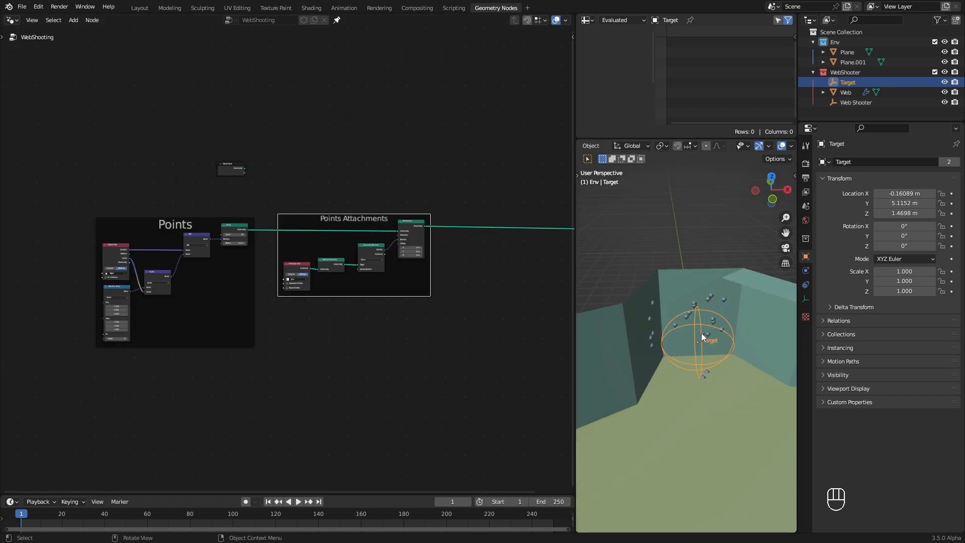
# Insert an Instance on Points node between the Points Attachments frame's Set Position and the Group Output
pyautogui.keyDown('shift'); pyautogui.moveTo(748, 360); pyautogui.dragTo(686, 270, button='middle'); pyautogui.keyUp('shift')
pyautogui.moveTo(469, 305); pyautogui.dragTo(263, 316, button='middle')
pyautogui.scroll(8, 274, 252)
pyautogui.hotkey('shift', 'a')
pyautogui.moveTo(260, 221)
pyautogui.moveTo(257, 203)
pyautogui.click(361, 204)
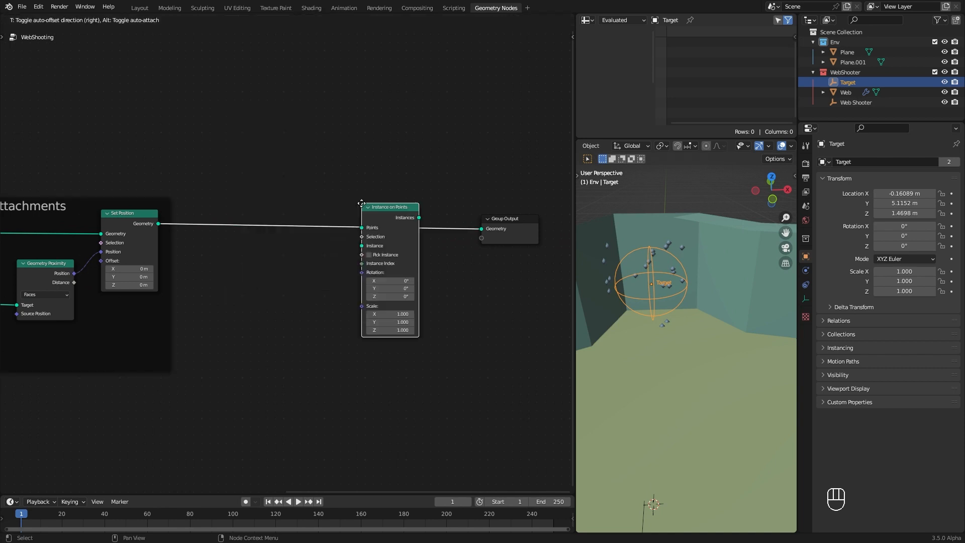
pyautogui.click(367, 197)
# Add a Quadratic Bezier curve node beside Instance on Points and set its Resolution to 3
pyautogui.moveTo(303, 300); pyautogui.dragTo(378, 282, button='middle')
pyautogui.hotkey('shift', 'a')
pyautogui.moveTo(366, 273)
pyautogui.moveTo(435, 315)
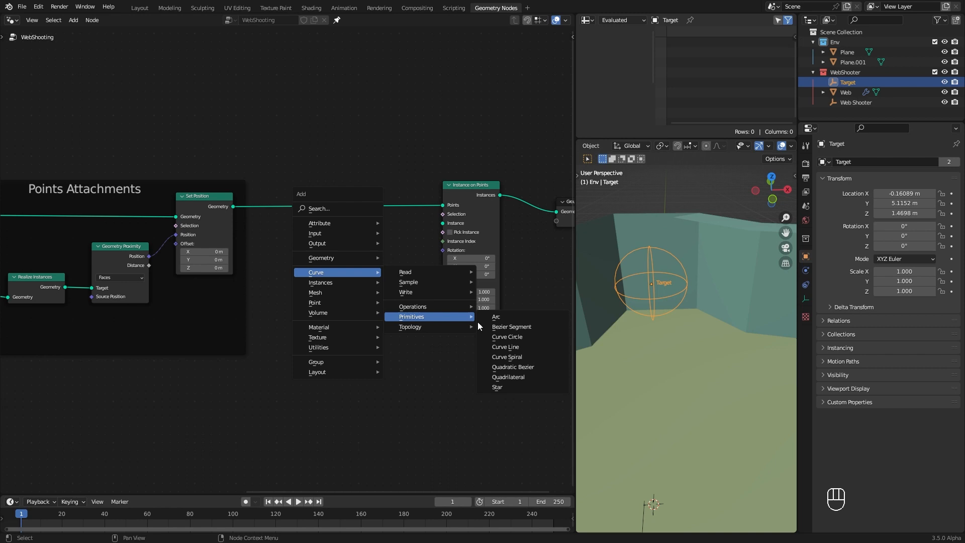
pyautogui.click(538, 370)
pyautogui.click(313, 226)
pyautogui.keyDown('ctrl'); pyautogui.moveTo(405, 397); pyautogui.dragTo(409, 383, button='middle'); pyautogui.keyUp('ctrl')
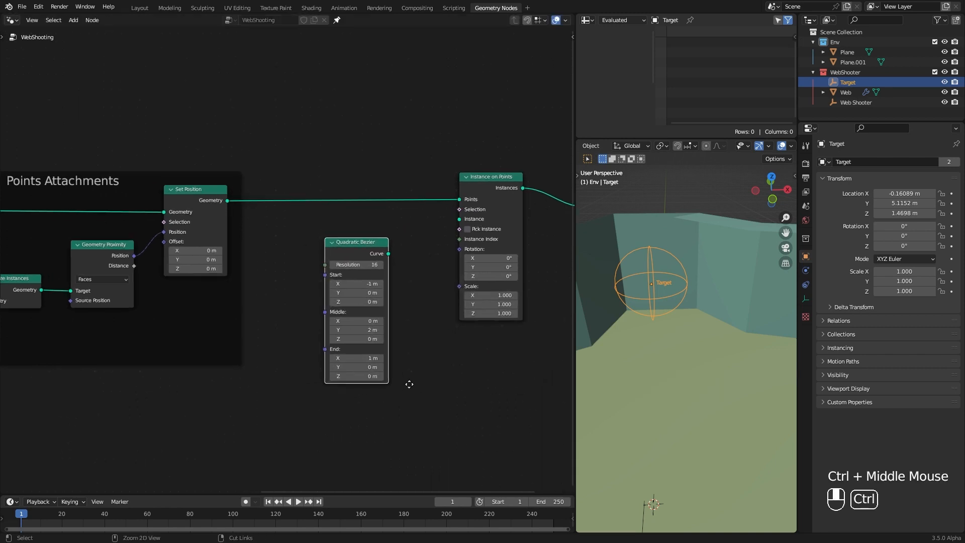
pyautogui.moveTo(351, 266)
pyautogui.mouseDown()
pyautogui.moveTo(327, 265)
pyautogui.moveTo(350, 266)
pyautogui.mouseUp()
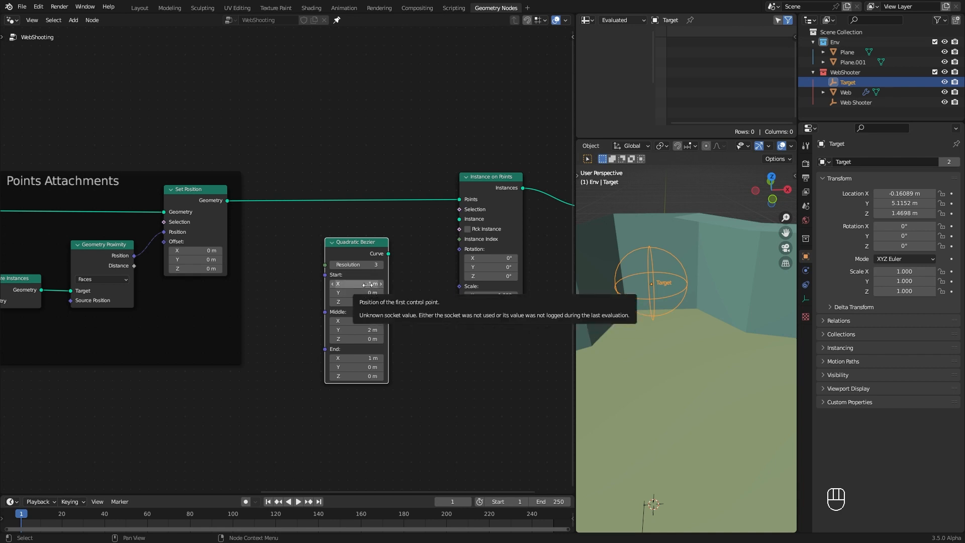
# Make the Bezier a straight vertical strand: Start at 0, 0, 0, Middle at 0, 0, 0.5 m and End at 0, 0, 1 m
pyautogui.click(368, 284)
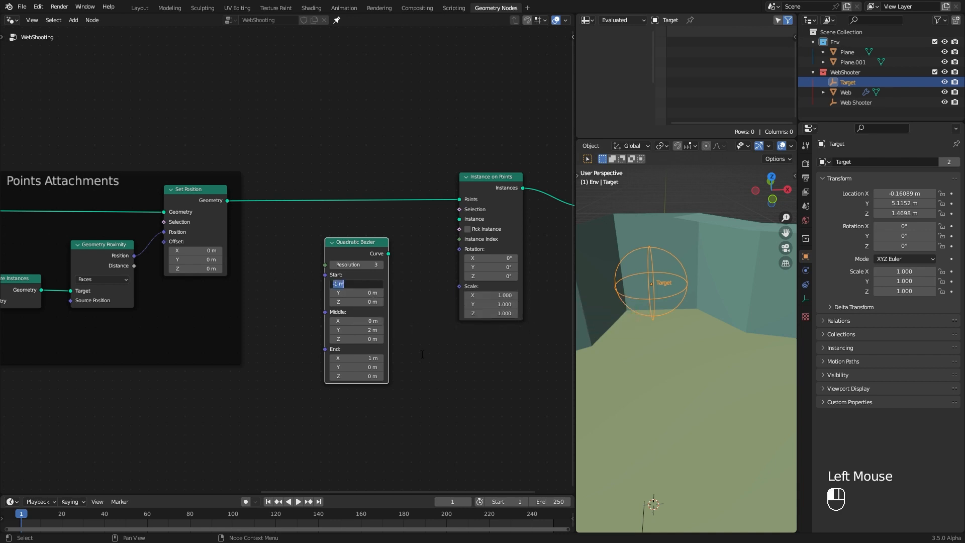
pyautogui.write('0')
pyautogui.press('Return')
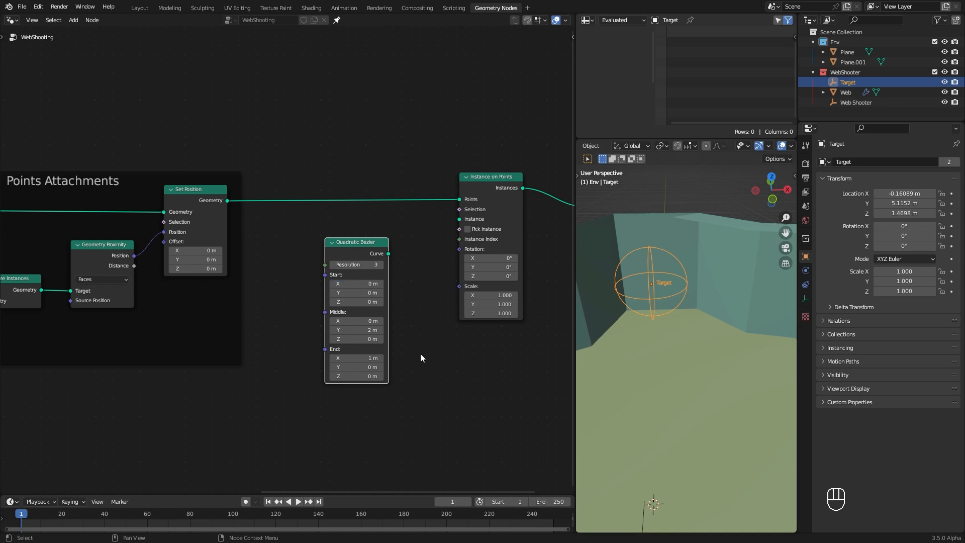
pyautogui.click(361, 330)
pyautogui.write('0')
pyautogui.press('Return')
pyautogui.click(381, 340)
pyautogui.write('0.5')
pyautogui.click(367, 375)
pyautogui.write('1')
pyautogui.click(370, 358)
pyautogui.write('0')
pyautogui.press('Return')
# Use the Quadratic Bezier curve as the Instance of Instance on Points and place both nodes closer to the Points Attachments frame
pyautogui.moveTo(389, 254); pyautogui.dragTo(460, 220)
pyautogui.moveTo(665, 317)
pyautogui.keyDown('shift'); pyautogui.mouseDown(button='middle')
pyautogui.moveTo(701, 366)
pyautogui.moveTo(687, 392)
pyautogui.moveTo(692, 419)
pyautogui.moveTo(703, 362)
pyautogui.moveTo(652, 396)
pyautogui.moveTo(743, 353)
pyautogui.mouseUp(button='middle'); pyautogui.keyUp('shift')
pyautogui.hotkey('shift', 'z')
pyautogui.press('z')
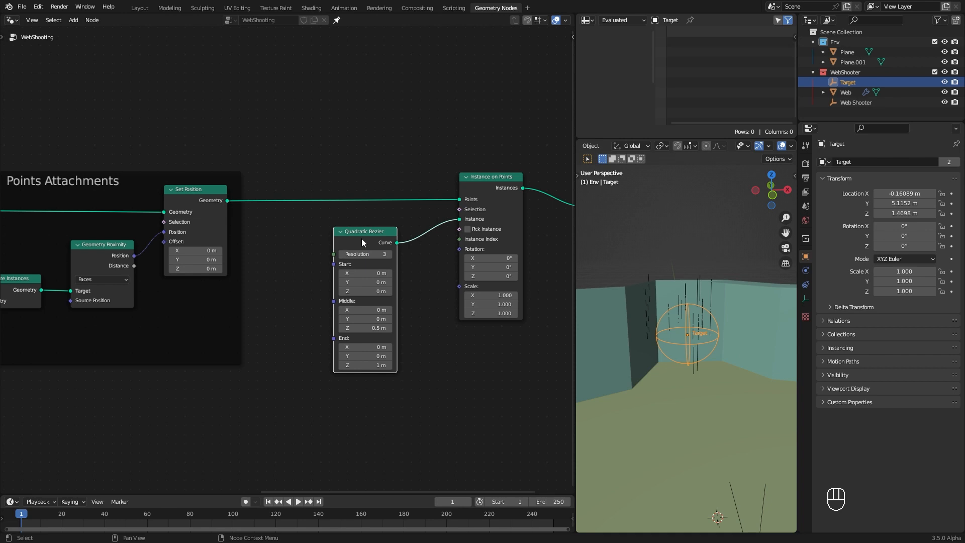
pyautogui.moveTo(366, 239); pyautogui.dragTo(345, 242)
pyautogui.moveTo(489, 196); pyautogui.dragTo(432, 198)
# Insert a Realize Instances node directly after Instance on Points
pyautogui.keyDown('ctrl'); pyautogui.moveTo(456, 237); pyautogui.dragTo(455, 295, button='middle'); pyautogui.keyUp('ctrl')
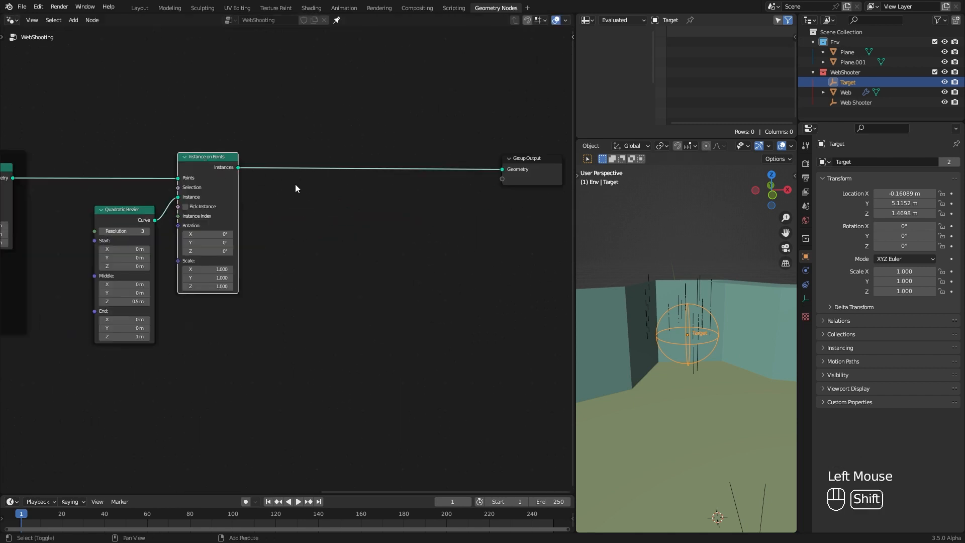
pyautogui.hotkey('shift', 'a')
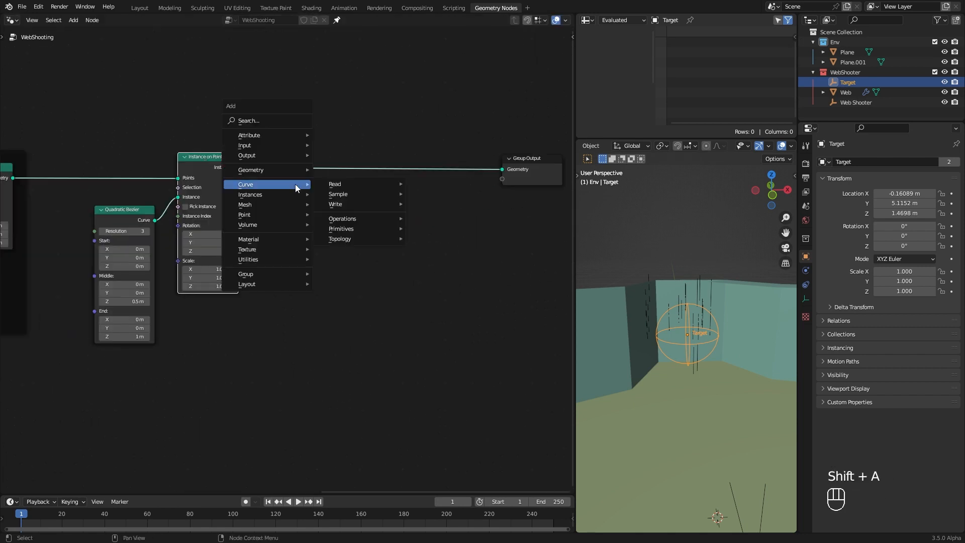
pyautogui.moveTo(291, 194)
pyautogui.click(350, 219)
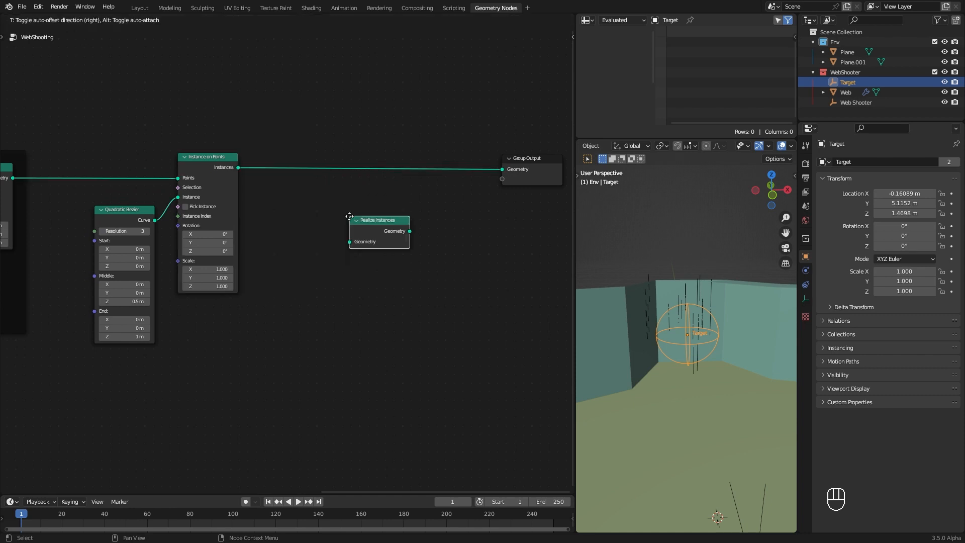
pyautogui.click(254, 156)
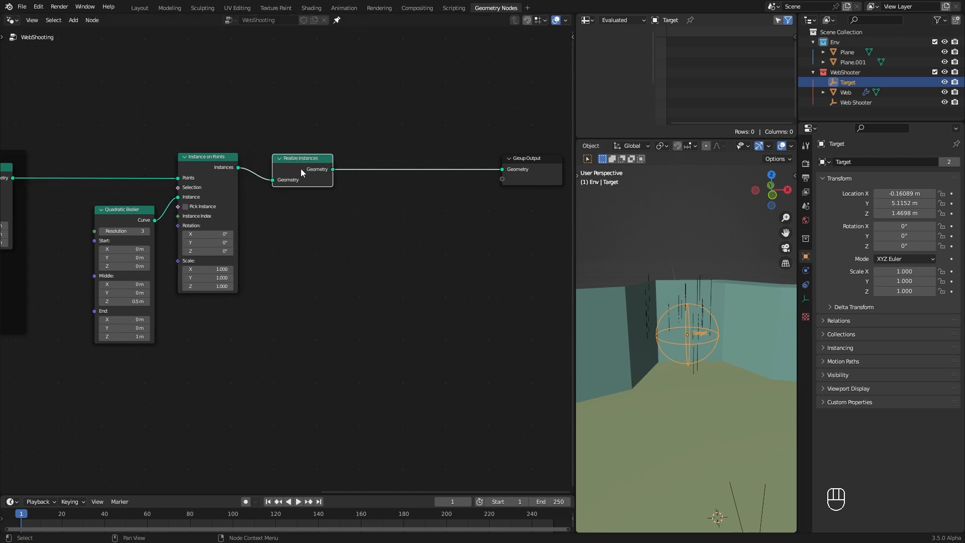
pyautogui.moveTo(308, 169); pyautogui.dragTo(297, 164)
# Insert a Set Position node between Realize Instances and Group Output, leaving space in front of it for more nodes
pyautogui.moveTo(689, 353); pyautogui.dragTo(732, 392, button='middle')
pyautogui.keyDown('shift'); pyautogui.moveTo(732, 393); pyautogui.dragTo(714, 351, button='middle'); pyautogui.keyUp('shift')
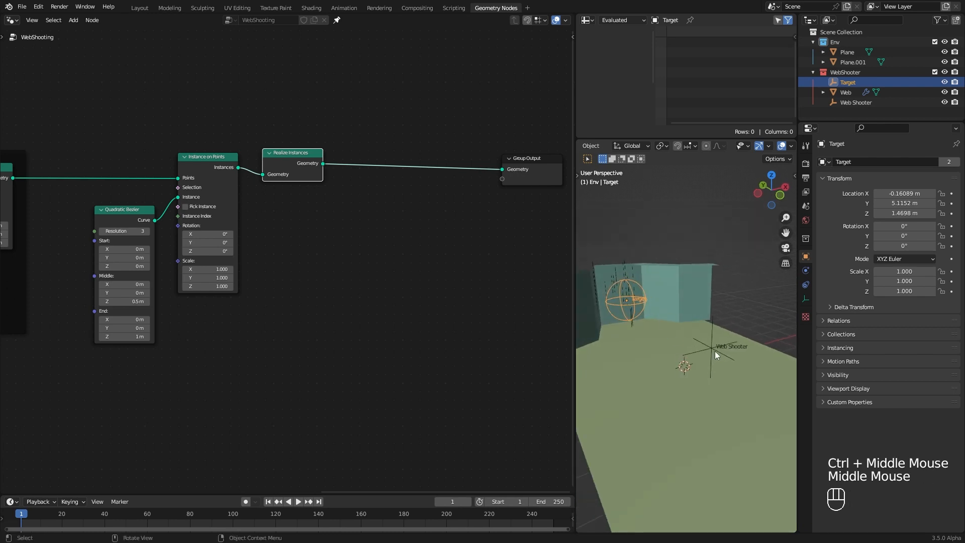
pyautogui.keyDown('shift'); pyautogui.moveTo(622, 298); pyautogui.dragTo(647, 308, button='middle'); pyautogui.keyUp('shift')
pyautogui.keyDown('ctrl'); pyautogui.moveTo(382, 303); pyautogui.dragTo(368, 273, button='middle'); pyautogui.keyUp('ctrl')
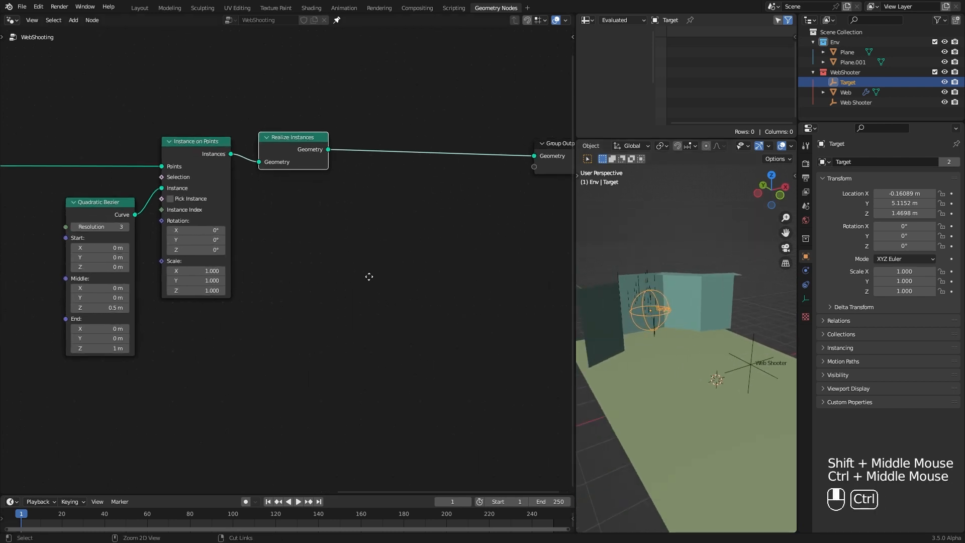
pyautogui.hotkey('shift', 'a')
pyautogui.moveTo(352, 176)
pyautogui.moveTo(442, 197)
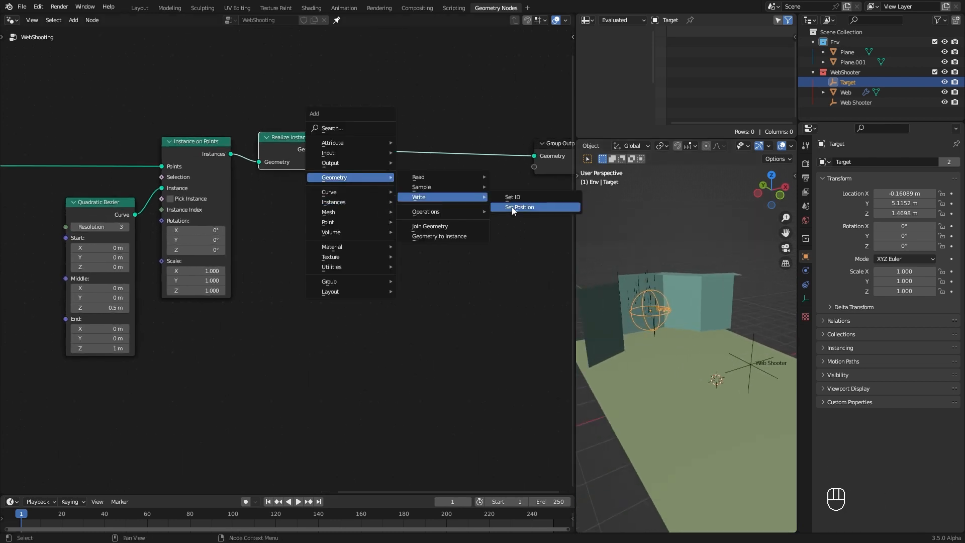
pyautogui.click(512, 209)
pyautogui.click(413, 147)
pyautogui.click(233, 299)
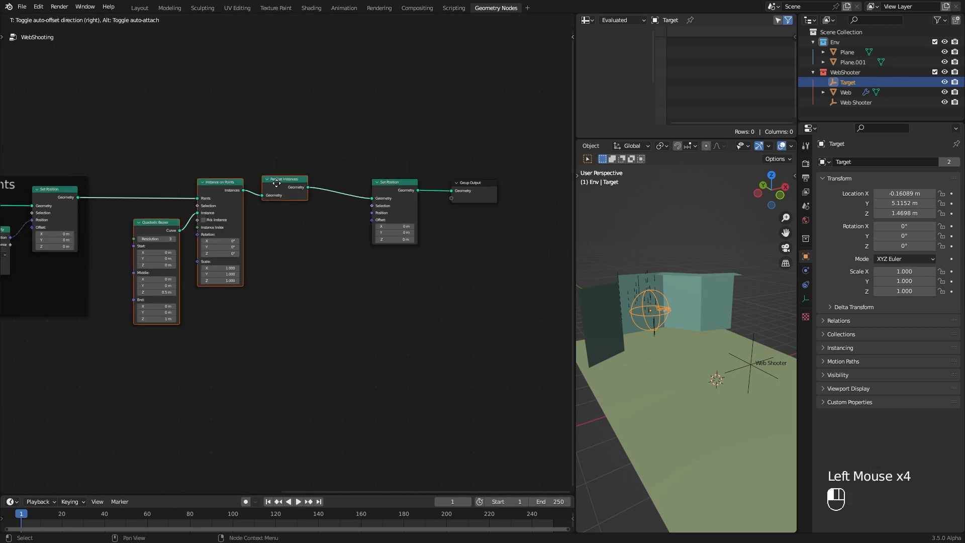
pyautogui.scroll(-3, 294, 191)
pyautogui.scroll(2, 382, 264)
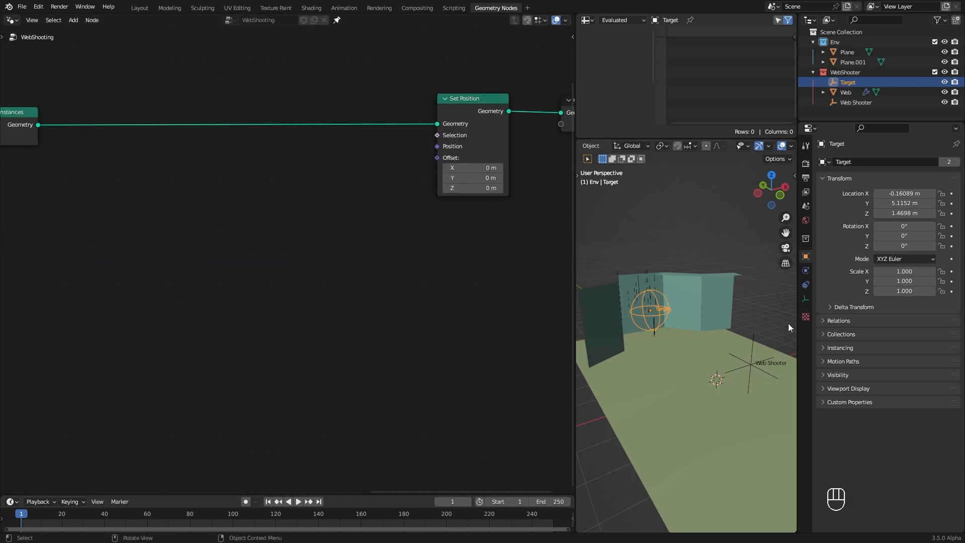
# Bring the Web Shooter empty in as a Relative Object Info node and connect its Location to Set Position's Position
pyautogui.moveTo(849, 101); pyautogui.dragTo(210, 339)
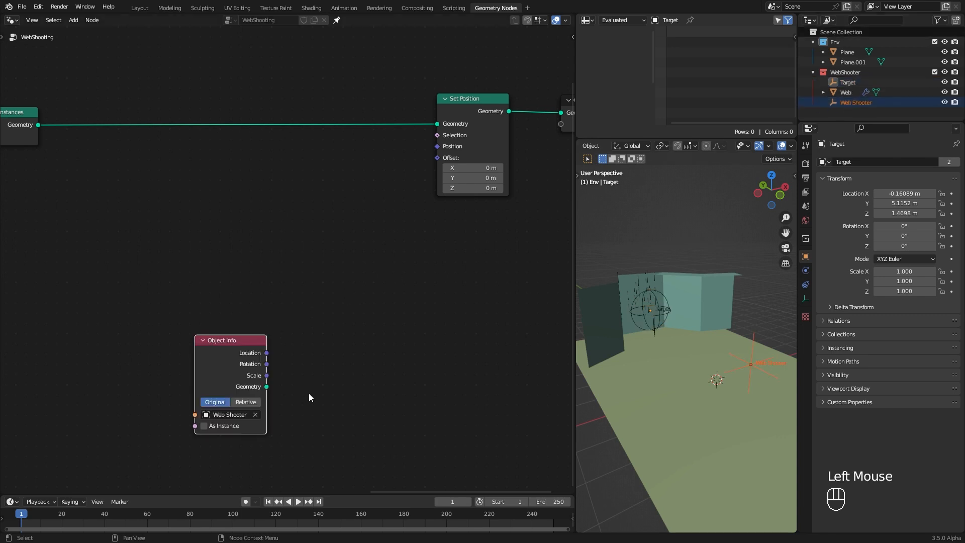
pyautogui.click(246, 402)
pyautogui.moveTo(271, 353); pyautogui.dragTo(439, 148)
pyautogui.click(443, 278)
pyautogui.click(480, 113)
pyautogui.moveTo(679, 395); pyautogui.dragTo(743, 357, button='middle')
pyautogui.click(683, 389)
pyautogui.click(743, 357)
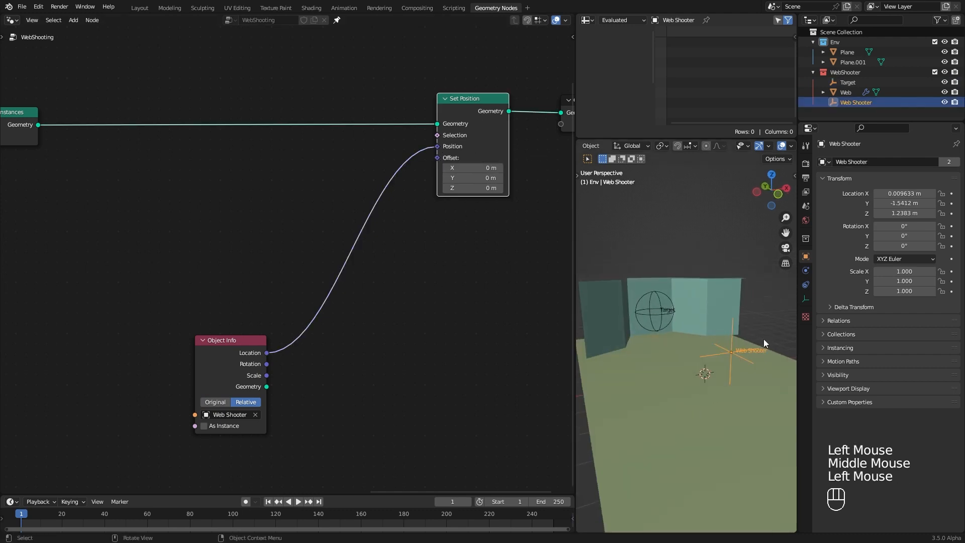
pyautogui.press('r')
pyautogui.click(686, 392)
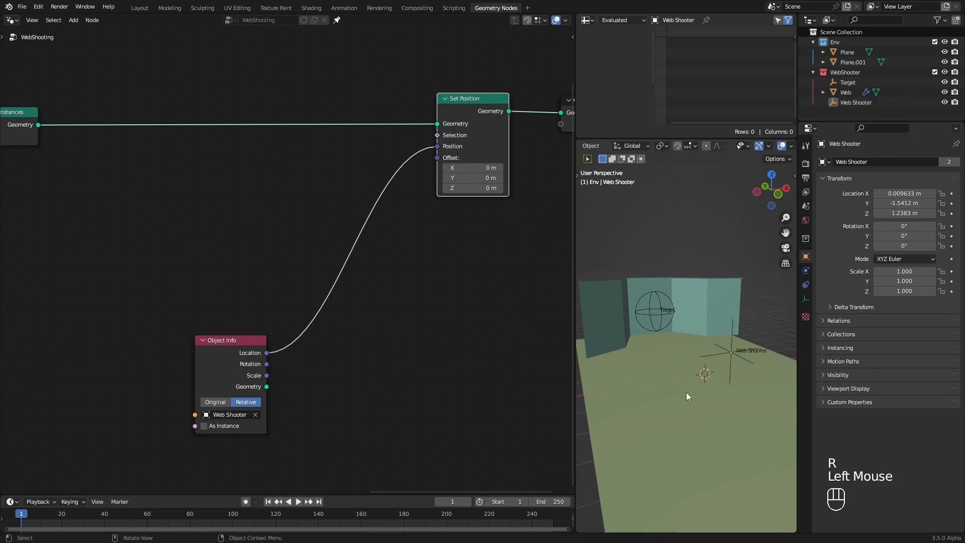
# Move the Web Shooter Object Info node out of the way and add an Endpoint Selection node between Realize Instances and Set Position
pyautogui.moveTo(224, 273); pyautogui.dragTo(311, 263, button='middle')
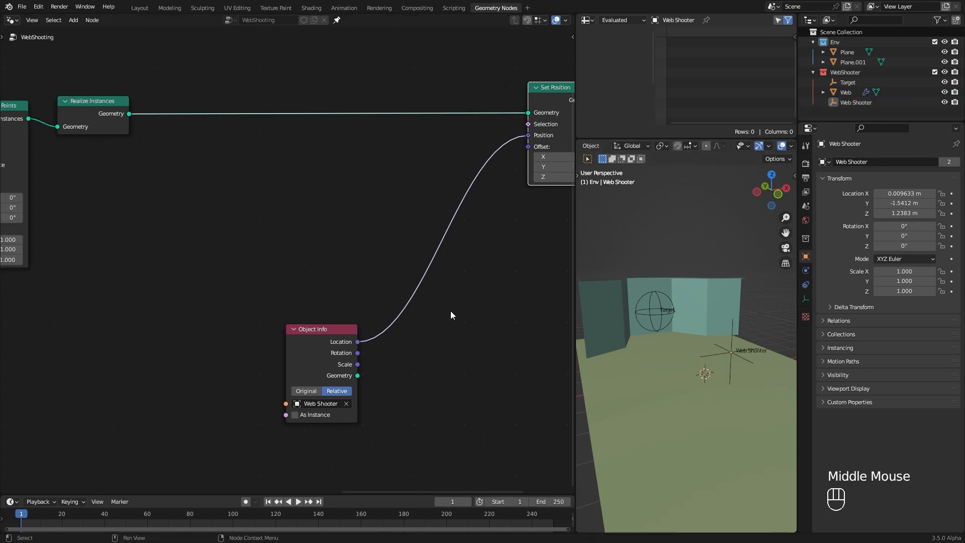
pyautogui.moveTo(450, 314); pyautogui.dragTo(396, 319, button='middle')
pyautogui.moveTo(278, 354); pyautogui.dragTo(222, 371)
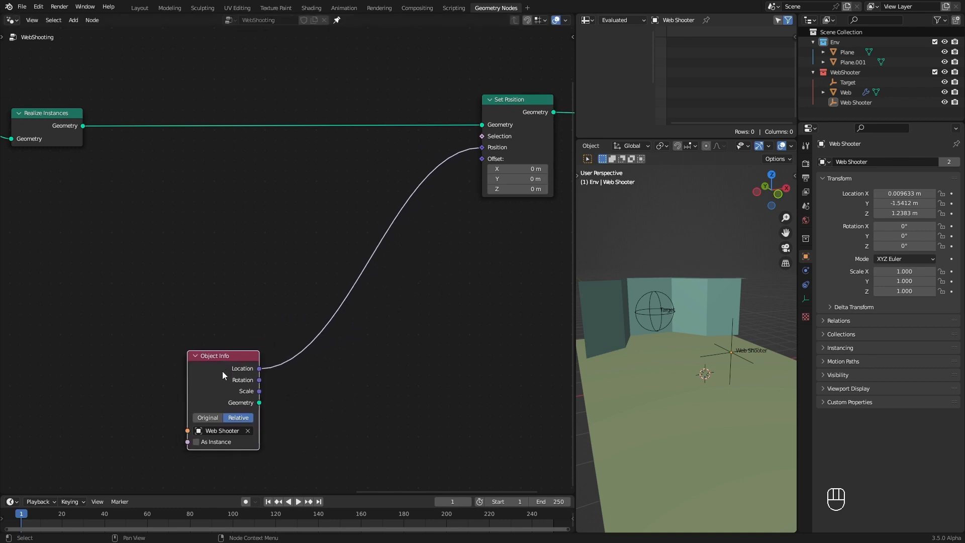
pyautogui.moveTo(324, 251); pyautogui.dragTo(318, 273, button='middle')
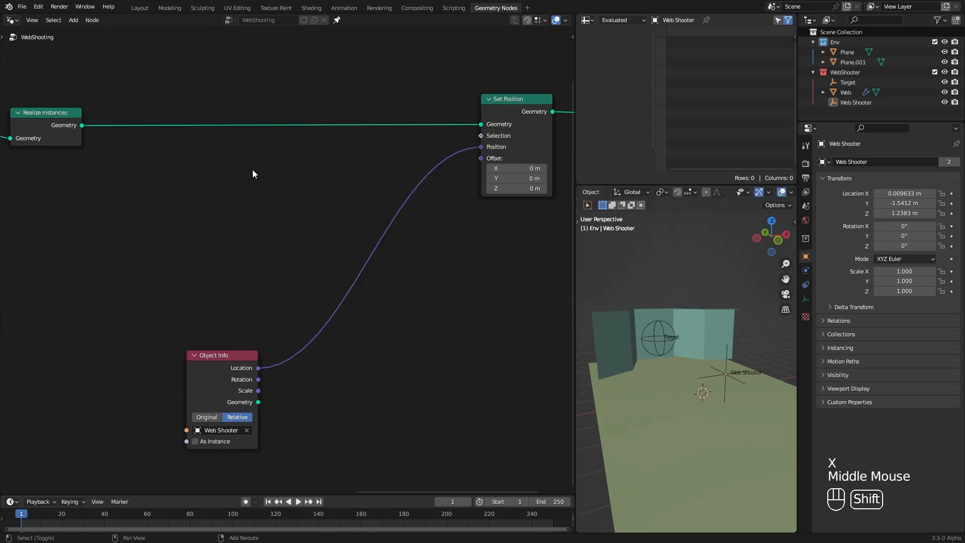
pyautogui.hotkey('shift', 'a')
pyautogui.moveTo(259, 184)
pyautogui.moveTo(301, 184)
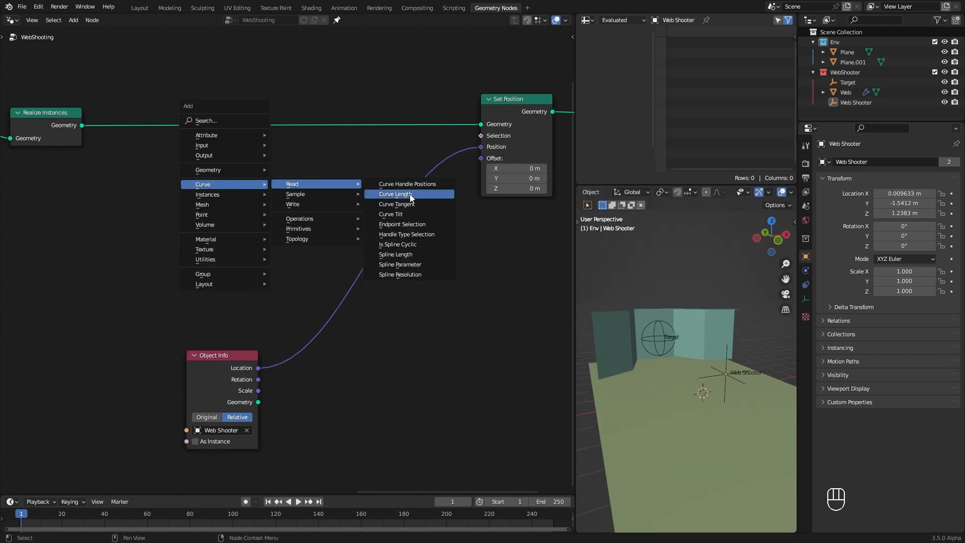
pyautogui.click(438, 224)
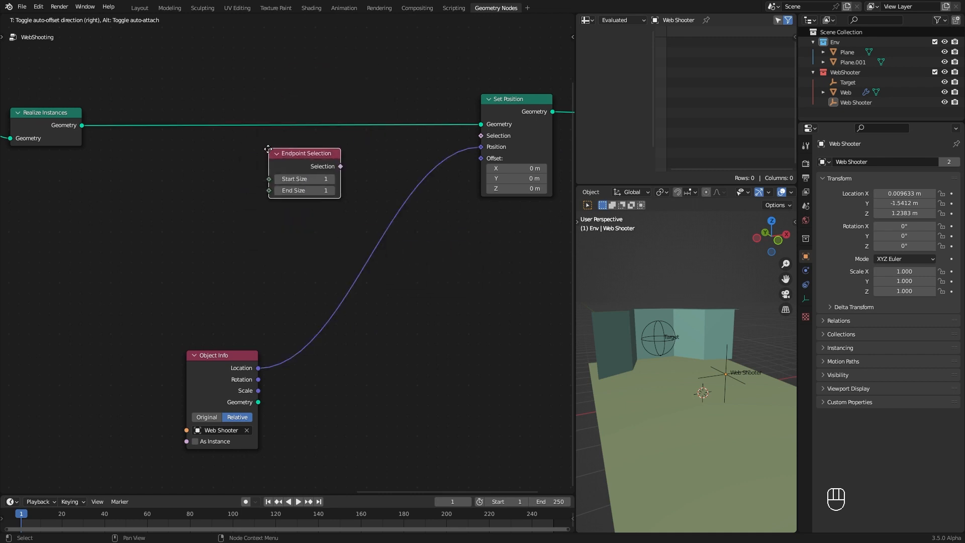
pyautogui.click(262, 149)
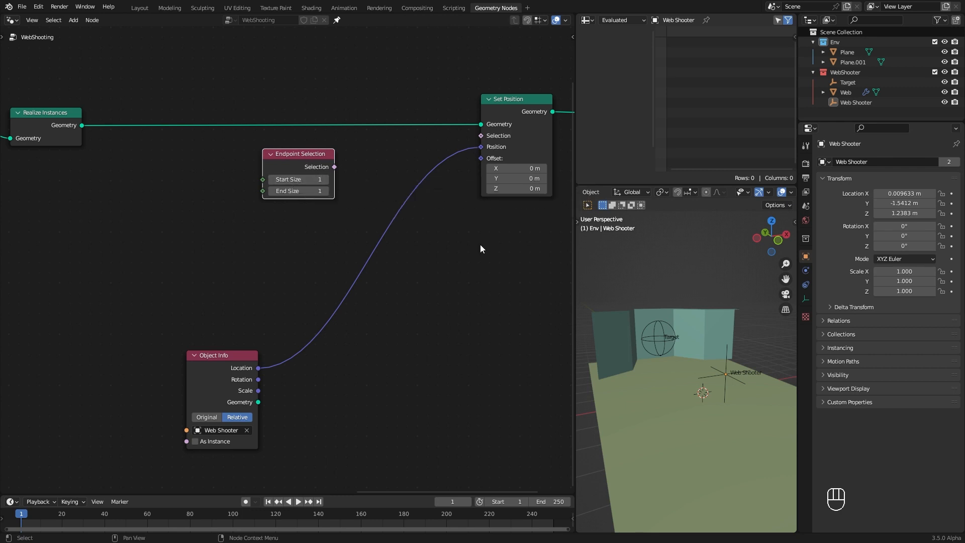
# Unlink the Web Shooter Location from Set Position and drive its Selection with Endpoint Selection at Start Size 0
pyautogui.moveTo(480, 244); pyautogui.dragTo(429, 245, button='middle')
pyautogui.moveTo(432, 146); pyautogui.dragTo(399, 201)
pyautogui.keyDown('ctrl'); pyautogui.moveTo(655, 409); pyautogui.dragTo(708, 380, button='middle'); pyautogui.keyUp('ctrl')
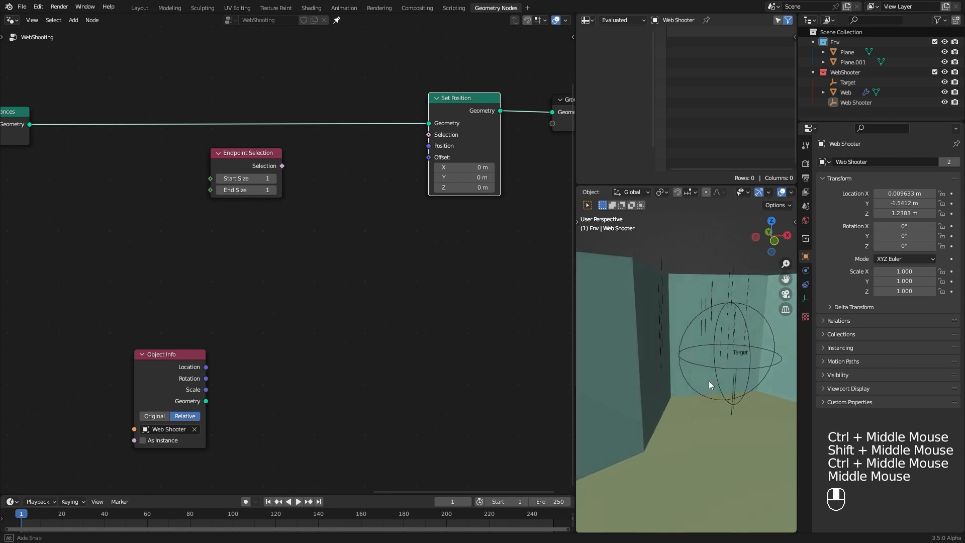
pyautogui.click(219, 179)
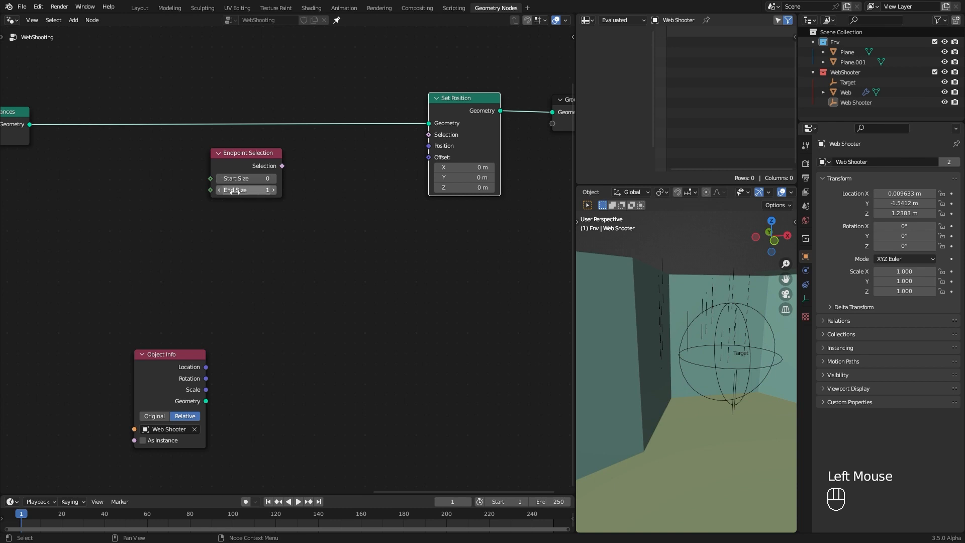
pyautogui.moveTo(282, 167); pyautogui.dragTo(429, 132)
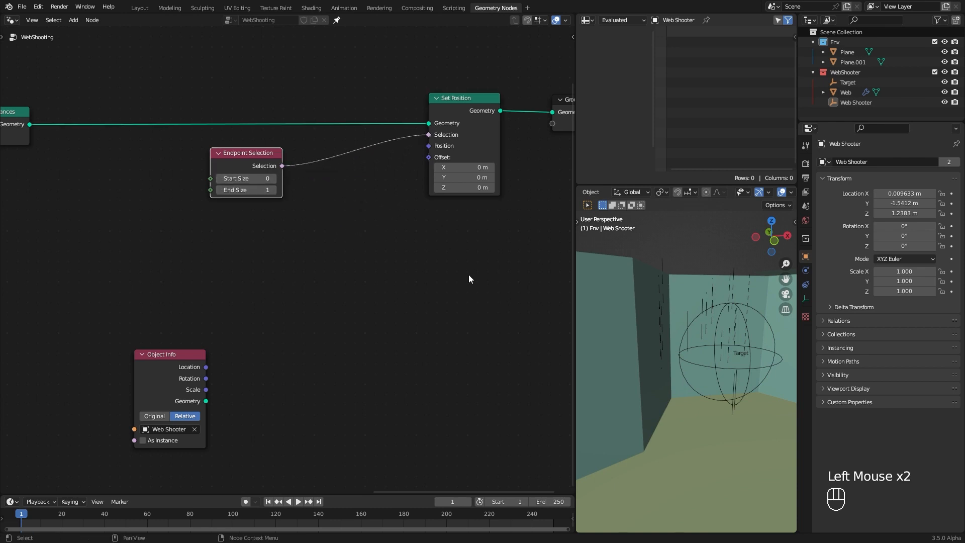
# Try shifting the selected strand endpoints with Set Position's X, Y and Z offsets and reset them all to 0
pyautogui.moveTo(462, 187); pyautogui.dragTo(482, 188)
pyautogui.write('0')
pyautogui.press('Return')
pyautogui.moveTo(465, 166); pyautogui.dragTo(483, 177)
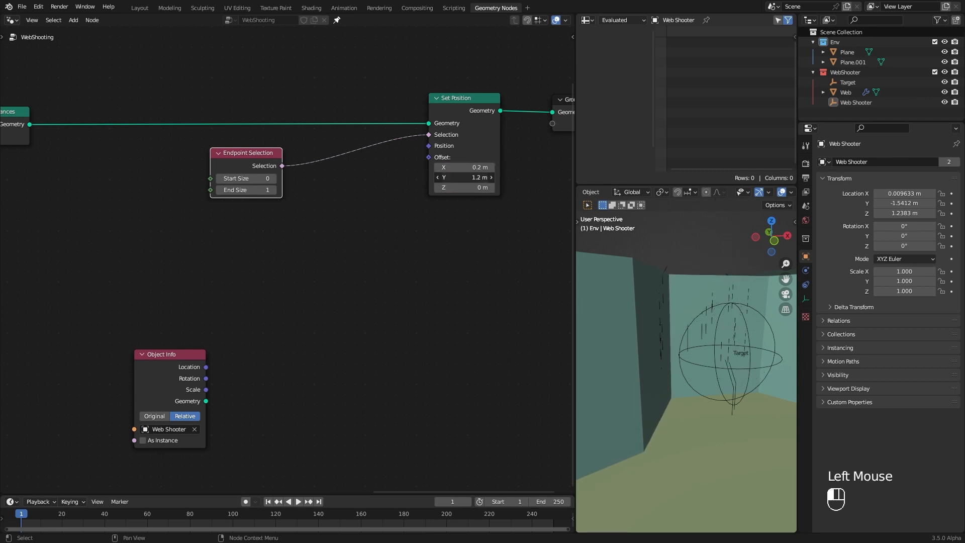
pyautogui.doubleClick(477, 177)
pyautogui.write('0')
pyautogui.press('Return')
pyautogui.doubleClick(472, 167)
pyautogui.write('0')
pyautogui.press('Return')
# Connect the Web Shooter Location to Set Position's Position and arrange the Object Info and Endpoint Selection nodes beside it
pyautogui.moveTo(165, 354); pyautogui.dragTo(426, 147)
pyautogui.moveTo(241, 252); pyautogui.dragTo(246, 224)
pyautogui.keyDown('ctrl'); pyautogui.moveTo(693, 402); pyautogui.dragTo(653, 412, button='middle'); pyautogui.keyUp('ctrl')
pyautogui.moveTo(653, 412); pyautogui.dragTo(595, 405, button='middle')
pyautogui.keyDown('ctrl'); pyautogui.moveTo(302, 201); pyautogui.dragTo(329, 142, button='middle'); pyautogui.keyUp('ctrl')
pyautogui.moveTo(285, 111); pyautogui.dragTo(329, 143)
# Enclose the Endpoint Selection, Object Info and Set Position nodes in a frame labelled "Web Shooter Attachment"
pyautogui.click(421, 292)
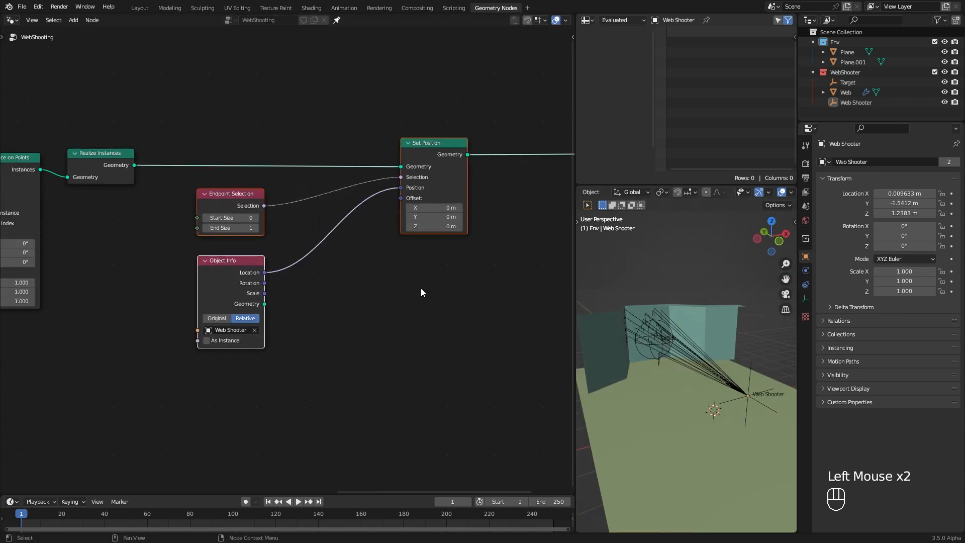
pyautogui.moveTo(421, 292); pyautogui.dragTo(200, 93)
pyautogui.hotkey('shift', 'p')
pyautogui.press('F2')
pyautogui.write('Web Shooter Attachment')
pyautogui.press('Return')
pyautogui.keyDown('ctrl'); pyautogui.moveTo(451, 201); pyautogui.dragTo(309, 253, button='middle'); pyautogui.keyUp('ctrl')
pyautogui.click(309, 201)
# Move the Group Output node farther away and insert a new Set Position node between the Web Shooter Attachment frame and Group Output
pyautogui.keyDown('ctrl'); pyautogui.moveTo(688, 397); pyautogui.dragTo(693, 346, button='middle'); pyautogui.keyUp('ctrl')
pyautogui.keyDown('shift'); pyautogui.moveTo(694, 347); pyautogui.dragTo(728, 365, button='middle'); pyautogui.keyUp('shift')
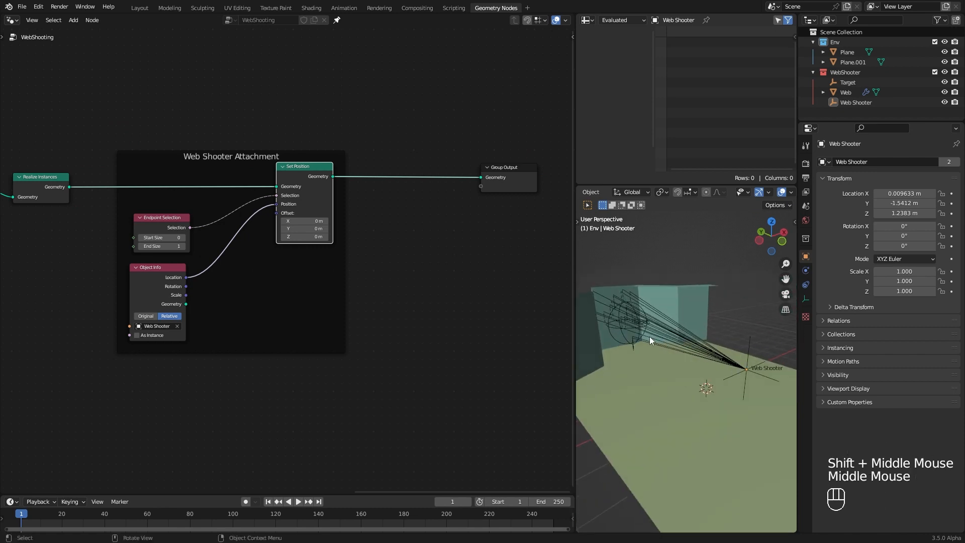
pyautogui.moveTo(635, 322); pyautogui.dragTo(623, 370, button='middle')
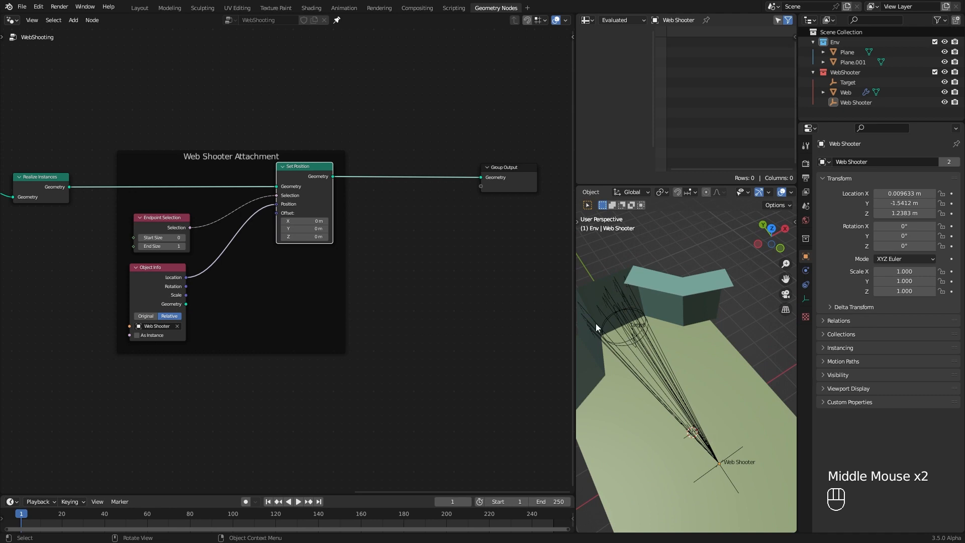
pyautogui.moveTo(448, 358); pyautogui.dragTo(353, 352, button='middle')
pyautogui.moveTo(413, 186); pyautogui.dragTo(742, 188)
pyautogui.moveTo(408, 222); pyautogui.dragTo(237, 228, button='middle')
pyautogui.hotkey('shift', 'a')
pyautogui.moveTo(280, 173)
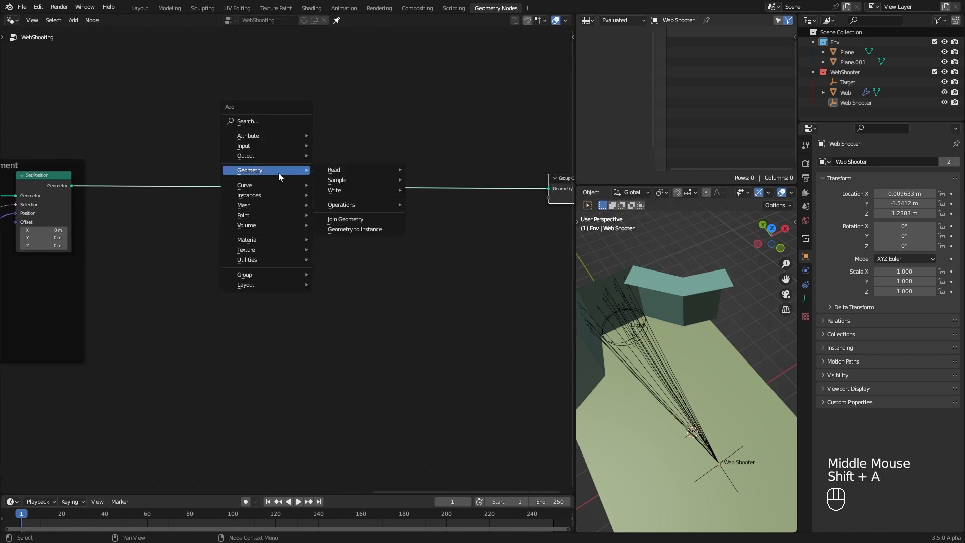
pyautogui.moveTo(359, 189)
pyautogui.click(430, 199)
pyautogui.click(416, 161)
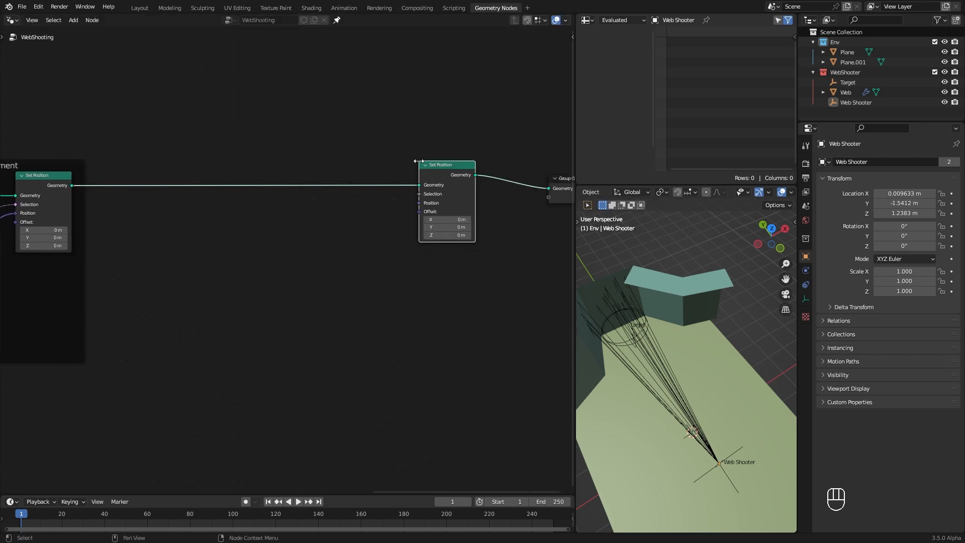
# Add a second Endpoint Selection node and place it beside the new Set Position node
pyautogui.hotkey('shift', 'a')
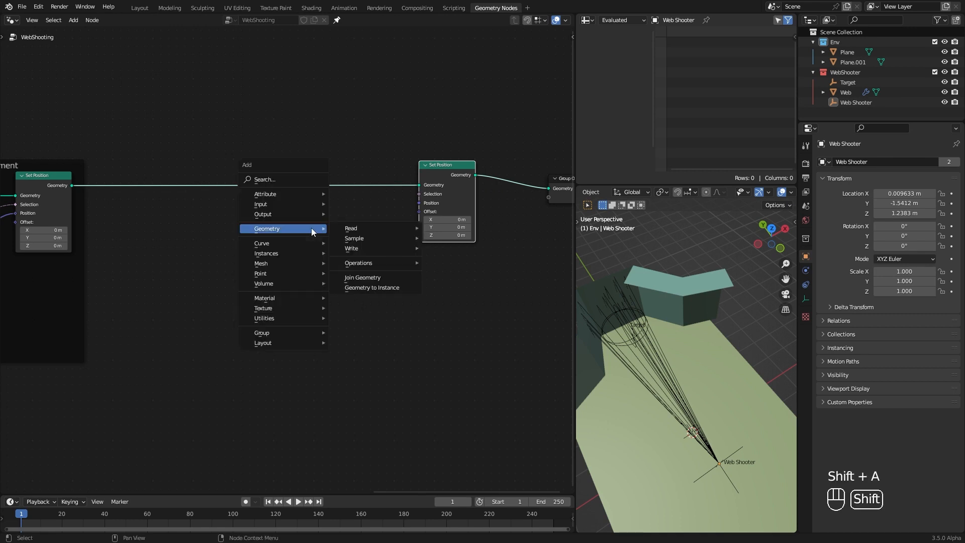
pyautogui.moveTo(285, 243)
pyautogui.moveTo(362, 243)
pyautogui.click(463, 283)
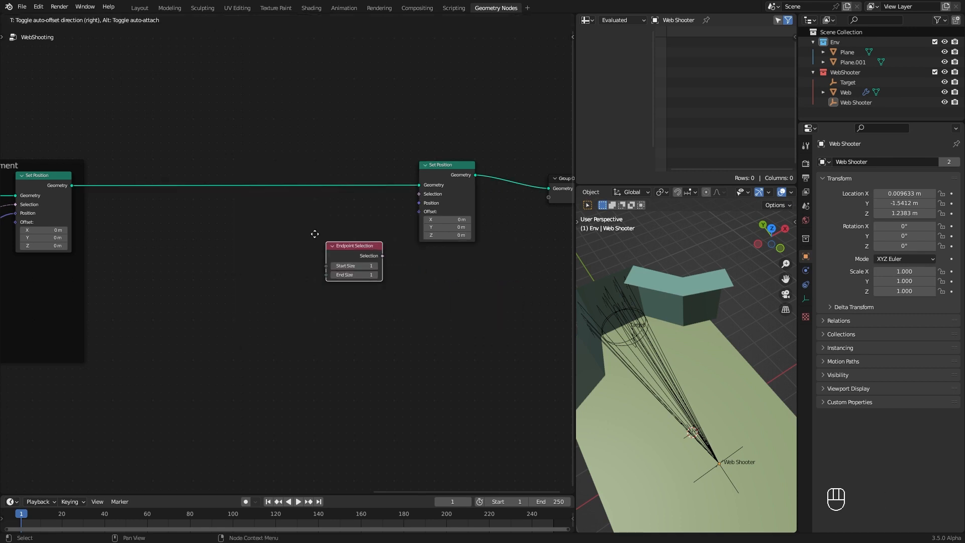
pyautogui.click(329, 264)
pyautogui.keyDown('ctrl'); pyautogui.moveTo(375, 325); pyautogui.dragTo(396, 316, button='middle'); pyautogui.keyUp('ctrl')
pyautogui.moveTo(365, 221); pyautogui.dragTo(353, 225)
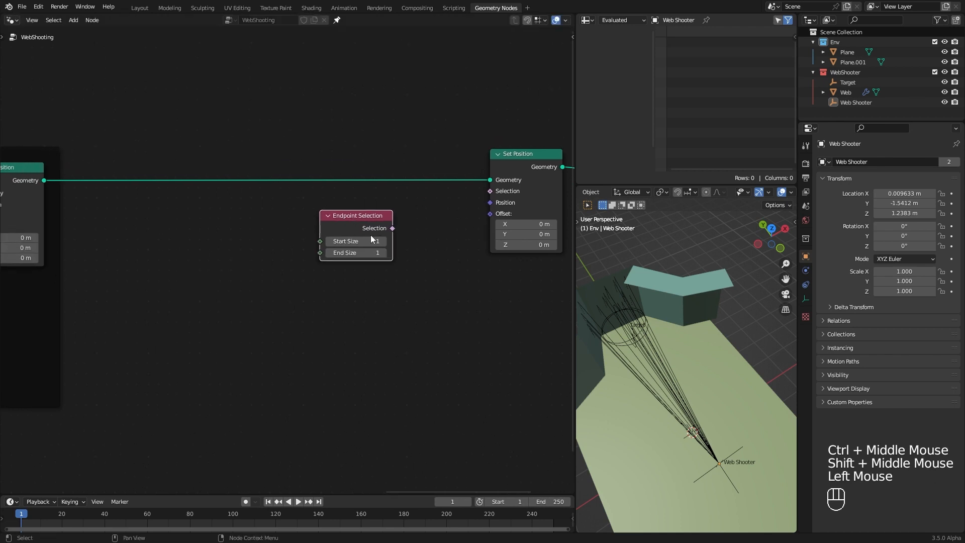
pyautogui.moveTo(621, 393); pyautogui.dragTo(625, 349, button='middle')
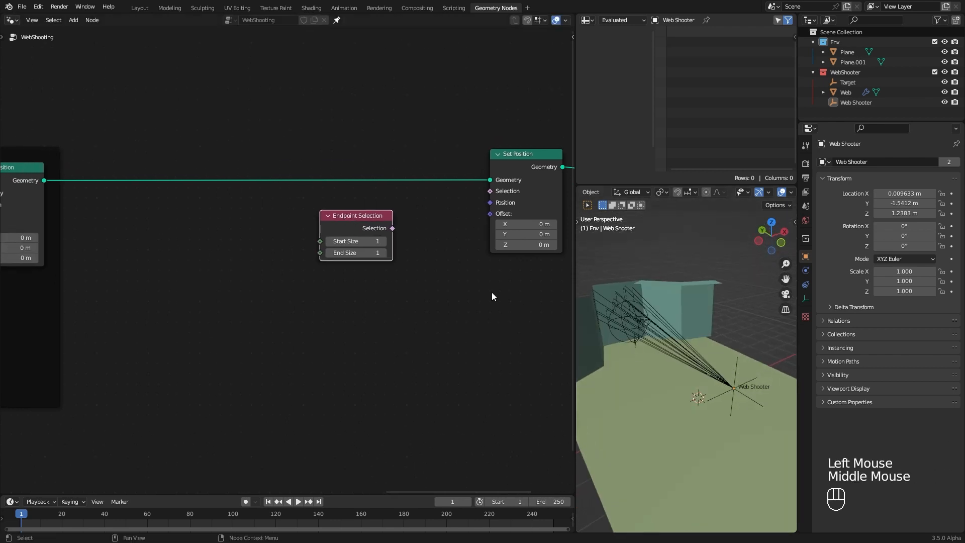
pyautogui.moveTo(360, 226); pyautogui.dragTo(310, 232)
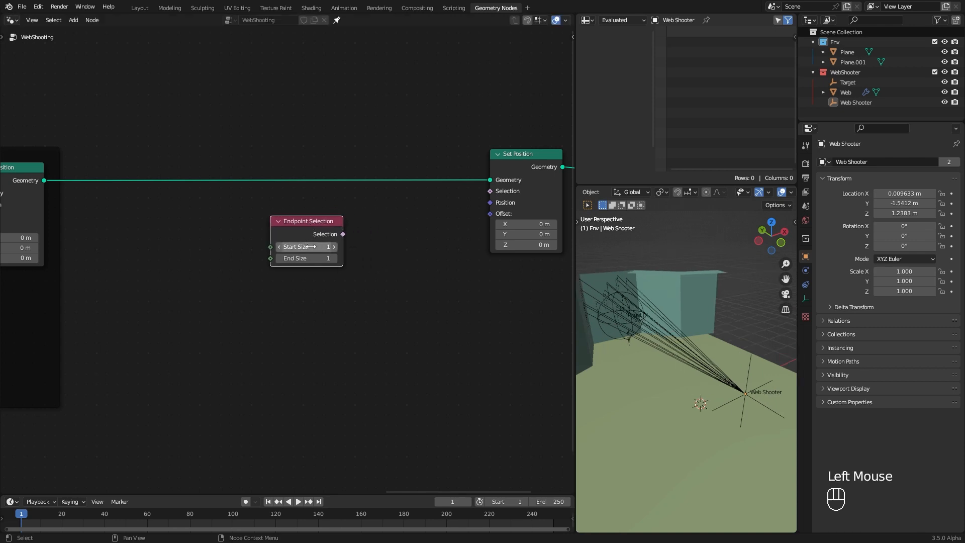
# Invert the Endpoint Selection, with Start Size and End Size 1, through a Boolean Math Not node feeding the new Set Position's Selection
pyautogui.doubleClick(311, 246)
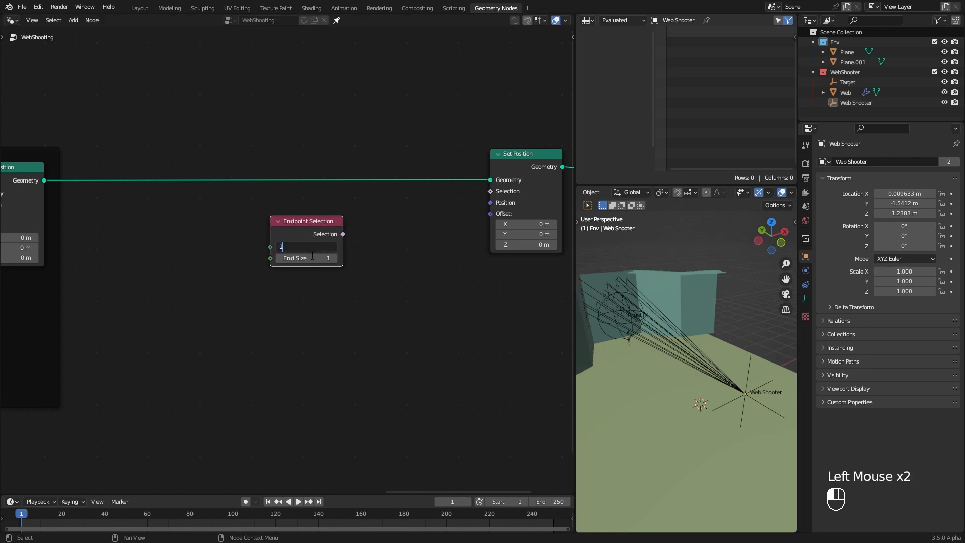
pyautogui.click(312, 257)
pyautogui.moveTo(315, 226); pyautogui.dragTo(357, 258)
pyautogui.write('not')
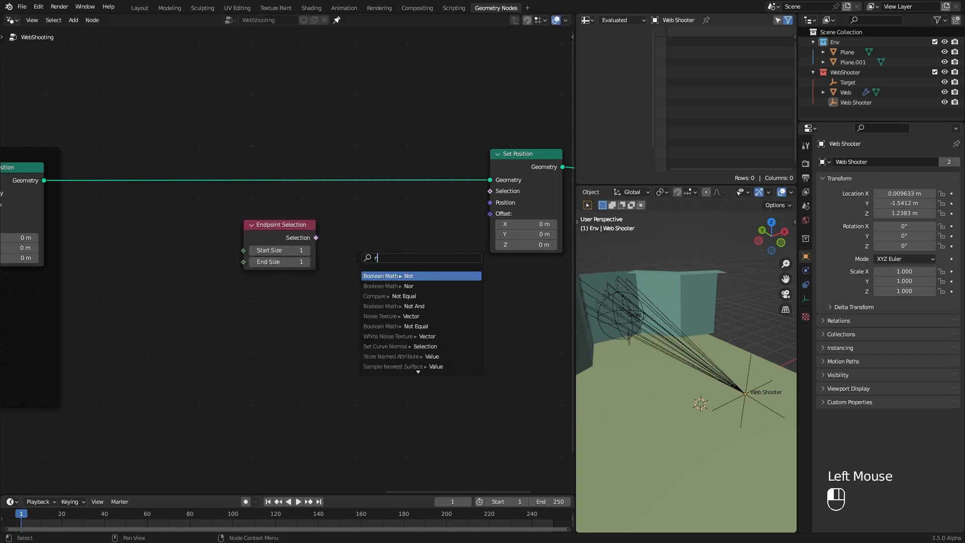
pyautogui.click(422, 276)
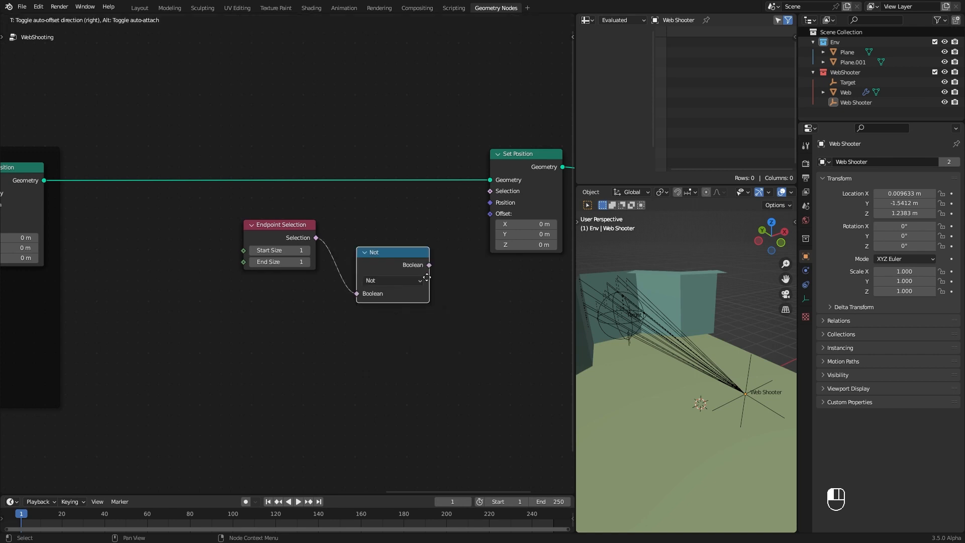
pyautogui.click(401, 243)
pyautogui.moveTo(261, 201); pyautogui.dragTo(417, 131)
pyautogui.click(347, 284)
pyautogui.moveTo(485, 190); pyautogui.dragTo(490, 191)
# Try shifting the strands' non-endpoint points with the new Set Position's Y offset and reset it to 0
pyautogui.doubleClick(525, 234)
pyautogui.write('-4.5')
pyautogui.press('Return')
pyautogui.moveTo(525, 234); pyautogui.dragTo(557, 235)
pyautogui.click(521, 234)
pyautogui.write('0')
pyautogui.press('Return')
# Add a Relative Object Info node for the Target and connect its Location to the new Set Position's Position
pyautogui.moveTo(640, 329); pyautogui.dragTo(650, 329, button='middle')
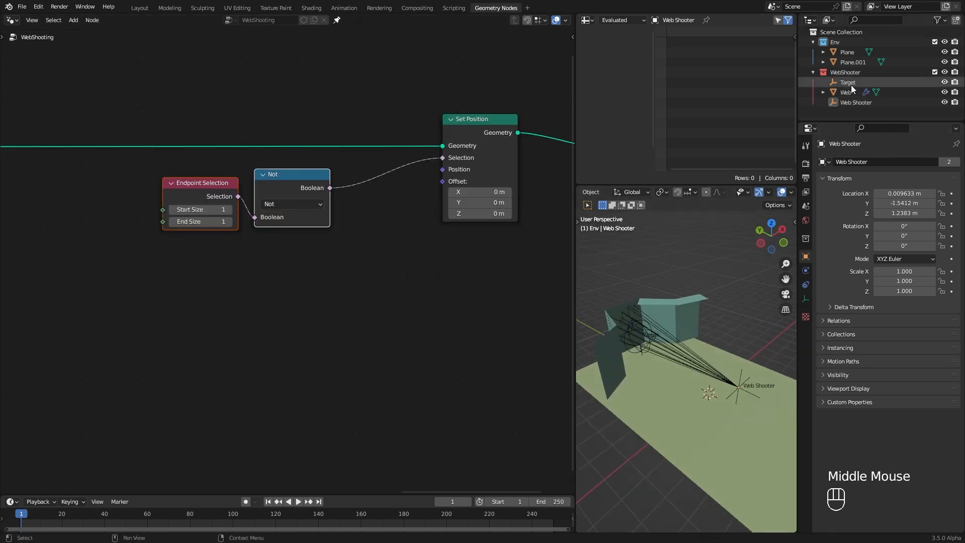
pyautogui.moveTo(849, 84); pyautogui.dragTo(223, 332)
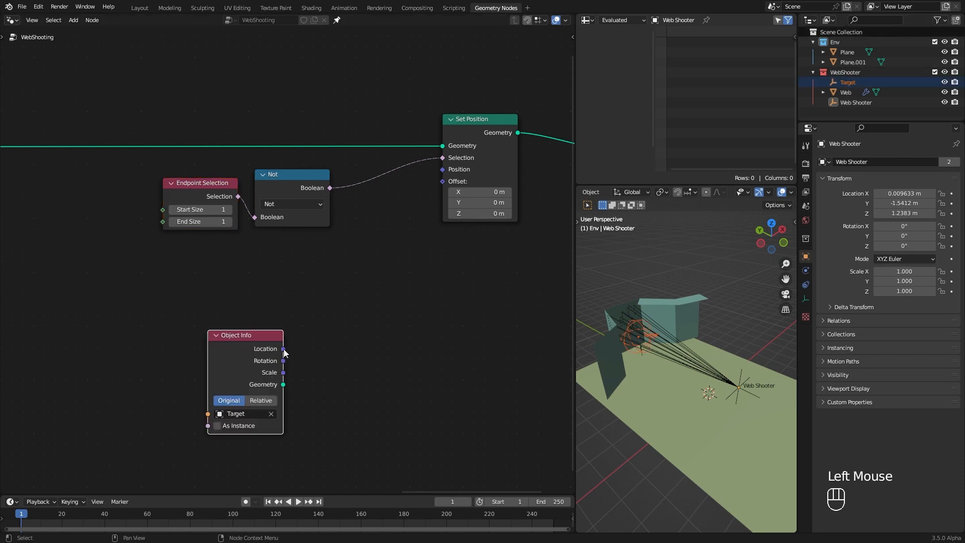
pyautogui.click(261, 401)
pyautogui.moveTo(284, 348); pyautogui.dragTo(447, 170)
# Try moving the Target empty to test how the strands follow it, and cancel the move
pyautogui.click(650, 427)
pyautogui.moveTo(650, 427); pyautogui.dragTo(642, 418, button='middle')
pyautogui.keyDown('ctrl'); pyautogui.moveTo(642, 418); pyautogui.dragTo(665, 366, button='middle'); pyautogui.keyUp('ctrl')
pyautogui.moveTo(664, 365); pyautogui.dragTo(710, 362, button='middle')
pyautogui.click(696, 366)
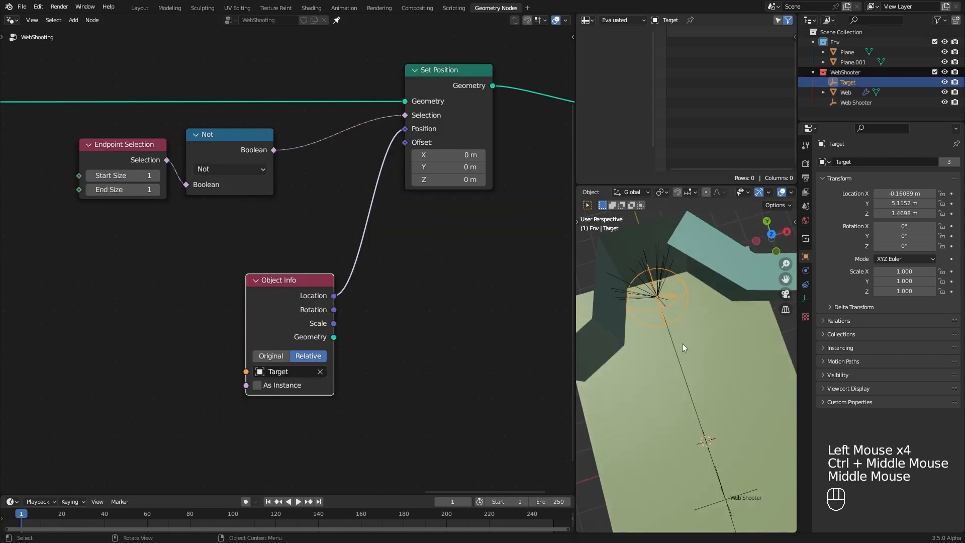
pyautogui.press('g')
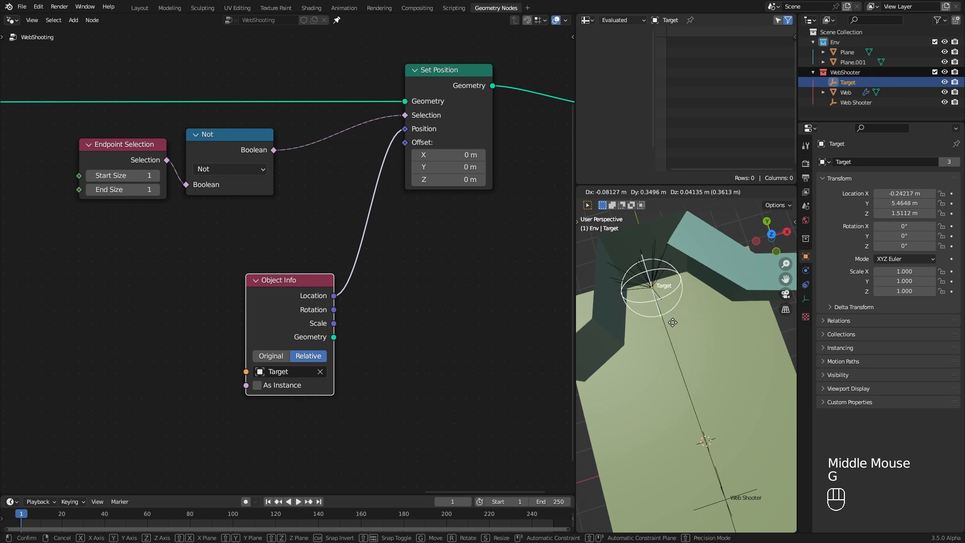
pyautogui.rightClick(672, 323)
pyautogui.scroll(-2, 685, 352)
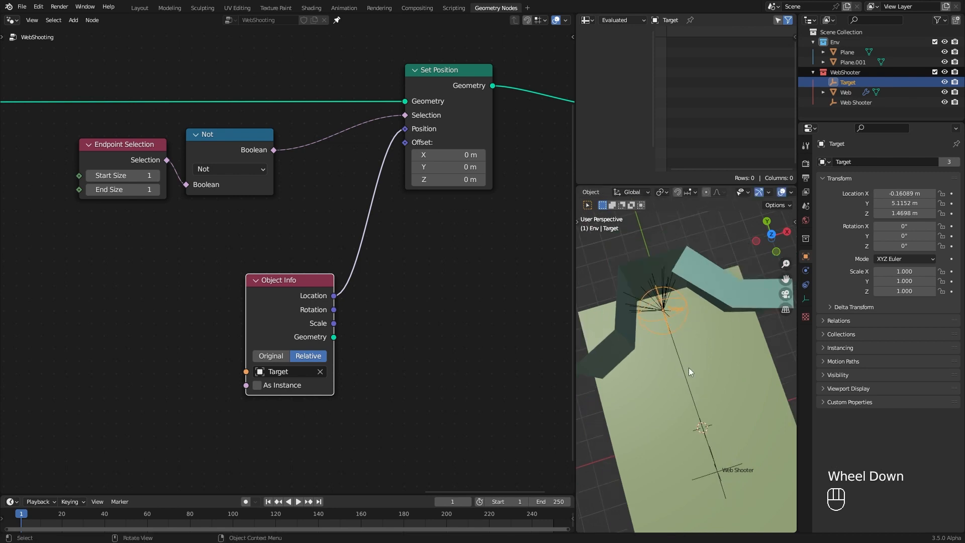
# Try moving the Web Shooter empty around in top view to test the strand shape, keeping its original location
pyautogui.press('KP_7')
pyautogui.click(688, 459)
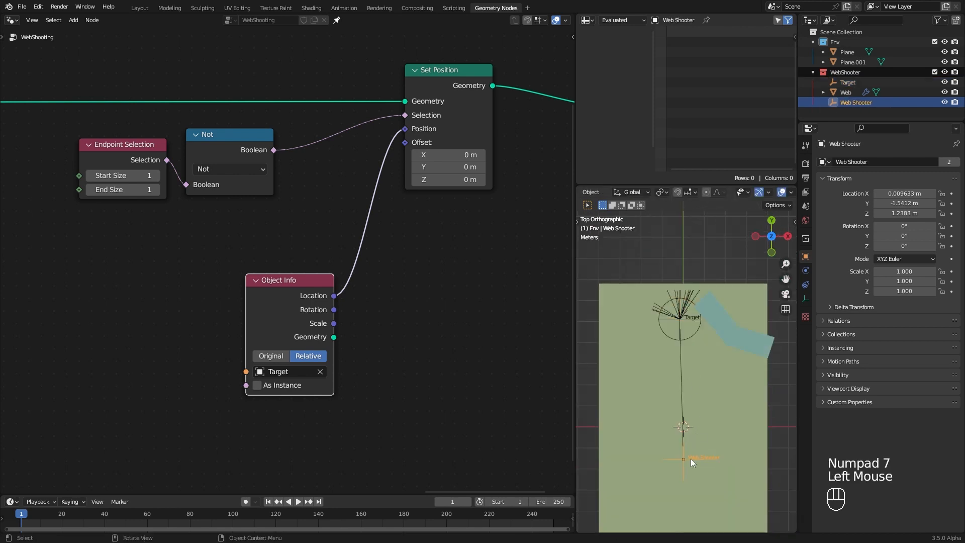
pyautogui.press('g')
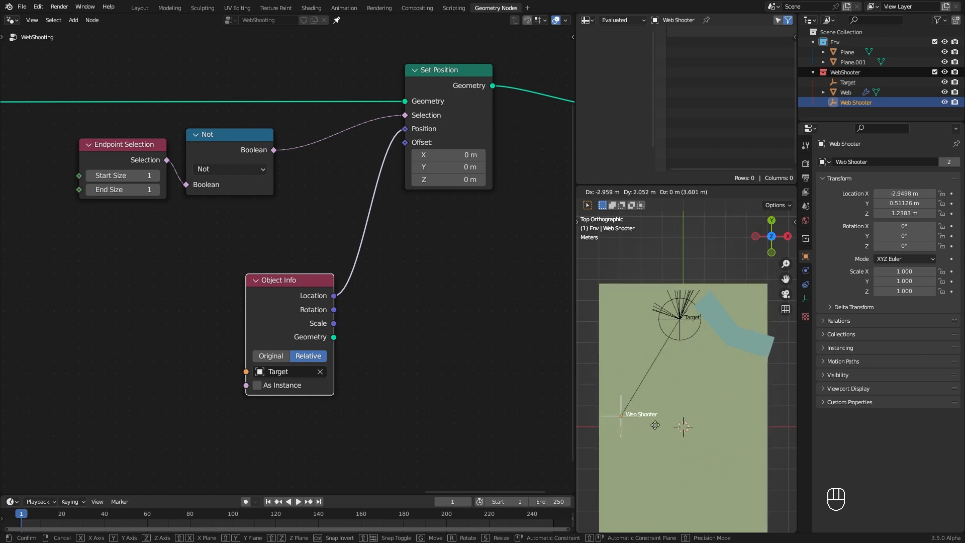
pyautogui.click(717, 472)
pyautogui.moveTo(669, 489); pyautogui.dragTo(702, 405, button='middle')
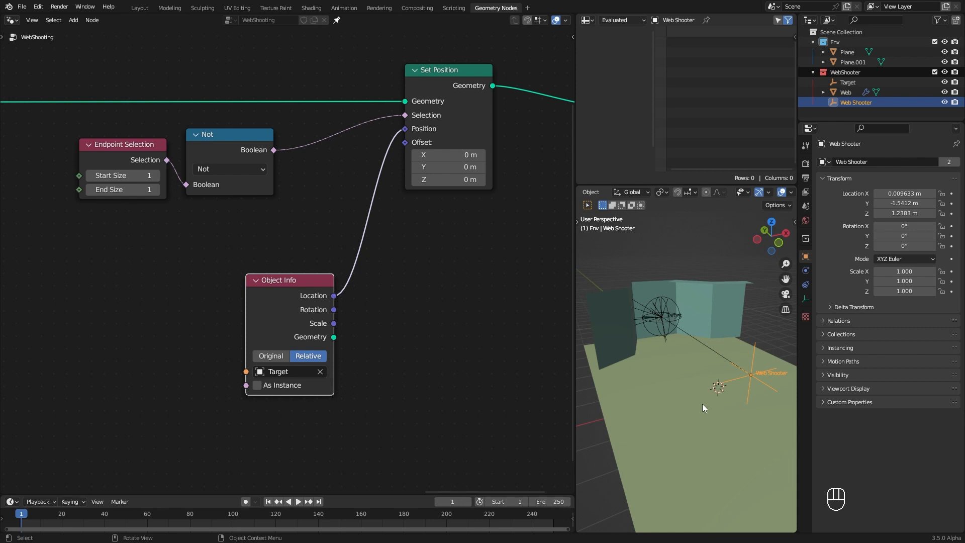
# Delete the Target's Object Info node and save the file
pyautogui.click(272, 296)
pyautogui.press('x')
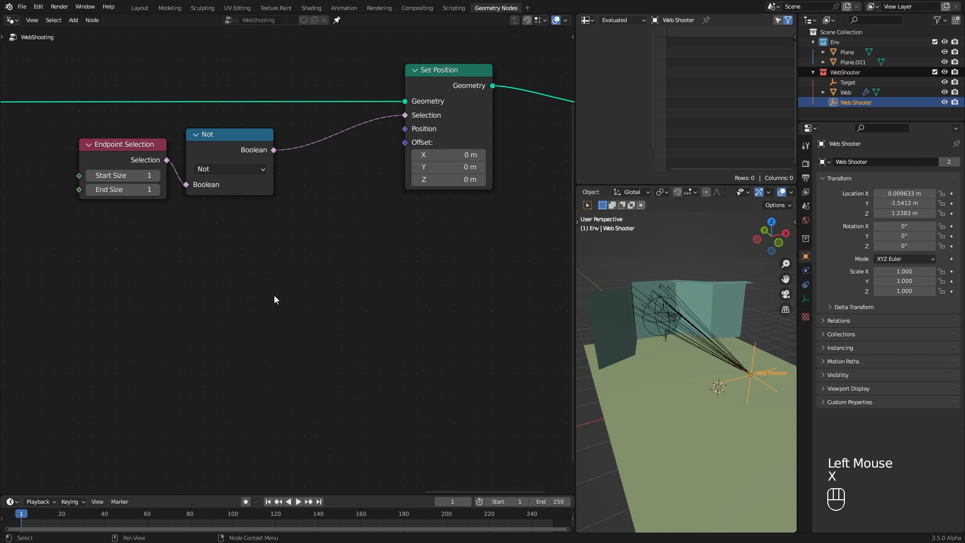
pyautogui.hotkey('ctrl', 's')
# Show the scene in wireframe from the top and set the Web Shooter's X, Y and Z location to 0
pyautogui.press('KP_7')
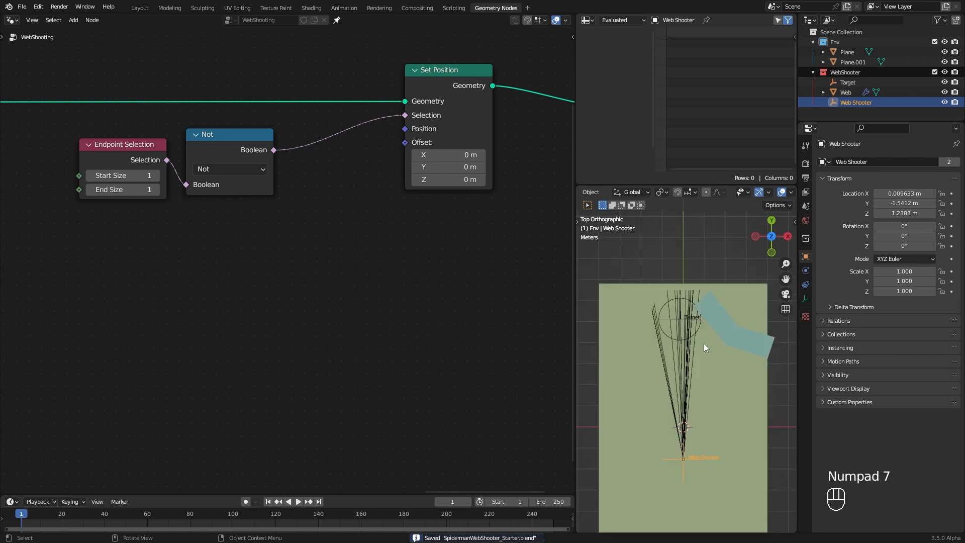
pyautogui.hotkey('shift', 'z')
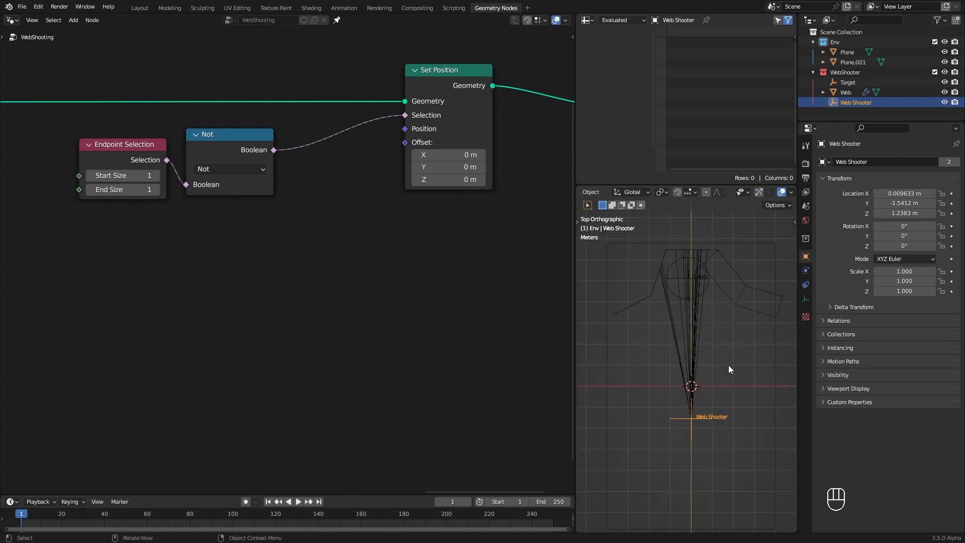
pyautogui.moveTo(904, 195); pyautogui.dragTo(904, 213)
pyautogui.write('0')
pyautogui.press('Return')
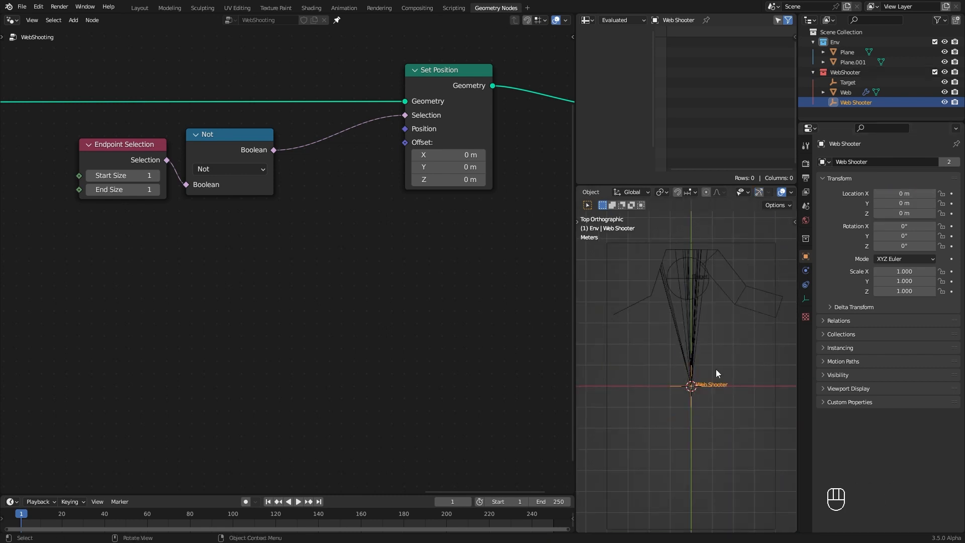
# Move the Target empty in top view to about X -0.56 m, Y 5.28 m
pyautogui.scroll(2, 727, 412)
pyautogui.click(668, 291)
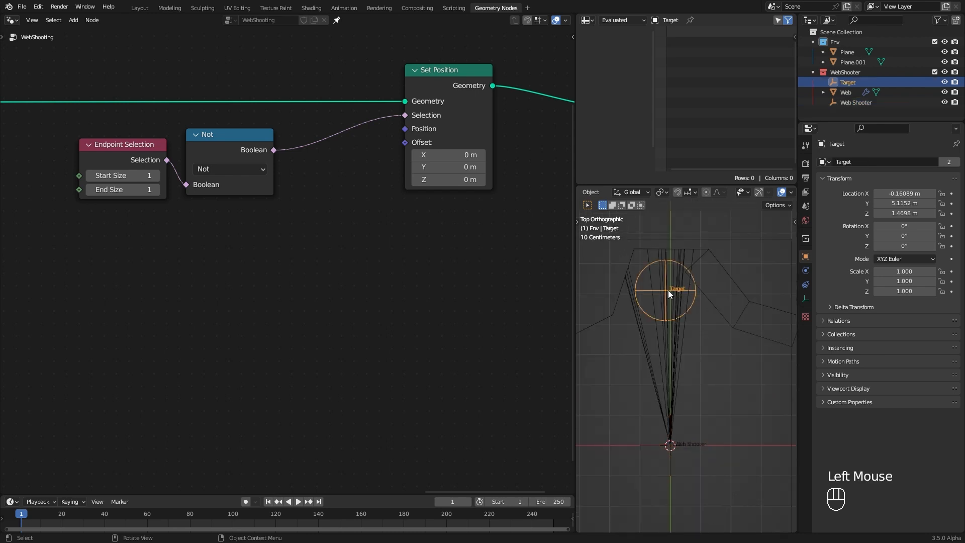
pyautogui.press('g')
pyautogui.click(731, 304)
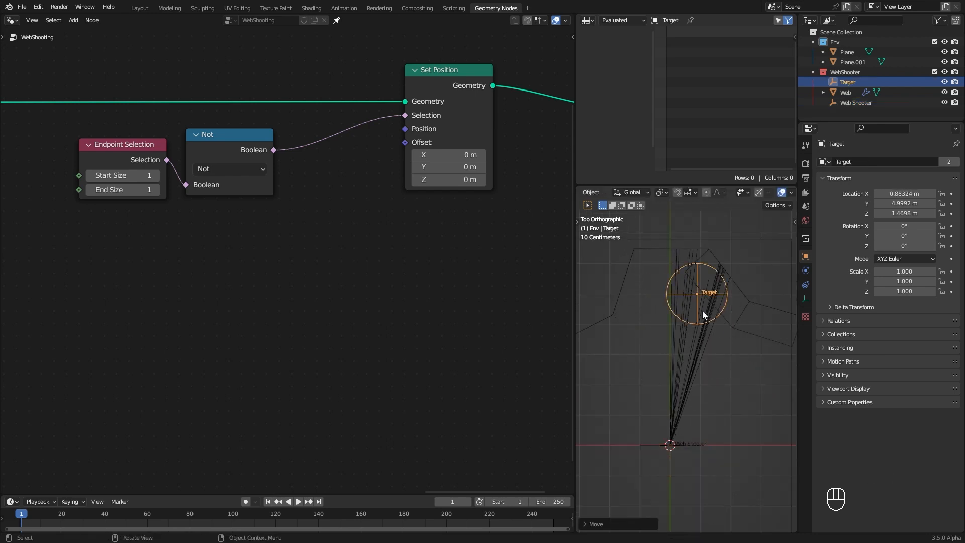
pyautogui.press('g')
pyautogui.click(658, 295)
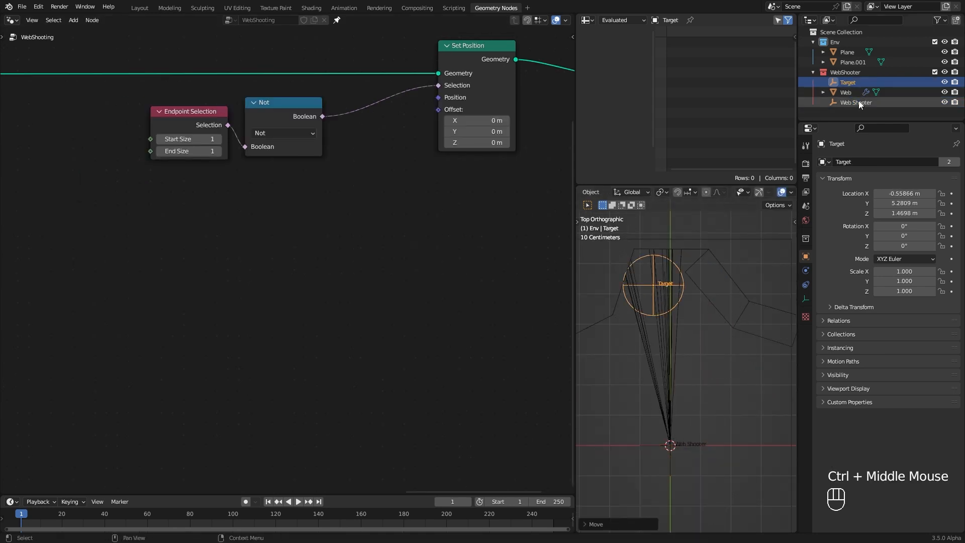
# Add Object Info nodes for the Web Shooter and the Target, set both to Relative, and stack the Target's node above the other
pyautogui.moveTo(857, 102); pyautogui.dragTo(182, 291)
pyautogui.moveTo(847, 83); pyautogui.dragTo(293, 321)
pyautogui.click(227, 358)
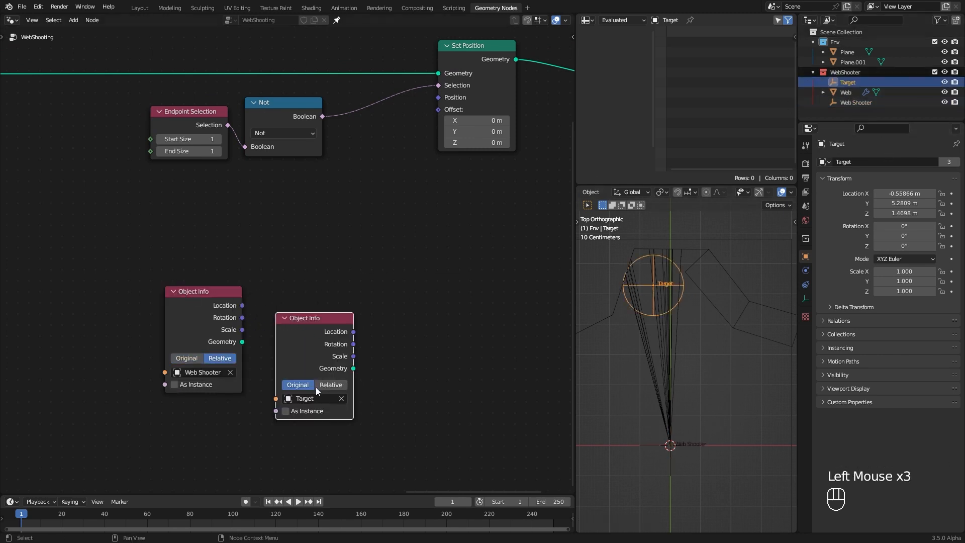
pyautogui.moveTo(330, 388); pyautogui.dragTo(354, 327, button='middle')
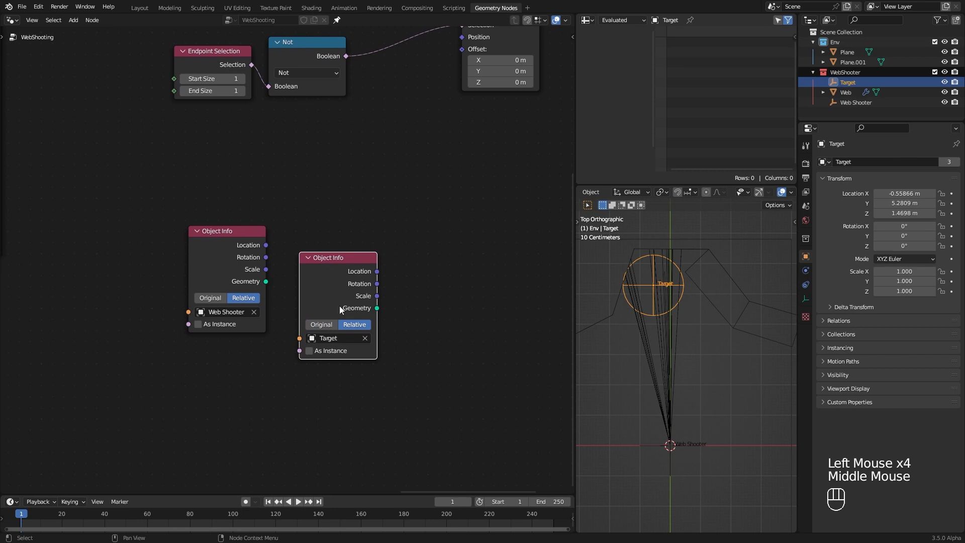
pyautogui.moveTo(339, 282); pyautogui.dragTo(161, 214)
pyautogui.moveTo(236, 250); pyautogui.dragTo(164, 328)
# Subtract the Web Shooter's Location from the Target's Location with a Vector Math node and tidy the three nodes
pyautogui.moveTo(195, 206); pyautogui.dragTo(284, 282)
pyautogui.write('subtr')
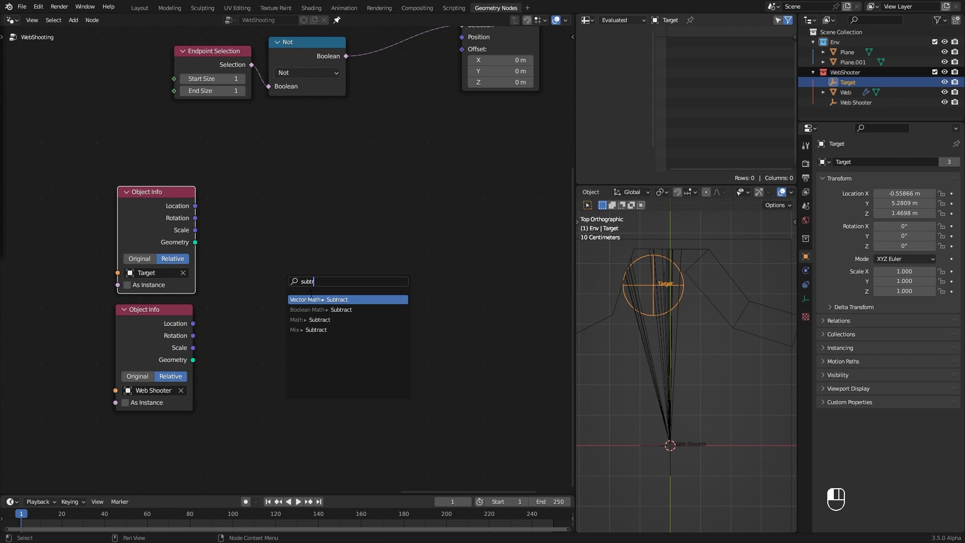
pyautogui.press('Return')
pyautogui.click(269, 266)
pyautogui.moveTo(193, 323); pyautogui.dragTo(239, 304)
pyautogui.click(287, 253)
pyautogui.moveTo(287, 253); pyautogui.dragTo(286, 252)
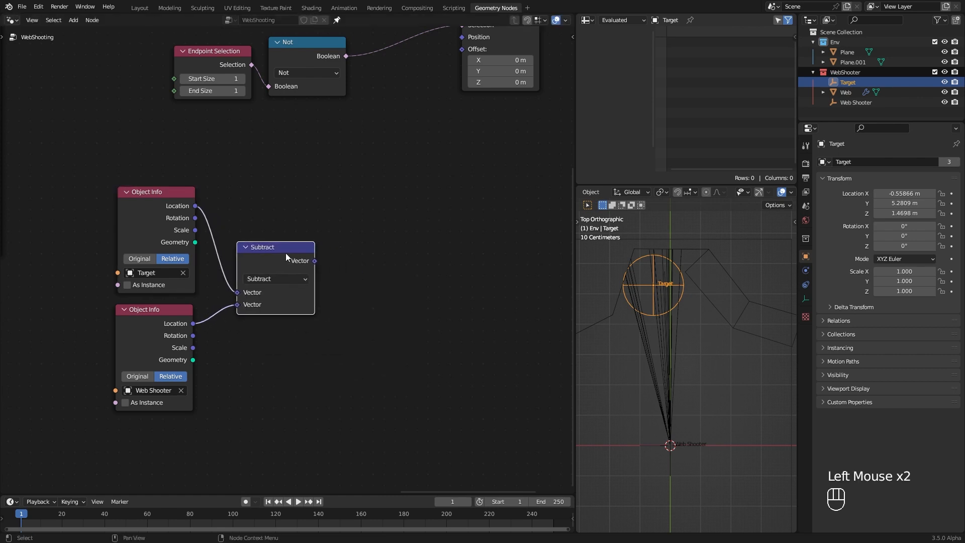
pyautogui.moveTo(148, 333); pyautogui.dragTo(150, 338)
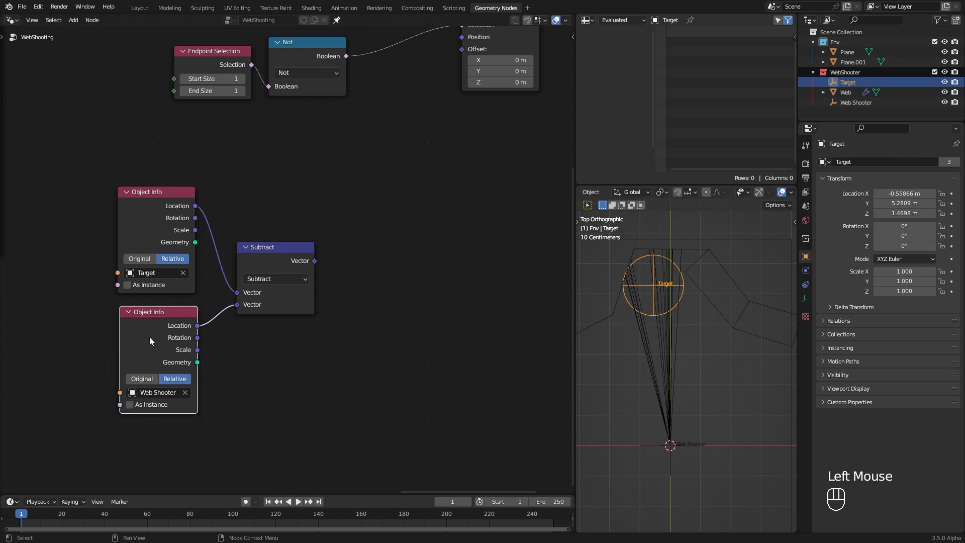
pyautogui.moveTo(153, 214); pyautogui.dragTo(157, 220)
# Sketch annotation arrows between the Web Shooter and the Target to illustrate the vector's direction, and erase them
pyautogui.moveTo(706, 441)
pyautogui.mouseDown()
pyautogui.moveTo(687, 305)
pyautogui.moveTo(694, 320)
pyautogui.mouseUp()
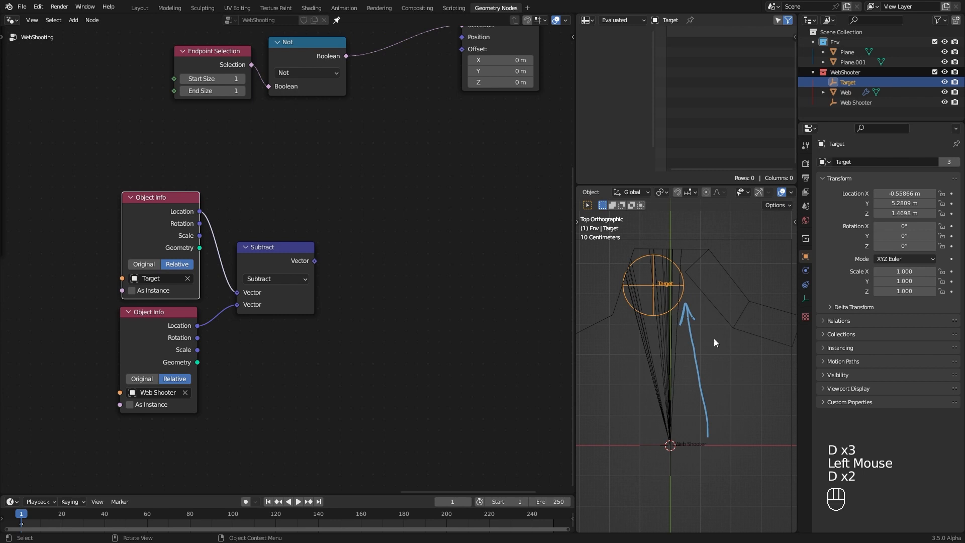
pyautogui.moveTo(706, 305)
pyautogui.mouseDown()
pyautogui.moveTo(738, 431)
pyautogui.moveTo(685, 292)
pyautogui.mouseUp()
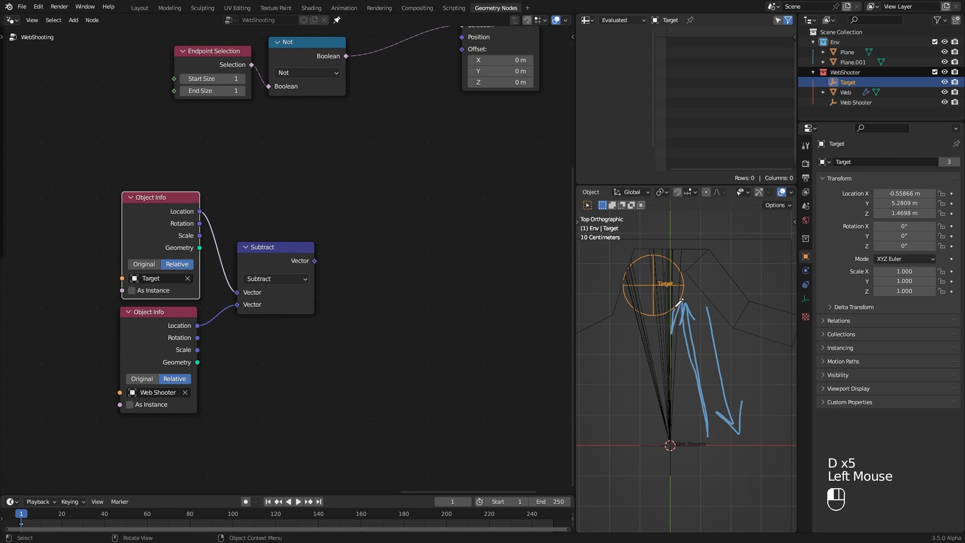
pyautogui.press('d')
pyautogui.moveTo(676, 333)
pyautogui.mouseDown(button='right')
pyautogui.moveTo(663, 366)
pyautogui.moveTo(711, 409)
pyautogui.mouseUp(button='right')
# Nudge the Subtract node closer to the Target and Web Shooter Object Info nodes
pyautogui.keyDown('shift'); pyautogui.moveTo(270, 259); pyautogui.dragTo(271, 279, button='middle'); pyautogui.keyUp('shift')
pyautogui.moveTo(272, 283); pyautogui.dragTo(266, 283)
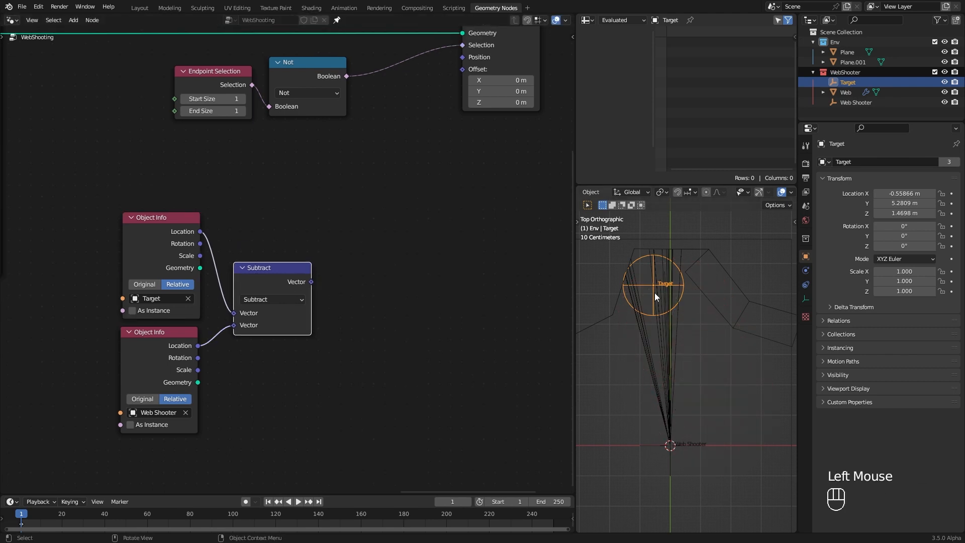
# Connect the Subtract node's Vector to the Set Position node's Position and test the result by moving the Target
pyautogui.moveTo(378, 253); pyautogui.dragTo(350, 312, button='middle')
pyautogui.moveTo(283, 341); pyautogui.dragTo(444, 119)
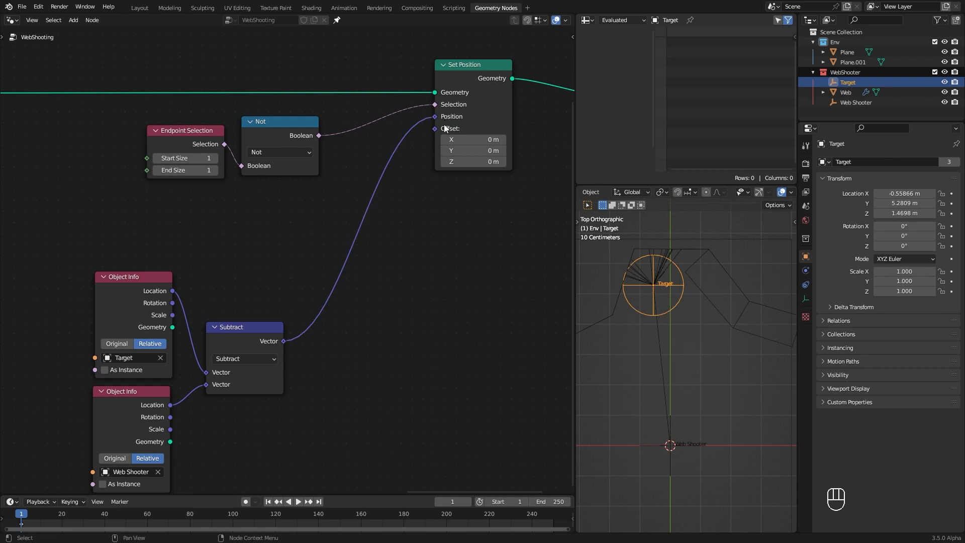
pyautogui.click(708, 333)
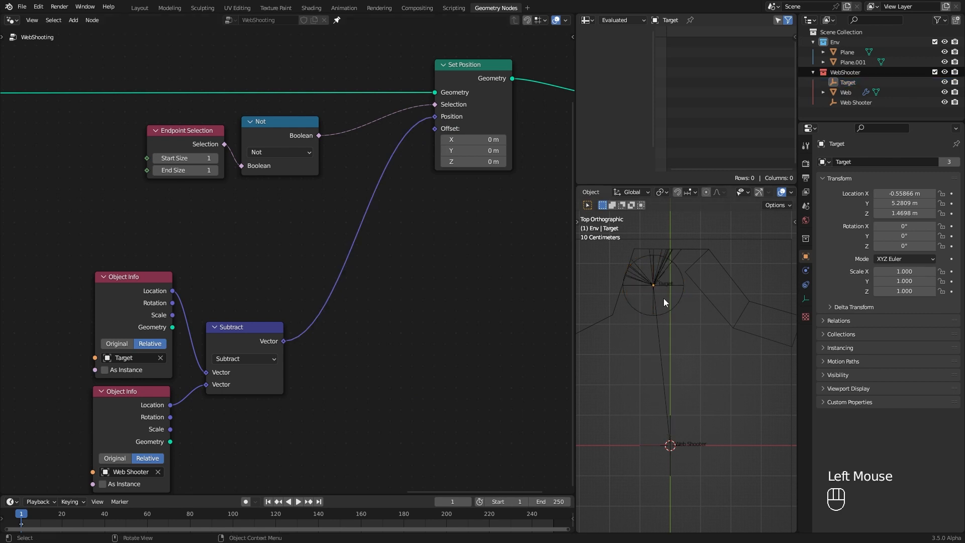
pyautogui.click(649, 286)
pyautogui.press('g')
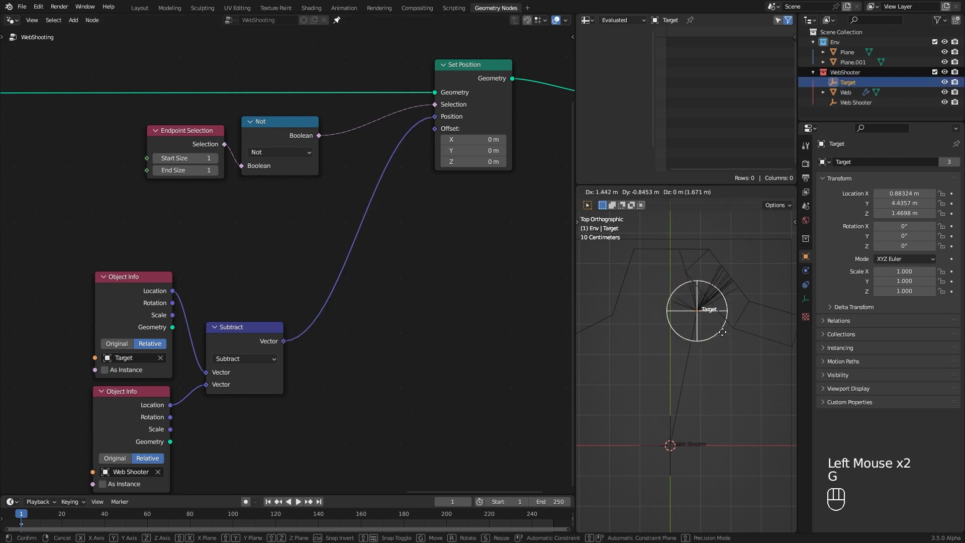
pyautogui.rightClick(668, 305)
# Duplicate the Subtract node onto the link to Set Position, switch the copy to Scale, and set its factor to 0.8
pyautogui.click(254, 341)
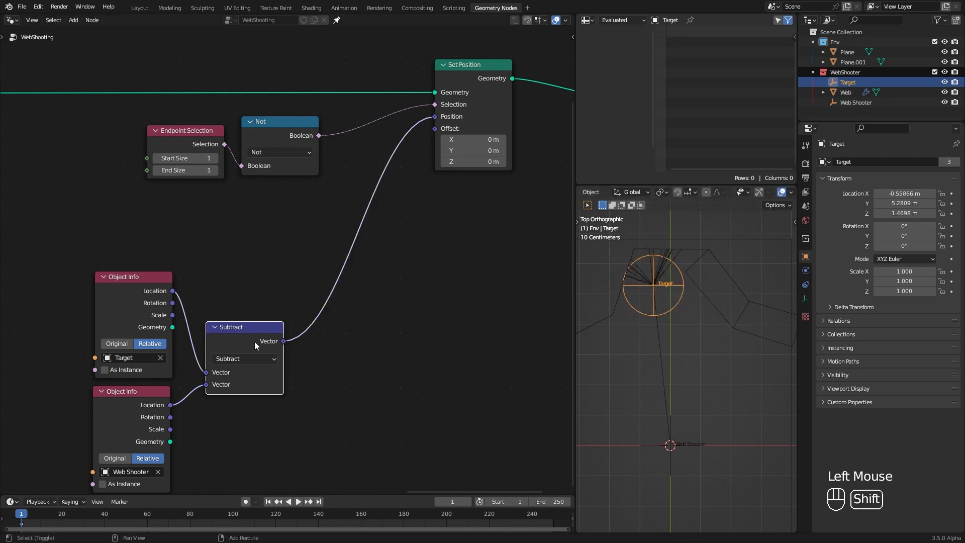
pyautogui.hotkey('shift', 'd')
pyautogui.click(375, 315)
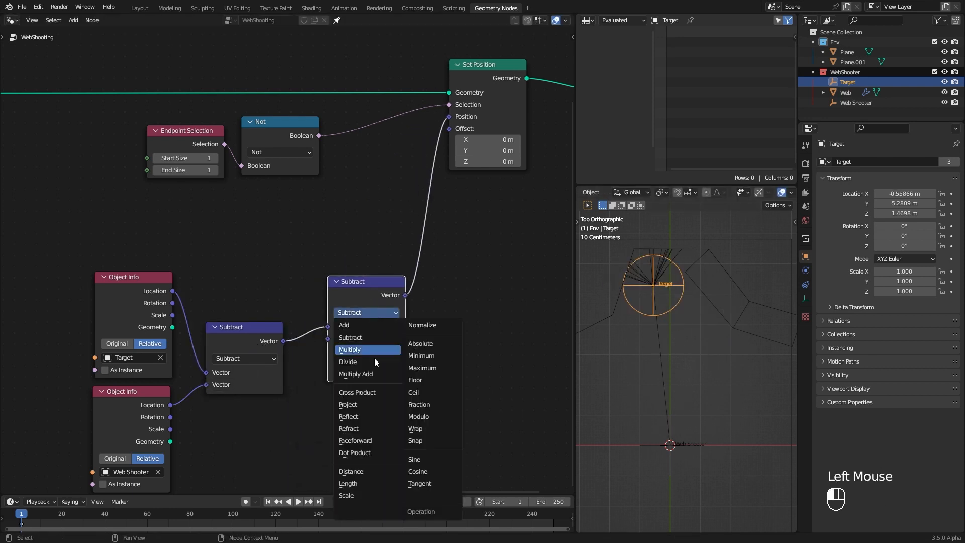
pyautogui.click(352, 494)
pyautogui.moveTo(365, 290); pyautogui.dragTo(351, 301)
pyautogui.moveTo(351, 349)
pyautogui.mouseDown()
pyautogui.moveTo(326, 350)
pyautogui.moveTo(357, 352)
pyautogui.mouseUp()
pyautogui.click(357, 351)
pyautogui.write('1')
pyautogui.press('Return')
pyautogui.click(357, 351)
pyautogui.write('0.8')
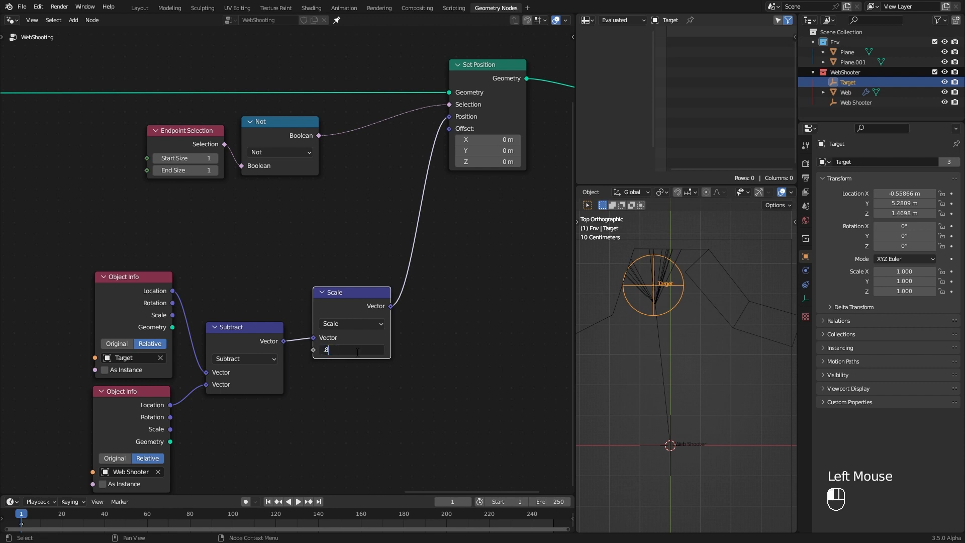
pyautogui.press('Return')
# Scale the Target empty up to about 1.194
pyautogui.moveTo(680, 352)
pyautogui.keyDown('ctrl'); pyautogui.mouseDown(button='middle')
pyautogui.moveTo(664, 368)
pyautogui.moveTo(664, 354)
pyautogui.mouseUp(button='middle'); pyautogui.keyUp('ctrl')
pyautogui.press('s')
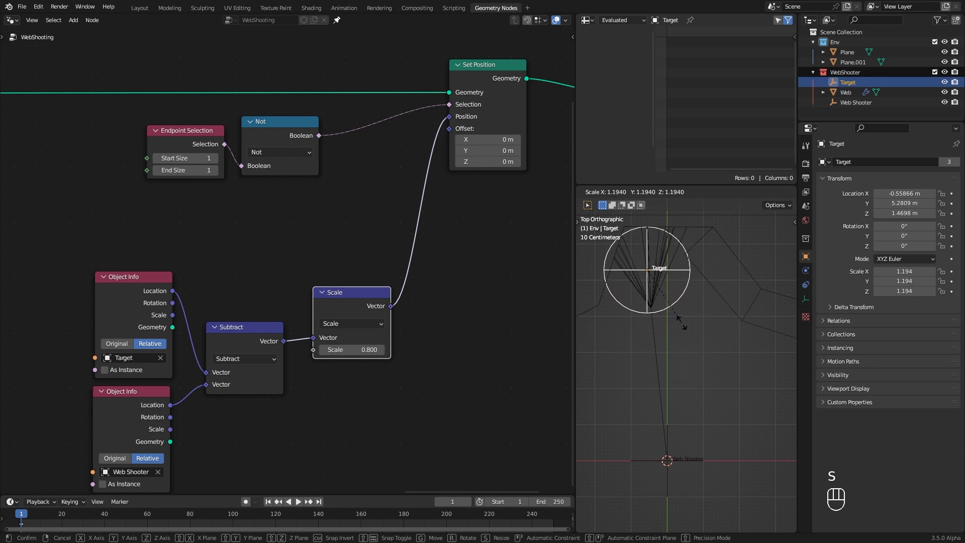
pyautogui.click(682, 324)
# Test-move the Web Shooter in the top view to check how the strands' spreading point reacts
pyautogui.click(690, 459)
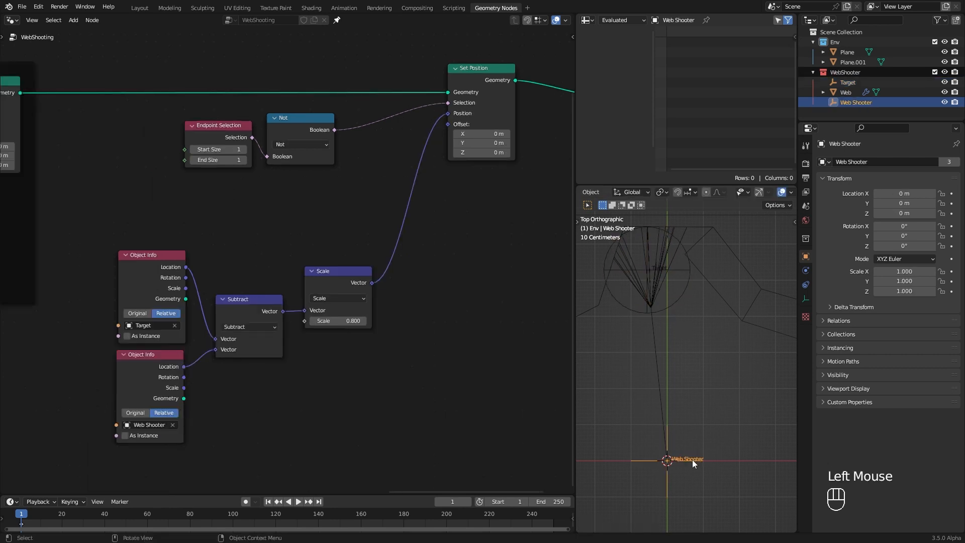
pyautogui.press('g')
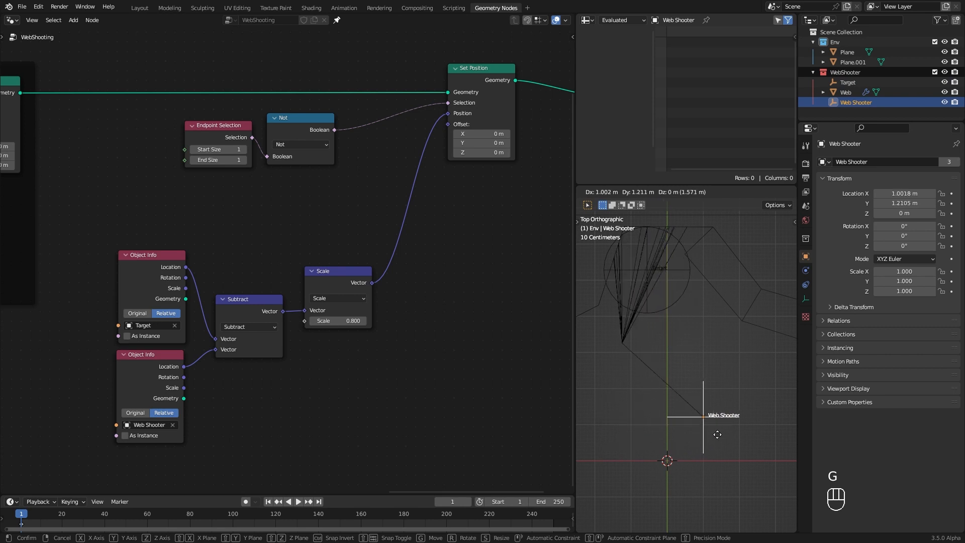
pyautogui.rightClick(661, 508)
# Duplicate the Scale node as an Add node before Set Position and connect the Web Shooter's Location to its second Vector
pyautogui.moveTo(137, 235); pyautogui.dragTo(318, 420)
pyautogui.moveTo(345, 276); pyautogui.dragTo(332, 299)
pyautogui.click(352, 329)
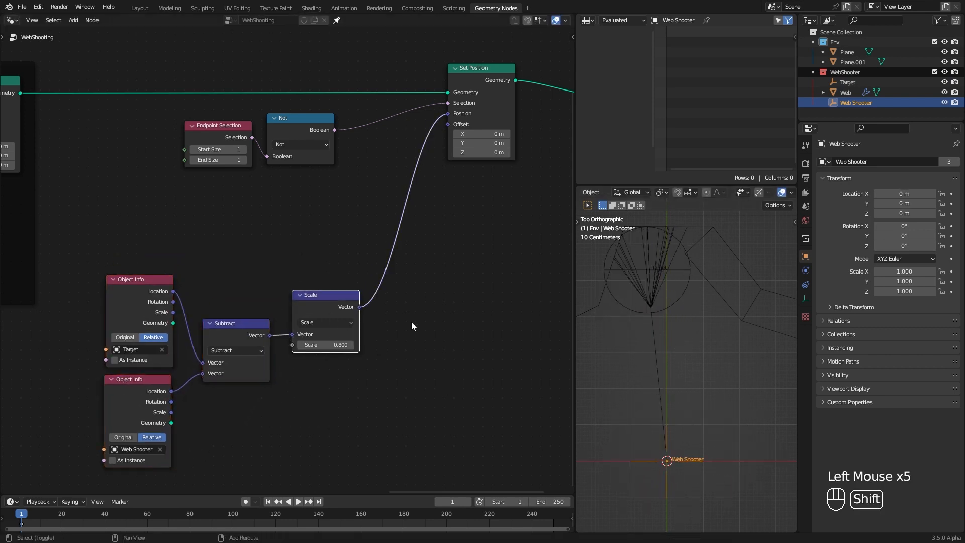
pyautogui.hotkey('shift', 'd')
pyautogui.click(431, 252)
pyautogui.click(425, 277)
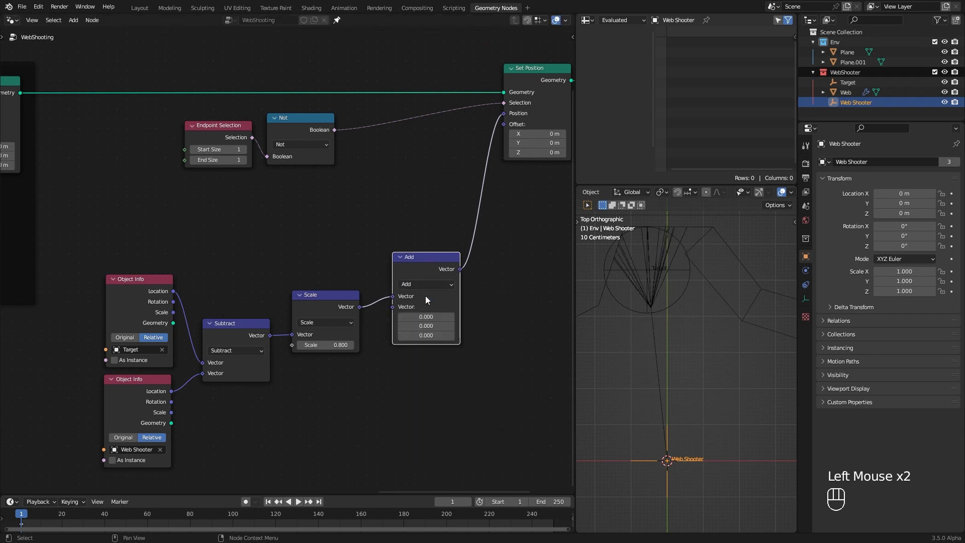
pyautogui.click(412, 303)
pyautogui.moveTo(417, 249); pyautogui.dragTo(408, 307)
pyautogui.moveTo(171, 391); pyautogui.dragTo(384, 358)
# Tidy the Object Info, Subtract, Scale and Add nodes so their links run clearly
pyautogui.moveTo(236, 323); pyautogui.dragTo(237, 295)
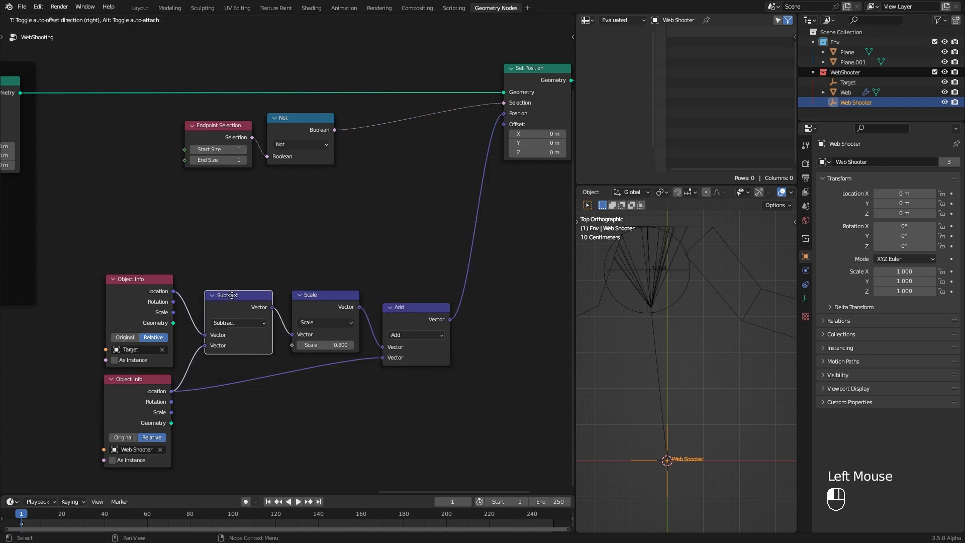
pyautogui.moveTo(141, 279); pyautogui.dragTo(143, 261)
pyautogui.moveTo(237, 295); pyautogui.dragTo(238, 278)
pyautogui.moveTo(126, 392); pyautogui.dragTo(129, 372)
pyautogui.moveTo(402, 308); pyautogui.dragTo(402, 321)
# Move the Web Shooter around temporarily to check that the spreading point stays on the line to the Target
pyautogui.click(667, 460)
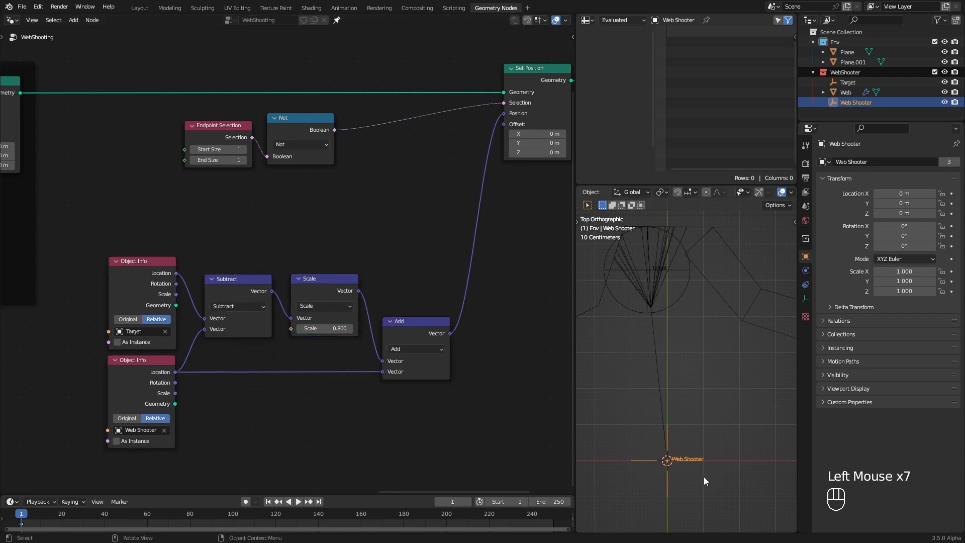
pyautogui.press('g')
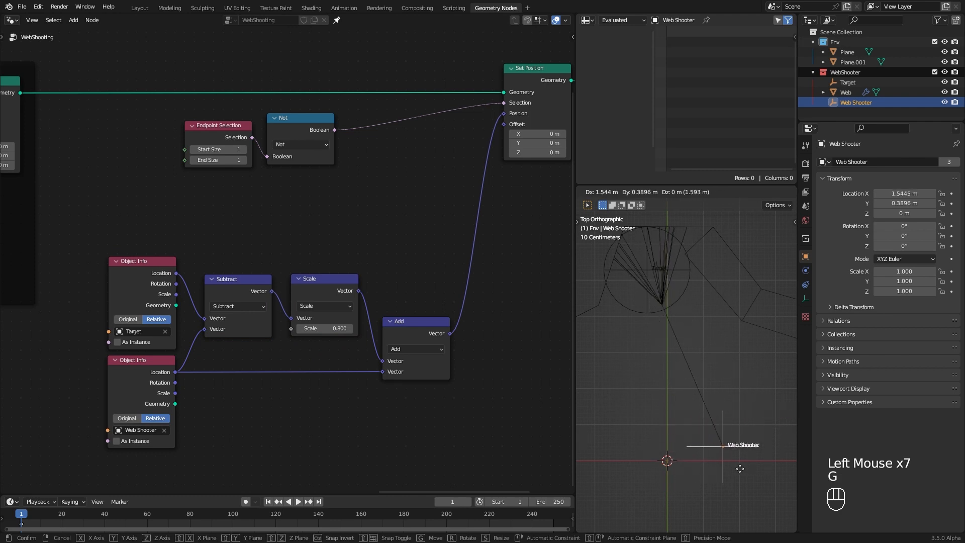
pyautogui.scroll(-1, 711, 441)
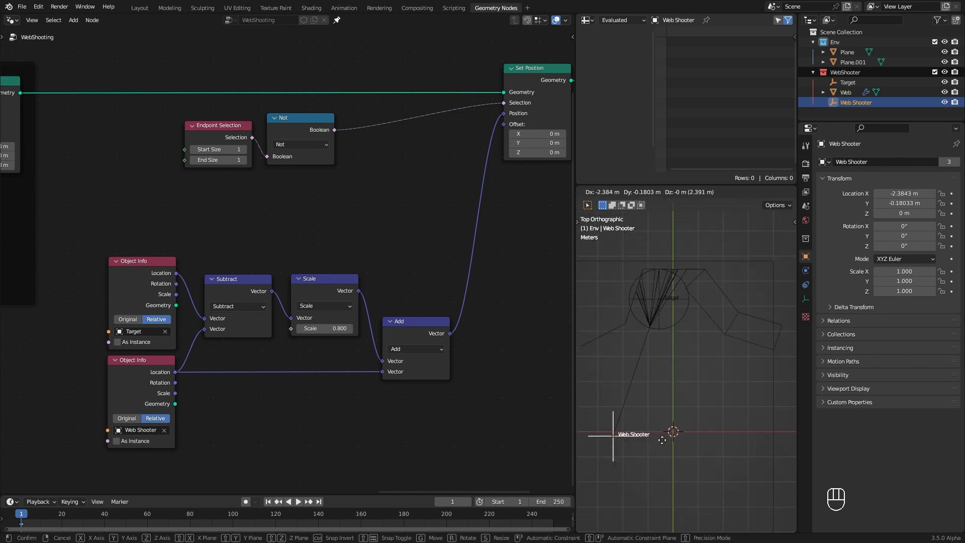
pyautogui.click(708, 315)
# Frame the middle-point selection, vector math and Set Position nodes together and label the frame "Spreading Point"
pyautogui.scroll(-3, 431, 148)
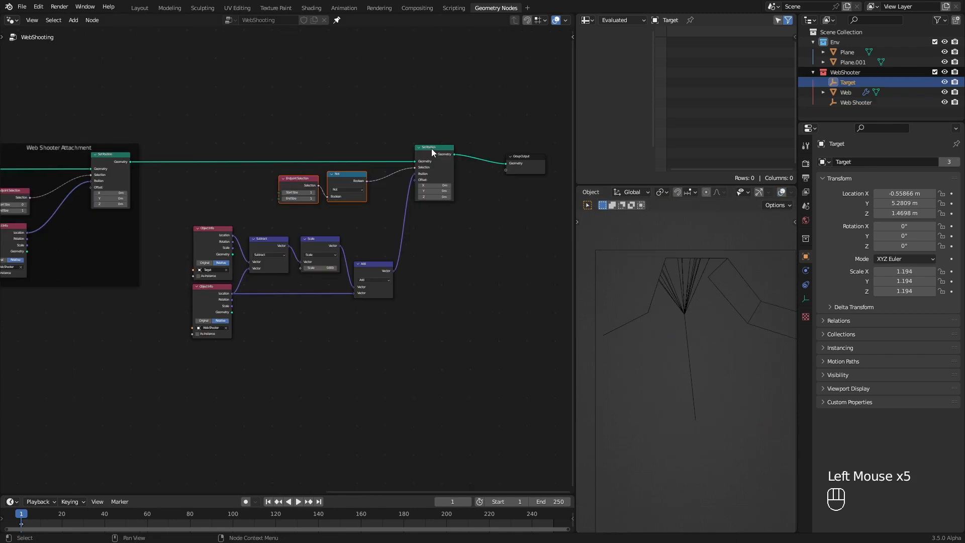
pyautogui.moveTo(445, 357); pyautogui.dragTo(202, 127)
pyautogui.hotkey('shift', 'p')
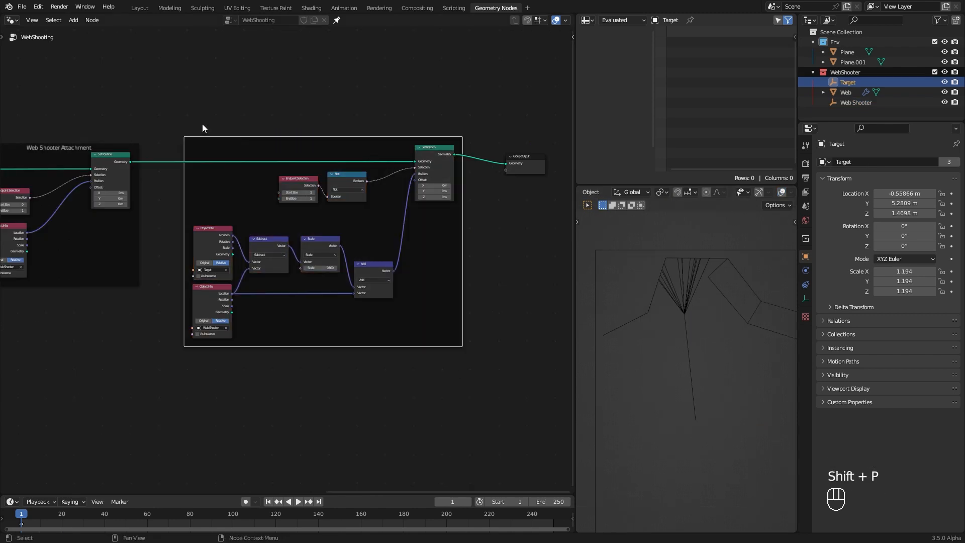
pyautogui.press('F2')
pyautogui.write('Spreading Point')
pyautogui.press('Return')
# Move Group Output farther away and insert a Trim Curve node between Set Position and Group Output
pyautogui.moveTo(332, 240); pyautogui.dragTo(489, 222)
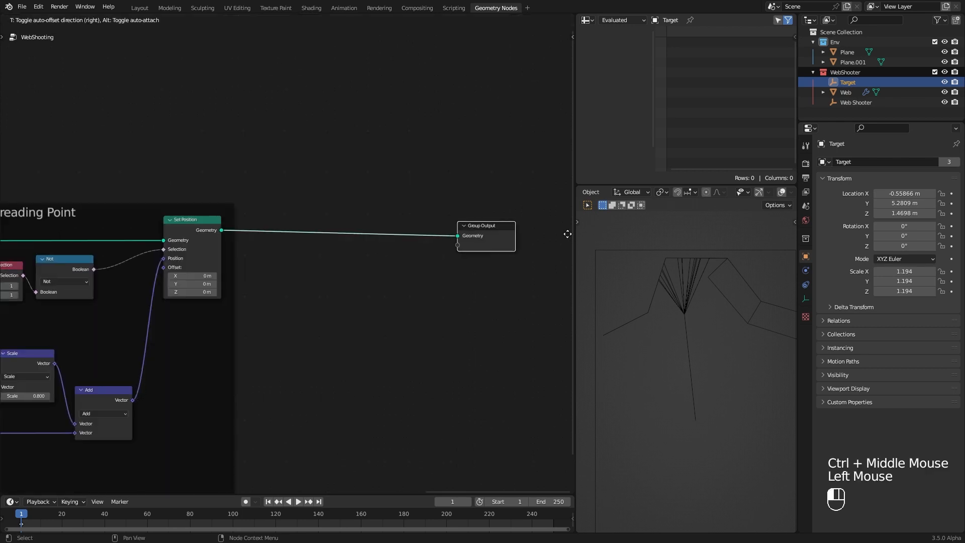
pyautogui.moveTo(233, 285); pyautogui.dragTo(326, 285, button='middle')
pyautogui.hotkey('shift', 'a')
pyautogui.moveTo(367, 256)
pyautogui.moveTo(430, 291)
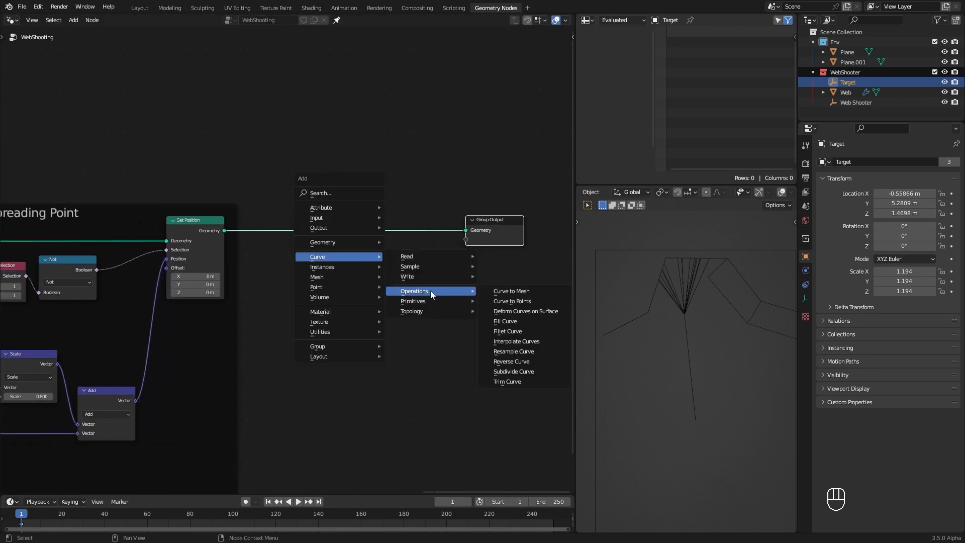
pyautogui.click(528, 382)
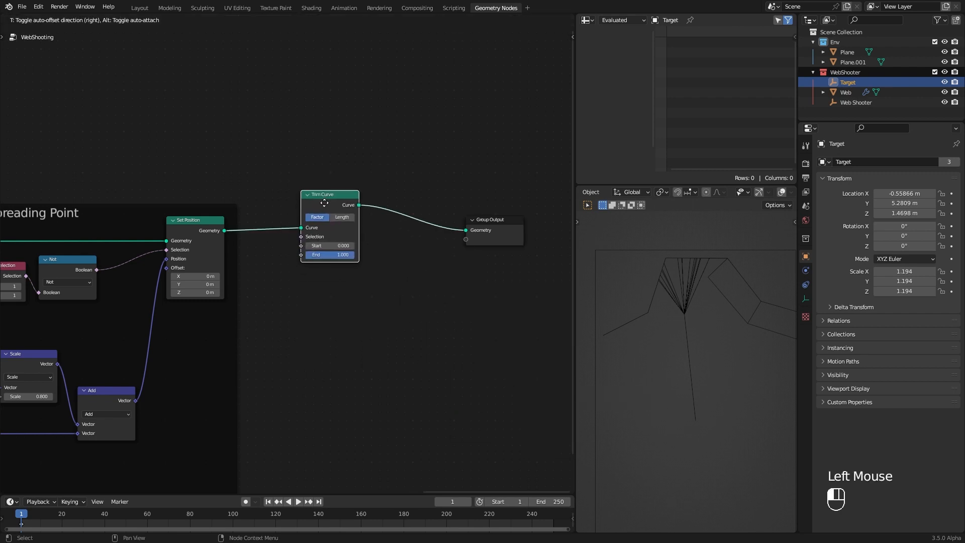
pyautogui.click(298, 196)
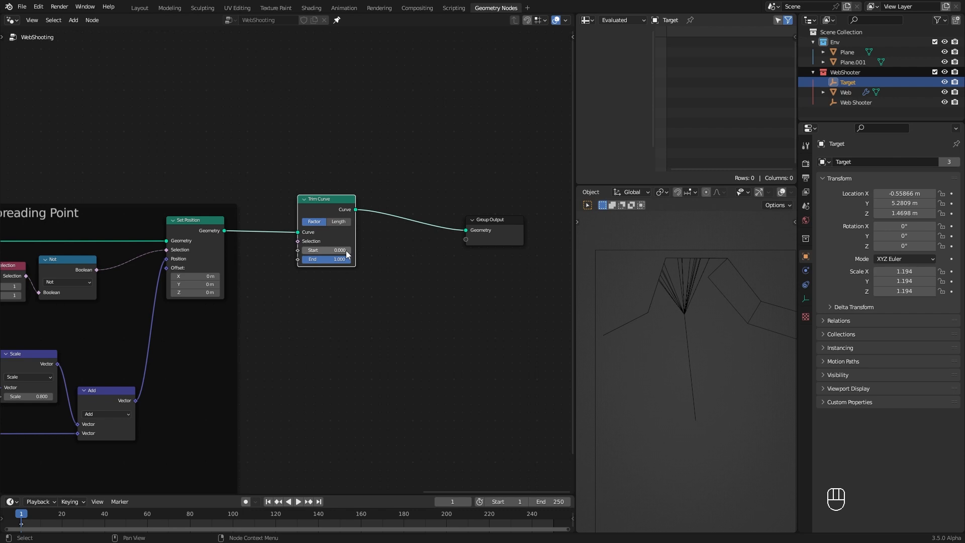
# Vary the Trim Curve's Start factor up to 1.000 to preview the trimming, and shift the node slightly toward Group Output
pyautogui.moveTo(318, 250); pyautogui.dragTo(325, 251)
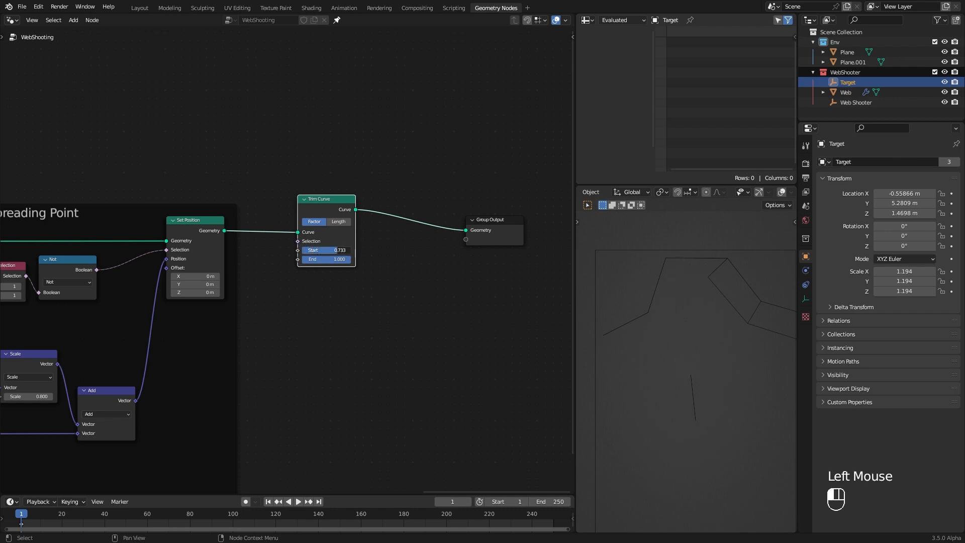
pyautogui.moveTo(337, 250); pyautogui.dragTo(350, 250)
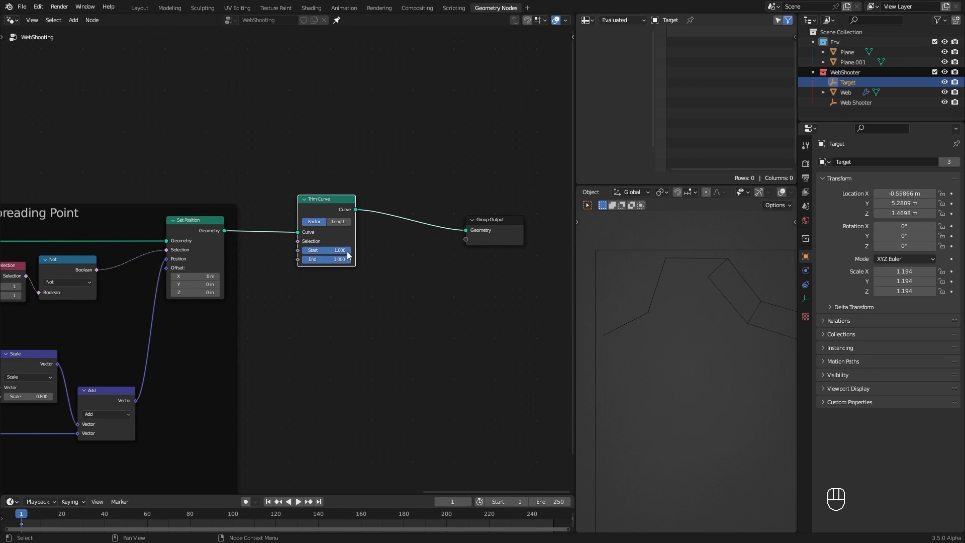
pyautogui.moveTo(347, 259); pyautogui.dragTo(345, 260)
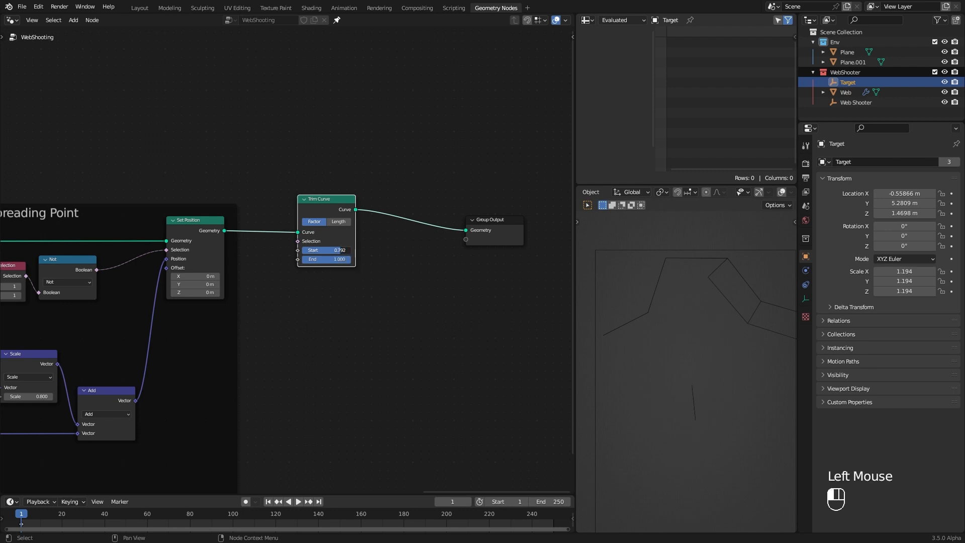
pyautogui.moveTo(318, 250)
pyautogui.mouseDown()
pyautogui.moveTo(336, 250)
pyautogui.moveTo(304, 250)
pyautogui.moveTo(324, 250)
pyautogui.mouseUp()
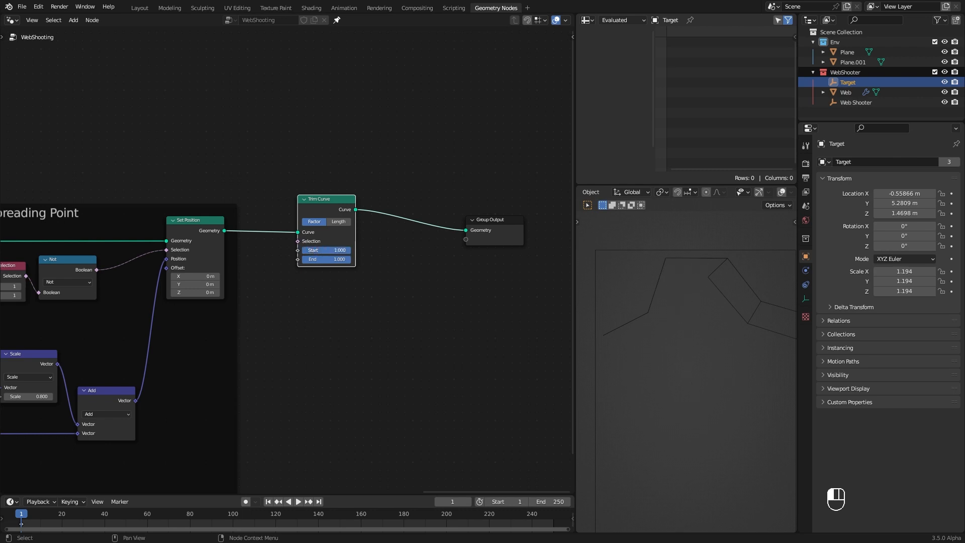
pyautogui.moveTo(334, 211); pyautogui.dragTo(345, 211)
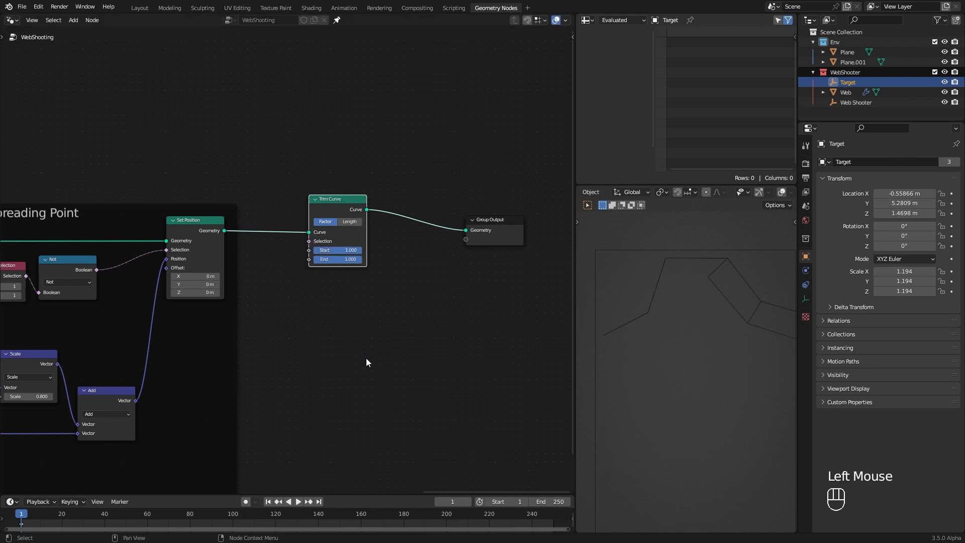
# Add a Math Subtract node feeding the Trim Curve's Start and place it directly beneath that node
pyautogui.keyDown('ctrl'); pyautogui.moveTo(370, 361); pyautogui.dragTo(370, 347, button='middle'); pyautogui.keyUp('ctrl')
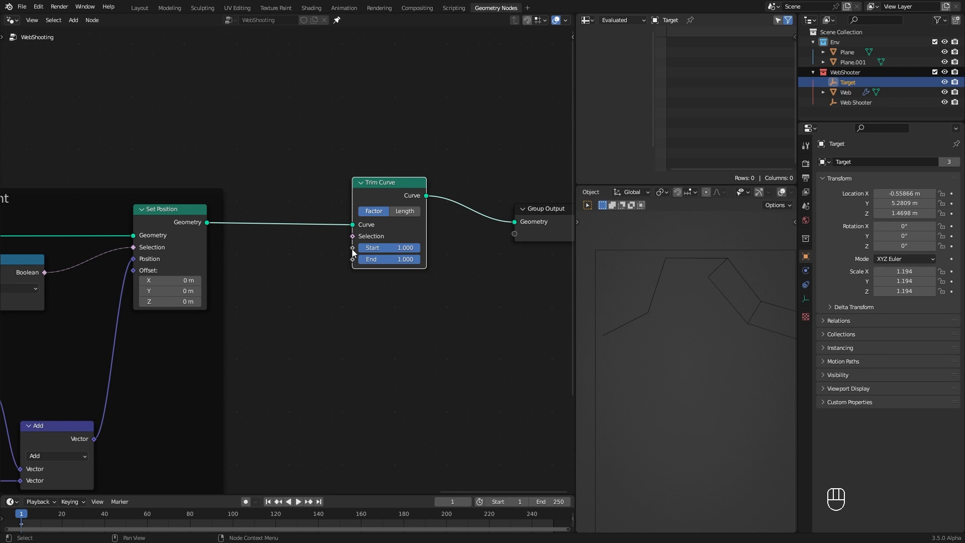
pyautogui.moveTo(352, 248); pyautogui.dragTo(412, 325)
pyautogui.write('subt')
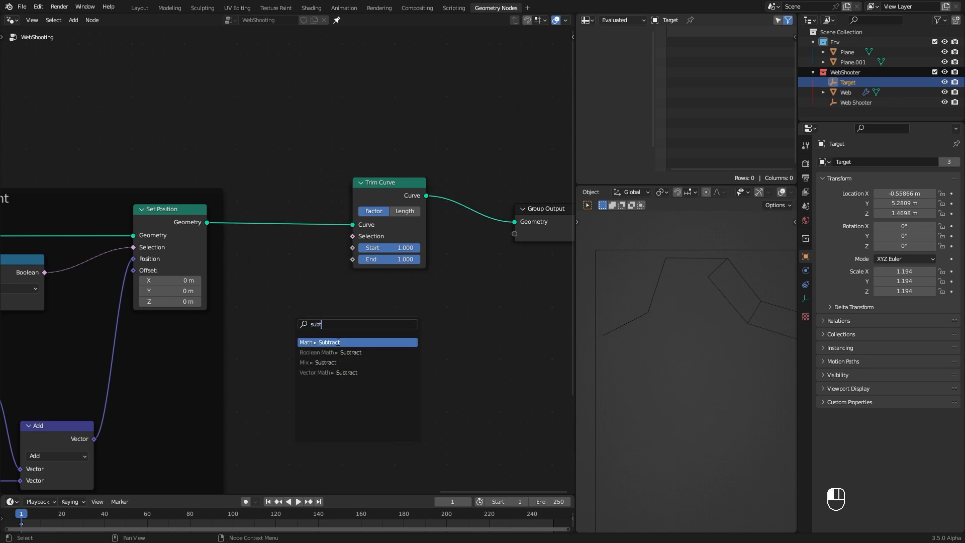
pyautogui.click(337, 342)
pyautogui.click(350, 308)
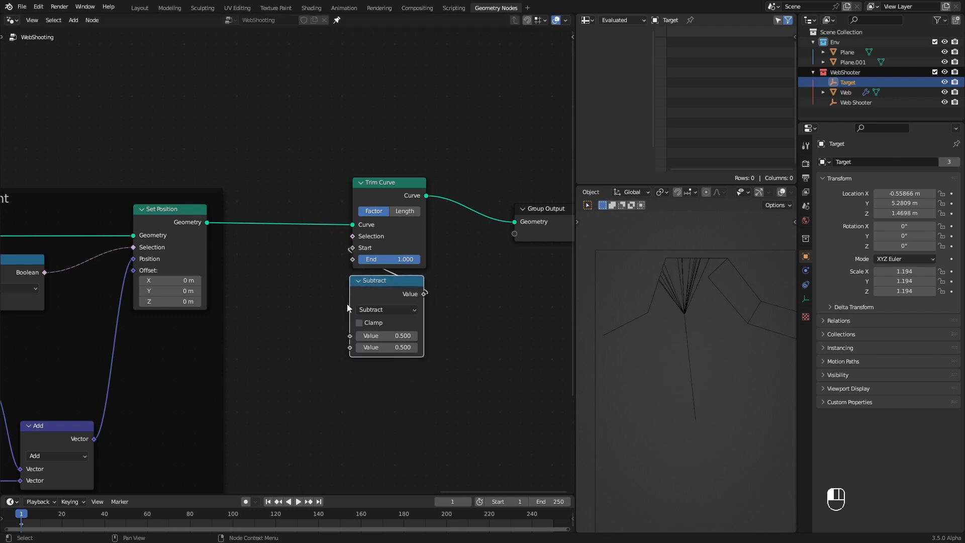
# Set the Math Subtract node's values to 1 and 0, enable Clamp, and try varying the second value
pyautogui.click(386, 334)
pyautogui.write('1')
pyautogui.press('Return')
pyautogui.moveTo(388, 284); pyautogui.dragTo(390, 286)
pyautogui.click(401, 349)
pyautogui.write('0')
pyautogui.press('Return')
pyautogui.click(375, 324)
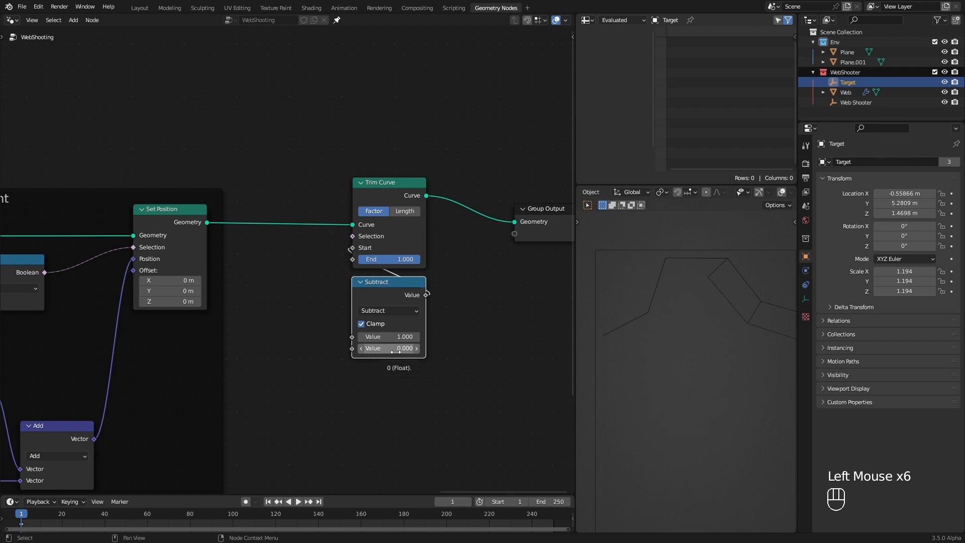
pyautogui.click(396, 351)
pyautogui.moveTo(396, 350)
pyautogui.mouseDown()
pyautogui.moveTo(444, 350)
pyautogui.moveTo(395, 349)
pyautogui.mouseUp()
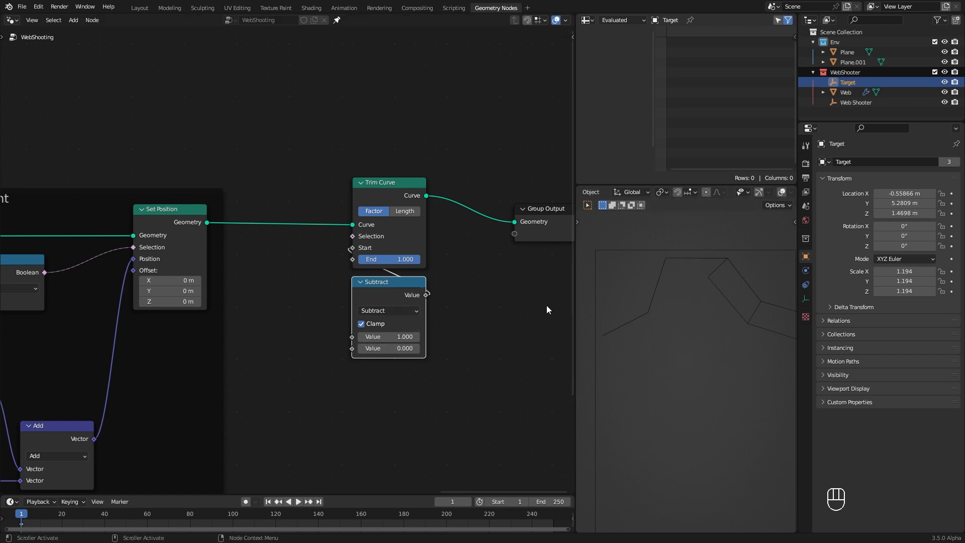
# Delete the unused Group Input node above the Points frame
pyautogui.moveTo(458, 352); pyautogui.dragTo(425, 296, button='middle')
pyautogui.keyDown('ctrl'); pyautogui.moveTo(274, 110); pyautogui.dragTo(508, 278, button='middle'); pyautogui.keyUp('ctrl')
pyautogui.moveTo(107, 206); pyautogui.dragTo(146, 235)
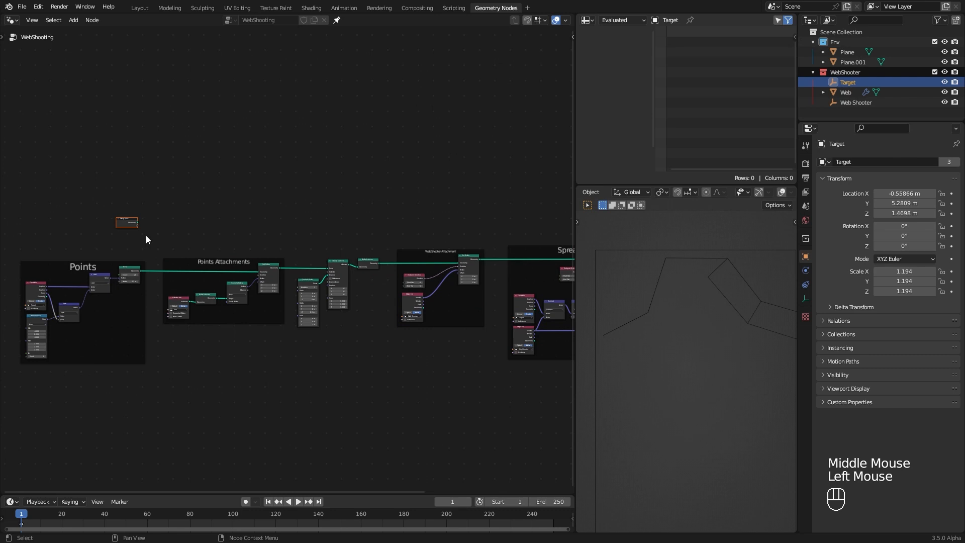
pyautogui.press('x')
# Add a new Group Input node and place it beneath the Math Subtract node
pyautogui.moveTo(146, 239); pyautogui.dragTo(283, 206, button='middle')
pyautogui.keyDown('ctrl'); pyautogui.moveTo(360, 422); pyautogui.dragTo(318, 263, button='middle'); pyautogui.keyUp('ctrl')
pyautogui.hotkey('shift', 'a')
pyautogui.moveTo(294, 354)
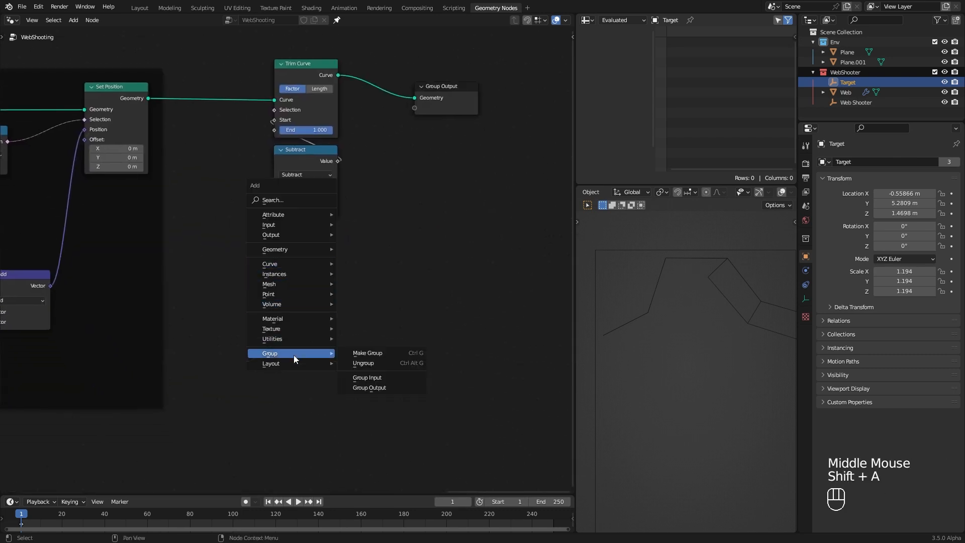
pyautogui.click(375, 377)
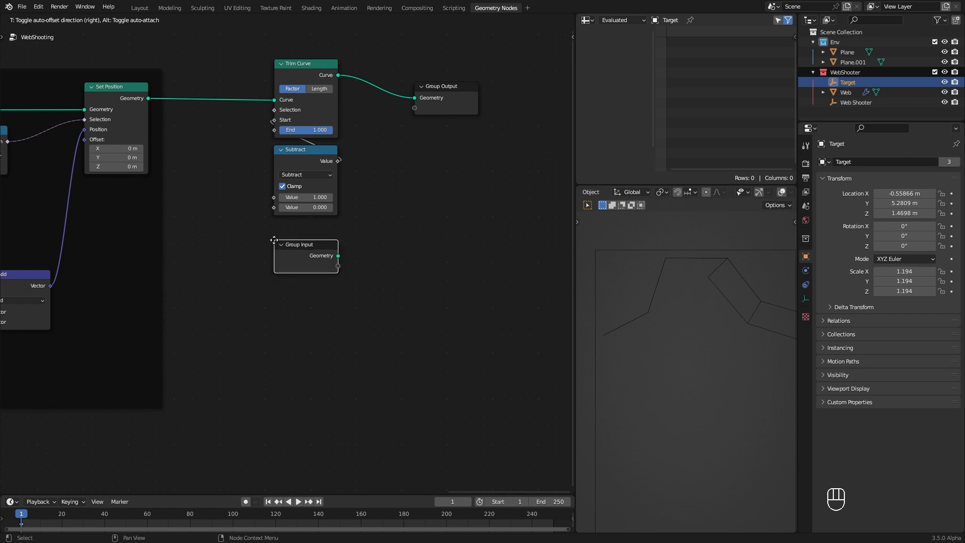
pyautogui.click(273, 239)
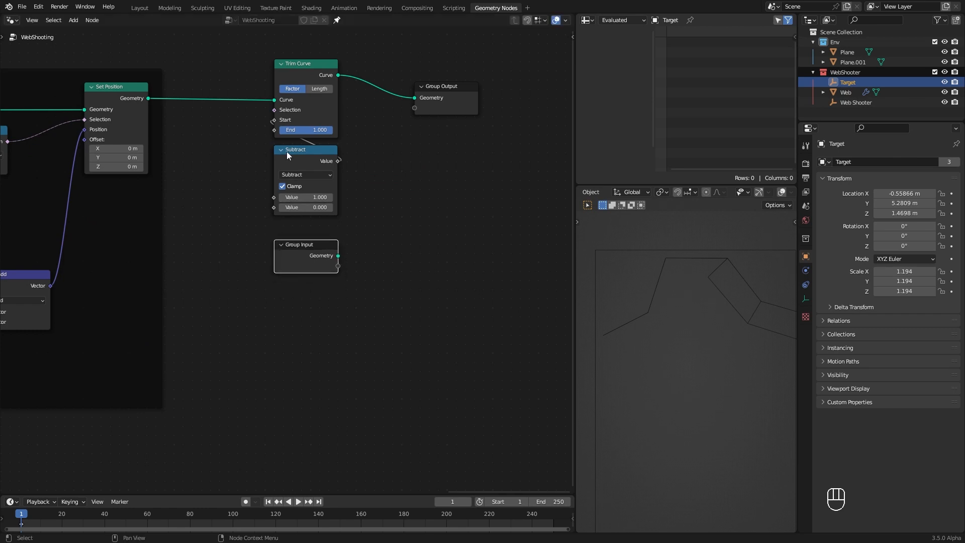
# Expose the Trim Curve's End through the Group Input, try varying it in the modifier, and disconnect it from the Trim Curve
pyautogui.moveTo(303, 255); pyautogui.dragTo(243, 258)
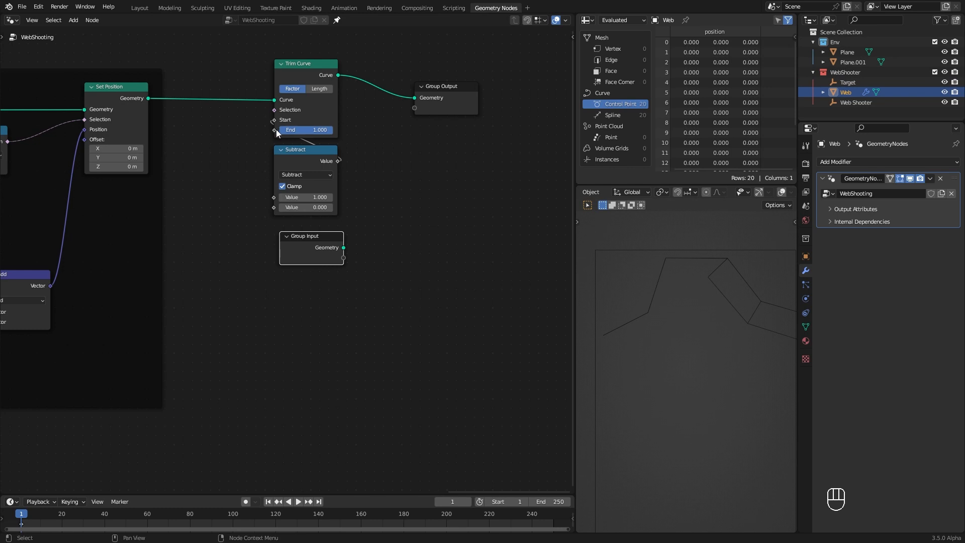
pyautogui.moveTo(275, 130); pyautogui.dragTo(345, 258)
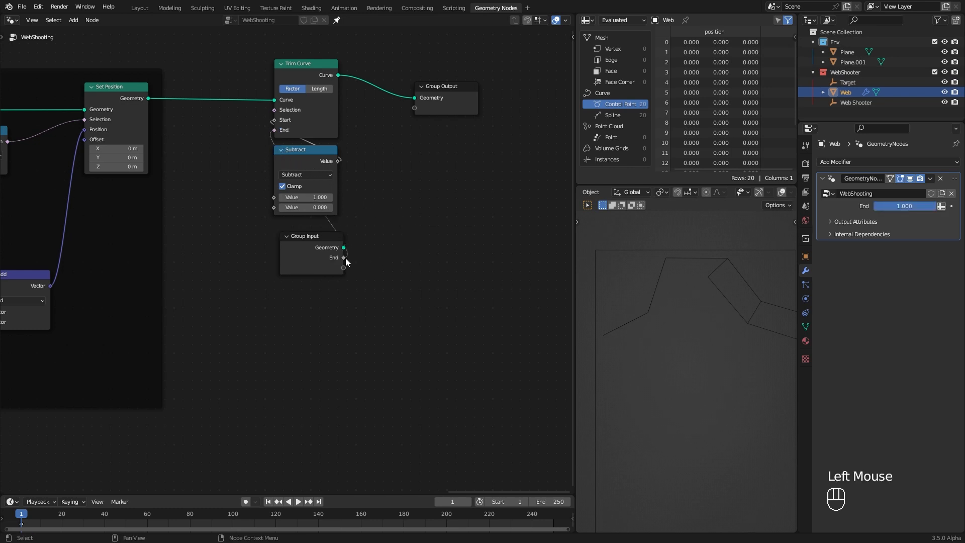
pyautogui.moveTo(867, 204)
pyautogui.mouseDown()
pyautogui.moveTo(859, 204)
pyautogui.moveTo(884, 204)
pyautogui.mouseUp()
pyautogui.moveTo(276, 130); pyautogui.dragTo(246, 150)
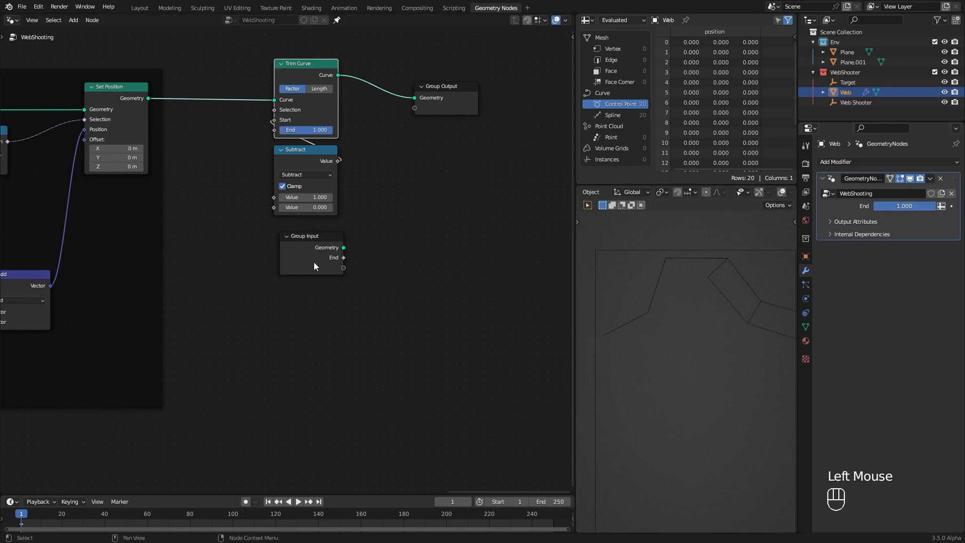
# Link the Group Input's End output to the Subtract node's second value and spread the three nodes out from left to right
pyautogui.moveTo(312, 261); pyautogui.dragTo(274, 211)
pyautogui.moveTo(299, 247); pyautogui.dragTo(266, 277)
pyautogui.moveTo(295, 106); pyautogui.dragTo(366, 106)
pyautogui.moveTo(308, 152); pyautogui.dragTo(300, 117)
pyautogui.moveTo(265, 248); pyautogui.dragTo(220, 147)
pyautogui.moveTo(903, 204)
pyautogui.mouseDown()
pyautogui.moveTo(841, 204)
pyautogui.moveTo(903, 204)
pyautogui.mouseUp()
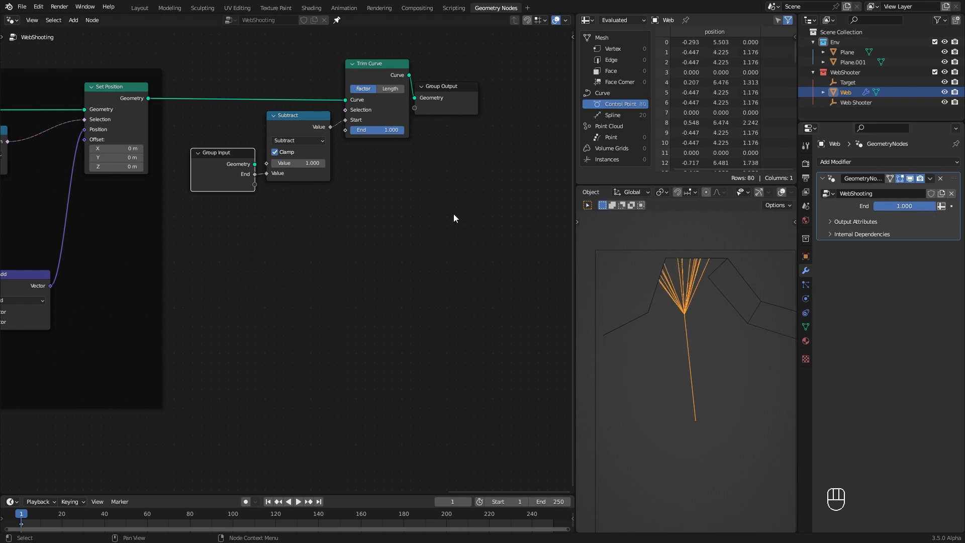
# Rename the End group input to Shoot and try varying it in the modifier
pyautogui.press('n')
pyautogui.click(569, 106)
pyautogui.doubleClick(495, 60)
pyautogui.write('Shoot')
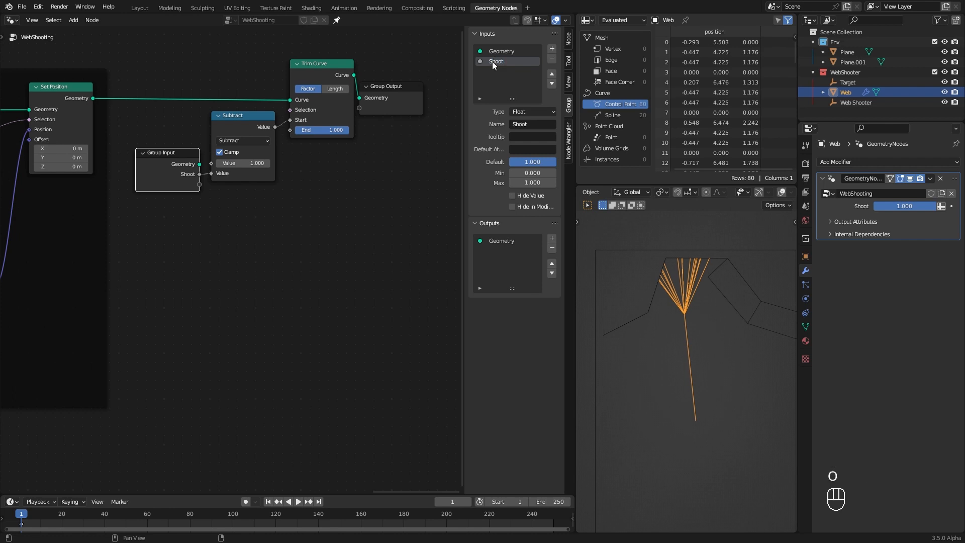
pyautogui.write('n')
pyautogui.moveTo(920, 206)
pyautogui.mouseDown()
pyautogui.moveTo(880, 206)
pyautogui.moveTo(925, 206)
pyautogui.mouseUp()
# Stack the Subtract and Group Input nodes beneath Trim Curve and enclose all three in a frame labelled Shoot
pyautogui.moveTo(301, 123); pyautogui.dragTo(379, 155)
pyautogui.moveTo(217, 161); pyautogui.dragTo(372, 235)
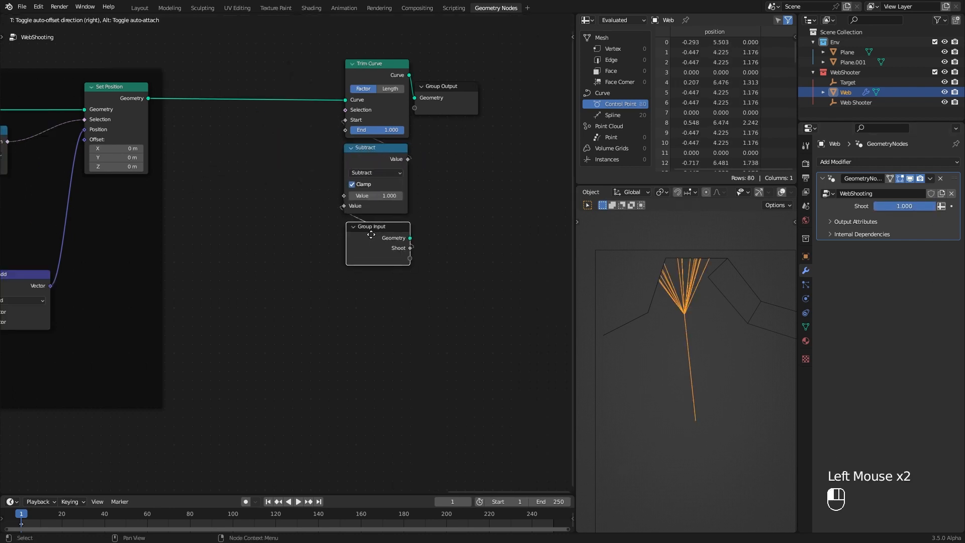
pyautogui.moveTo(422, 271); pyautogui.dragTo(352, 100)
pyautogui.moveTo(376, 151); pyautogui.dragTo(306, 150)
pyautogui.moveTo(399, 239); pyautogui.dragTo(436, 324, button='middle')
pyautogui.hotkey('shift', 'p')
pyautogui.press('F2')
pyautogui.write('Shoot')
pyautogui.press('Return')
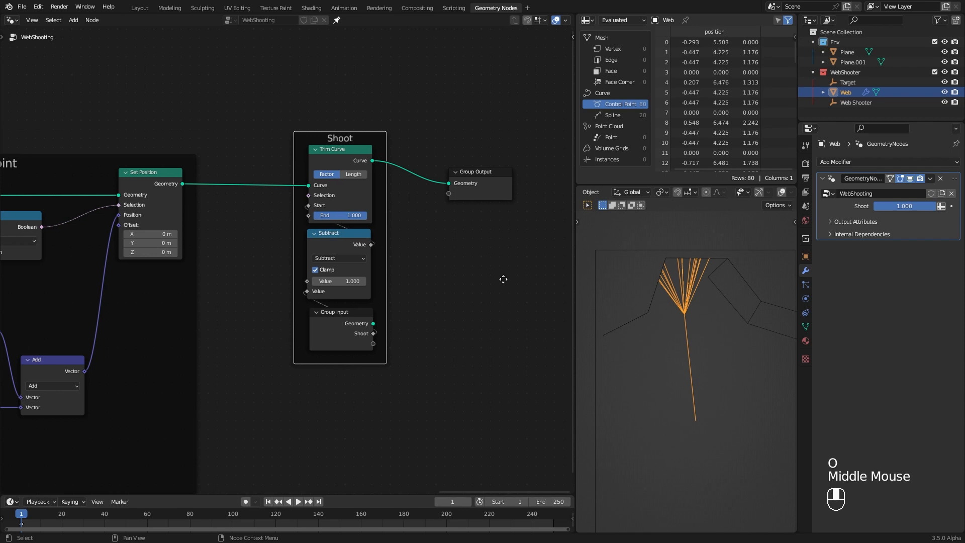
# Move the Group Output node farther away from the Shoot frame and save the file
pyautogui.moveTo(485, 196); pyautogui.dragTo(299, 210, button='middle')
pyautogui.moveTo(299, 210); pyautogui.dragTo(495, 196)
pyautogui.click(463, 251)
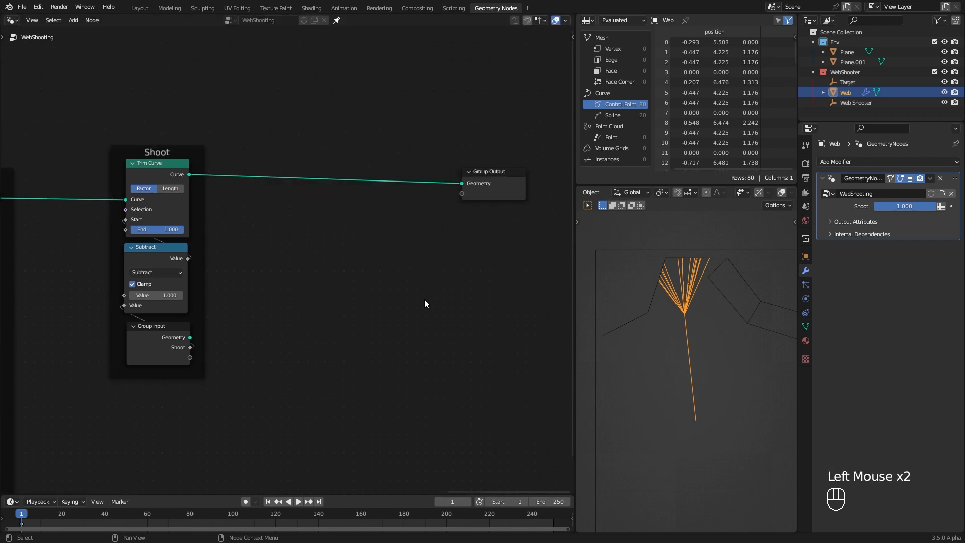
pyautogui.hotkey('ctrl', 's')
# Vary the Shoot value to check the strands in the viewport and examine their spline and control point data
pyautogui.moveTo(628, 381); pyautogui.dragTo(905, 224, button='middle')
pyautogui.moveTo(905, 206); pyautogui.dragTo(927, 210)
pyautogui.moveTo(680, 345); pyautogui.dragTo(708, 344, button='middle')
pyautogui.keyDown('ctrl'); pyautogui.moveTo(245, 318); pyautogui.dragTo(446, 316, button='middle'); pyautogui.keyUp('ctrl')
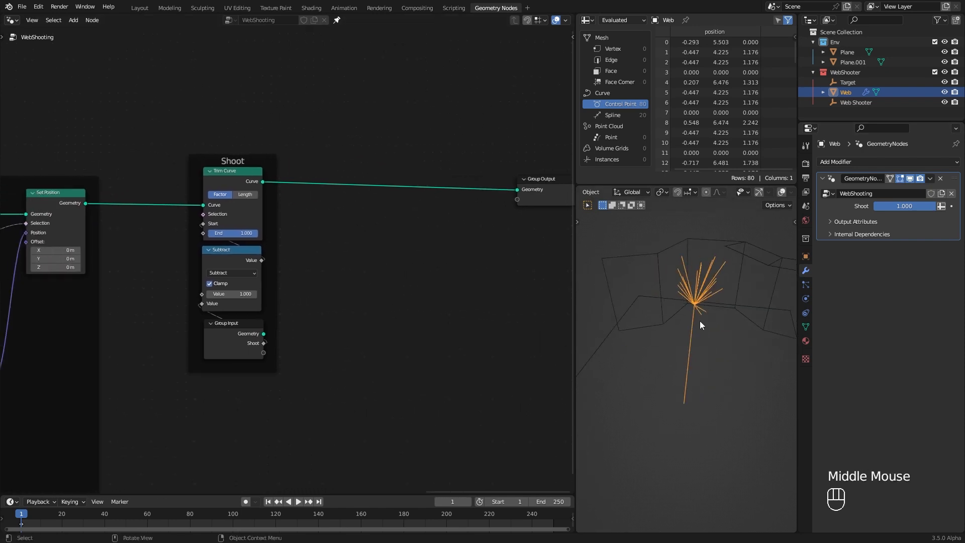
pyautogui.click(618, 116)
pyautogui.click(616, 103)
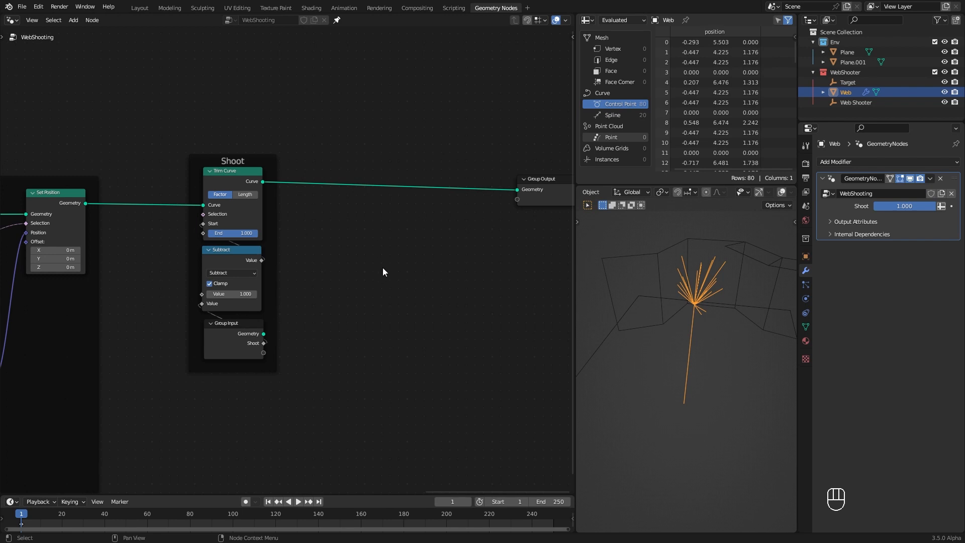
# Insert a Resample Curve node between Trim Curve and Group Output and set its Count to 20
pyautogui.hotkey('shift', 'a')
pyautogui.moveTo(351, 141)
pyautogui.moveTo(453, 175)
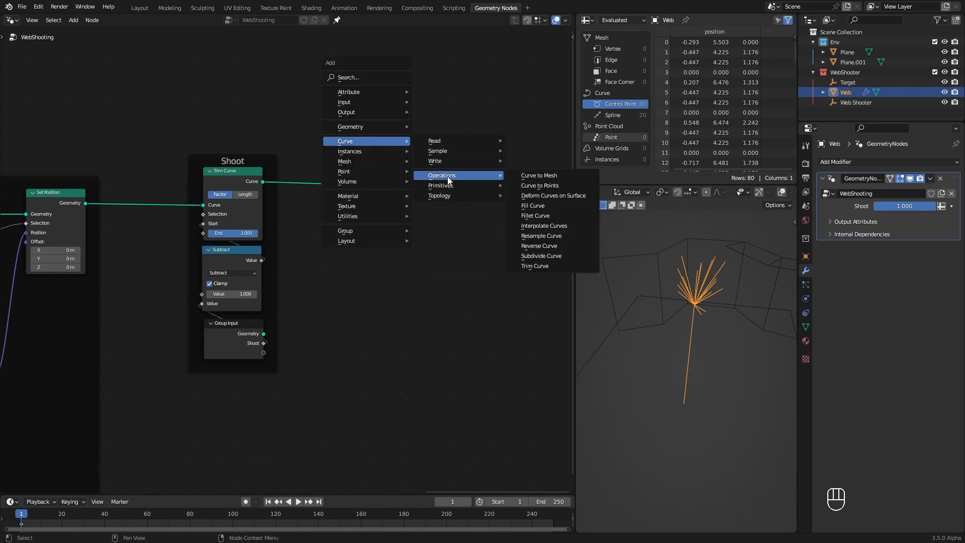
pyautogui.click(541, 235)
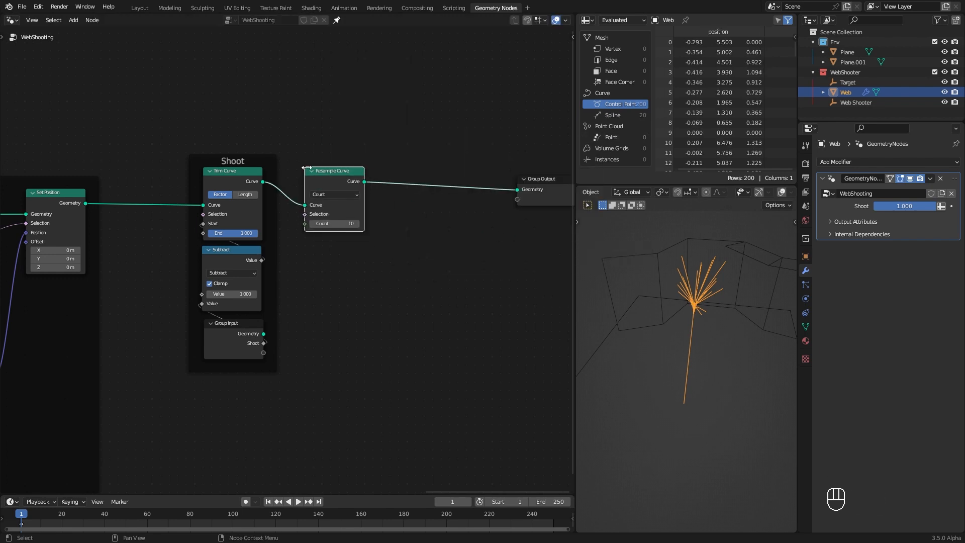
pyautogui.click(322, 209)
pyautogui.click(327, 210)
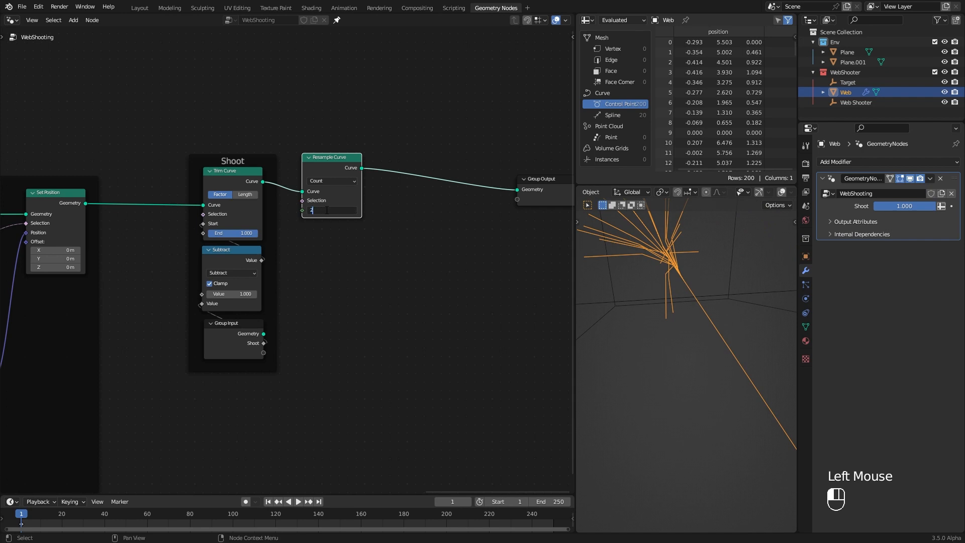
pyautogui.write('20')
pyautogui.press('Return')
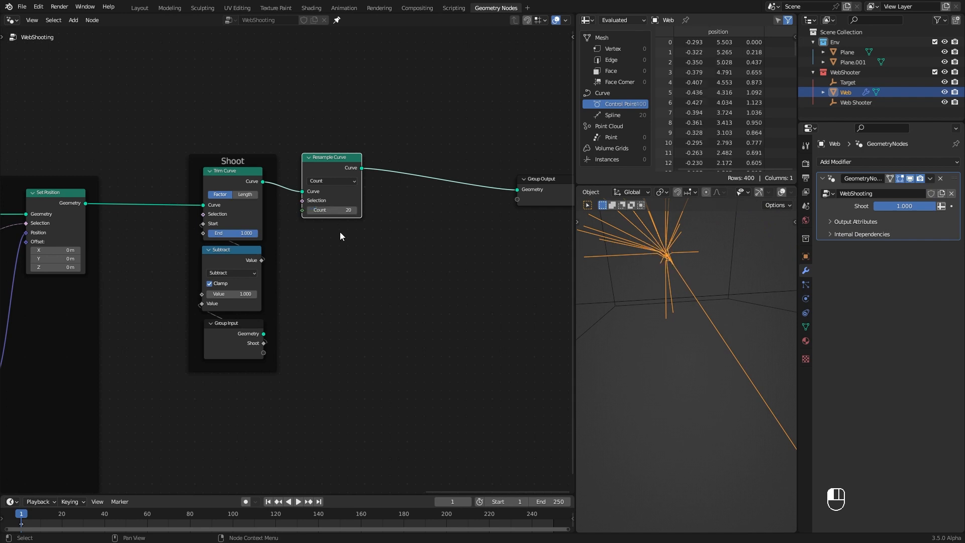
# Raise the Resample Curve's Count to 23, adjust the node's placement, and mute it
pyautogui.click(354, 210)
pyautogui.click(355, 210)
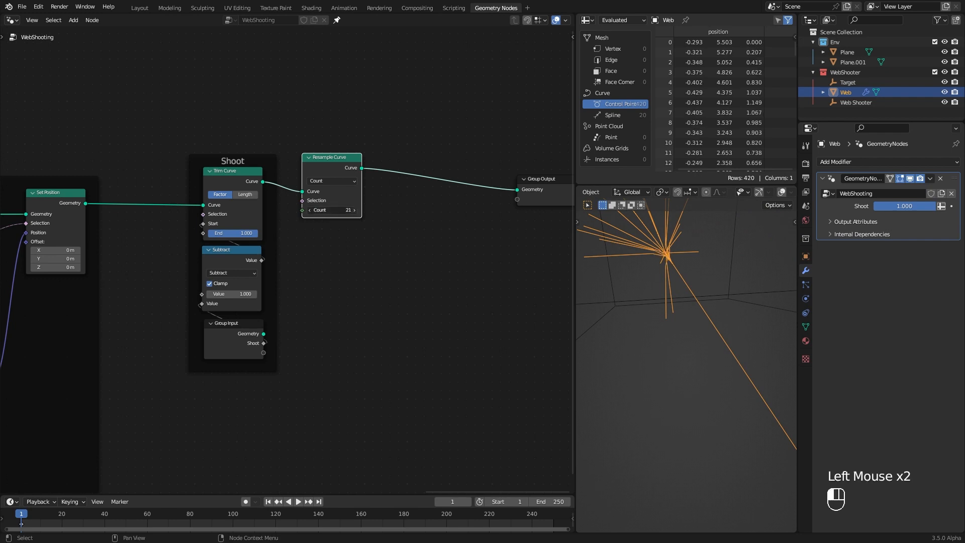
pyautogui.click(355, 210)
pyautogui.moveTo(328, 161); pyautogui.dragTo(338, 165)
pyautogui.press('m')
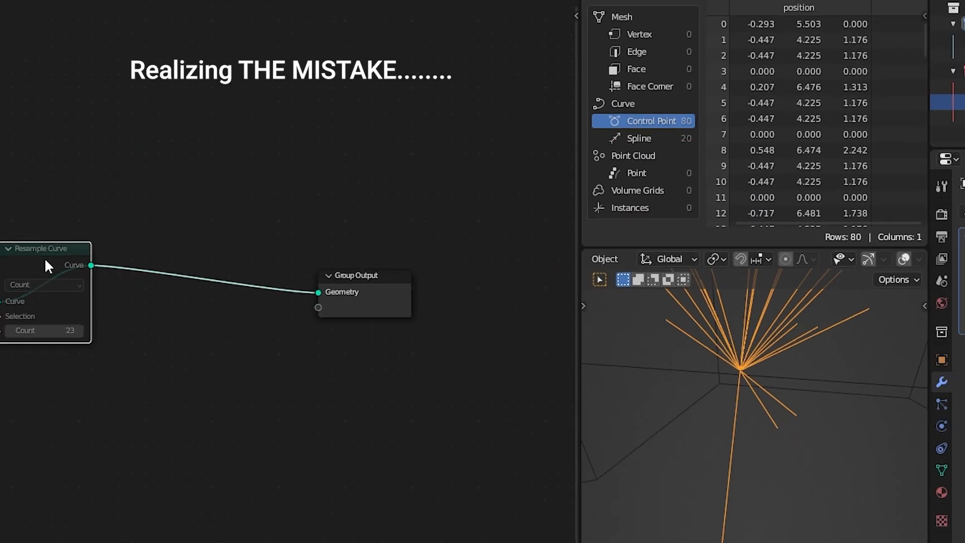
# Connect the Realize Instances geometry to the Group Output, placed above it, to inspect the three-point Quadratic Bezier curves
pyautogui.moveTo(221, 190); pyautogui.dragTo(206, 190)
pyautogui.moveTo(168, 268); pyautogui.dragTo(344, 173, button='middle')
pyautogui.keyDown('ctrl'); pyautogui.keyDown('shift'); pyautogui.click(345, 172); pyautogui.keyUp('shift'); pyautogui.keyUp('ctrl')
pyautogui.moveTo(427, 171); pyautogui.dragTo(422, 103)
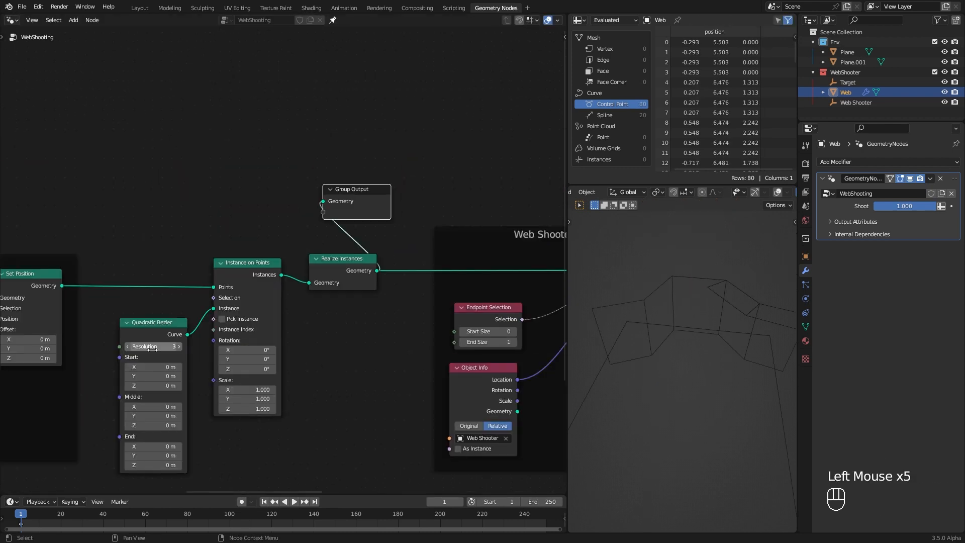
pyautogui.click(151, 348)
pyautogui.click(364, 197)
pyautogui.moveTo(364, 196); pyautogui.dragTo(424, 187)
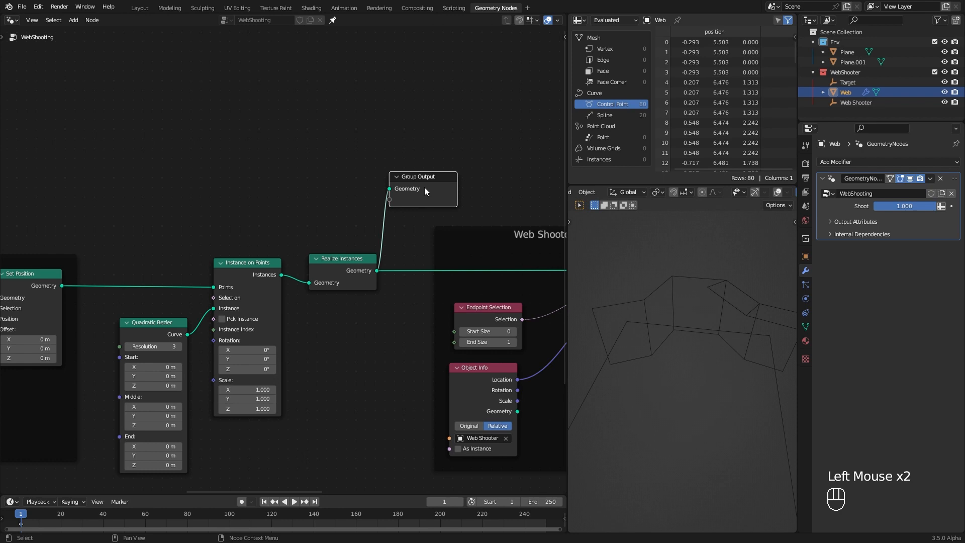
pyautogui.moveTo(356, 366); pyautogui.dragTo(372, 299, button='middle')
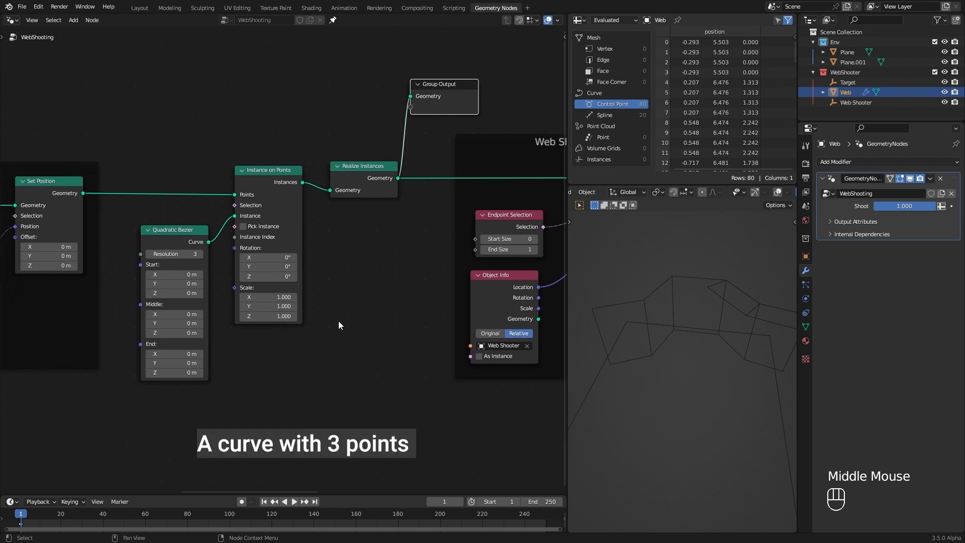
# Add a Curve Line node in Points mode and connect its Curve output to the Instance input of Instance on Points
pyautogui.hotkey('shift', 'a')
pyautogui.moveTo(353, 348)
pyautogui.moveTo(432, 392)
pyautogui.click(501, 424)
pyautogui.click(265, 387)
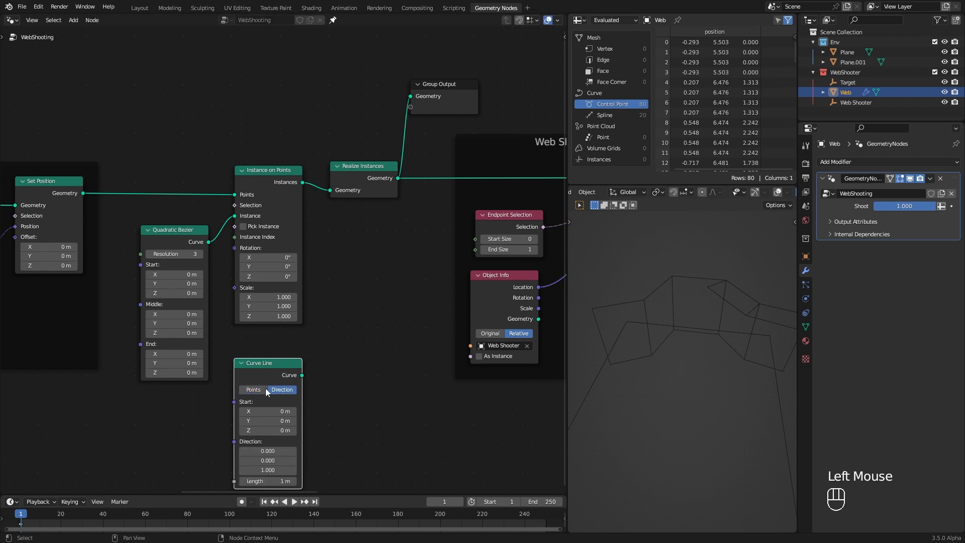
pyautogui.moveTo(302, 375); pyautogui.dragTo(234, 215)
# Delete the Quadratic Bezier node and move the Curve Line node into its place
pyautogui.click(170, 237)
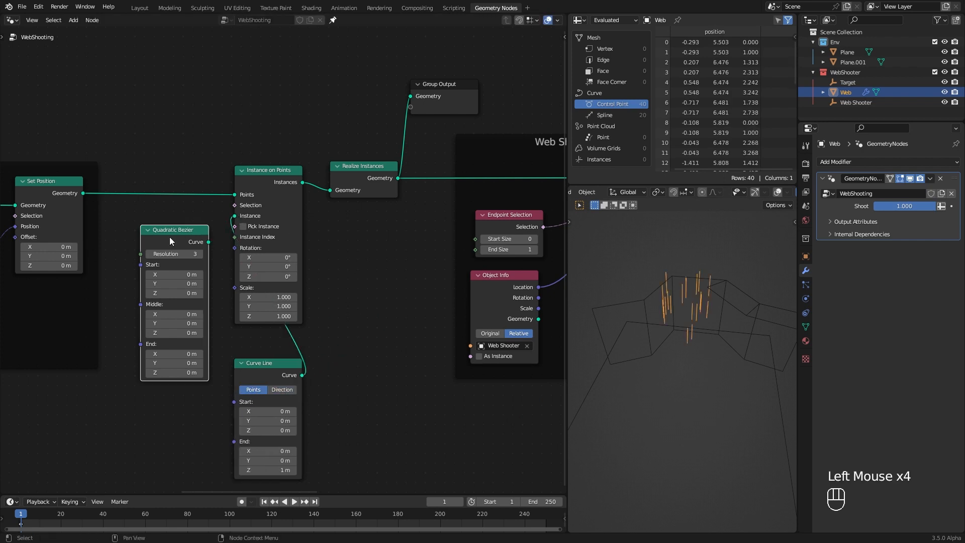
pyautogui.press('x')
pyautogui.moveTo(264, 366); pyautogui.dragTo(159, 243)
# Move the Group Output to the end of the node tree and connect the final Resample Curve to it
pyautogui.click(430, 107)
pyautogui.keyDown('ctrl'); pyautogui.moveTo(430, 109); pyautogui.dragTo(401, 186, button='middle'); pyautogui.keyUp('ctrl')
pyautogui.moveTo(395, 151)
pyautogui.mouseDown()
pyautogui.moveTo(842, 145)
pyautogui.moveTo(382, 143)
pyautogui.mouseUp()
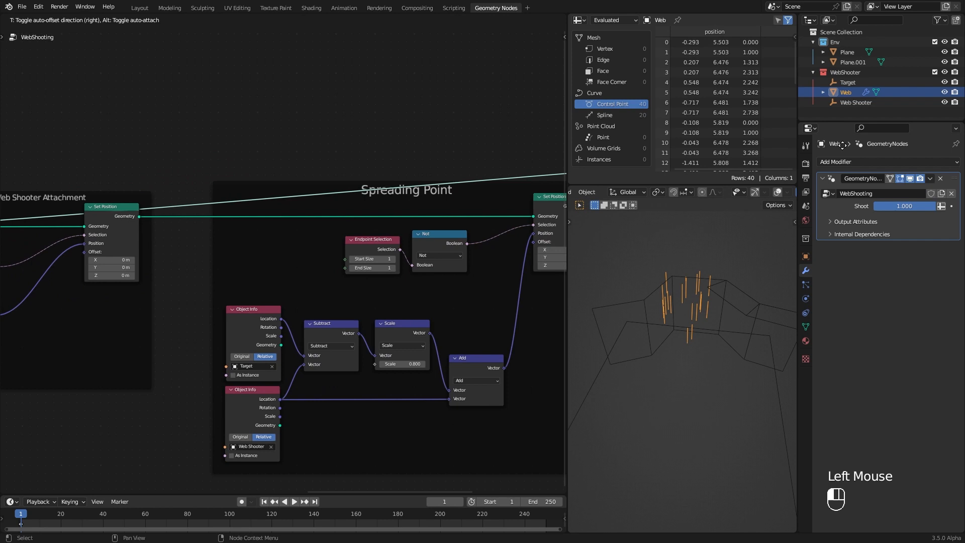
pyautogui.keyDown('ctrl'); pyautogui.moveTo(452, 101); pyautogui.dragTo(392, 163, button='middle'); pyautogui.keyUp('ctrl')
pyautogui.moveTo(271, 179); pyautogui.dragTo(459, 182)
pyautogui.moveTo(395, 221); pyautogui.dragTo(454, 210)
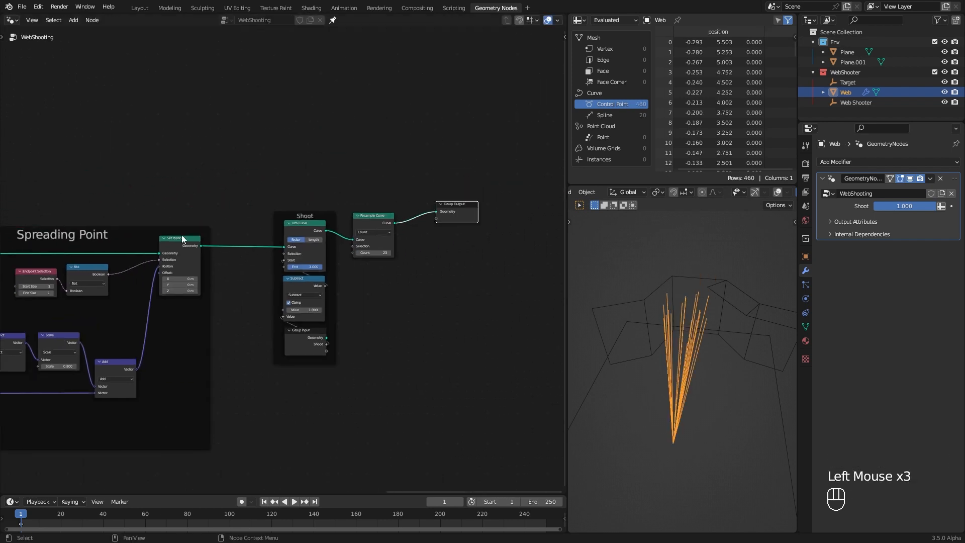
# Rearrange the instancing nodes to make room between Curve Line and Instance on Points
pyautogui.moveTo(181, 237); pyautogui.dragTo(527, 233, button='middle')
pyautogui.moveTo(126, 226); pyautogui.dragTo(218, 229, button='middle')
pyautogui.moveTo(362, 312); pyautogui.dragTo(270, 240, button='middle')
pyautogui.keyDown('ctrl'); pyautogui.moveTo(281, 322); pyautogui.dragTo(294, 272, button='middle'); pyautogui.keyUp('ctrl')
pyautogui.moveTo(427, 85); pyautogui.dragTo(261, 211)
pyautogui.moveTo(270, 123); pyautogui.dragTo(319, 124)
pyautogui.moveTo(227, 266); pyautogui.dragTo(268, 271, button='middle')
pyautogui.moveTo(211, 200); pyautogui.dragTo(194, 194)
# Add a Resample Curve node with a count of 3 and insert it between Curve Line and Instance on Points
pyautogui.hotkey('shift', 'a')
pyautogui.moveTo(254, 266)
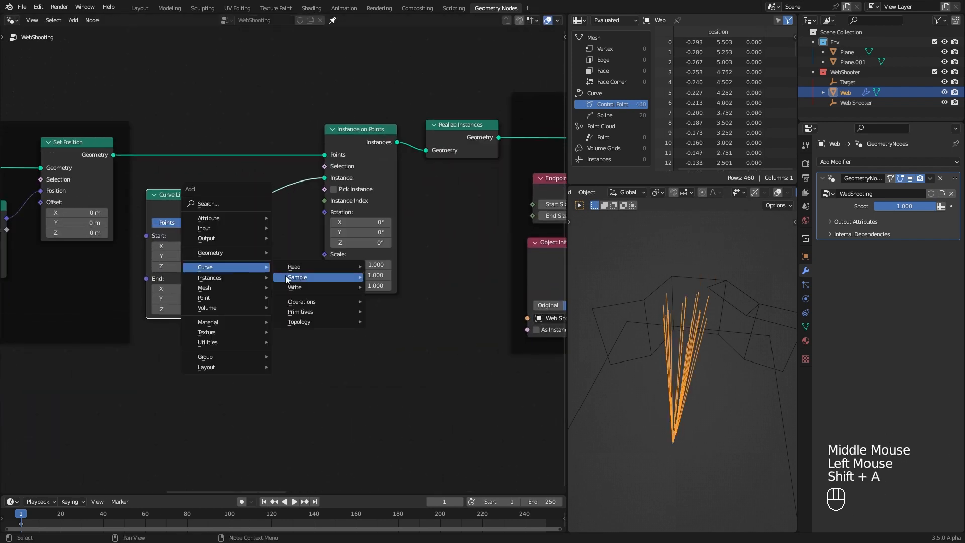
pyautogui.moveTo(332, 303)
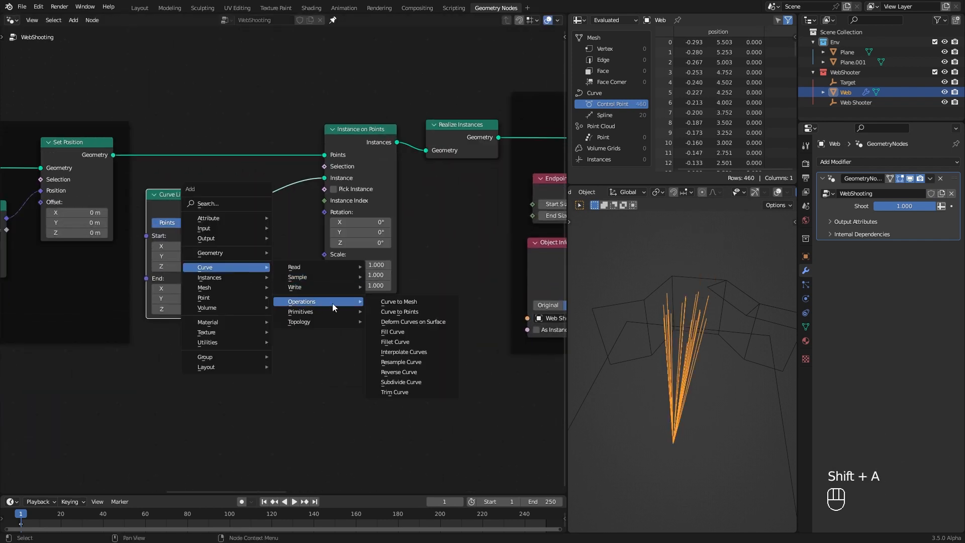
pyautogui.click(393, 364)
pyautogui.click(289, 375)
pyautogui.click(297, 387)
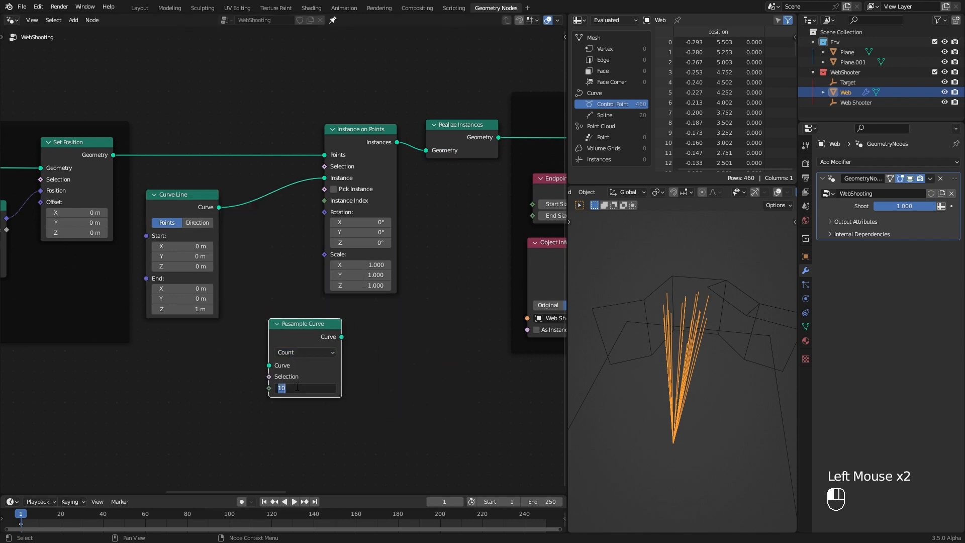
pyautogui.moveTo(311, 325); pyautogui.dragTo(257, 187)
# Tidy the spacing of the Curve Line, Instance on Points and Realize Instances nodes and save the file
pyautogui.moveTo(405, 142); pyautogui.dragTo(365, 136)
pyautogui.click(329, 336)
pyautogui.keyDown('ctrl'); pyautogui.moveTo(659, 397); pyautogui.dragTo(625, 324, button='middle'); pyautogui.keyUp('ctrl')
pyautogui.moveTo(358, 129); pyautogui.dragTo(361, 138)
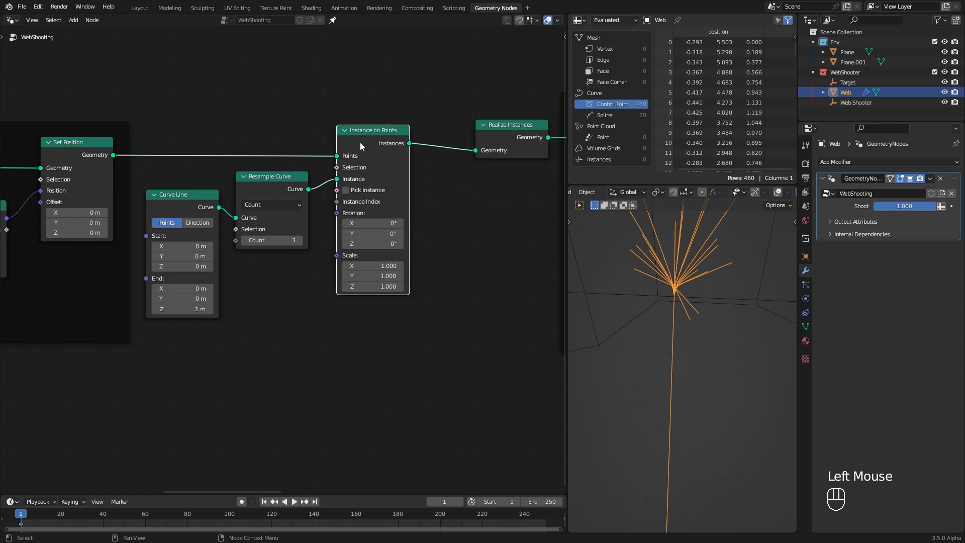
pyautogui.moveTo(216, 218); pyautogui.dragTo(220, 218)
pyautogui.moveTo(507, 143); pyautogui.dragTo(497, 138)
pyautogui.hotkey('ctrl', 's')
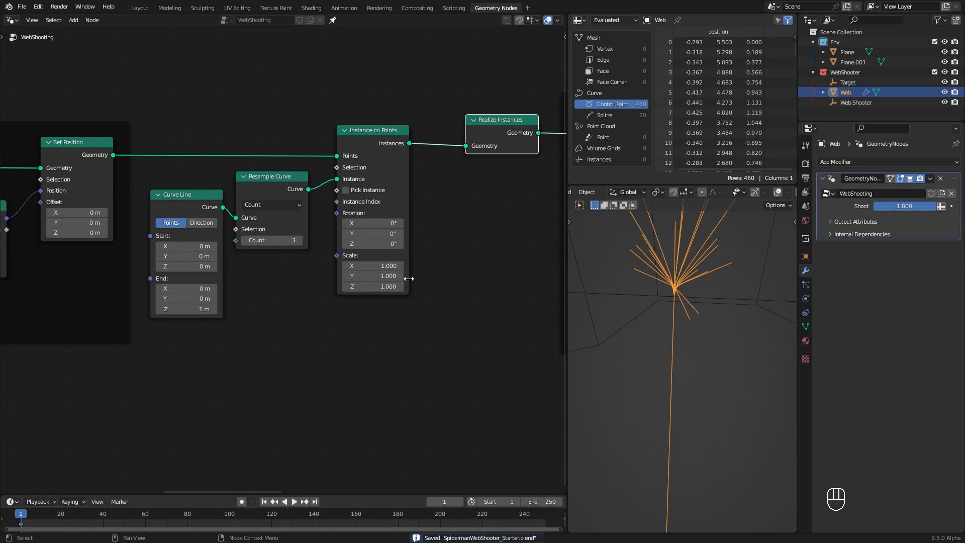
pyautogui.hotkey('ctrl', 's')
# Move the Group Output farther from the final Resample Curve after the Shoot frame to make room for more nodes
pyautogui.keyDown('ctrl'); pyautogui.moveTo(350, 179); pyautogui.dragTo(351, 242, button='middle'); pyautogui.keyUp('ctrl')
pyautogui.moveTo(429, 363); pyautogui.dragTo(298, 393, button='middle')
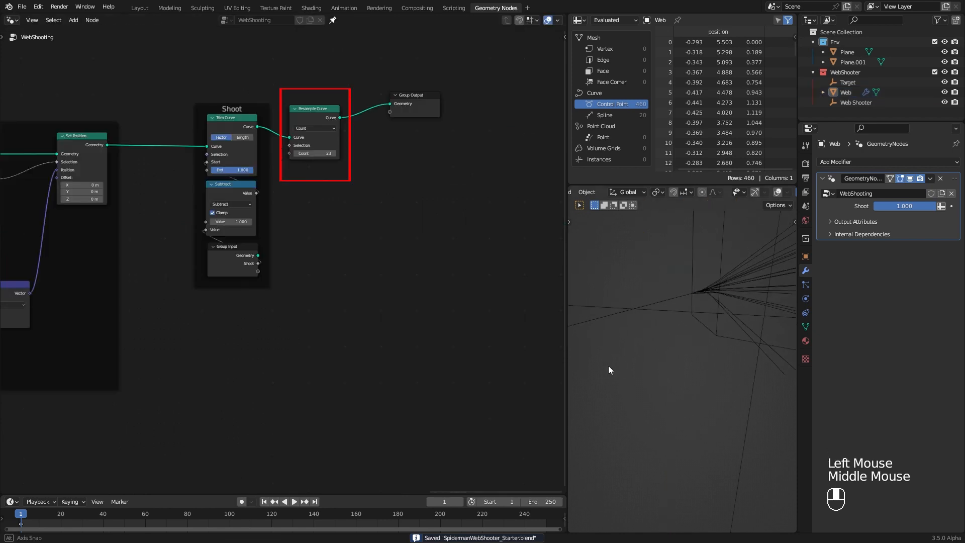
pyautogui.moveTo(608, 366); pyautogui.dragTo(750, 365, button='middle')
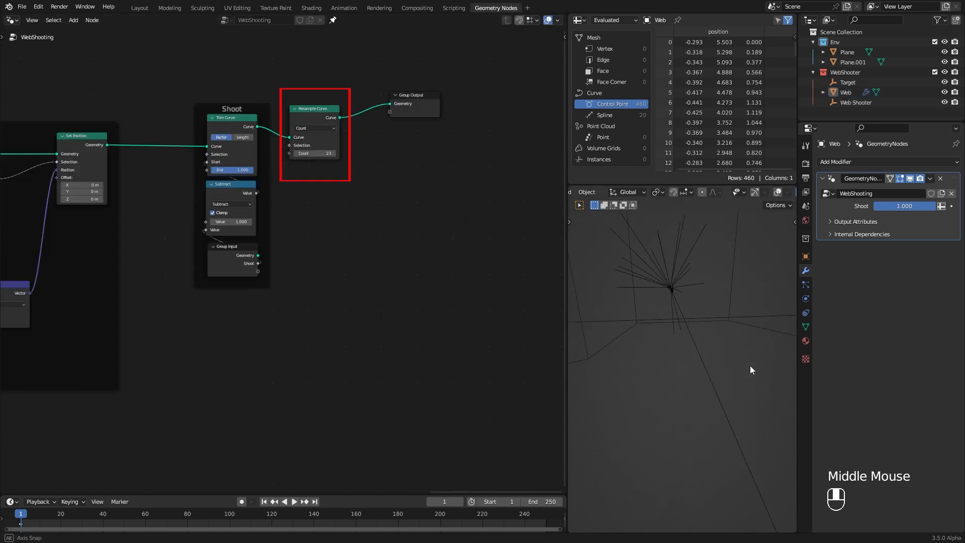
pyautogui.moveTo(316, 220); pyautogui.dragTo(450, 295, button='middle')
pyautogui.moveTo(363, 194); pyautogui.dragTo(341, 195)
pyautogui.moveTo(449, 204); pyautogui.dragTo(426, 200)
pyautogui.moveTo(523, 196); pyautogui.dragTo(353, 209, button='middle')
pyautogui.moveTo(354, 209); pyautogui.dragTo(402, 208)
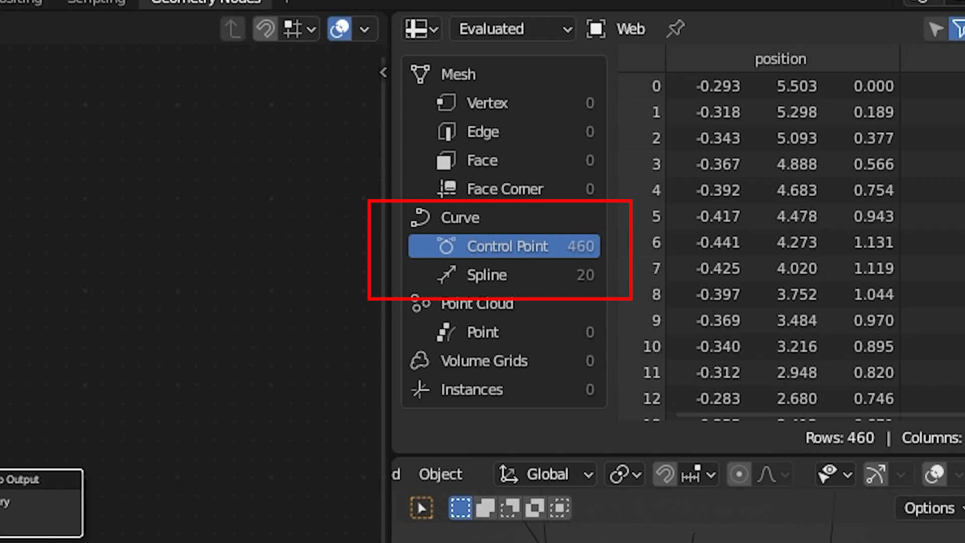
pyautogui.moveTo(416, 210); pyautogui.dragTo(529, 222)
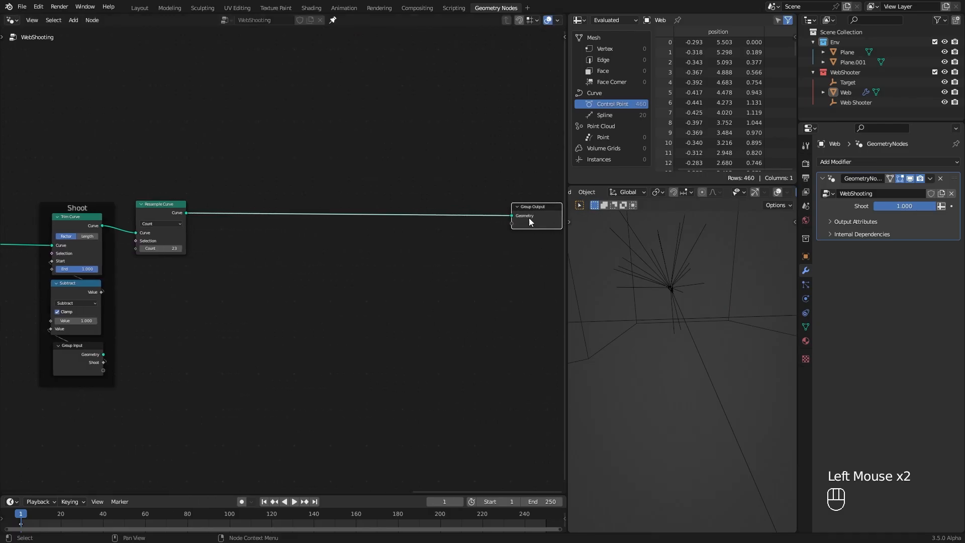
# Insert a Set Position node between the final Resample Curve and the Group Output
pyautogui.hotkey('shift', 'a')
pyautogui.moveTo(282, 232)
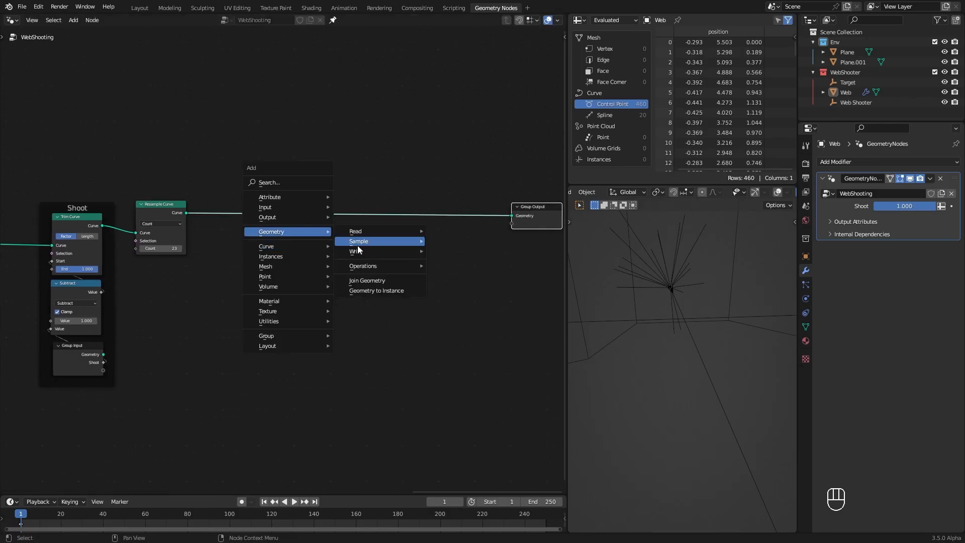
pyautogui.moveTo(353, 251)
pyautogui.click(455, 261)
pyautogui.click(407, 194)
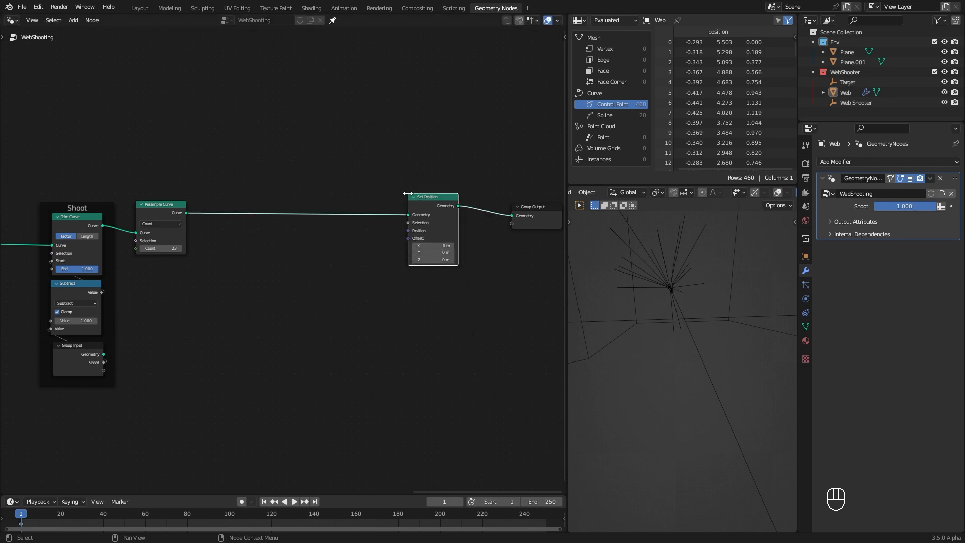
# Add a Noise Texture node and connect its Color output to the Offset of the new Set Position node
pyautogui.scroll(2, 374, 380)
pyautogui.hotkey('shift', 'a')
pyautogui.moveTo(246, 318)
pyautogui.click(312, 361)
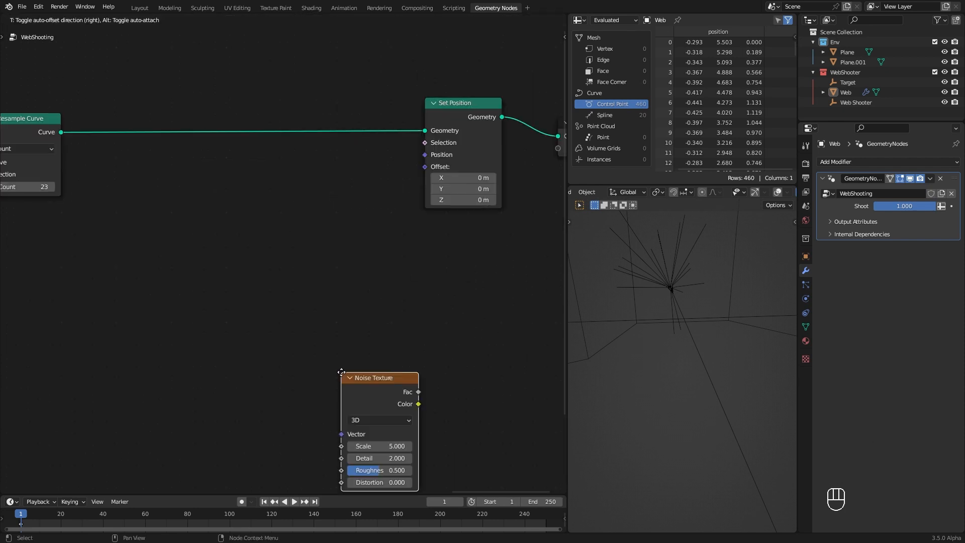
pyautogui.click(169, 297)
pyautogui.moveTo(246, 326); pyautogui.dragTo(266, 319)
pyautogui.moveTo(390, 161); pyautogui.dragTo(435, 166)
# Set the noise scale to 11.5, detail to 2.2 and roughness to 0.742, and move the Noise Texture node aside
pyautogui.keyDown('ctrl'); pyautogui.moveTo(658, 314); pyautogui.dragTo(701, 315, button='middle'); pyautogui.keyUp('ctrl')
pyautogui.moveTo(206, 367)
pyautogui.mouseDown()
pyautogui.moveTo(306, 367)
pyautogui.moveTo(210, 379)
pyautogui.mouseUp()
pyautogui.moveTo(206, 392)
pyautogui.mouseDown()
pyautogui.moveTo(232, 392)
pyautogui.moveTo(223, 391)
pyautogui.mouseUp()
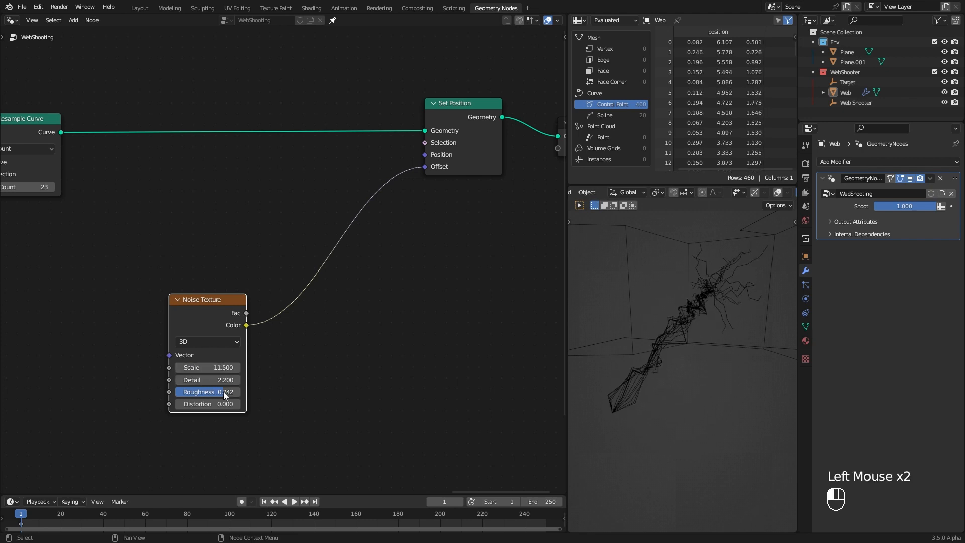
pyautogui.moveTo(188, 334); pyautogui.dragTo(146, 351)
pyautogui.moveTo(653, 316)
pyautogui.mouseDown(button='middle')
pyautogui.moveTo(667, 313)
pyautogui.moveTo(660, 332)
pyautogui.mouseUp(button='middle')
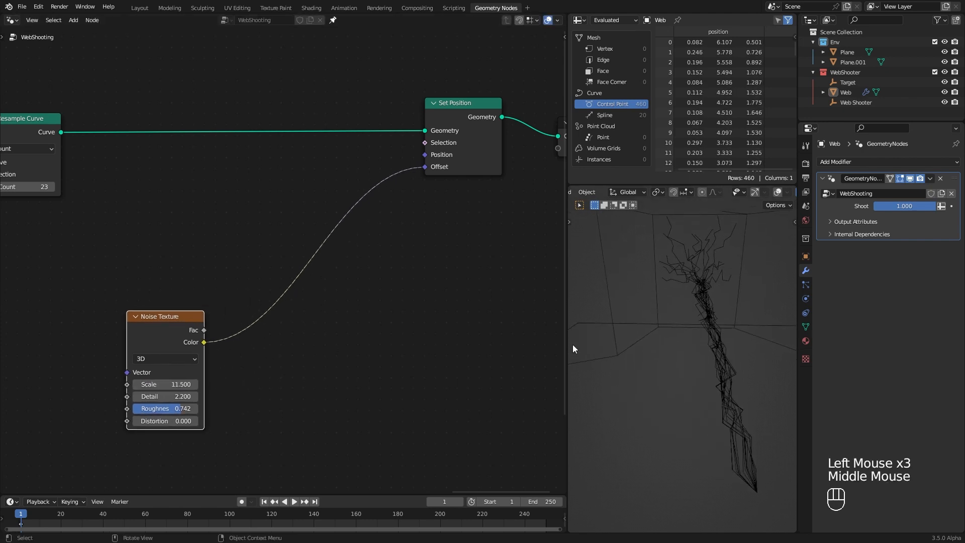
# Add a vector Map Range node between the noise Color output and the Set Position offset
pyautogui.moveTo(203, 343); pyautogui.dragTo(312, 359)
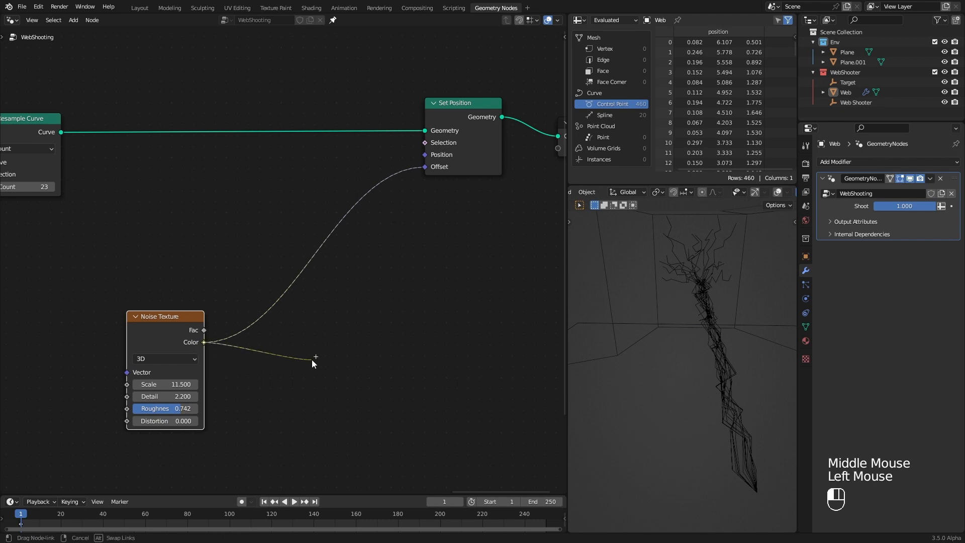
pyautogui.moveTo(312, 360); pyautogui.dragTo(312, 360)
pyautogui.write('map')
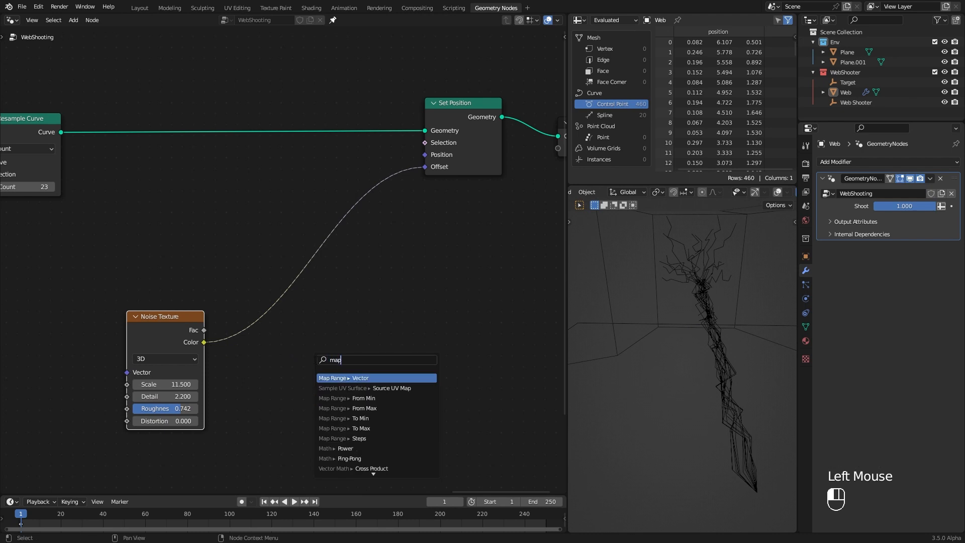
pyautogui.click(344, 377)
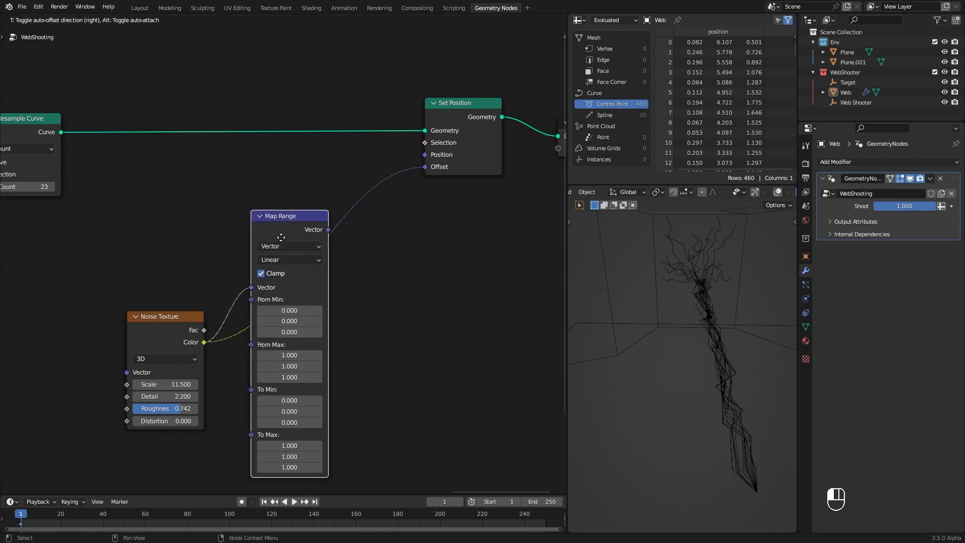
pyautogui.click(282, 239)
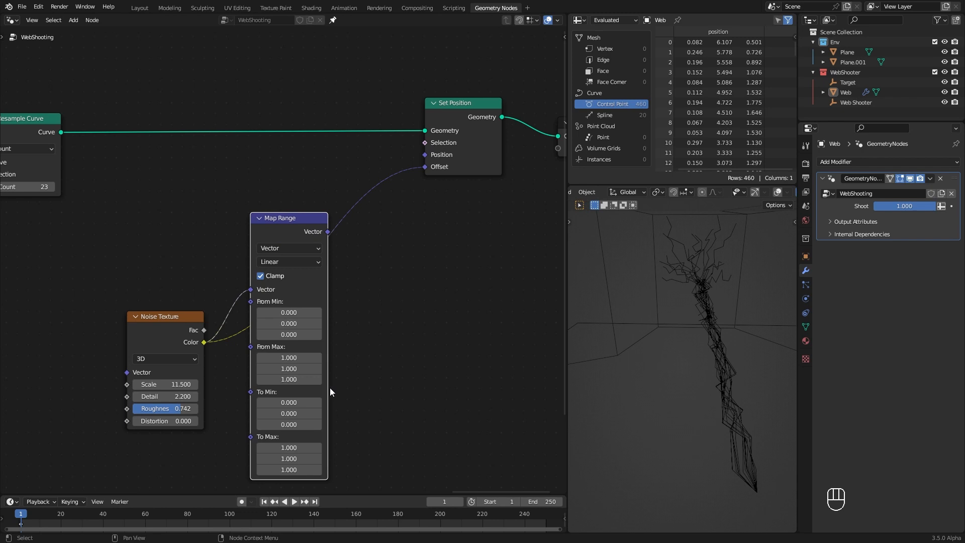
# Set all three To Min values of the Map Range to -1 and link its Vector output to the Set Position offset
pyautogui.click(299, 401)
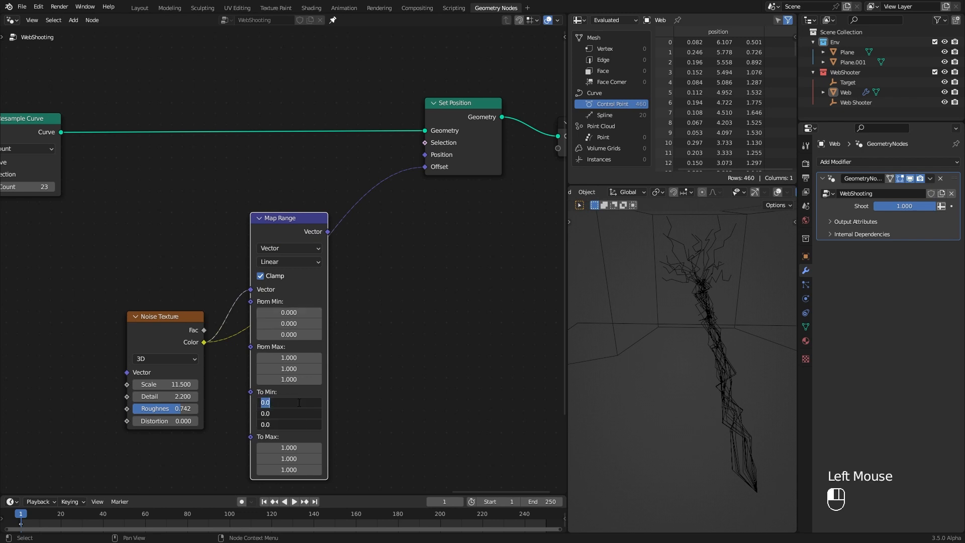
pyautogui.write('-1')
pyautogui.press('Return')
pyautogui.moveTo(328, 231); pyautogui.dragTo(429, 168)
# Add a Scale vector math node between Map Range and the Set Position offset, with a scale of 0.1
pyautogui.moveTo(289, 218); pyautogui.dragTo(422, 334)
pyautogui.write('sca')
pyautogui.click(423, 336)
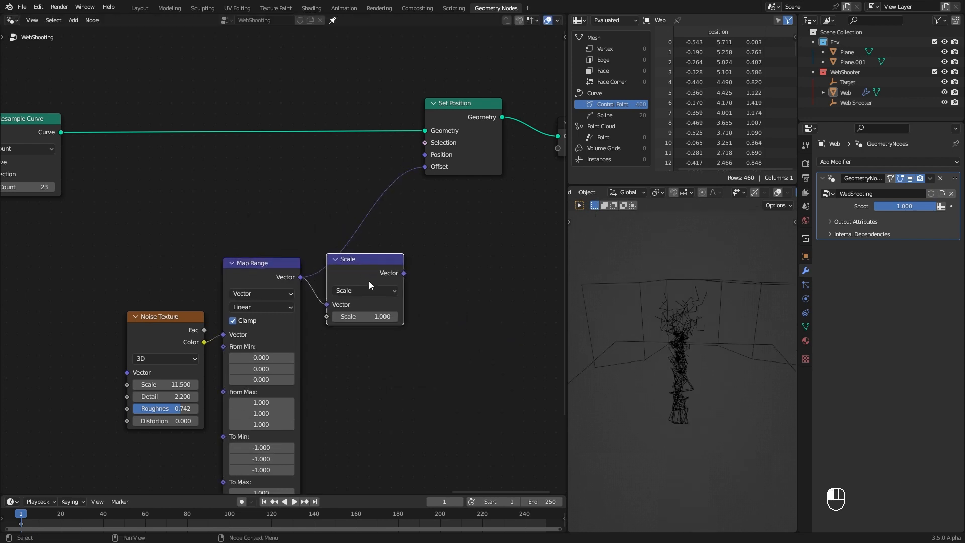
pyautogui.moveTo(438, 171); pyautogui.dragTo(431, 170)
pyautogui.keyDown('shift'); pyautogui.moveTo(383, 312); pyautogui.dragTo(351, 316); pyautogui.keyUp('shift')
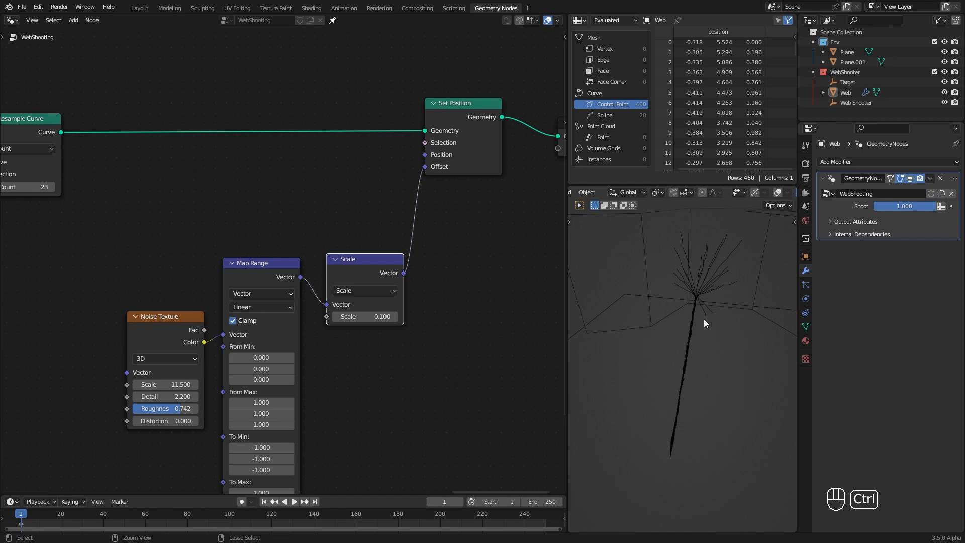
# Set the count of the Resample Curve node after the Shoot frame to 30
pyautogui.keyDown('ctrl'); pyautogui.moveTo(703, 319); pyautogui.dragTo(704, 291, button='middle'); pyautogui.keyUp('ctrl')
pyautogui.moveTo(703, 291); pyautogui.dragTo(731, 301, button='middle')
pyautogui.moveTo(115, 230); pyautogui.dragTo(237, 232, button='middle')
pyautogui.click(153, 190)
pyautogui.write('30')
pyautogui.press('Return')
pyautogui.moveTo(692, 319); pyautogui.dragTo(701, 319, button='middle')
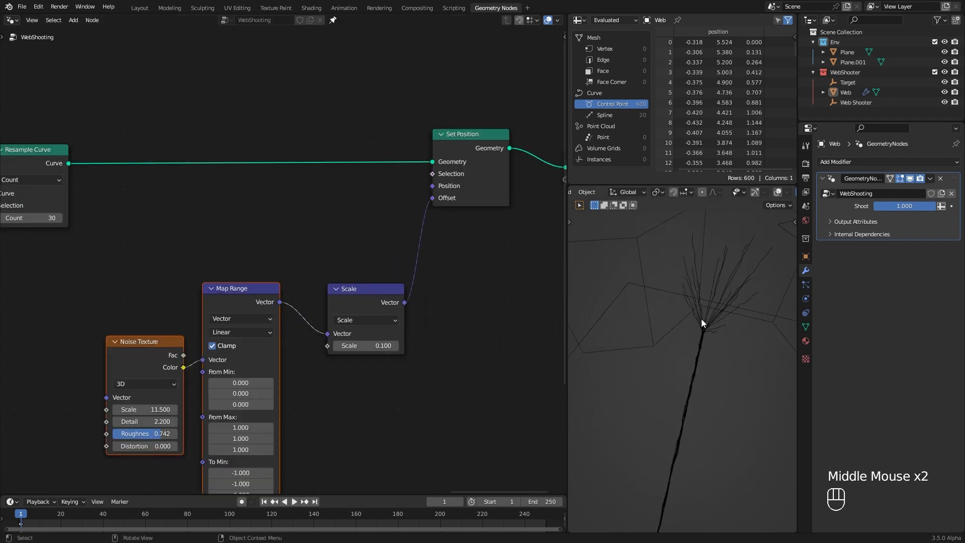
# Compare the web strands with and without the noise offset by repeatedly muting and unmuting the last Set Position node
pyautogui.moveTo(729, 290); pyautogui.dragTo(706, 379, button='middle')
pyautogui.click(472, 137)
pyautogui.press('m')
pyautogui.press('m')
pyautogui.press('m')
pyautogui.press('m')
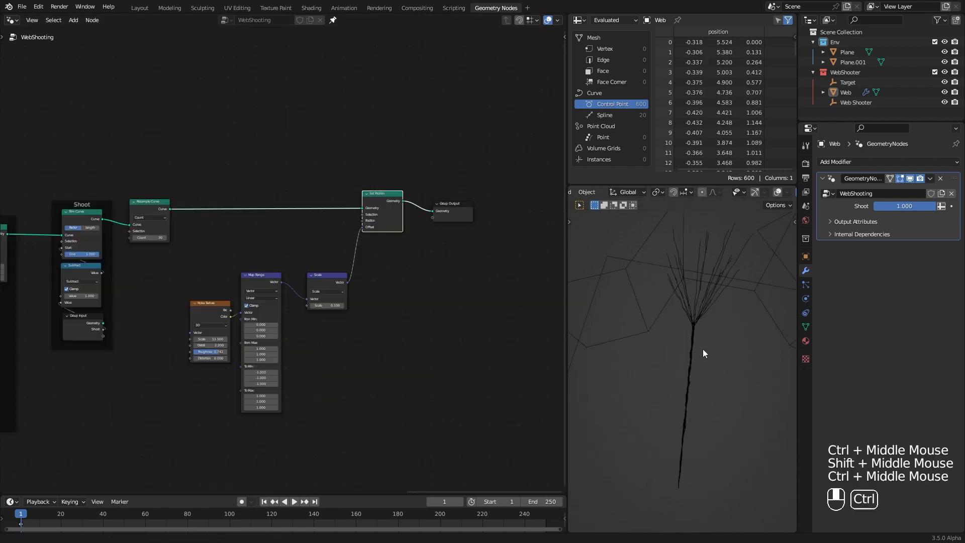
pyautogui.keyDown('ctrl'); pyautogui.moveTo(702, 349); pyautogui.dragTo(702, 427, button='middle'); pyautogui.keyUp('ctrl')
pyautogui.keyDown('shift'); pyautogui.moveTo(701, 427); pyautogui.dragTo(705, 379, button='middle'); pyautogui.keyUp('shift')
pyautogui.click(378, 195)
pyautogui.press('m')
pyautogui.press('m')
pyautogui.press('m')
pyautogui.press('m')
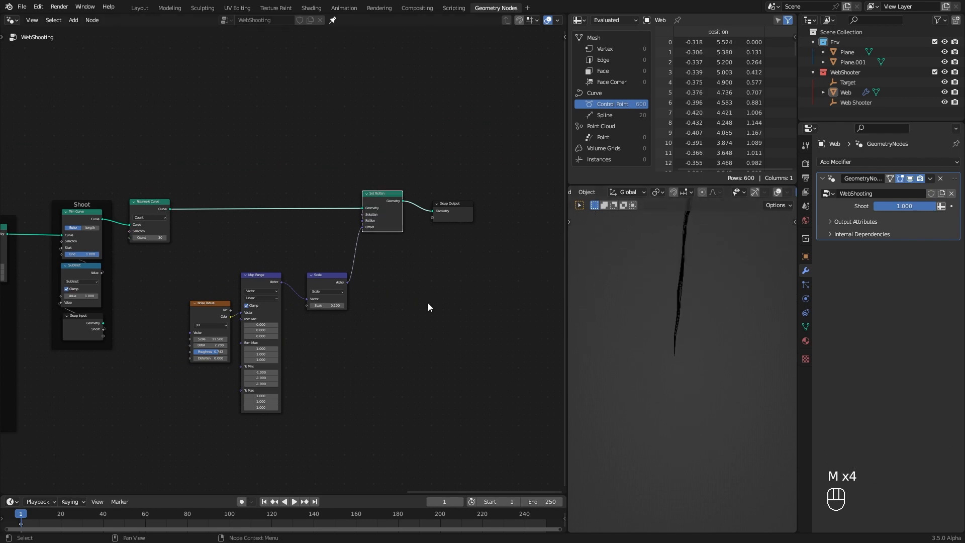
pyautogui.keyDown('ctrl'); pyautogui.moveTo(716, 281); pyautogui.dragTo(702, 333, button='middle'); pyautogui.keyUp('ctrl')
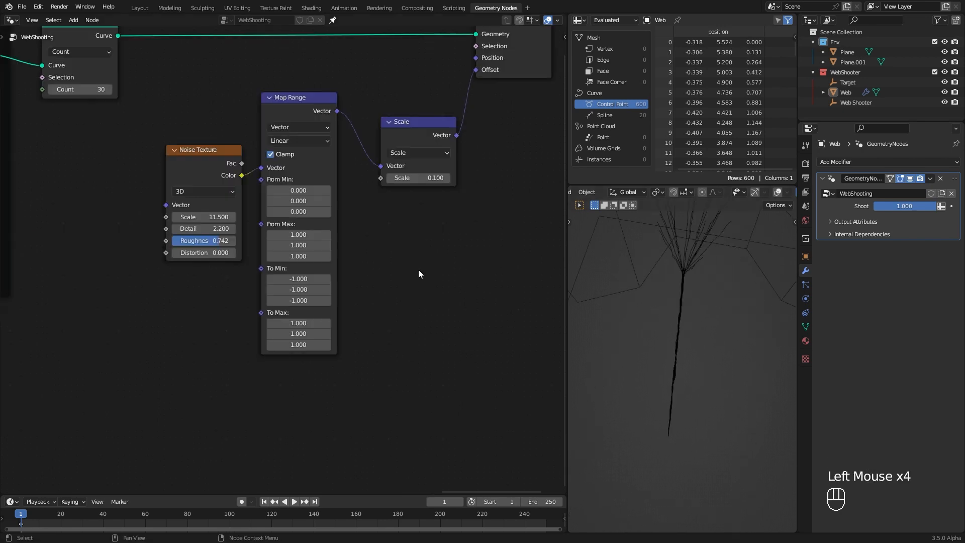
# Add a Spline Parameter node and connect its Factor output to the Value input of a new Float Curve node
pyautogui.hotkey('shift', 'a')
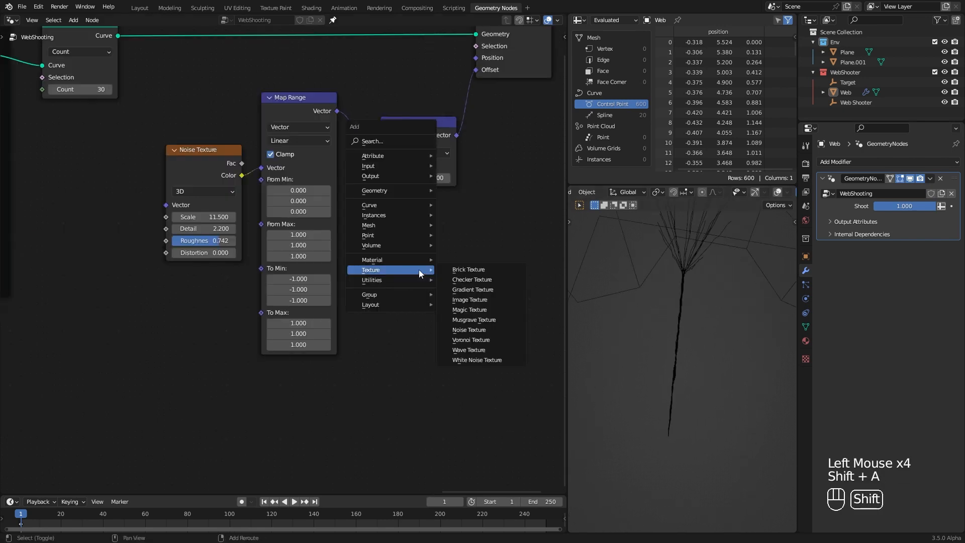
pyautogui.click(558, 282)
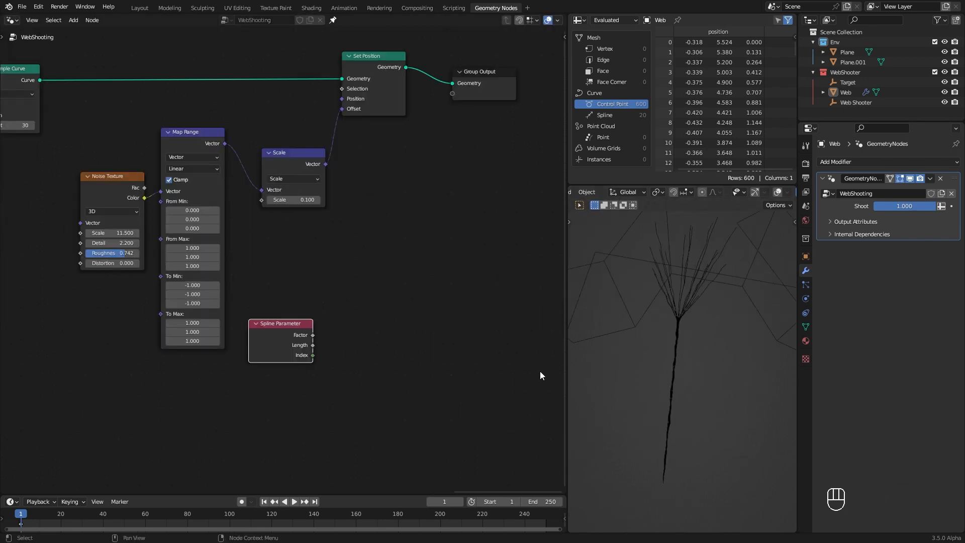
pyautogui.moveTo(313, 335); pyautogui.dragTo(320, 334)
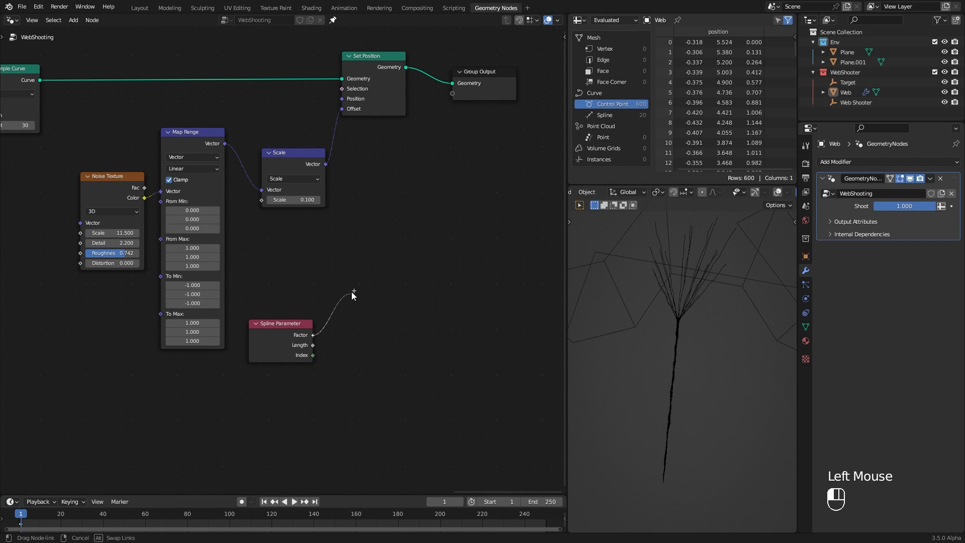
pyautogui.moveTo(351, 292); pyautogui.dragTo(352, 293)
pyautogui.write('float')
pyautogui.press('Return')
pyautogui.click(375, 299)
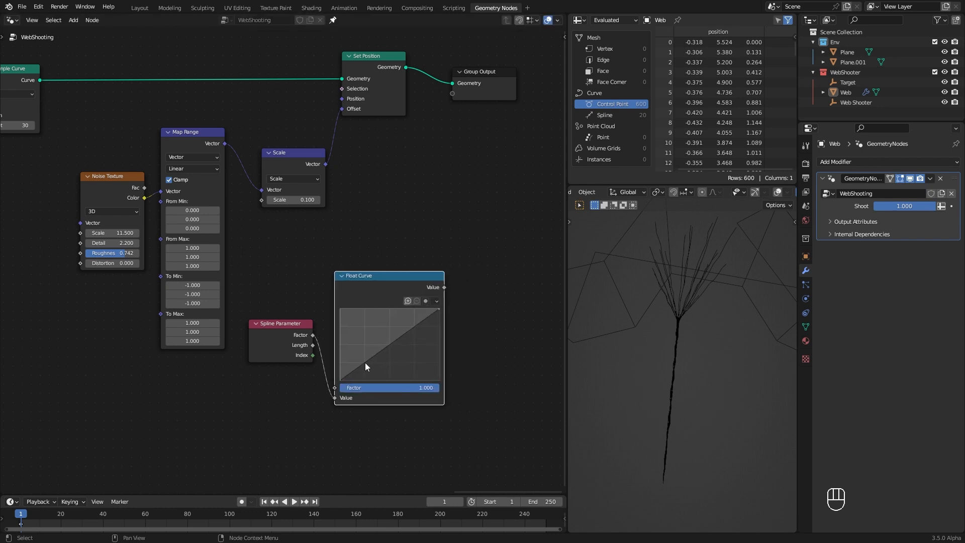
# Shape the Float Curve into an arch by adding two points, lowering the end point to 0 and raising the first added point to about 0.96
pyautogui.click(365, 362)
pyautogui.click(414, 327)
pyautogui.moveTo(438, 310); pyautogui.dragTo(440, 380)
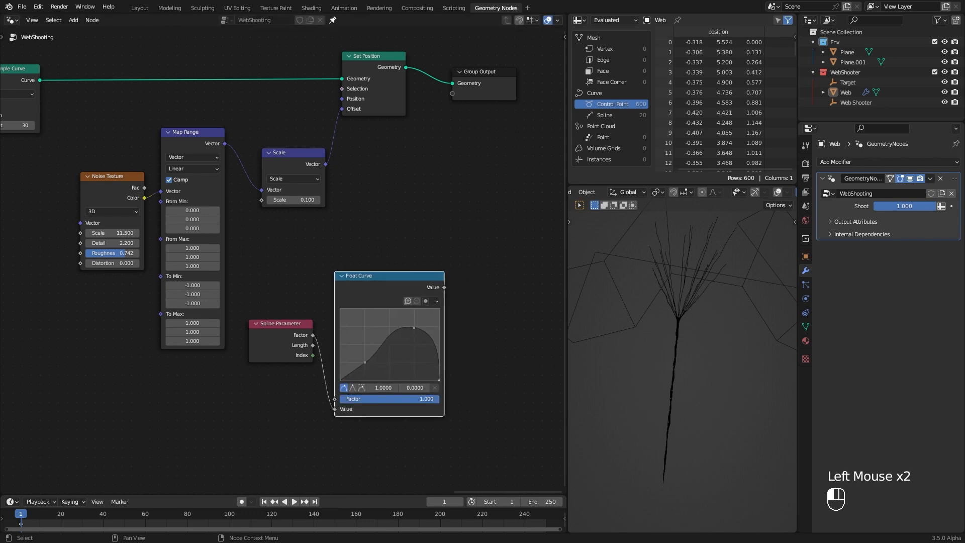
pyautogui.moveTo(366, 362); pyautogui.dragTo(369, 311)
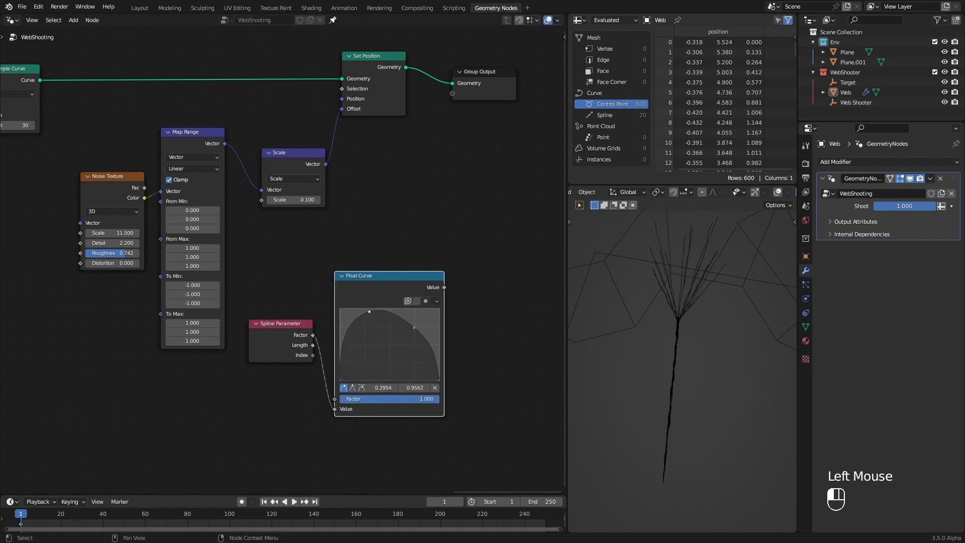
# Give the Float Curve's two added points vector handles and raise both to 1.0, at about 0.25 and 0.77 along the curve
pyautogui.click(354, 387)
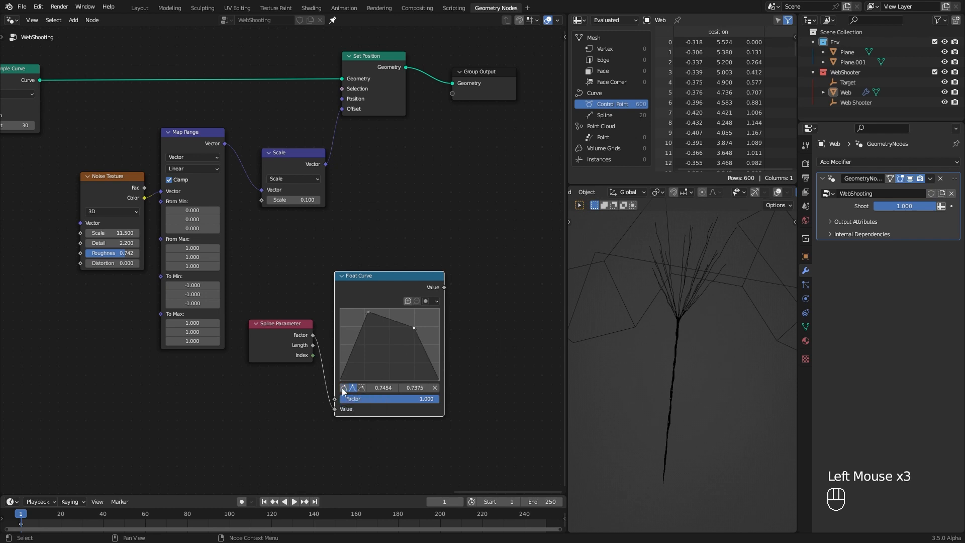
pyautogui.moveTo(414, 327); pyautogui.dragTo(416, 309)
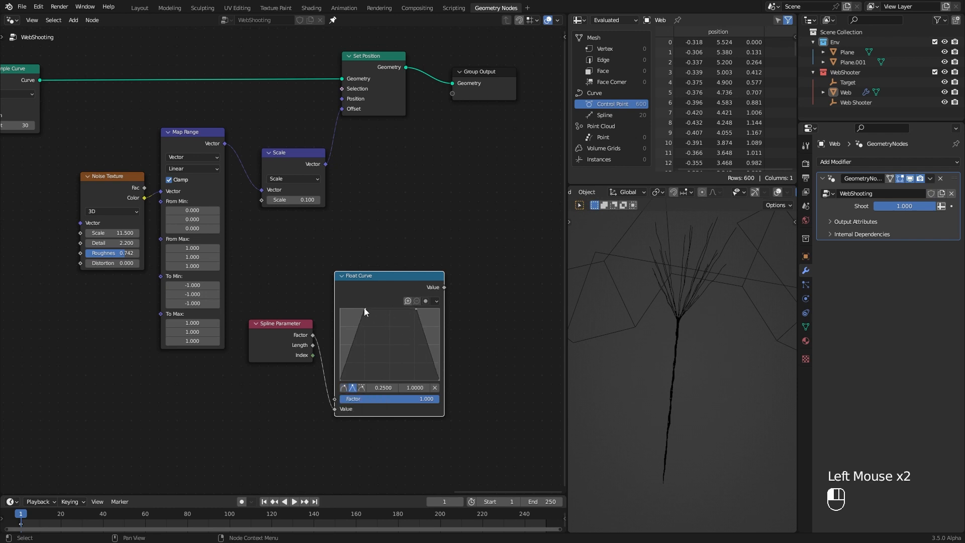
pyautogui.click(361, 388)
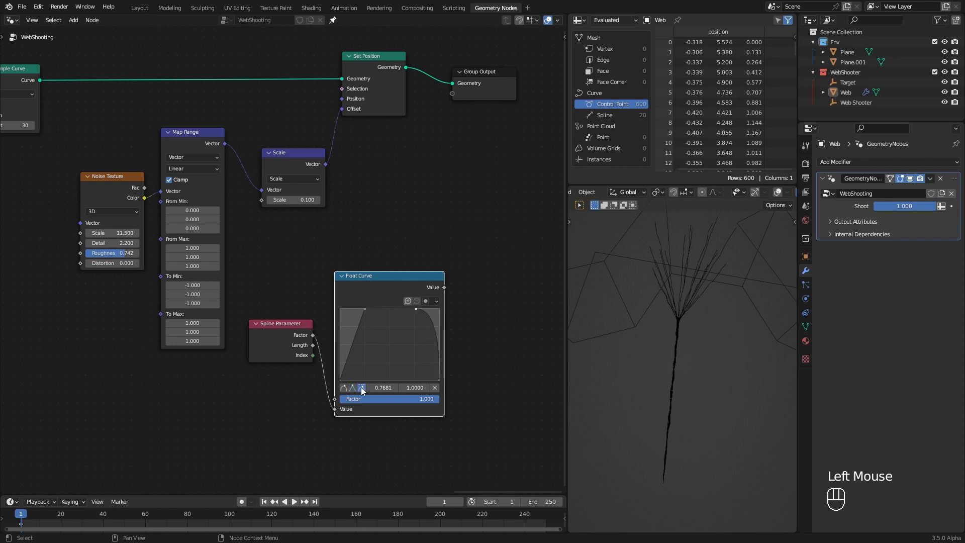
pyautogui.click(352, 387)
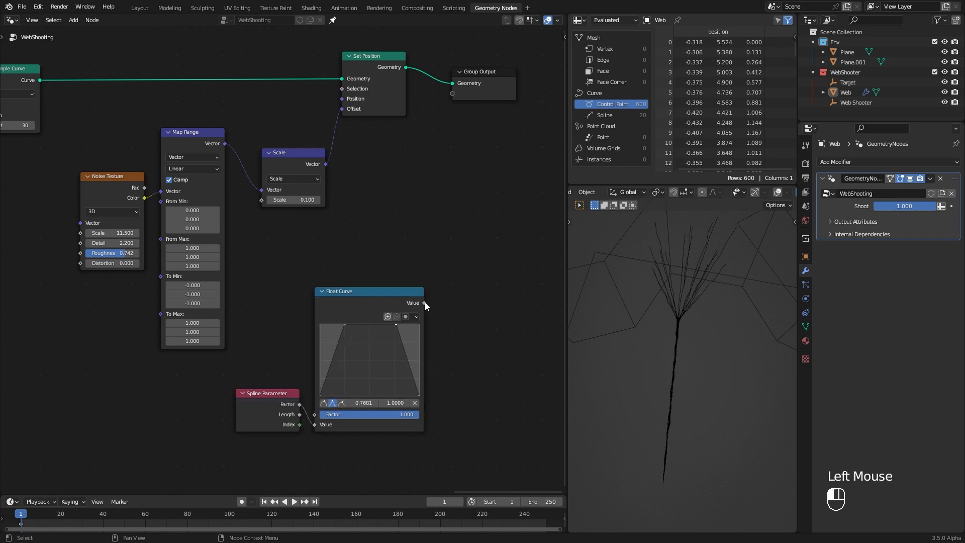
# Feed the Float Curve output through a new Multiply math node set to 0.1 into the Scale node's scale input
pyautogui.moveTo(474, 266); pyautogui.dragTo(475, 267)
pyautogui.write('mul')
pyautogui.press('Return')
pyautogui.click(476, 258)
pyautogui.moveTo(294, 152); pyautogui.dragTo(374, 128)
pyautogui.moveTo(485, 246); pyautogui.dragTo(379, 213)
pyautogui.moveTo(408, 216); pyautogui.dragTo(345, 179)
pyautogui.keyDown('shift'); pyautogui.moveTo(376, 262); pyautogui.dragTo(355, 263); pyautogui.keyUp('shift')
pyautogui.keyDown('shift'); pyautogui.click(376, 262); pyautogui.keyUp('shift')
pyautogui.write('0.1')
pyautogui.press('Return')
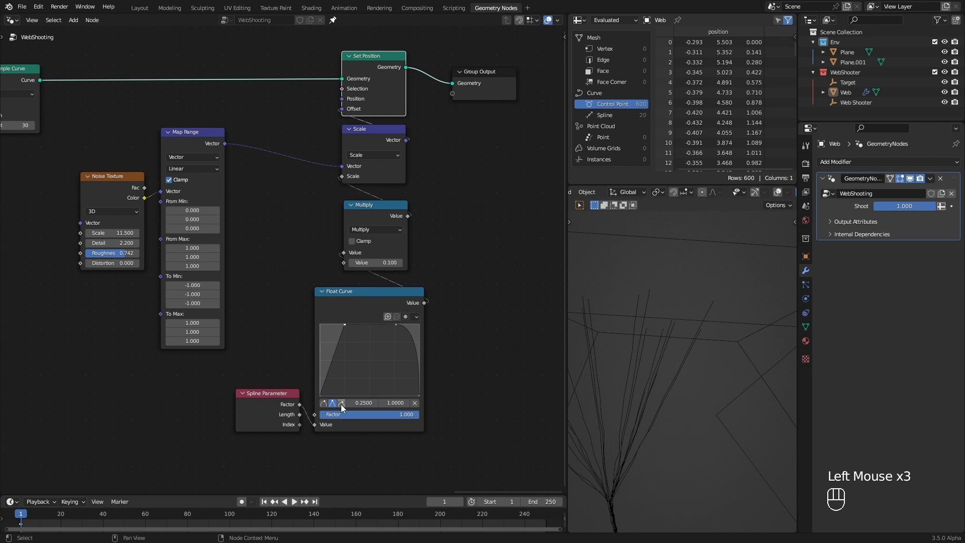
# Round the Float Curve into an arch with auto clamped handles, moving its two upper points close together near the middle
pyautogui.click(397, 324)
pyautogui.moveTo(397, 324); pyautogui.dragTo(375, 324)
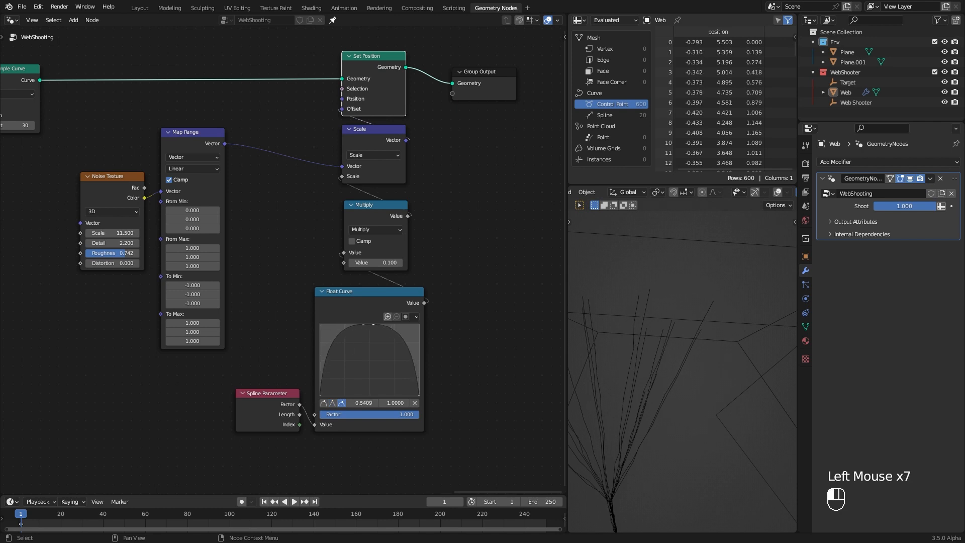
pyautogui.keyDown('ctrl'); pyautogui.moveTo(608, 322); pyautogui.dragTo(668, 331, button='middle'); pyautogui.keyUp('ctrl')
# Frame the noise offset nodes together with Set Position, label the frame Noise Displacement and show its node properties
pyautogui.moveTo(197, 81); pyautogui.dragTo(455, 411)
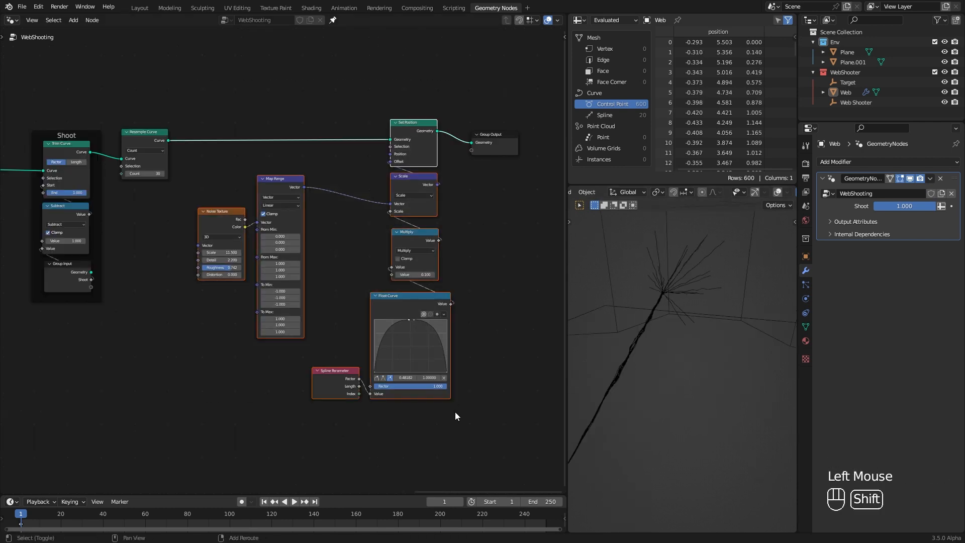
pyautogui.hotkey('shift', 'p')
pyautogui.press('F2')
pyautogui.write('N')
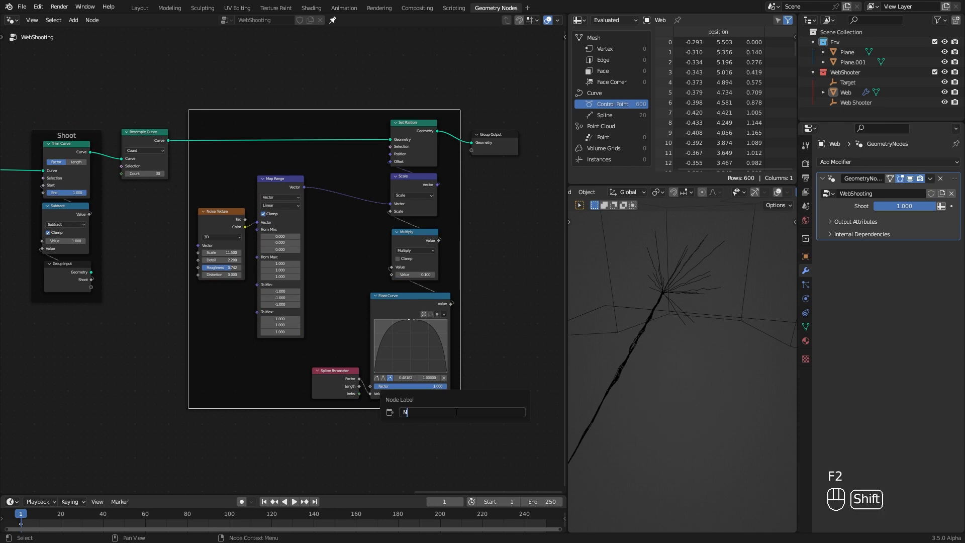
pyautogui.write('oise Displacement')
pyautogui.press('Return')
pyautogui.press('n')
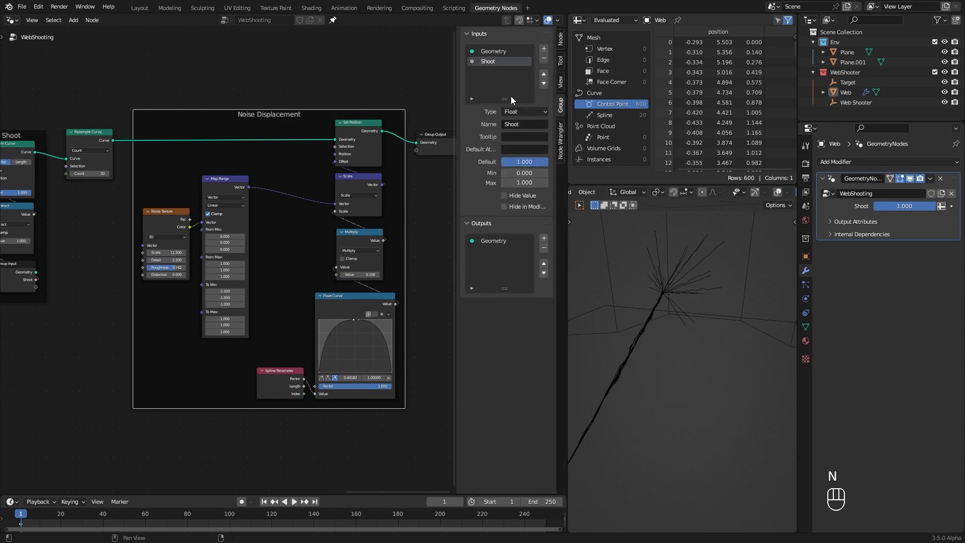
pyautogui.click(560, 38)
pyautogui.click(269, 114)
# Insert a Set Spline Type node after the Noise Displacement frame and set it to NURBS
pyautogui.hotkey('shift', 'a')
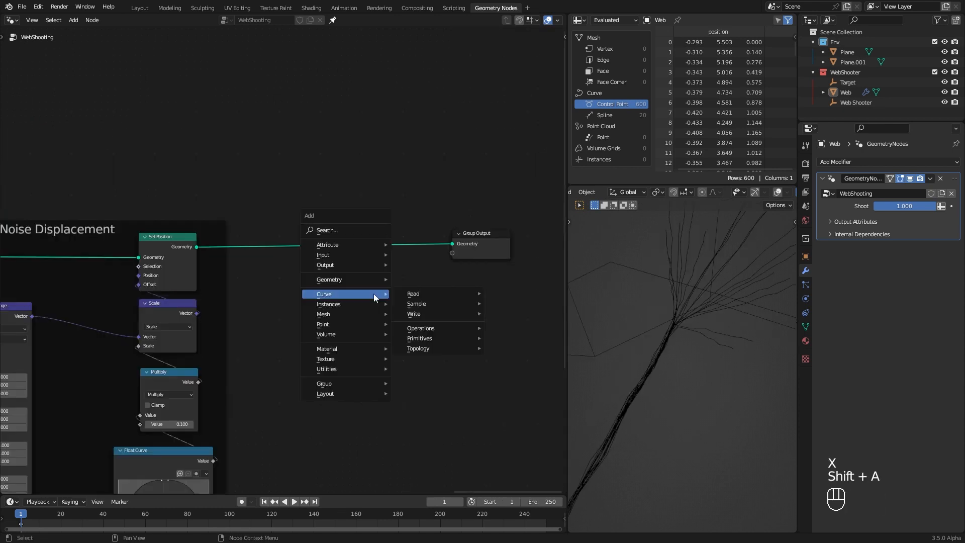
pyautogui.moveTo(437, 314)
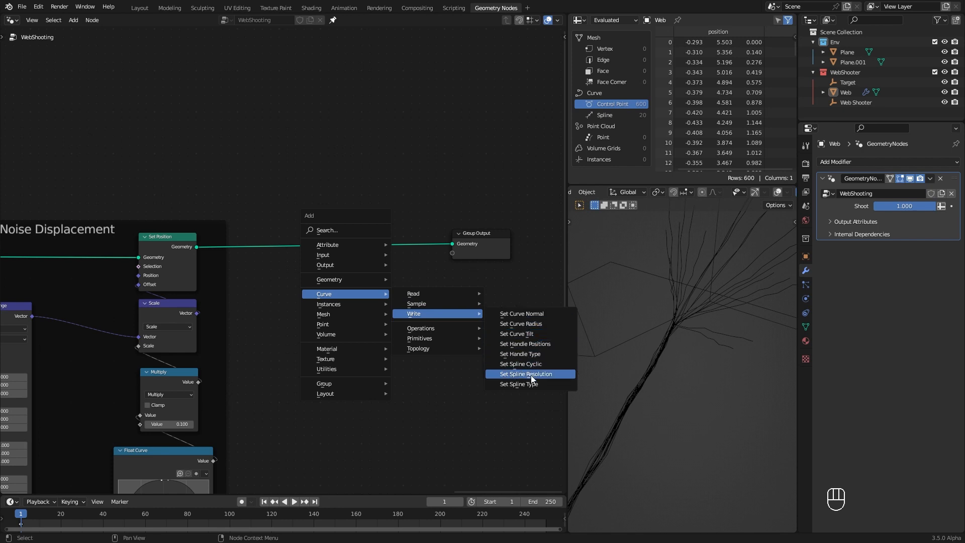
pyautogui.click(542, 387)
pyautogui.click(284, 244)
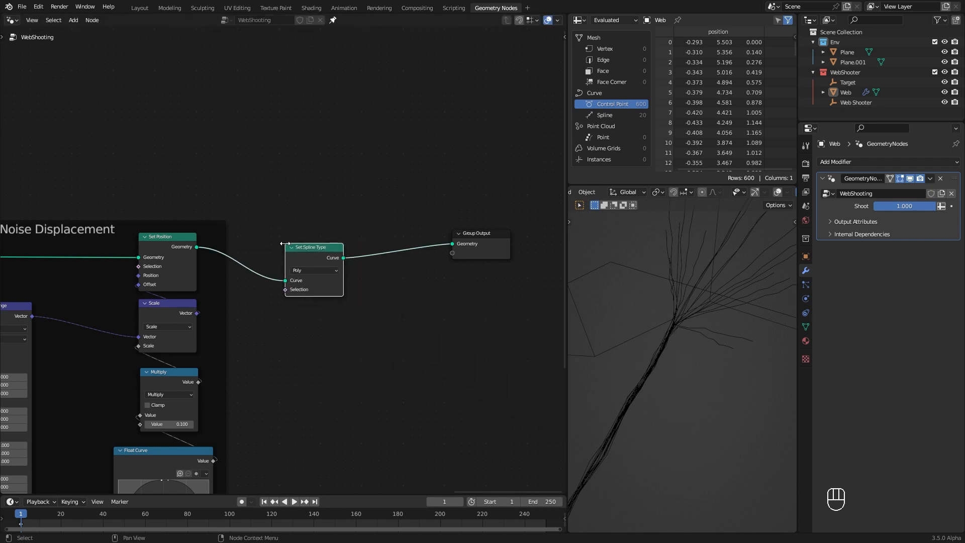
pyautogui.moveTo(312, 259); pyautogui.dragTo(291, 240)
pyautogui.click(302, 250)
pyautogui.click(299, 286)
# Try different strengths in the noise Multiply node while inspecting the web strands
pyautogui.moveTo(677, 340); pyautogui.dragTo(672, 362, button='middle')
pyautogui.moveTo(175, 425); pyautogui.dragTo(211, 365, button='middle')
pyautogui.keyDown('shift'); pyautogui.moveTo(212, 364); pyautogui.dragTo(274, 364); pyautogui.keyUp('shift')
pyautogui.keyDown('ctrl'); pyautogui.moveTo(679, 306); pyautogui.dragTo(710, 372, button='middle'); pyautogui.keyUp('ctrl')
pyautogui.moveTo(213, 364); pyautogui.dragTo(186, 364)
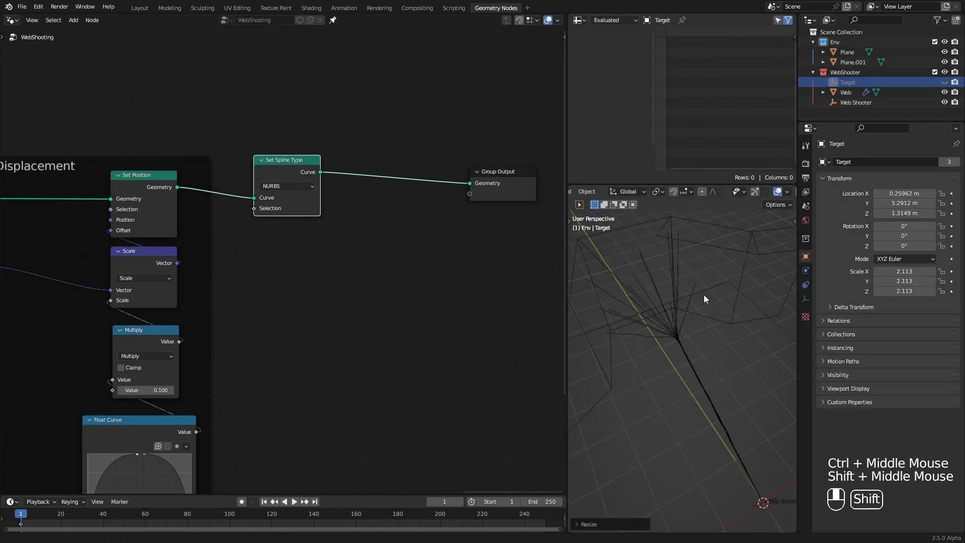
pyautogui.keyDown('shift'); pyautogui.moveTo(704, 298); pyautogui.dragTo(729, 308, button='middle'); pyautogui.keyUp('shift')
# Move the Group Output further along and insert a Join Geometry node just before it
pyautogui.keyDown('ctrl'); pyautogui.moveTo(372, 227); pyautogui.dragTo(328, 282, button='middle'); pyautogui.keyUp('ctrl')
pyautogui.moveTo(308, 207); pyautogui.dragTo(503, 193)
pyautogui.keyDown('ctrl'); pyautogui.moveTo(368, 315); pyautogui.dragTo(382, 242, button='middle'); pyautogui.keyUp('ctrl')
pyautogui.keyDown('ctrl'); pyautogui.moveTo(353, 321); pyautogui.dragTo(386, 289, button='middle'); pyautogui.keyUp('ctrl')
pyautogui.hotkey('shift', 'a')
pyautogui.moveTo(380, 218)
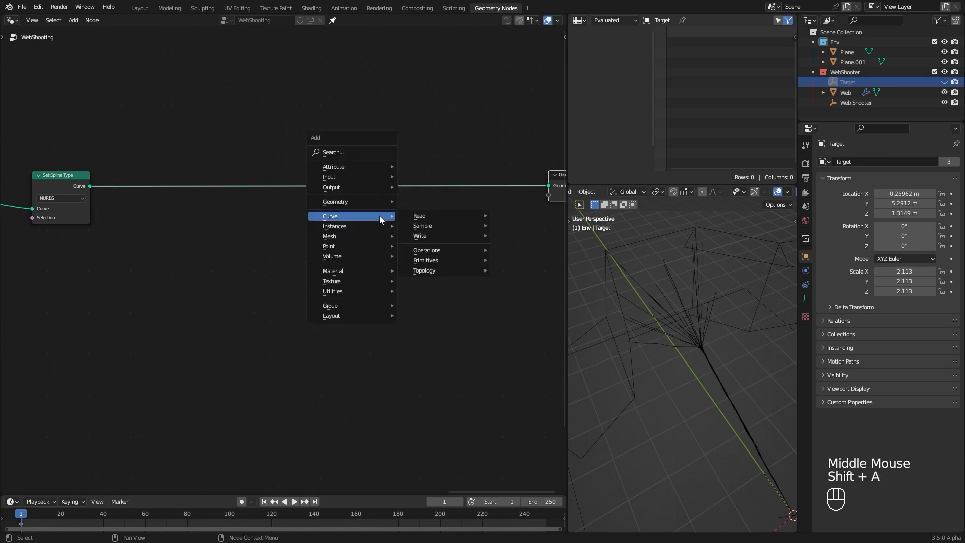
pyautogui.moveTo(359, 201)
pyautogui.click(450, 250)
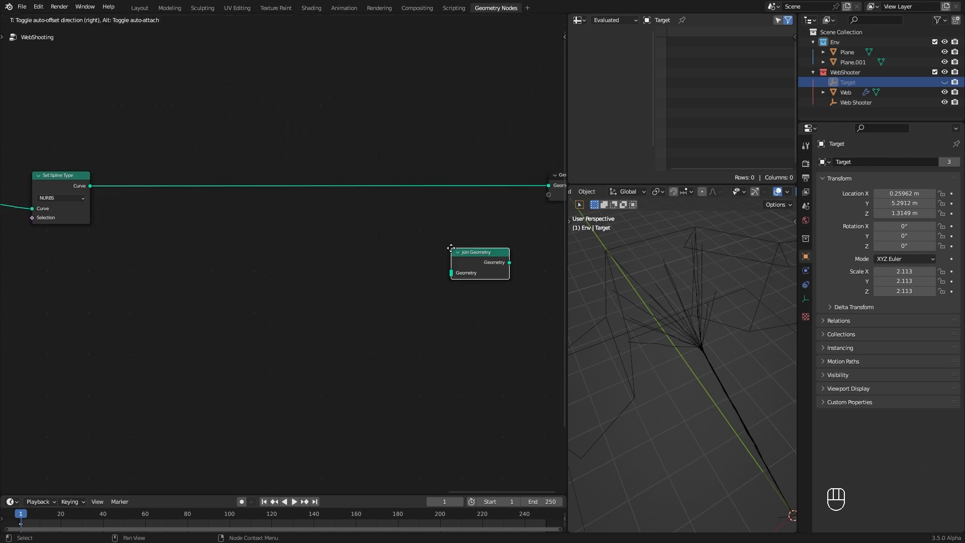
pyautogui.click(468, 170)
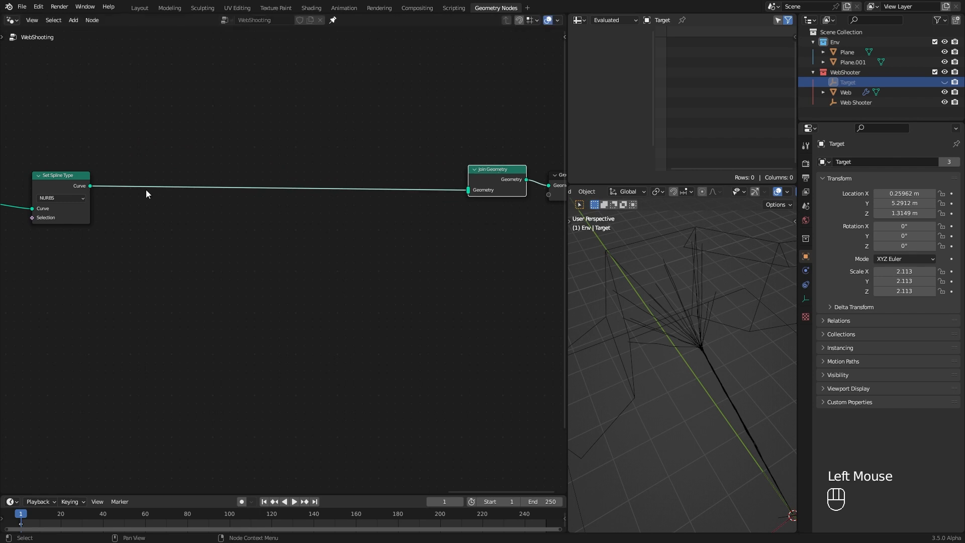
# Branch the Set Spline Type node's Curve output into a new Delete Geometry node placed below the main link
pyautogui.moveTo(161, 319)
pyautogui.keyDown('ctrl'); pyautogui.mouseDown(button='middle')
pyautogui.moveTo(173, 271)
pyautogui.moveTo(169, 307)
pyautogui.mouseUp(button='middle'); pyautogui.keyUp('ctrl')
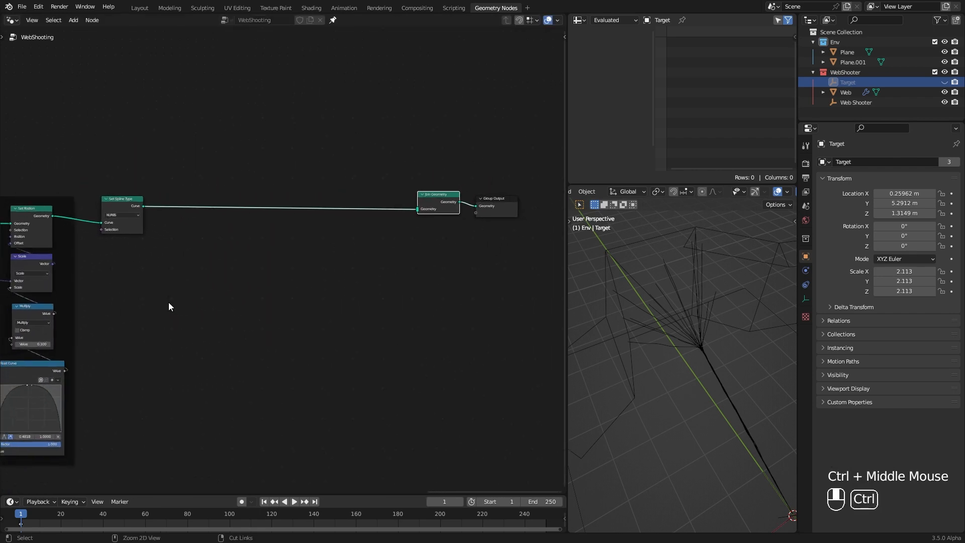
pyautogui.moveTo(677, 304); pyautogui.dragTo(674, 305, button='middle')
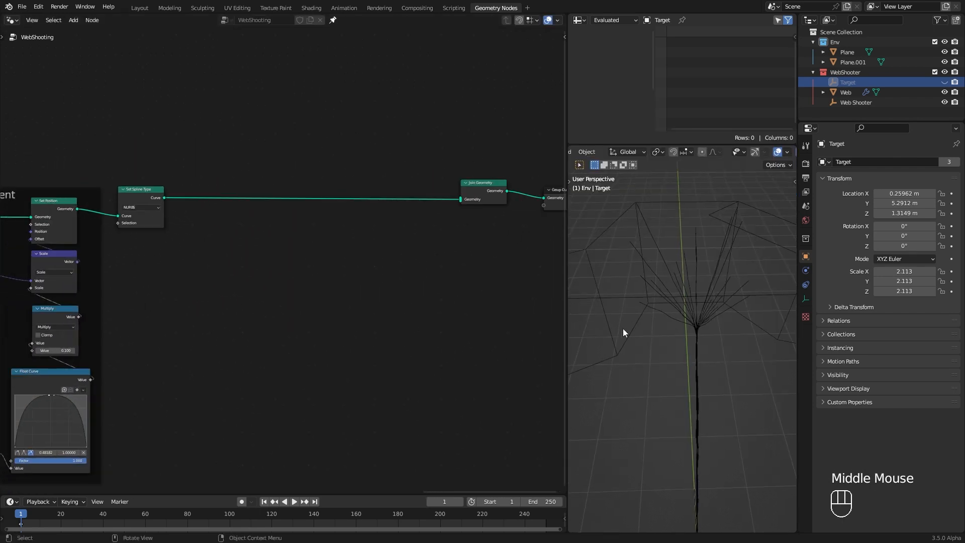
pyautogui.moveTo(647, 343); pyautogui.dragTo(694, 249, button='middle')
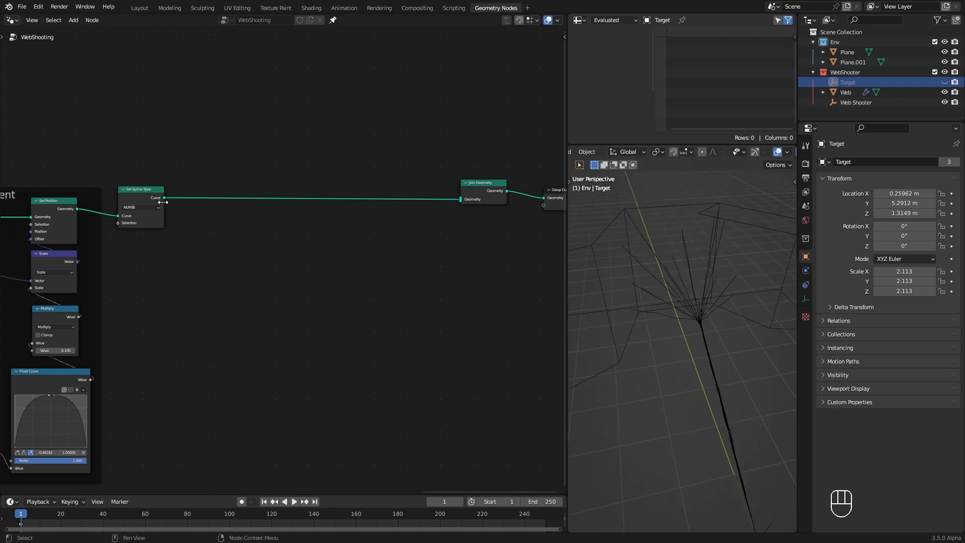
pyautogui.moveTo(163, 199); pyautogui.dragTo(284, 312)
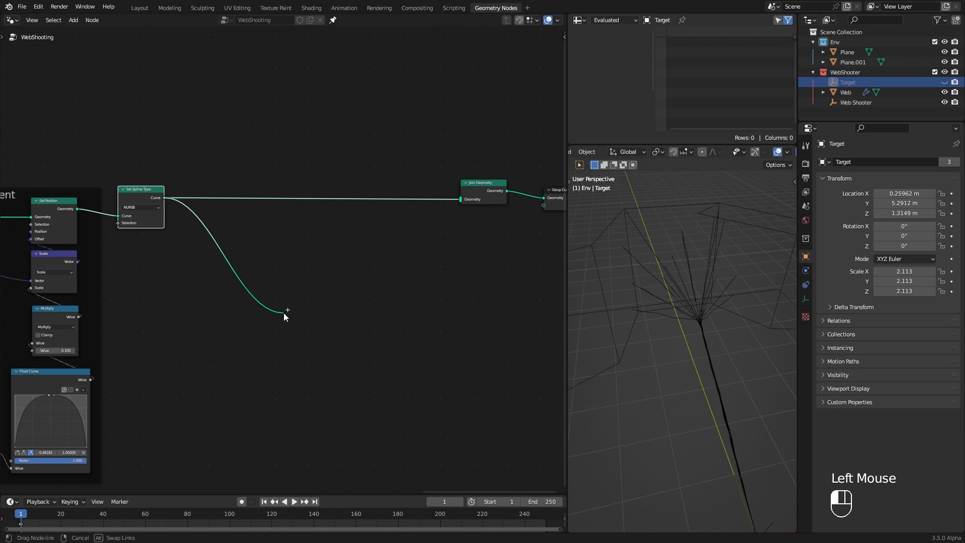
pyautogui.moveTo(283, 313); pyautogui.dragTo(283, 313)
pyautogui.write('dele')
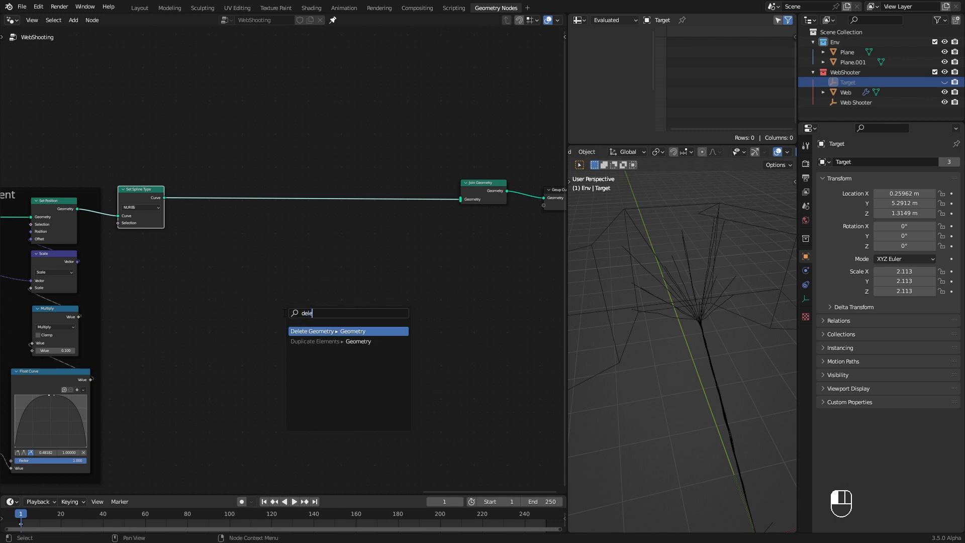
pyautogui.click(311, 331)
pyautogui.click(297, 308)
# Try sending the Delete Geometry result straight to the Group Output, and reconnect Join Geometry to it
pyautogui.moveTo(303, 285); pyautogui.dragTo(473, 243)
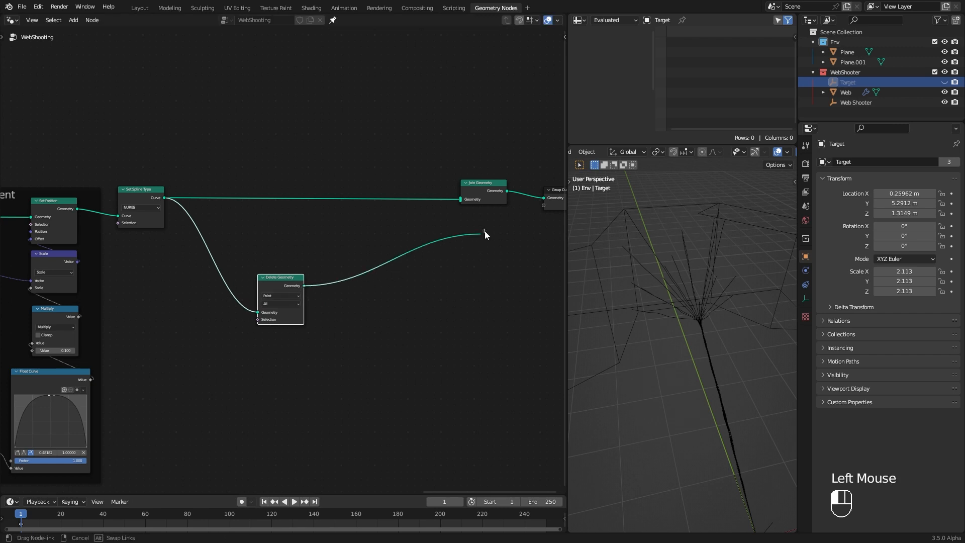
pyautogui.moveTo(504, 210); pyautogui.dragTo(462, 208)
pyautogui.moveTo(542, 201); pyautogui.dragTo(542, 201)
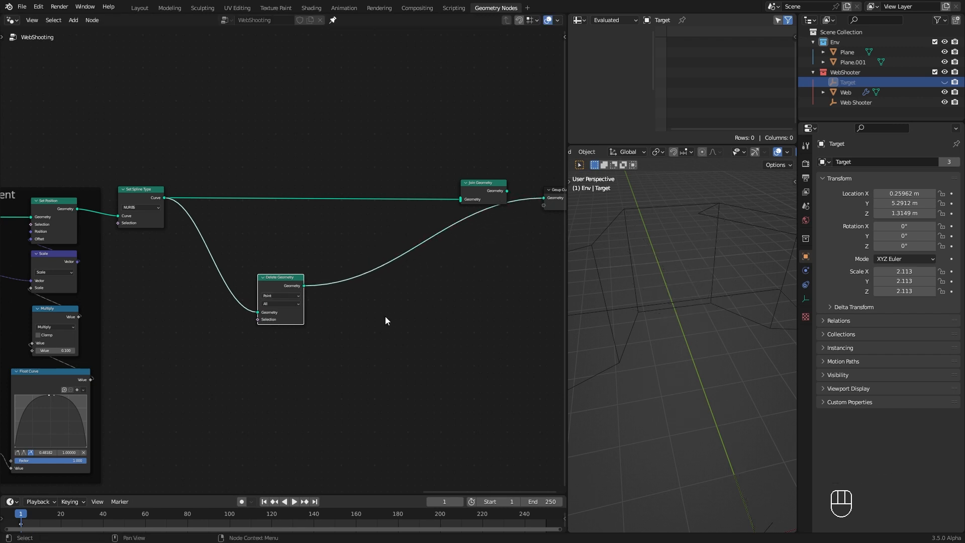
pyautogui.moveTo(276, 338); pyautogui.dragTo(310, 312, button='middle')
pyautogui.moveTo(308, 254); pyautogui.dragTo(364, 241)
pyautogui.keyDown('ctrl'); pyautogui.moveTo(335, 381); pyautogui.dragTo(436, 224, button='middle'); pyautogui.keyUp('ctrl')
pyautogui.moveTo(457, 170); pyautogui.dragTo(504, 179)
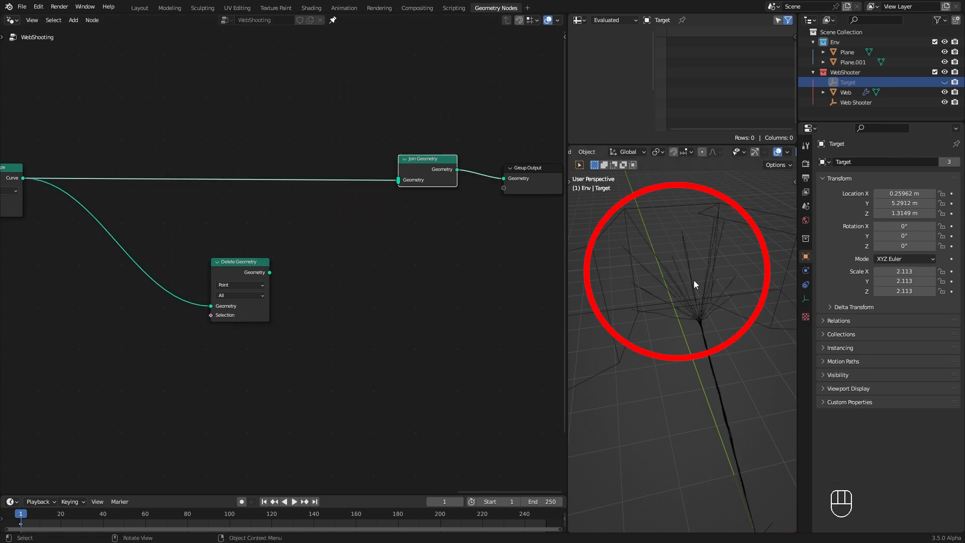
# Reposition the Delete Geometry node and add an Index node below the Set Spline Type node
pyautogui.moveTo(526, 278); pyautogui.dragTo(161, 225, button='middle')
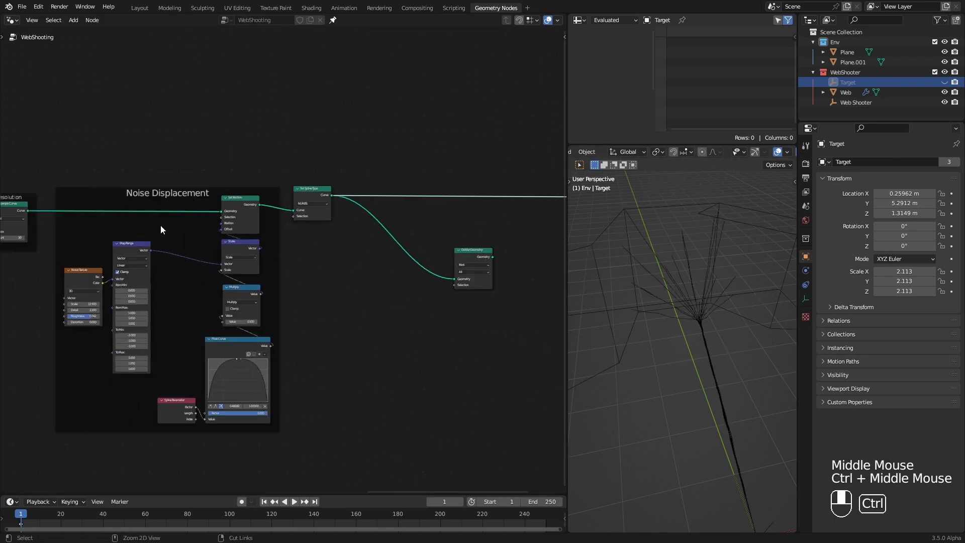
pyautogui.moveTo(230, 265); pyautogui.dragTo(470, 264, button='middle')
pyautogui.moveTo(225, 313)
pyautogui.keyDown('ctrl'); pyautogui.mouseDown(button='middle')
pyautogui.moveTo(253, 253)
pyautogui.moveTo(244, 244)
pyautogui.moveTo(235, 246)
pyautogui.moveTo(224, 303)
pyautogui.mouseUp(button='middle'); pyautogui.keyUp('ctrl')
pyautogui.moveTo(555, 275); pyautogui.dragTo(274, 239, button='middle')
pyautogui.moveTo(389, 274); pyautogui.dragTo(249, 267, button='middle')
pyautogui.moveTo(354, 247); pyautogui.dragTo(377, 211)
pyautogui.hotkey('shift', 'a')
pyautogui.click(170, 218)
pyautogui.write('inde')
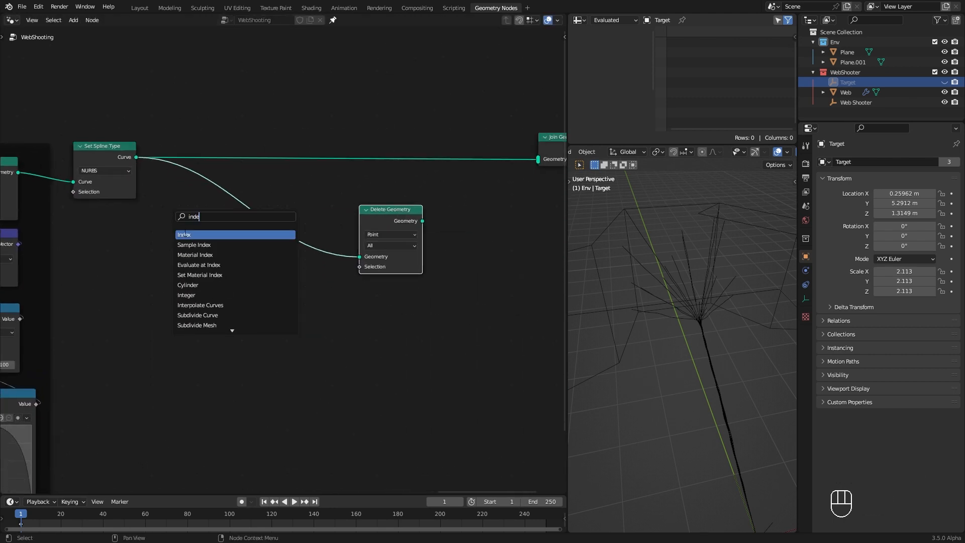
pyautogui.press('Return')
pyautogui.click(149, 345)
# Connect the Index output to a new Modulo math node with its second value set to 30
pyautogui.moveTo(202, 337); pyautogui.dragTo(227, 280)
pyautogui.moveTo(274, 353); pyautogui.dragTo(274, 354)
pyautogui.write('modulo')
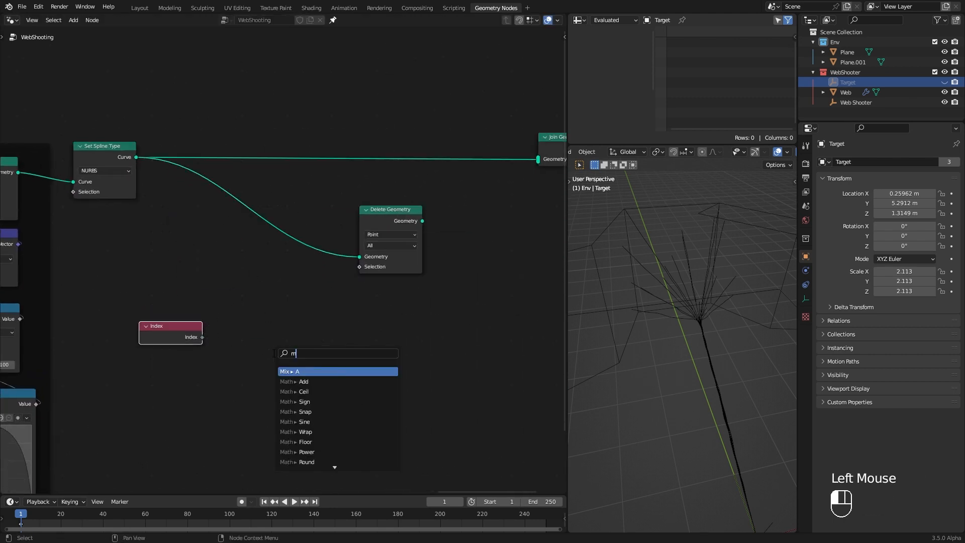
pyautogui.press('Return')
pyautogui.click(242, 332)
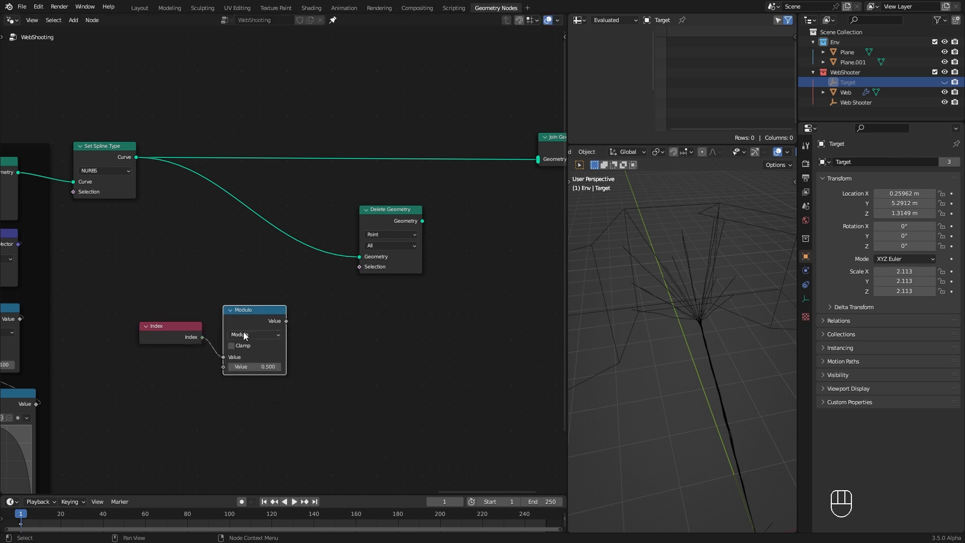
pyautogui.click(254, 366)
pyautogui.write('30')
pyautogui.press('Return')
pyautogui.moveTo(248, 318); pyautogui.dragTo(247, 322)
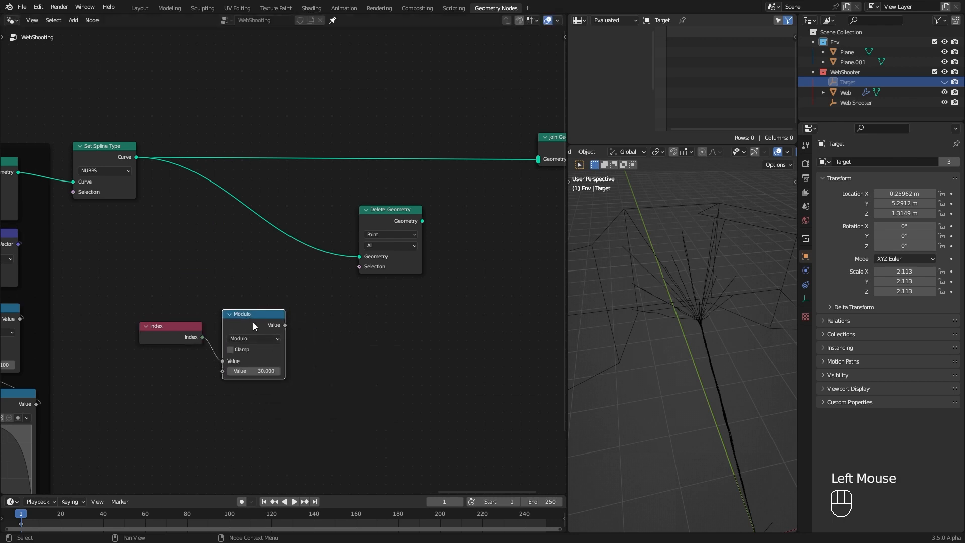
# Preview the Modulo value on the Set Spline Type curve with a Viewer node and examine the control point values in the spreadsheet
pyautogui.keyDown('ctrl'); pyautogui.keyDown('shift'); pyautogui.click(257, 324); pyautogui.keyUp('shift'); pyautogui.keyUp('ctrl')
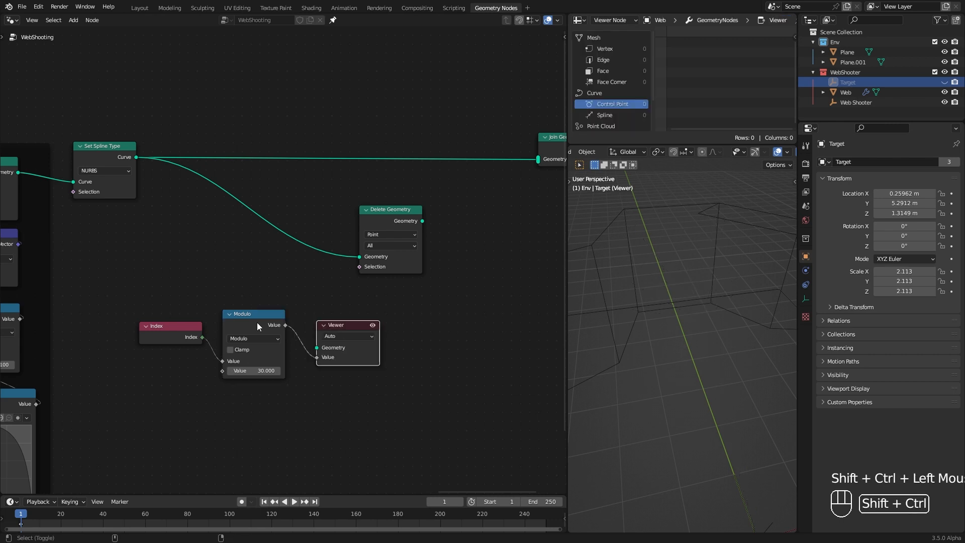
pyautogui.keyDown('ctrl'); pyautogui.keyDown('shift'); pyautogui.click(131, 164); pyautogui.keyUp('shift'); pyautogui.keyUp('ctrl')
pyautogui.moveTo(335, 330); pyautogui.dragTo(384, 296)
pyautogui.moveTo(794, 49); pyautogui.dragTo(795, 55)
pyautogui.moveTo(710, 143); pyautogui.dragTo(711, 330)
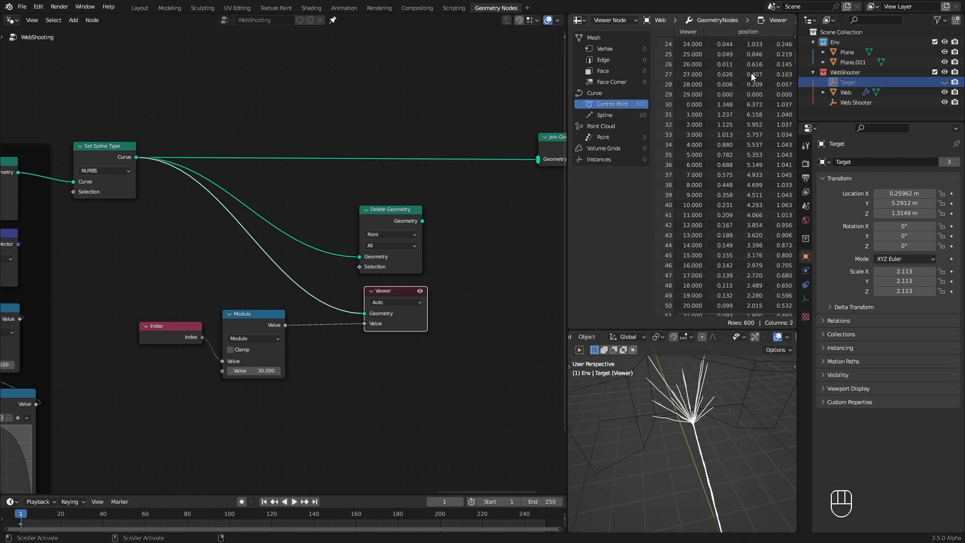
pyautogui.click(795, 58)
pyautogui.moveTo(794, 57); pyautogui.dragTo(798, 35)
pyautogui.scroll(-2, 718, 252)
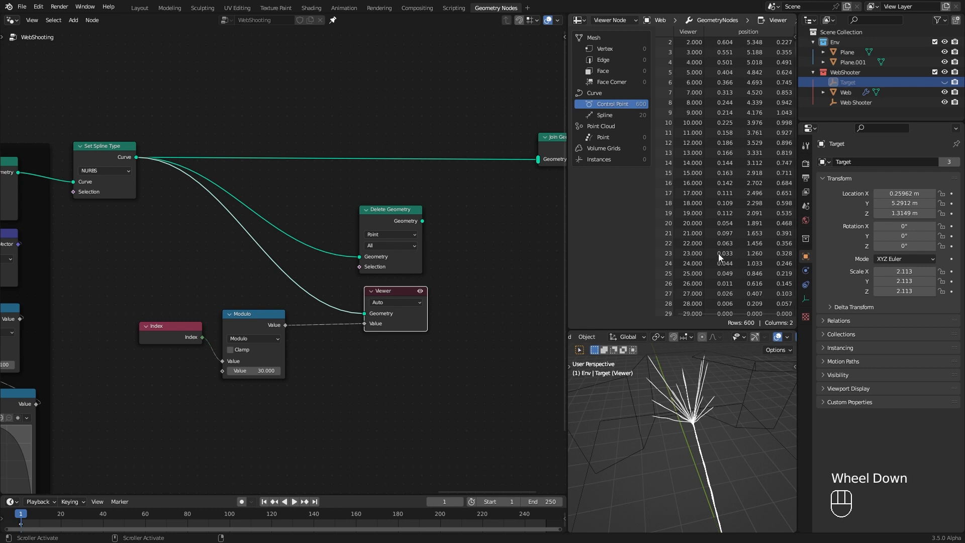
# Duplicate the Modulo node below itself, change the copy to Divide and set its first value to 30
pyautogui.click(237, 242)
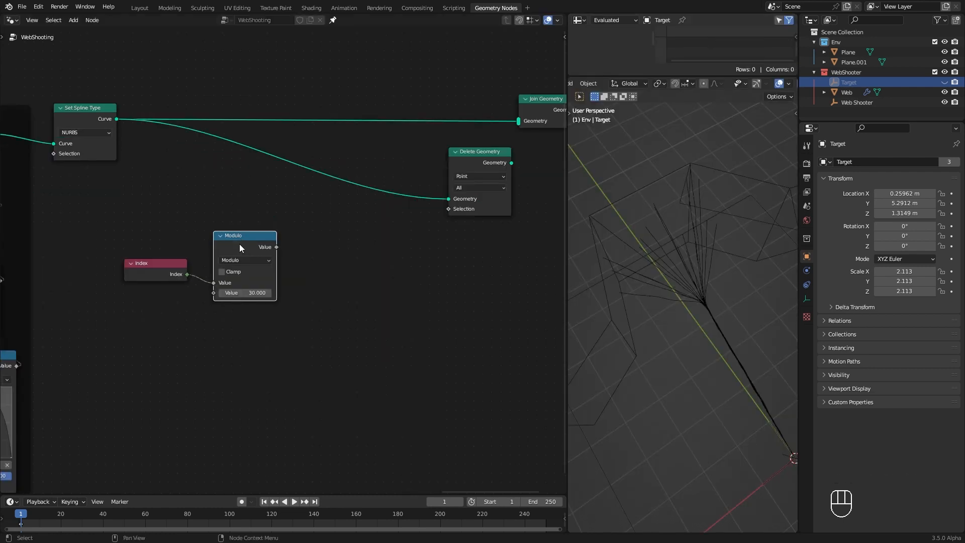
pyautogui.hotkey('shift', 'd')
pyautogui.click(250, 337)
pyautogui.click(250, 335)
pyautogui.click(246, 391)
pyautogui.click(250, 357)
pyautogui.write('30')
pyautogui.click(310, 365)
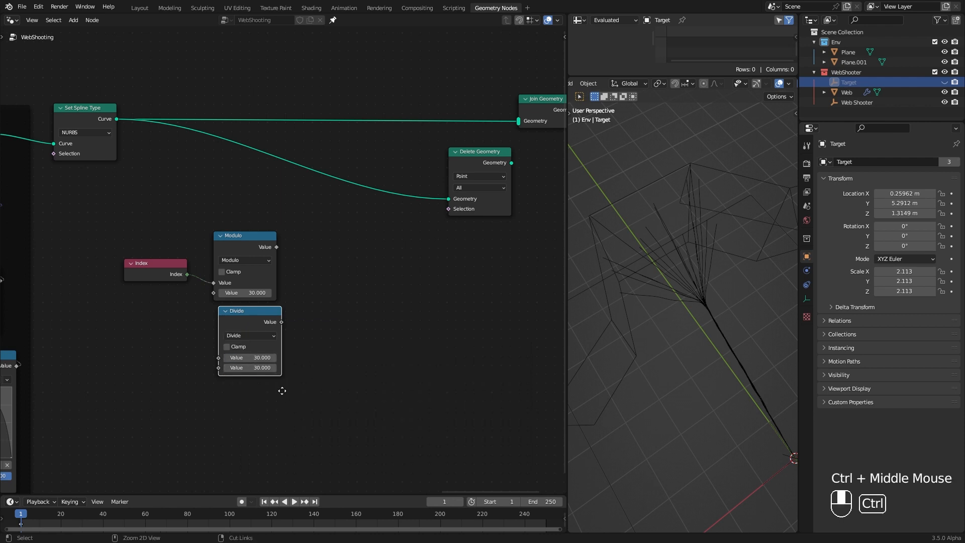
pyautogui.keyDown('ctrl'); pyautogui.moveTo(282, 390); pyautogui.dragTo(287, 379, button='middle'); pyautogui.keyUp('ctrl')
pyautogui.moveTo(243, 330); pyautogui.dragTo(237, 339)
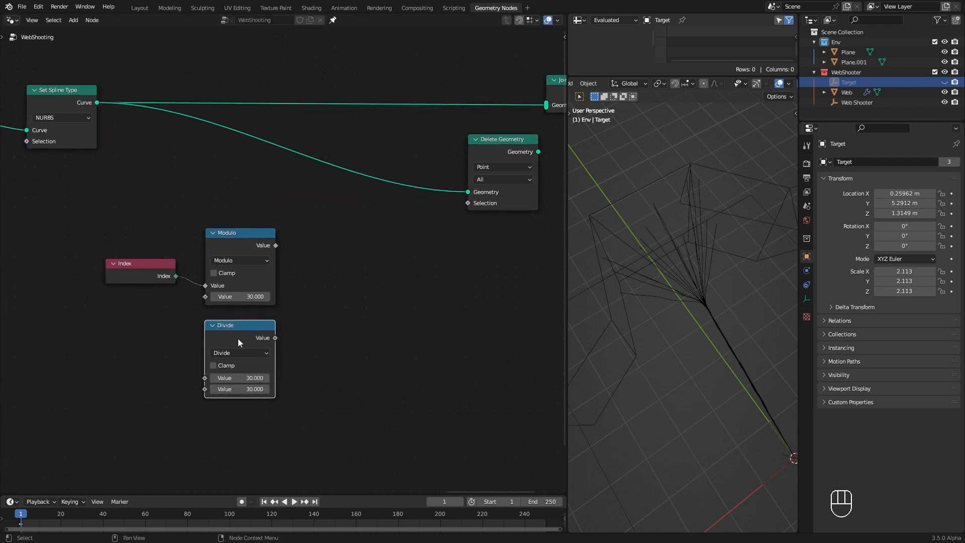
# Set the Divide node's second value to 3 and settle the node below the Modulo node
pyautogui.click(240, 389)
pyautogui.write('3')
pyautogui.click(315, 372)
pyautogui.moveTo(248, 341); pyautogui.dragTo(246, 343)
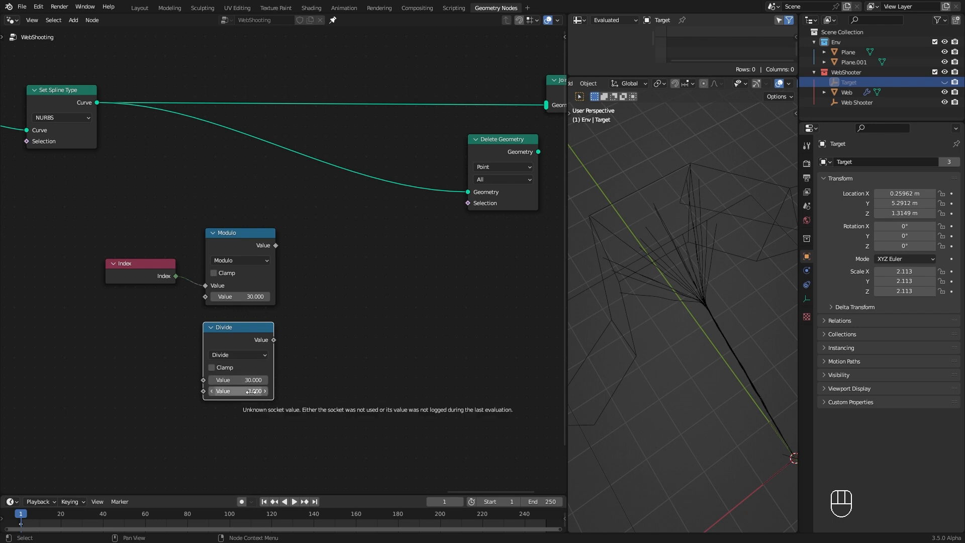
# Add a Greater Than comparison node with the Modulo value as A and the Divide value as B
pyautogui.moveTo(275, 245); pyautogui.dragTo(358, 287)
pyautogui.write('gre')
pyautogui.press('Return')
pyautogui.click(382, 276)
pyautogui.moveTo(275, 340); pyautogui.dragTo(345, 318)
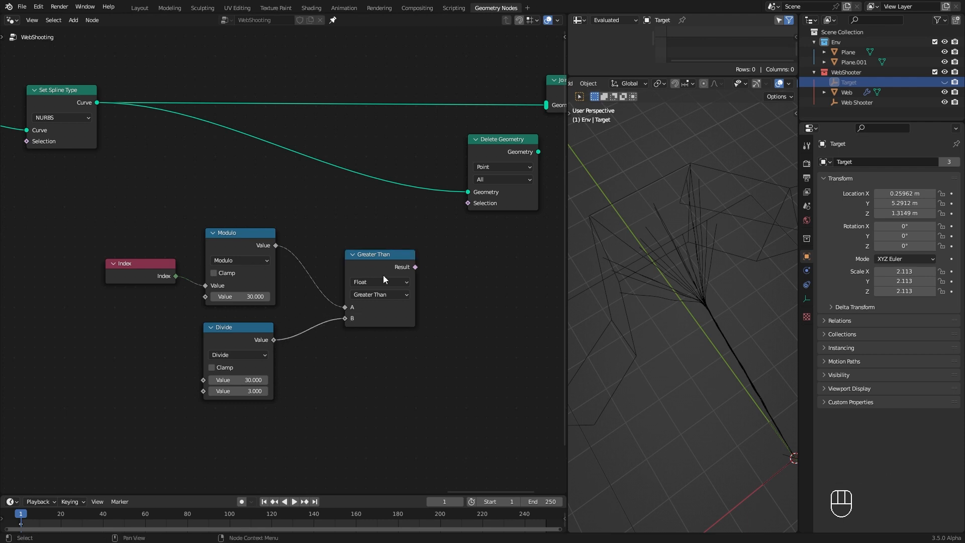
# Feed the Greater Than result into the Delete Geometry Selection and link Delete Geometry directly to the Group Output
pyautogui.moveTo(384, 275); pyautogui.dragTo(469, 203)
pyautogui.moveTo(490, 247); pyautogui.dragTo(376, 293, button='middle')
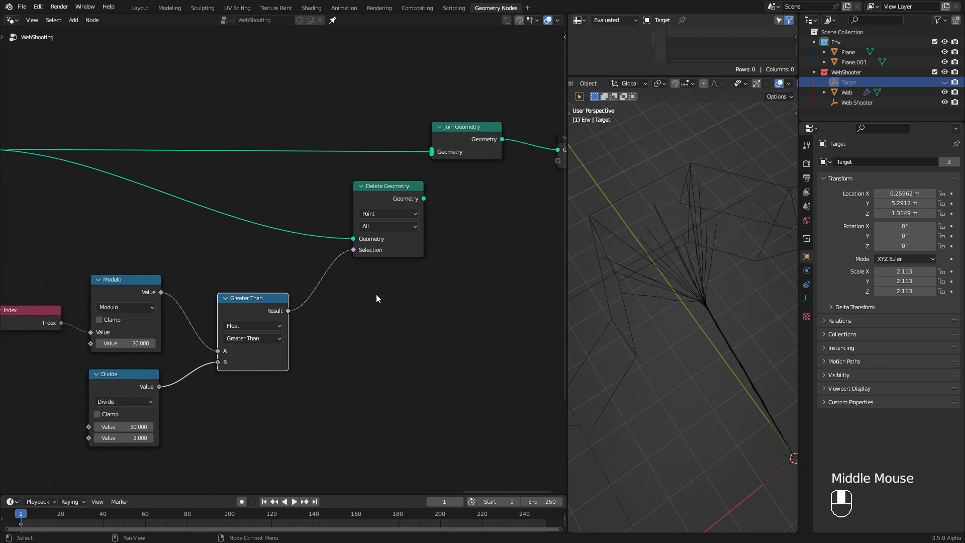
pyautogui.moveTo(423, 199); pyautogui.dragTo(510, 154)
pyautogui.moveTo(698, 355); pyautogui.dragTo(695, 321, button='middle')
pyautogui.moveTo(251, 367); pyautogui.dragTo(335, 336, button='middle')
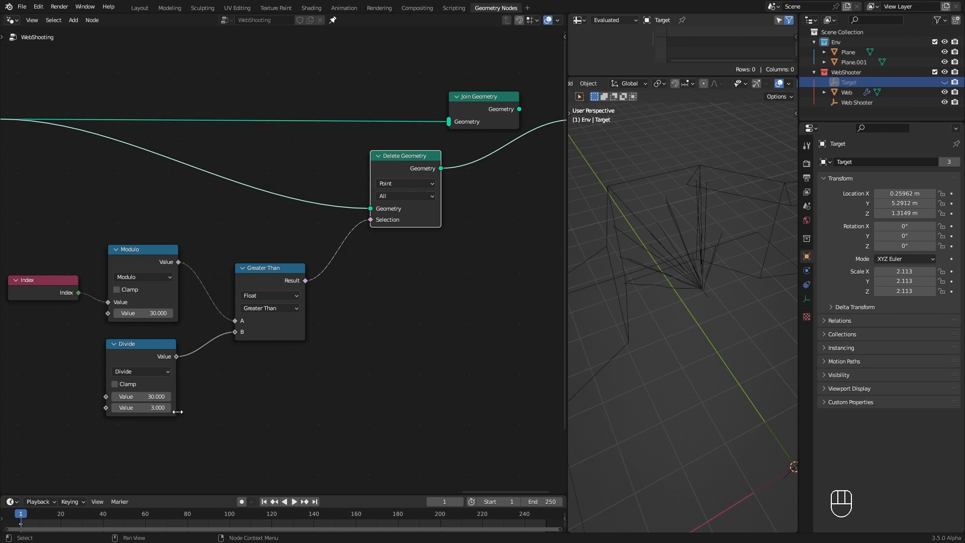
pyautogui.moveTo(285, 284); pyautogui.dragTo(315, 265)
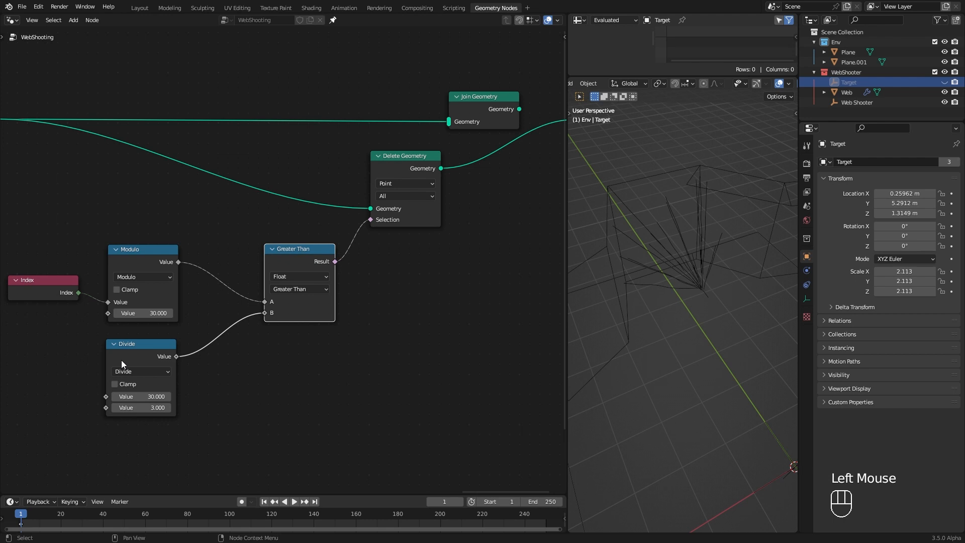
# Duplicate the Divide node, insert the copy between Divide and Greater Than, change it to Floor and tidy the nodes
pyautogui.doubleClick(121, 360)
pyautogui.moveTo(257, 393); pyautogui.dragTo(330, 367, button='middle')
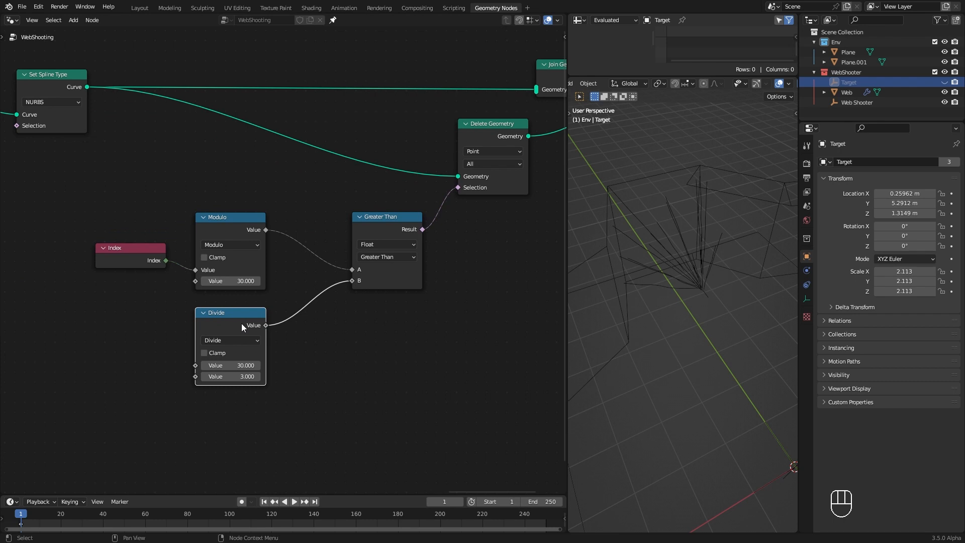
pyautogui.moveTo(241, 325); pyautogui.dragTo(218, 324)
pyautogui.click(217, 323)
pyautogui.hotkey('shift', 'd')
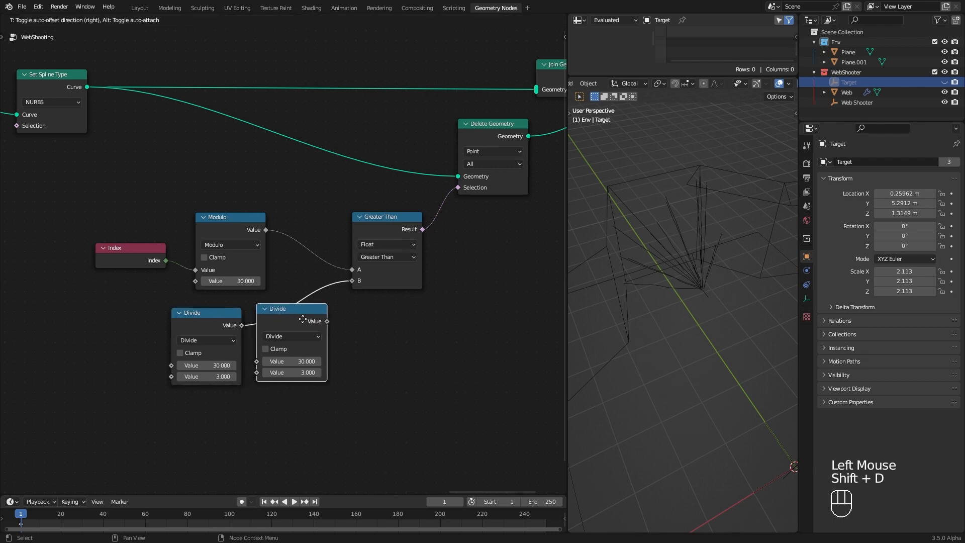
pyautogui.click(303, 319)
pyautogui.moveTo(218, 318); pyautogui.dragTo(245, 318)
pyautogui.click(325, 322)
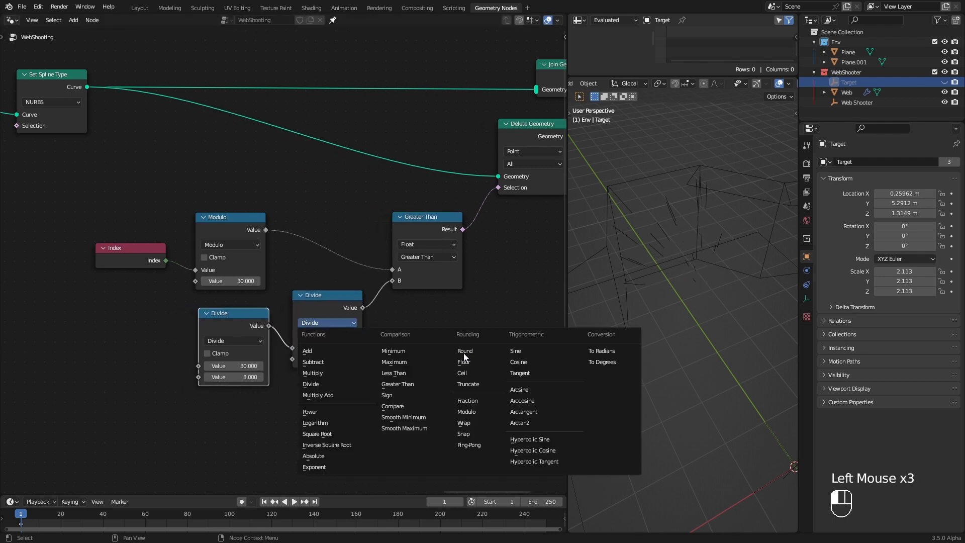
pyautogui.click(487, 362)
pyautogui.moveTo(309, 301); pyautogui.dragTo(308, 297)
pyautogui.moveTo(243, 313); pyautogui.dragTo(244, 313)
pyautogui.moveTo(395, 270); pyautogui.dragTo(381, 267)
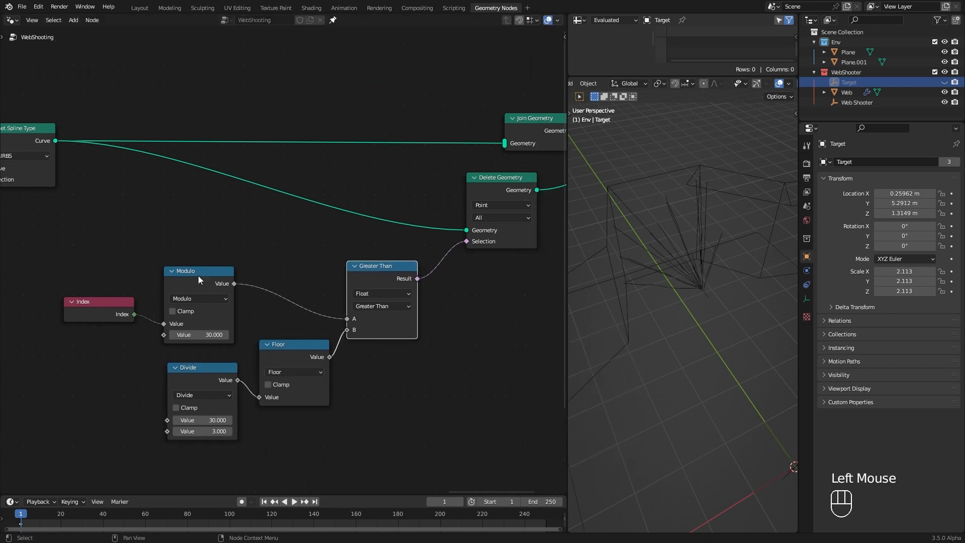
# Try moving the Web Shooter empty to test how the trimmed web responds
pyautogui.click(854, 102)
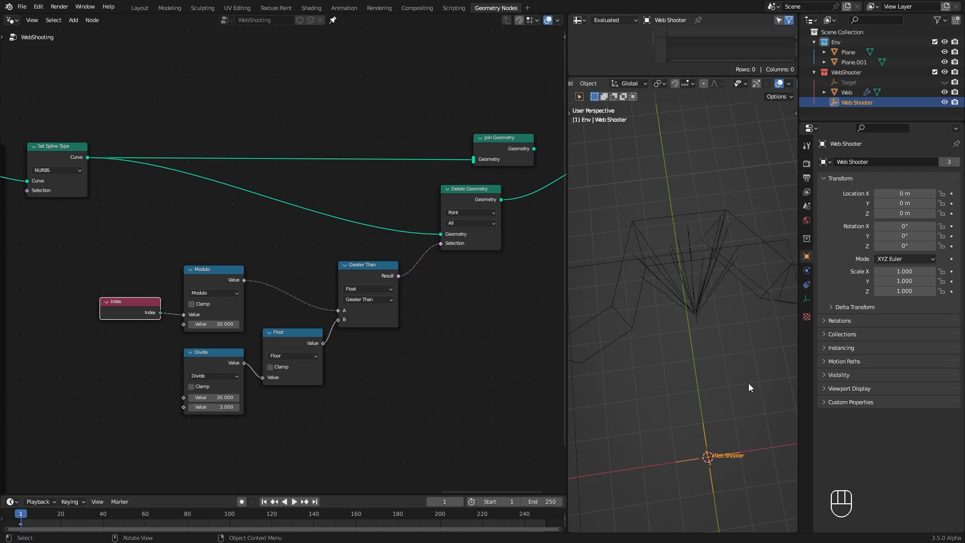
pyautogui.press('g')
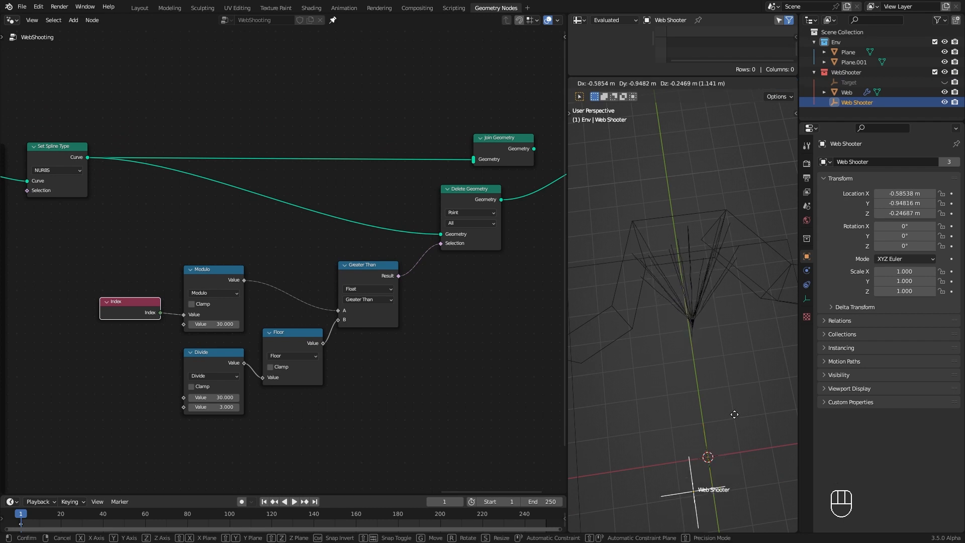
pyautogui.press('Escape')
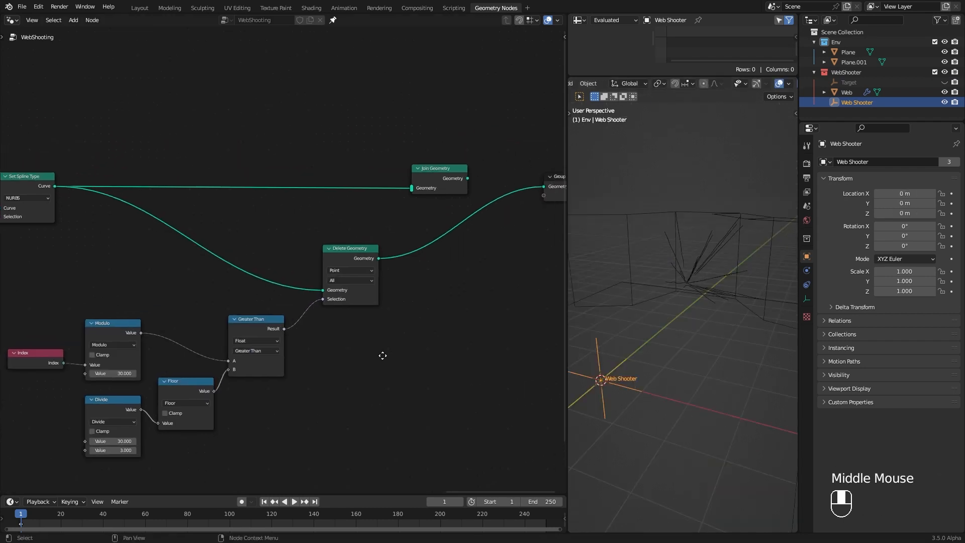
# Add a Curve to Points node after Delete Geometry and connect its Points output to the Group Output
pyautogui.moveTo(380, 257); pyautogui.dragTo(295, 323, button='middle')
pyautogui.moveTo(294, 323); pyautogui.dragTo(360, 381)
pyautogui.write('curve to p')
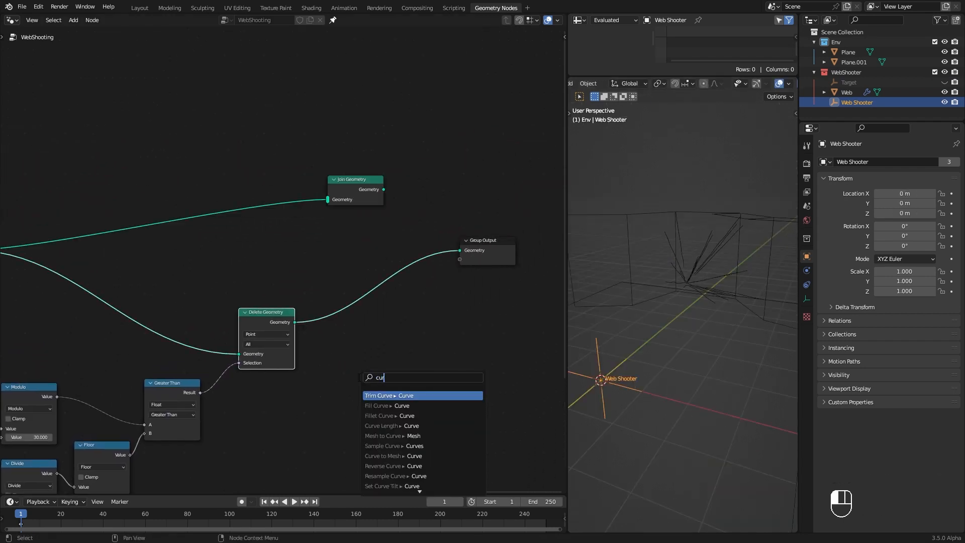
pyautogui.press('Return')
pyautogui.click(382, 349)
pyautogui.moveTo(395, 329); pyautogui.dragTo(459, 250)
pyautogui.moveTo(663, 289); pyautogui.dragTo(716, 274, button='middle')
pyautogui.click(388, 387)
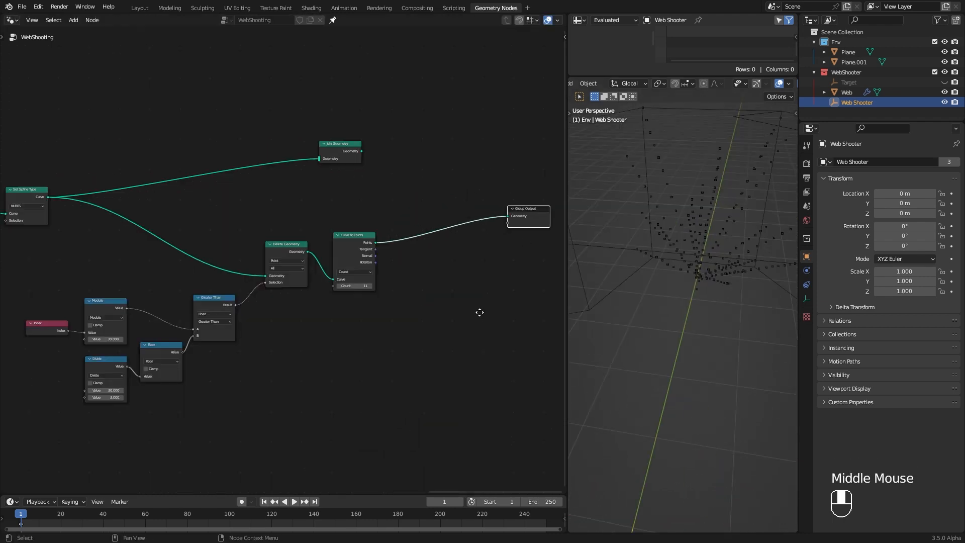
# Insert an Instance on Points node between Curve to Points and the Group Output
pyautogui.keyDown('ctrl'); pyautogui.moveTo(478, 312); pyautogui.dragTo(341, 273, button='middle'); pyautogui.keyUp('ctrl')
pyautogui.click(342, 274)
pyautogui.hotkey('shift', 'a')
pyautogui.moveTo(382, 351)
pyautogui.click(433, 354)
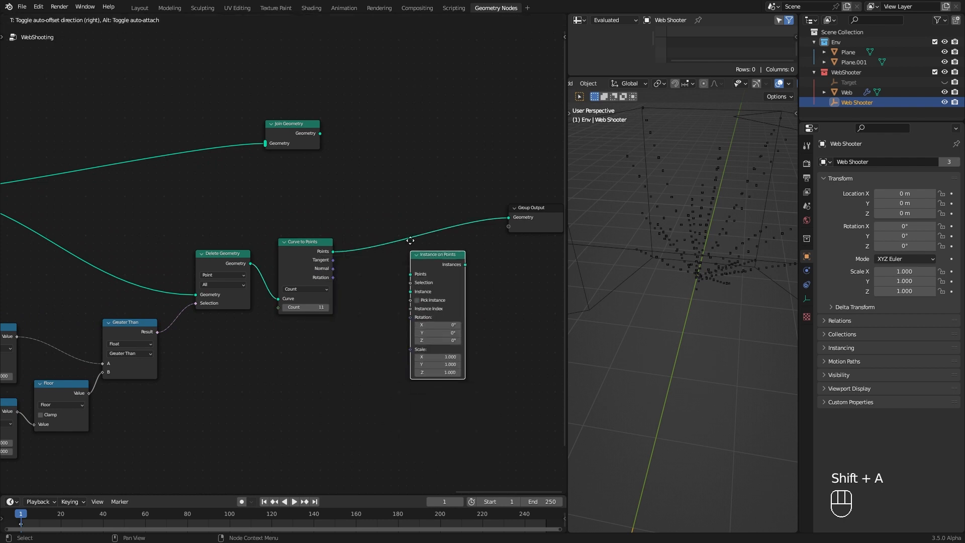
pyautogui.click(438, 235)
# Add a Curve Line as the Instance input of Instance on Points and set the Curve to Points count to 10
pyautogui.hotkey('shift', 'a')
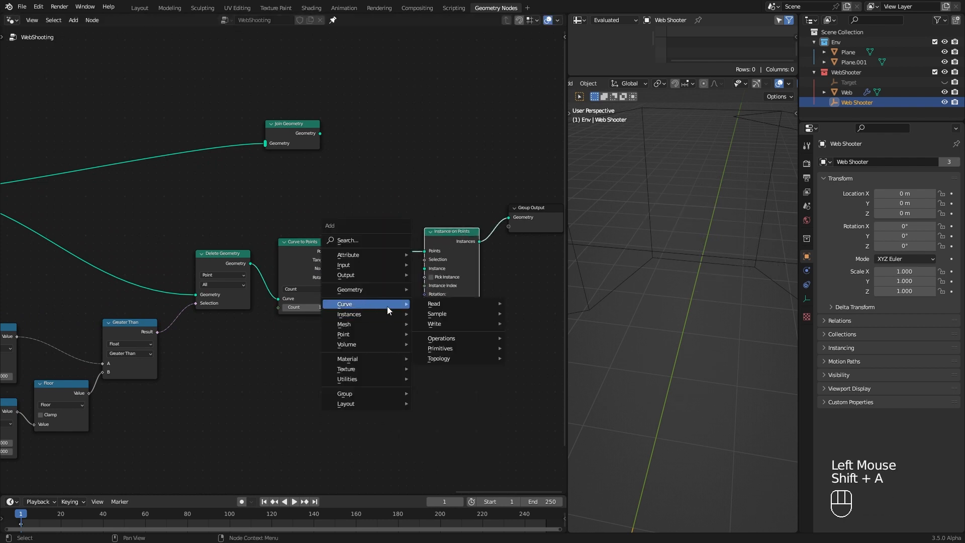
pyautogui.moveTo(387, 306)
pyautogui.moveTo(456, 349)
pyautogui.click(532, 385)
pyautogui.click(339, 266)
pyautogui.moveTo(407, 288); pyautogui.dragTo(383, 269)
pyautogui.click(284, 307)
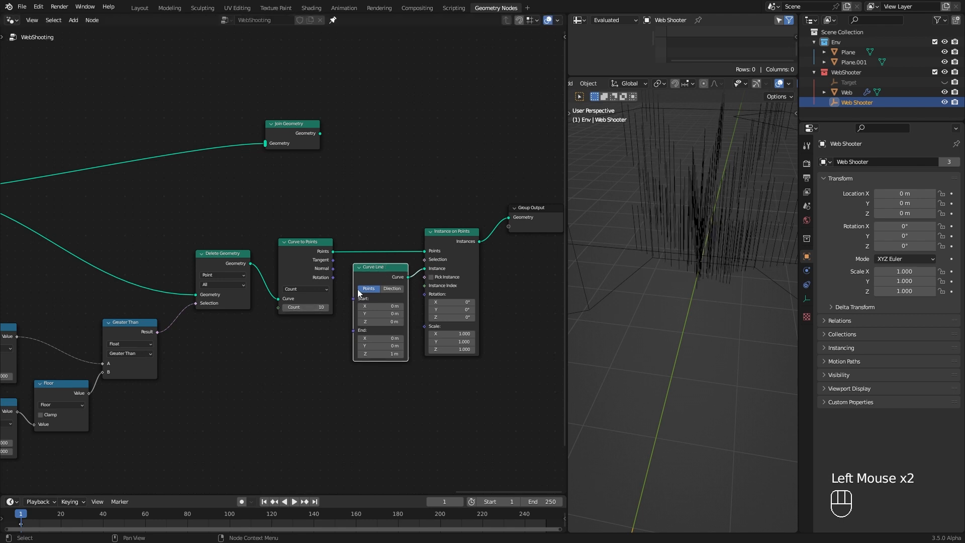
# Group the nodes from the Index chain through Instance on Points in a frame labelled "Secondary Webs"
pyautogui.scroll(-2, 535, 153)
pyautogui.moveTo(99, 221); pyautogui.dragTo(468, 395)
pyautogui.hotkey('shift', 'p')
pyautogui.press('F2')
pyautogui.write('Secondary')
pyautogui.write('Webs')
pyautogui.press('Return')
pyautogui.press('n')
# Join the Secondary Webs instances with the main strands in Join Geometry, connect it to the Group Output and save the file
pyautogui.moveTo(389, 228); pyautogui.dragTo(528, 234)
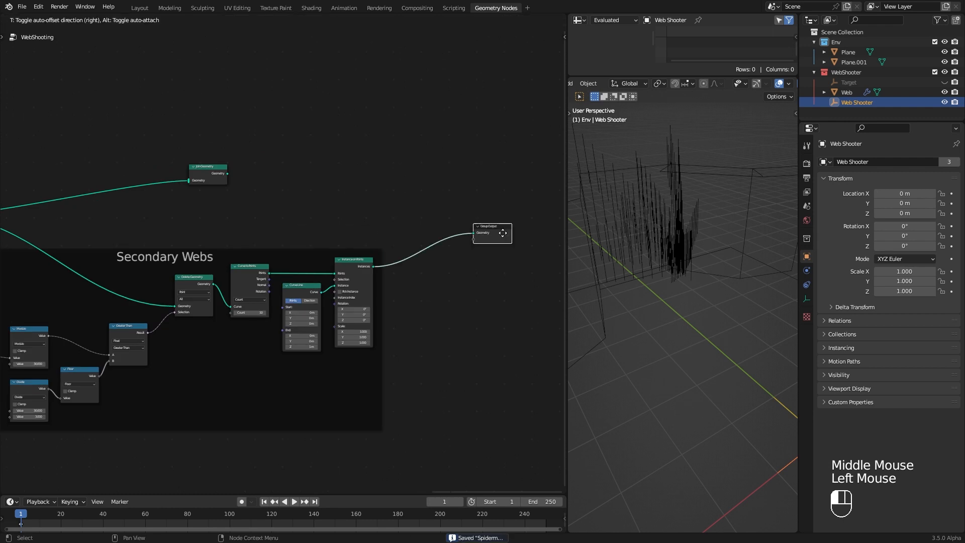
pyautogui.moveTo(213, 168); pyautogui.dragTo(455, 193)
pyautogui.click(375, 268)
pyautogui.moveTo(375, 268); pyautogui.dragTo(428, 201)
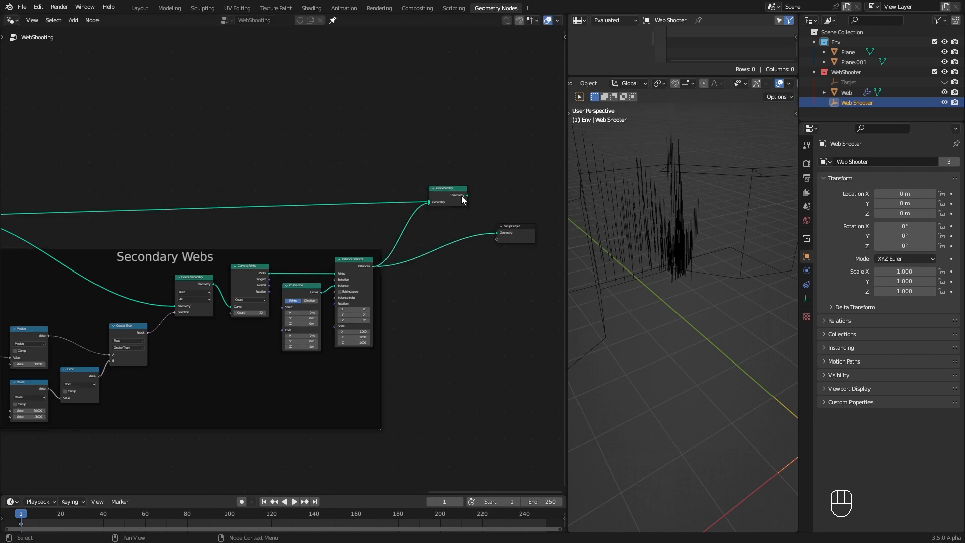
pyautogui.keyDown('alt'); pyautogui.keyDown('shift'); pyautogui.click(454, 195); pyautogui.keyUp('shift'); pyautogui.keyUp('alt')
pyautogui.moveTo(467, 195); pyautogui.dragTo(528, 230)
pyautogui.moveTo(447, 193); pyautogui.dragTo(450, 204)
pyautogui.hotkey('ctrl', 's')
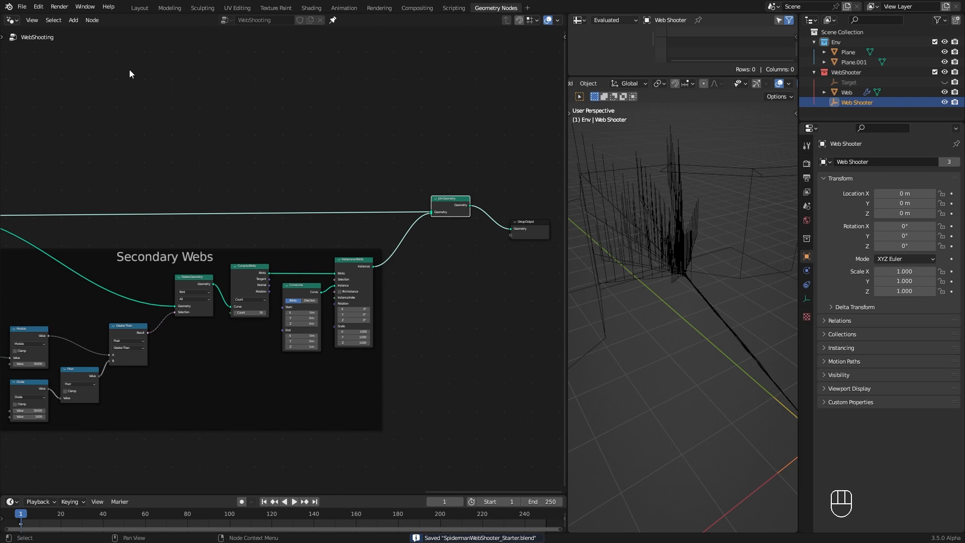
# Save the file and move the Join Geometry and Group Output nodes farther away to make room after Instance on Points
pyautogui.keyDown('ctrl'); pyautogui.moveTo(129, 77); pyautogui.dragTo(312, 331, button='middle'); pyautogui.keyUp('ctrl')
pyautogui.hotkey('ctrl', 's')
pyautogui.moveTo(410, 275); pyautogui.dragTo(509, 242)
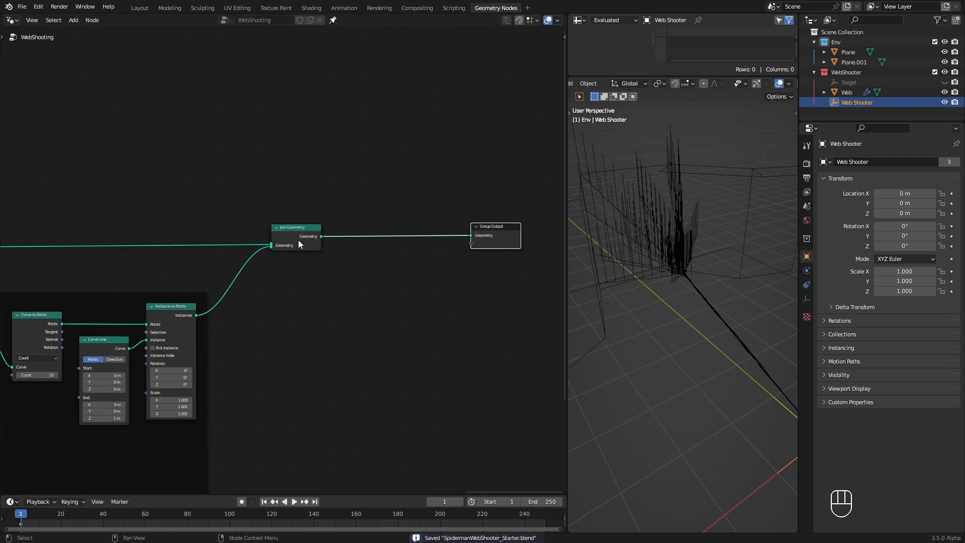
pyautogui.moveTo(311, 242); pyautogui.dragTo(447, 242)
pyautogui.moveTo(386, 174); pyautogui.dragTo(475, 243)
pyautogui.click(379, 346)
pyautogui.moveTo(367, 390); pyautogui.dragTo(237, 365, button='middle')
pyautogui.moveTo(257, 174); pyautogui.dragTo(387, 256)
pyautogui.moveTo(302, 202); pyautogui.dragTo(493, 202)
pyautogui.click(375, 321)
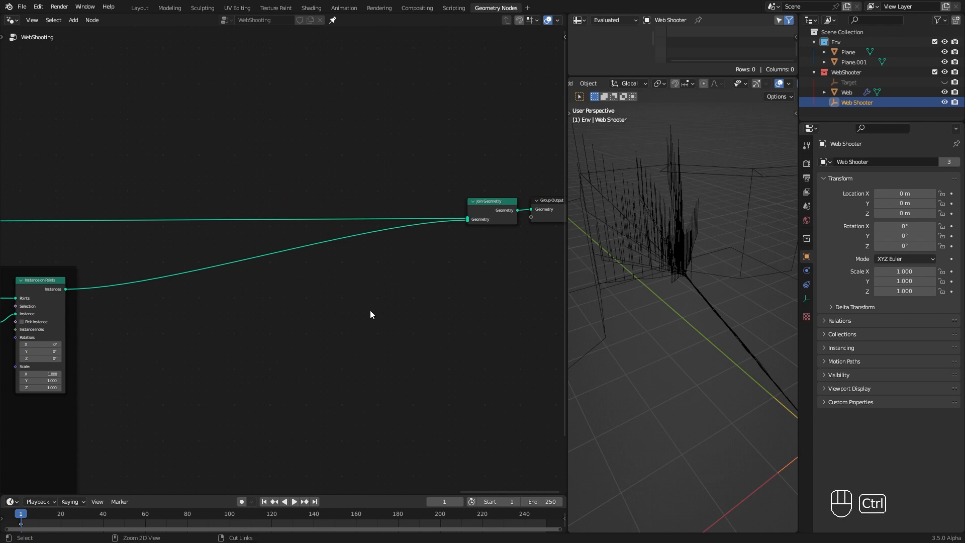
# Insert a Realize Instances node between Instance on Points and Join Geometry
pyautogui.moveTo(265, 316); pyautogui.dragTo(353, 244, button='middle')
pyautogui.hotkey('shift', 'a')
pyautogui.moveTo(354, 231)
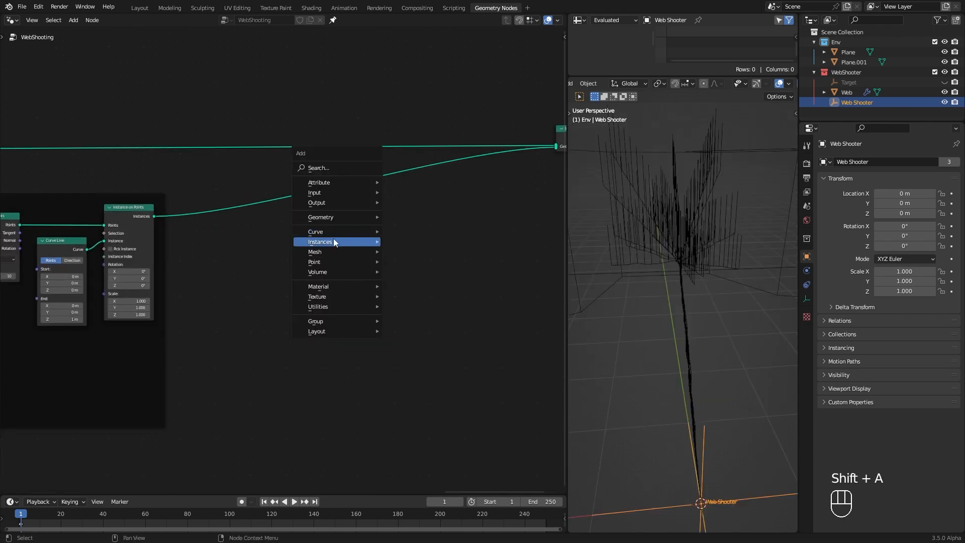
pyautogui.click(418, 262)
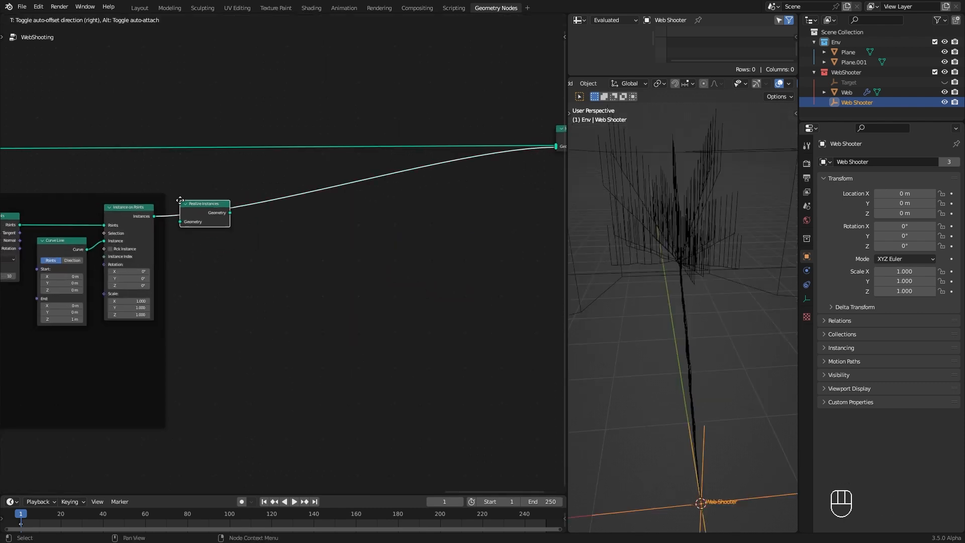
pyautogui.click(212, 210)
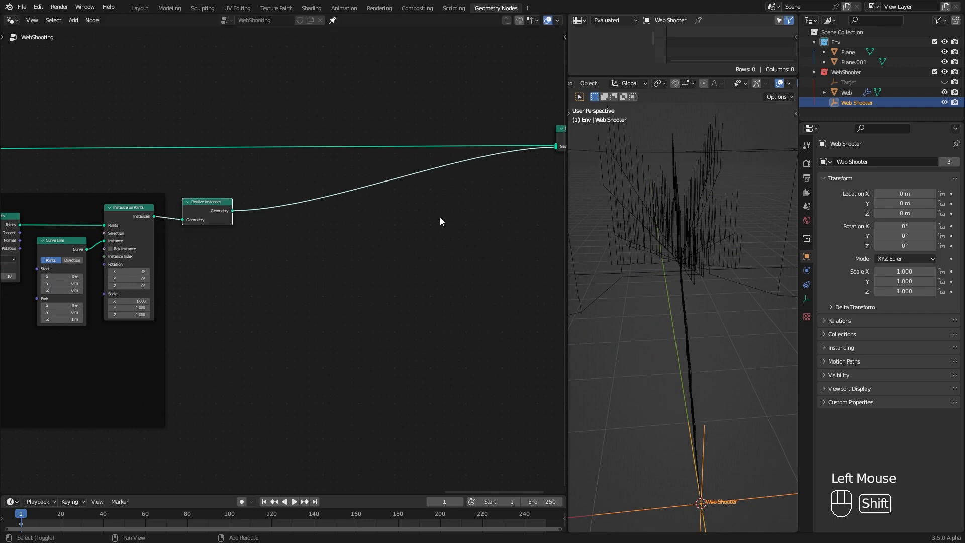
# Insert a Set Position node between Realize Instances and Join Geometry
pyautogui.hotkey('shift', 'a')
pyautogui.moveTo(443, 192)
pyautogui.moveTo(531, 213)
pyautogui.click(578, 222)
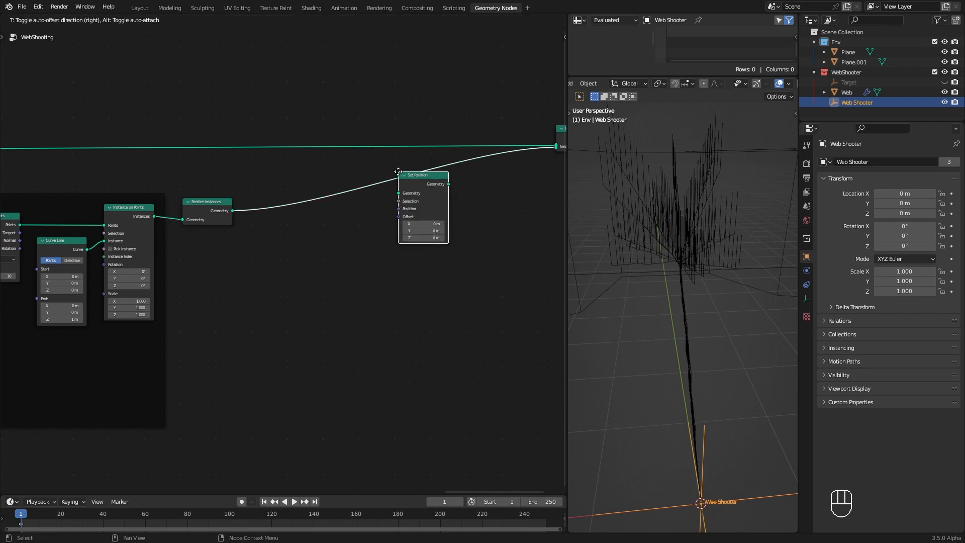
pyautogui.moveTo(484, 194); pyautogui.dragTo(490, 194)
pyautogui.moveTo(411, 336); pyautogui.dragTo(363, 320, button='middle')
pyautogui.click(364, 320)
pyautogui.moveTo(682, 253)
pyautogui.mouseDown(button='middle')
pyautogui.moveTo(661, 248)
pyautogui.moveTo(690, 268)
pyautogui.mouseUp(button='middle')
pyautogui.scroll(2, 434, 218)
pyautogui.moveTo(434, 218); pyautogui.dragTo(498, 210, button='middle')
# Add an Endpoint Selection node with start size 0 and end size 1 and connect it to the Set Position Selection
pyautogui.hotkey('shift', 'a')
pyautogui.click(370, 214)
pyautogui.write('end')
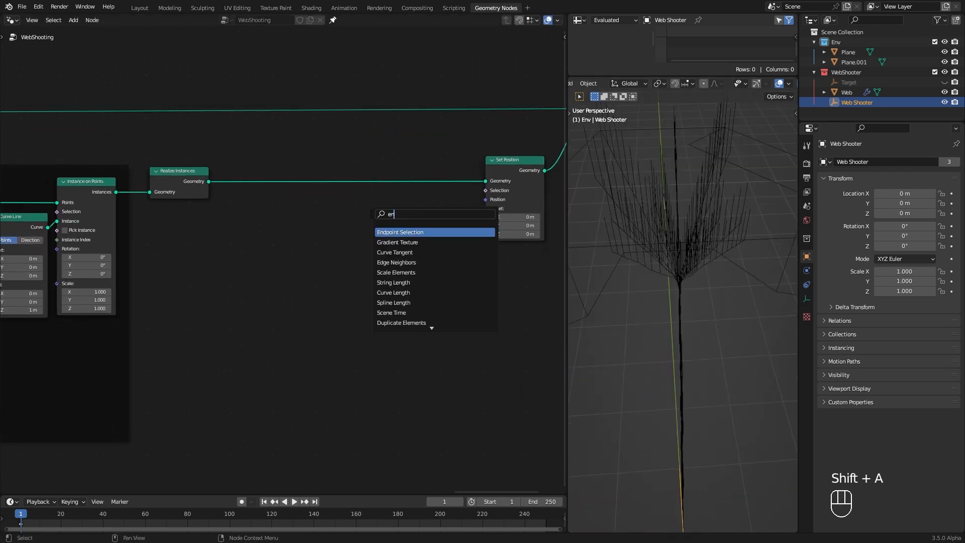
pyautogui.click(382, 230)
pyautogui.click(390, 216)
pyautogui.moveTo(438, 205); pyautogui.dragTo(485, 190)
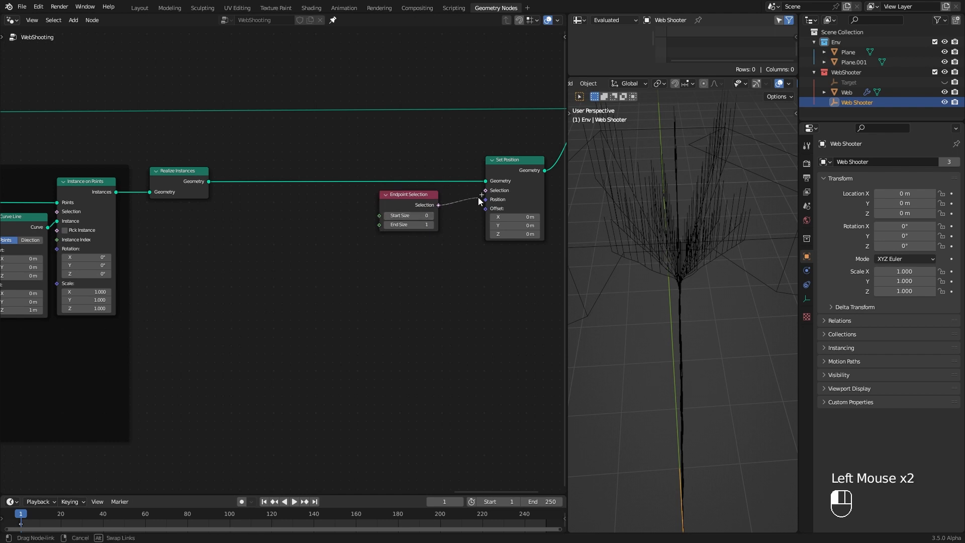
pyautogui.moveTo(427, 194); pyautogui.dragTo(442, 193)
# Reset the Set Position node's Y and Z offsets to 0 m and nudge the Endpoint Selection node
pyautogui.moveTo(504, 223)
pyautogui.mouseDown()
pyautogui.moveTo(497, 233)
pyautogui.moveTo(507, 226)
pyautogui.mouseUp()
pyautogui.click(507, 226)
pyautogui.write('0')
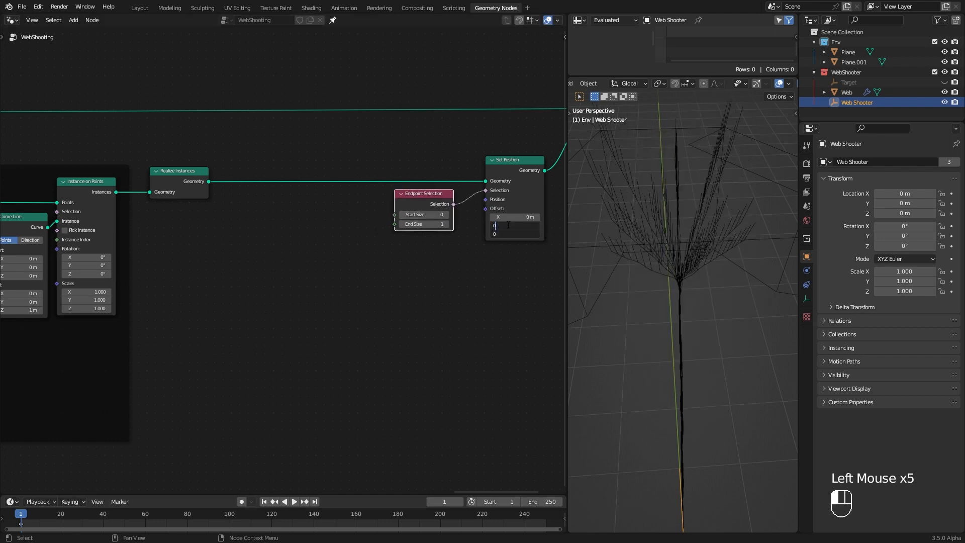
pyautogui.press('Return')
pyautogui.click(426, 199)
pyautogui.moveTo(426, 200); pyautogui.dragTo(423, 202)
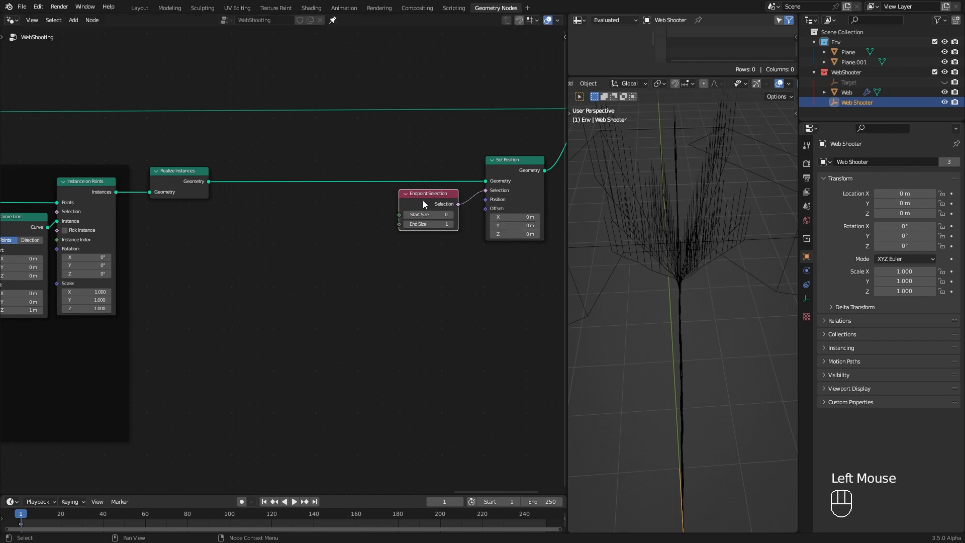
# Add a Geometry Proximity node below Endpoint Selection and connect the Curve to Points output to its Target
pyautogui.hotkey('shift', 'a')
pyautogui.click(293, 285)
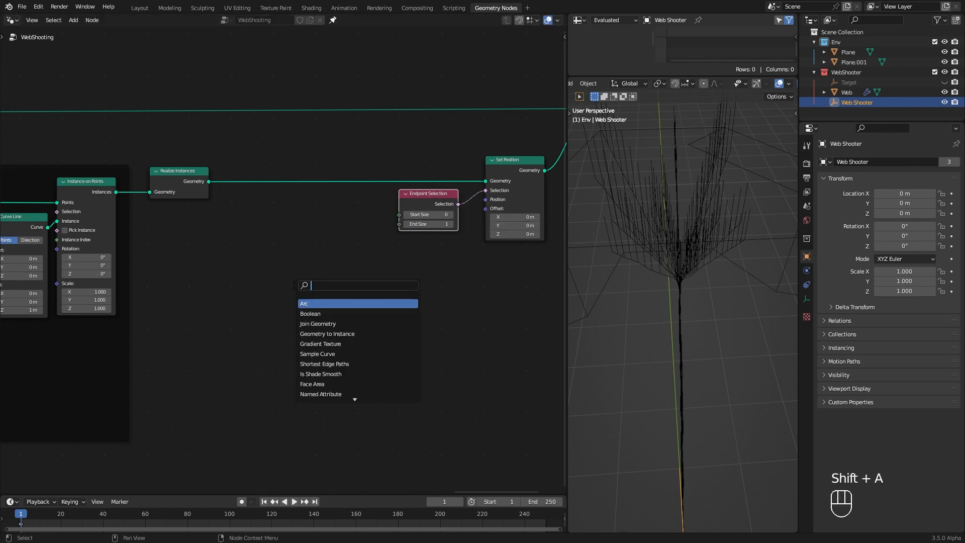
pyautogui.write('pro')
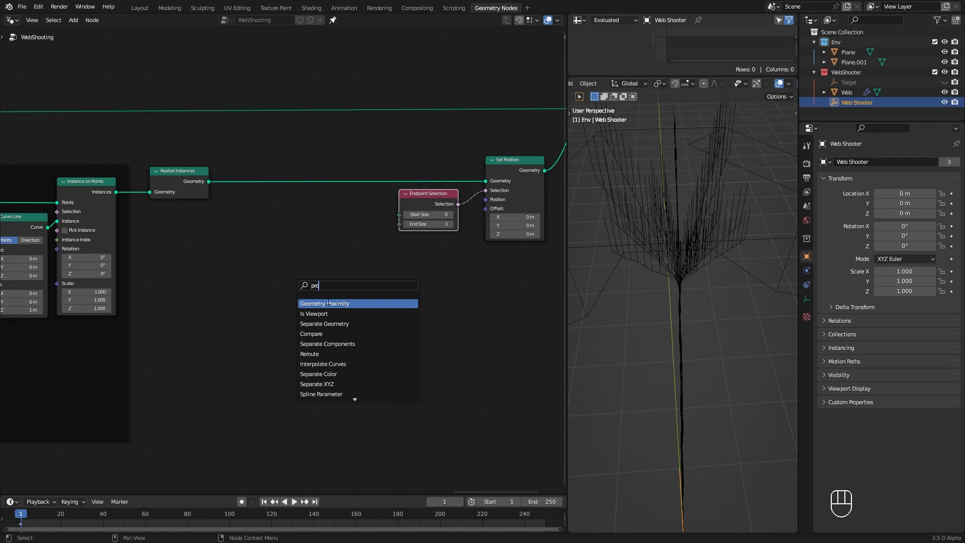
pyautogui.click(328, 303)
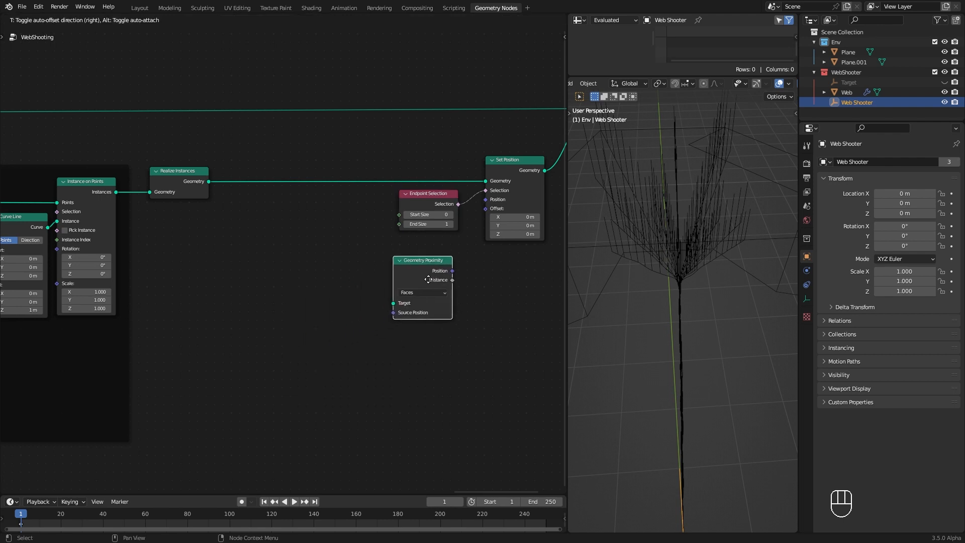
pyautogui.click(428, 280)
pyautogui.keyDown('ctrl'); pyautogui.moveTo(327, 216); pyautogui.dragTo(327, 238, button='middle'); pyautogui.keyUp('ctrl')
pyautogui.moveTo(279, 282); pyautogui.dragTo(316, 276, button='middle')
pyautogui.click(69, 189)
pyautogui.moveTo(69, 189); pyautogui.dragTo(444, 263)
# Add reroute points to the Geometry Proximity Target link and arrange them so it runs beneath the Secondary Webs nodes
pyautogui.keyDown('shift'); pyautogui.moveTo(320, 218); pyautogui.dragTo(272, 264, button='right'); pyautogui.keyUp('shift')
pyautogui.press('g')
pyautogui.click(298, 279)
pyautogui.keyDown('shift'); pyautogui.moveTo(233, 237); pyautogui.dragTo(233, 282, button='right'); pyautogui.keyUp('shift')
pyautogui.press('g')
pyautogui.click(243, 372)
pyautogui.keyDown('shift'); pyautogui.moveTo(121, 320); pyautogui.dragTo(164, 326, button='right'); pyautogui.keyUp('shift')
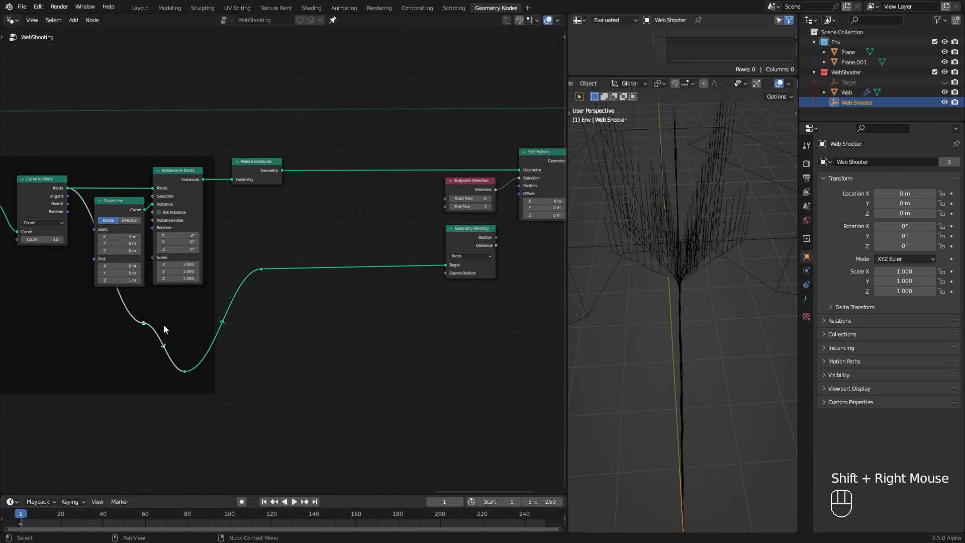
pyautogui.press('g')
pyautogui.click(132, 373)
pyautogui.click(153, 328)
pyautogui.moveTo(179, 361); pyautogui.dragTo(194, 371)
pyautogui.click(398, 295)
pyautogui.moveTo(398, 294); pyautogui.dragTo(376, 329, button='middle')
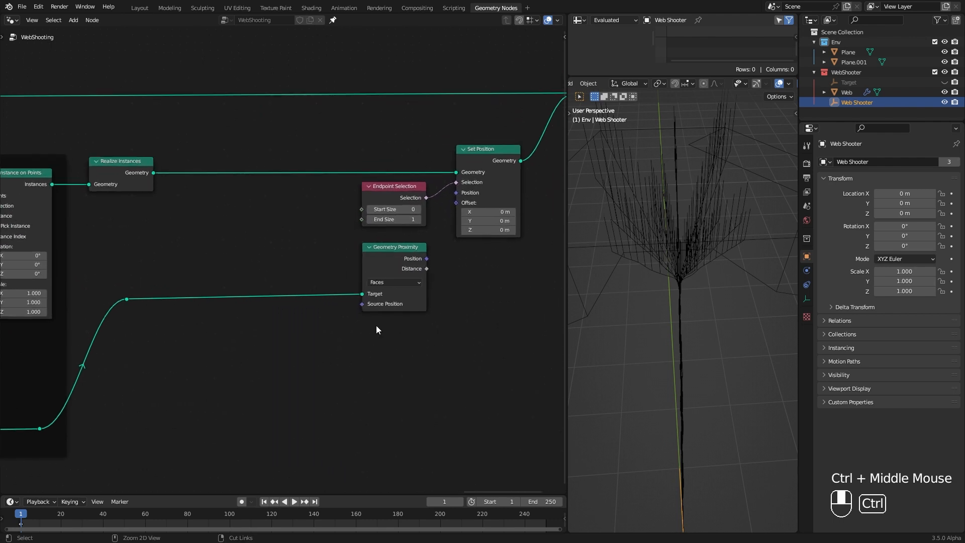
# Connect the Geometry Proximity Position output to the Set Position node's Position input and measure proximity to Points
pyautogui.moveTo(389, 256); pyautogui.dragTo(456, 194)
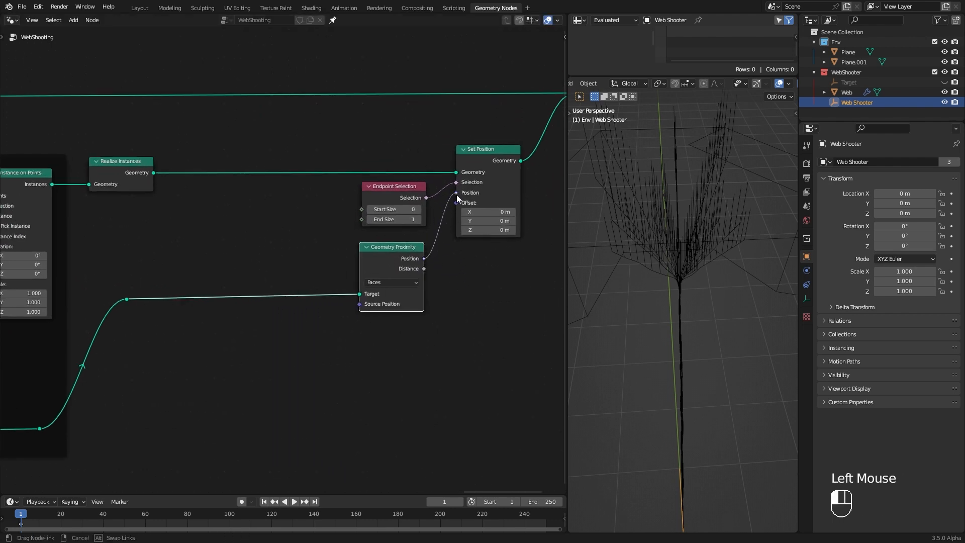
pyautogui.click(387, 282)
pyautogui.click(386, 295)
pyautogui.moveTo(732, 321); pyautogui.dragTo(669, 332, button='middle')
pyautogui.moveTo(707, 330); pyautogui.dragTo(732, 286, button='middle')
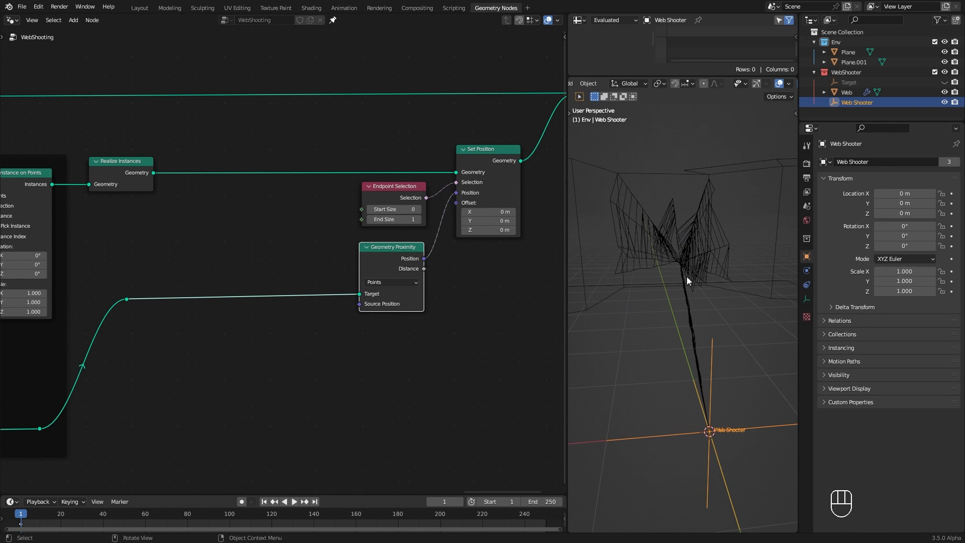
pyautogui.moveTo(642, 242); pyautogui.dragTo(663, 256, button='middle')
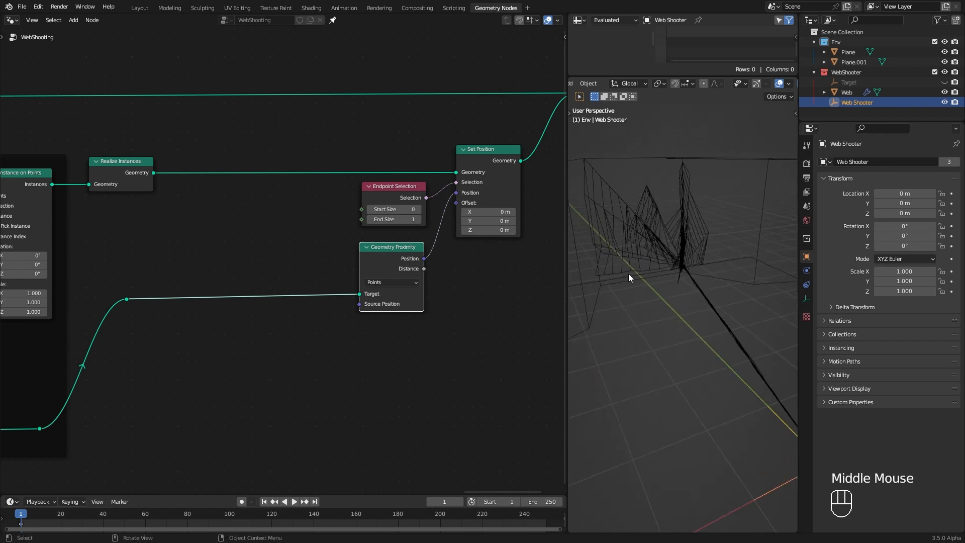
# Add a Position node and connect it to the Geometry Proximity Source Position
pyautogui.moveTo(351, 311); pyautogui.dragTo(420, 263, button='middle')
pyautogui.moveTo(427, 255); pyautogui.dragTo(312, 290)
pyautogui.write('pos')
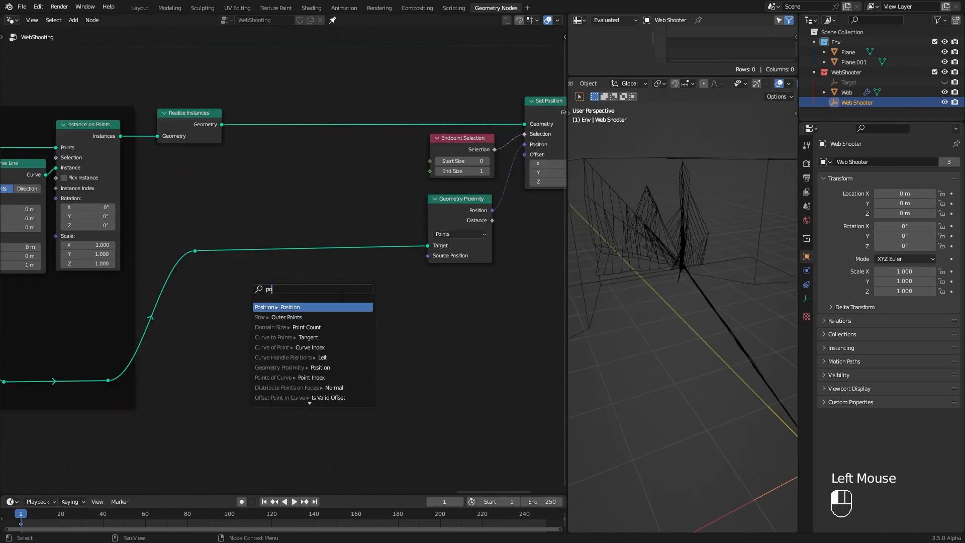
pyautogui.press('Return')
pyautogui.click(279, 285)
pyautogui.moveTo(299, 277); pyautogui.dragTo(272, 292, button='middle')
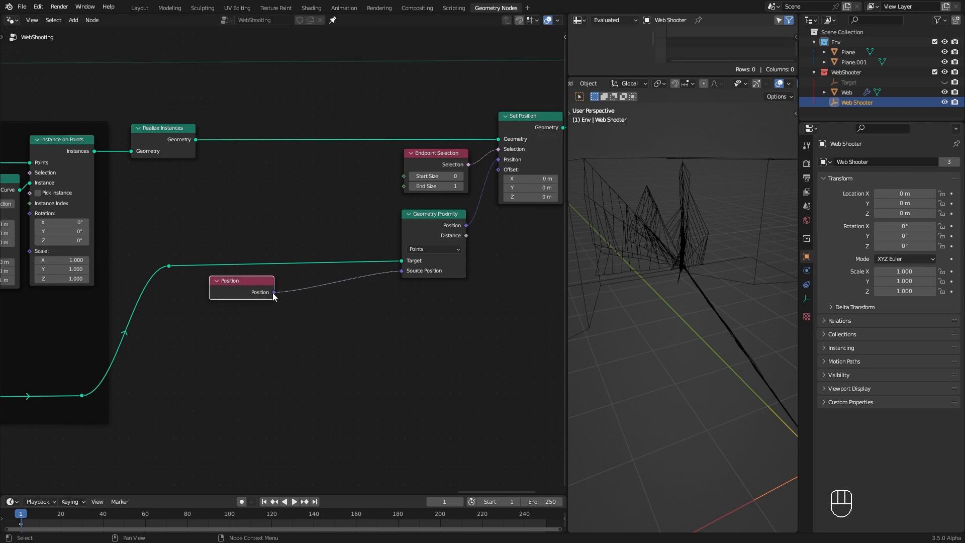
# Insert a vector Add node between the Position node and the Geometry Proximity Source Position
pyautogui.moveTo(329, 311); pyautogui.dragTo(330, 312)
pyautogui.write('add')
pyautogui.click(390, 417)
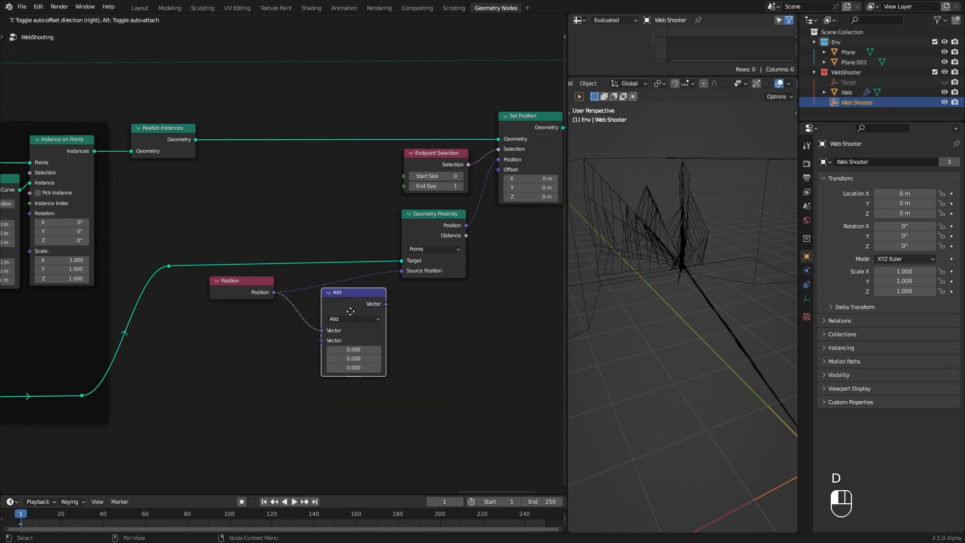
pyautogui.click(388, 303)
pyautogui.moveTo(388, 303); pyautogui.dragTo(405, 273)
pyautogui.moveTo(322, 341); pyautogui.dragTo(323, 330)
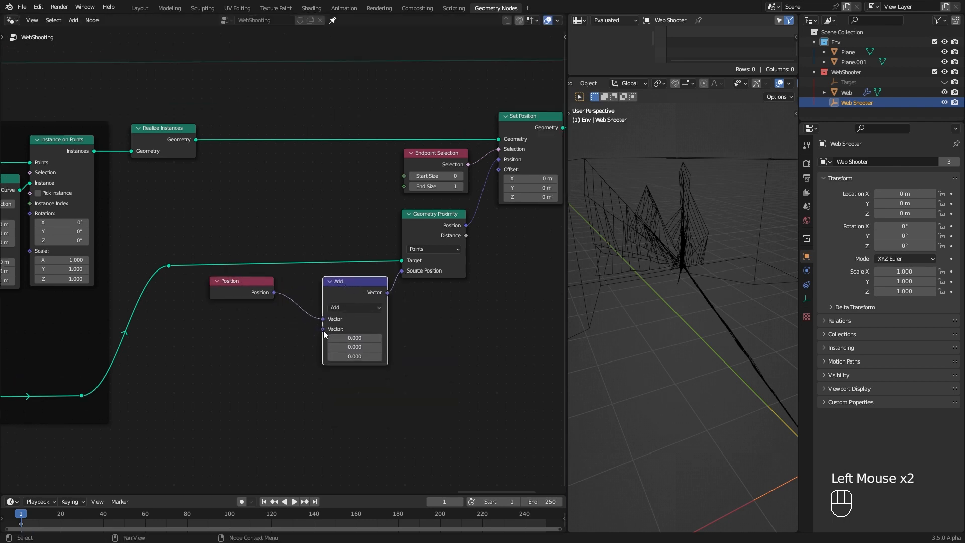
# Connect a vector Random Value node with minimum -1 and maximum 1 on all axes to the Add node's second input
pyautogui.moveTo(282, 361); pyautogui.dragTo(282, 361)
pyautogui.write('rand')
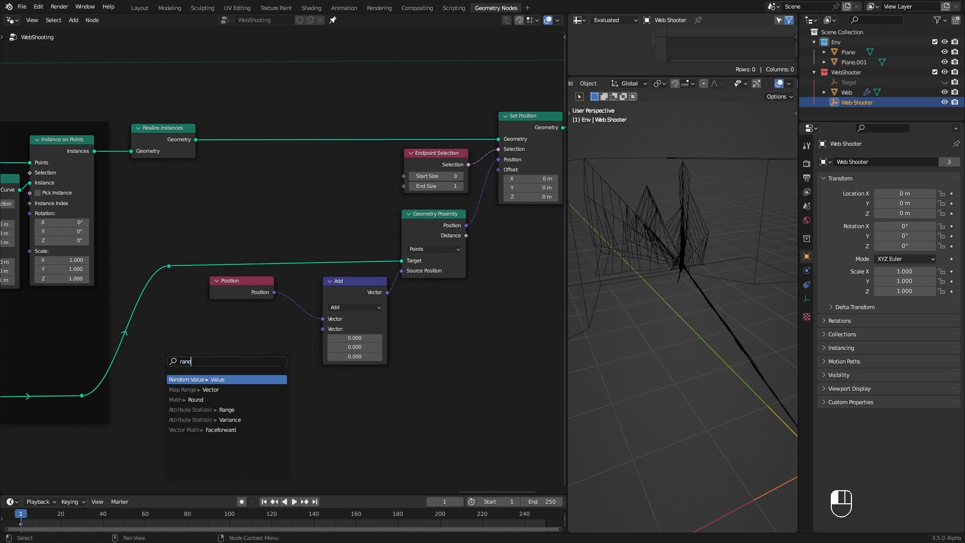
pyautogui.click(268, 374)
pyautogui.click(264, 336)
pyautogui.moveTo(252, 369); pyautogui.dragTo(251, 386)
pyautogui.write('-1')
pyautogui.press('Return')
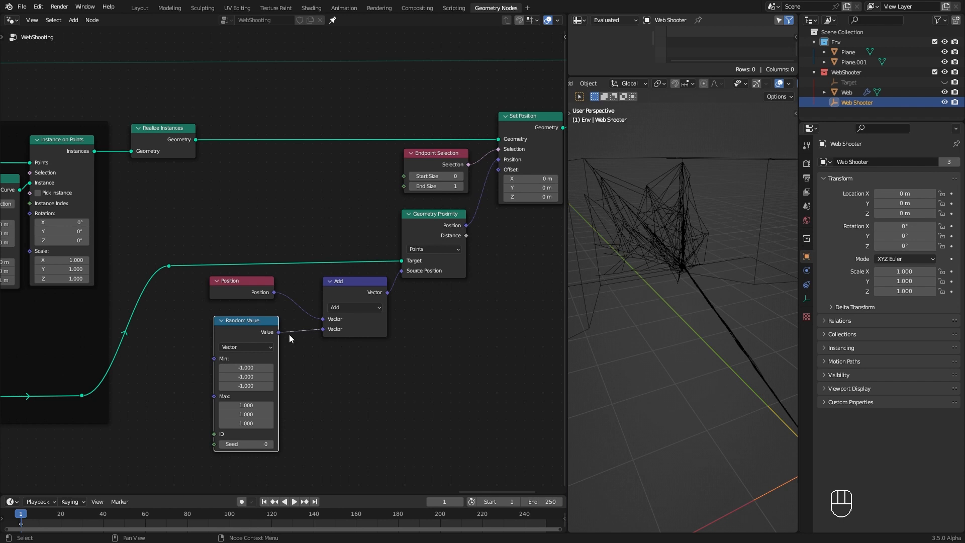
pyautogui.moveTo(245, 328); pyautogui.dragTo(238, 322)
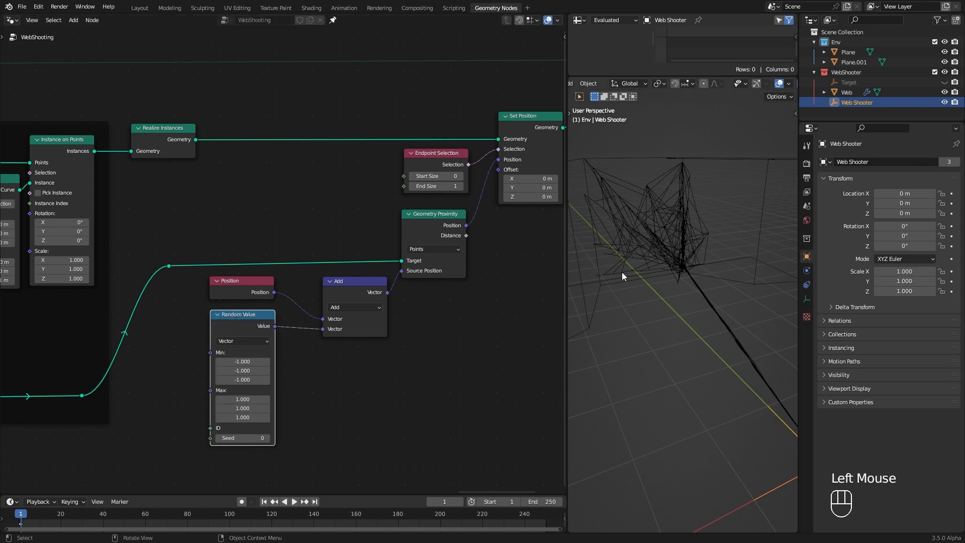
# Try Random Value seeds up to 4 to compare how the secondary webs attach
pyautogui.moveTo(703, 238); pyautogui.dragTo(677, 255, button='middle')
pyautogui.keyDown('ctrl'); pyautogui.moveTo(698, 312); pyautogui.dragTo(646, 284, button='middle'); pyautogui.keyUp('ctrl')
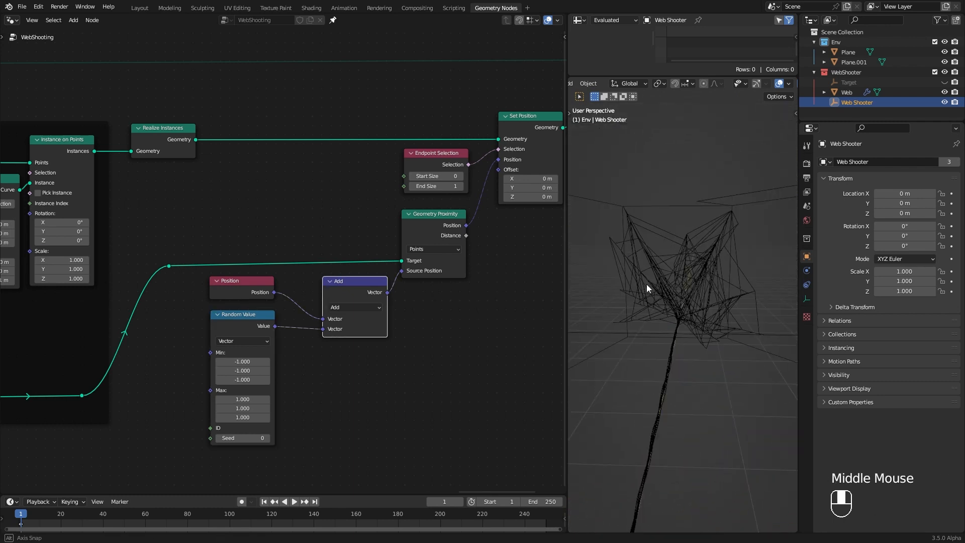
pyautogui.click(269, 438)
pyautogui.click(269, 438)
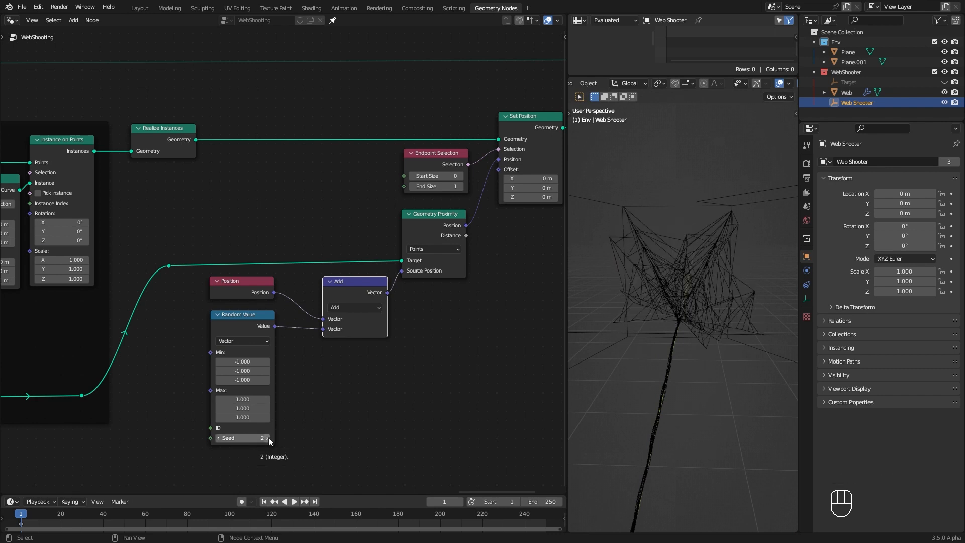
pyautogui.click(270, 438)
pyautogui.click(270, 437)
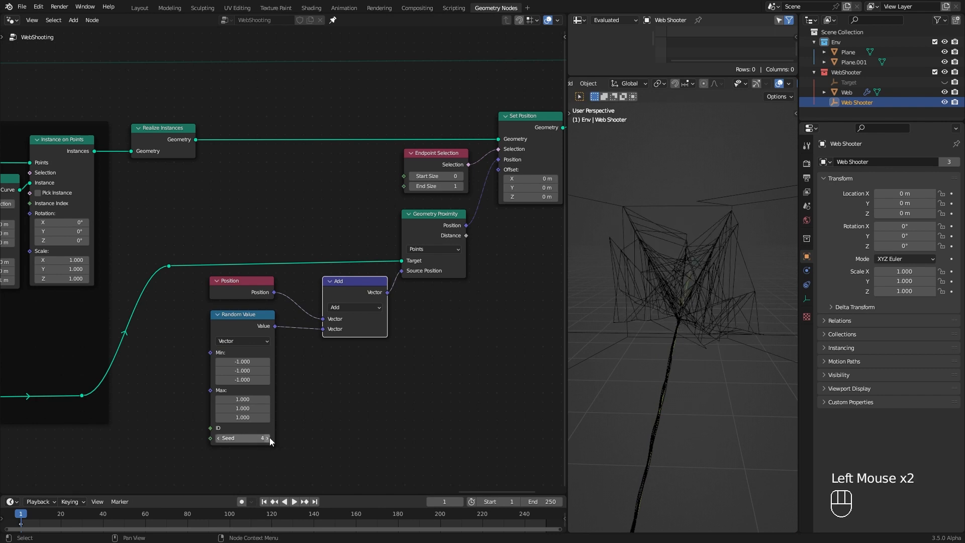
pyautogui.click(244, 438)
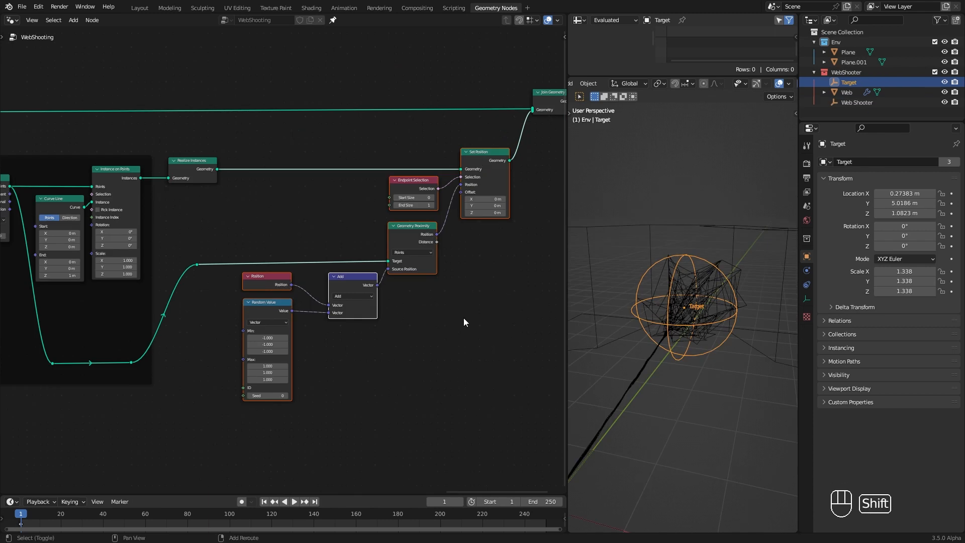
# Frame the selected proximity and Set Position nodes, label the frame "Secondary Web Attachment" and enlarge its label
pyautogui.hotkey('shift', 'p')
pyautogui.press('F2')
pyautogui.write('Secondary Web Attachmen')
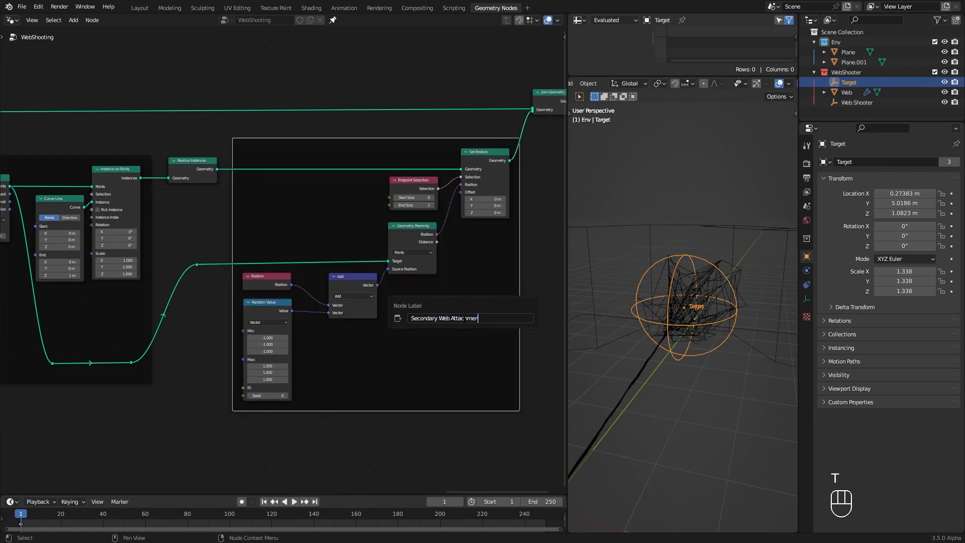
pyautogui.write('t')
pyautogui.press('Return')
pyautogui.press('n')
pyautogui.moveTo(510, 124); pyautogui.dragTo(525, 124)
pyautogui.press('n')
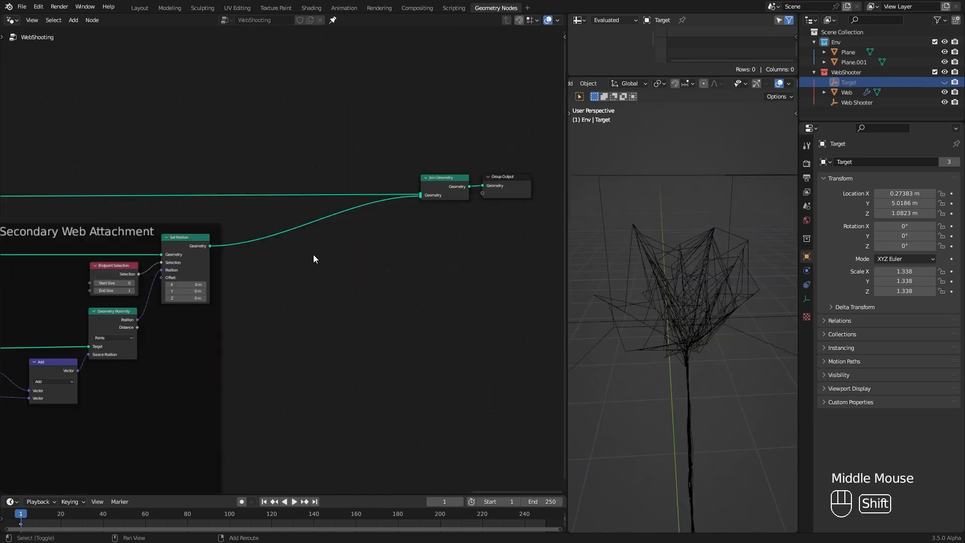
# Insert a Resample Curve node with count 15 between the Secondary Web Attachment's Set Position and Join Geometry
pyautogui.hotkey('shift', 'a')
pyautogui.write('re')
pyautogui.press('Return')
pyautogui.moveTo(397, 246); pyautogui.dragTo(339, 217)
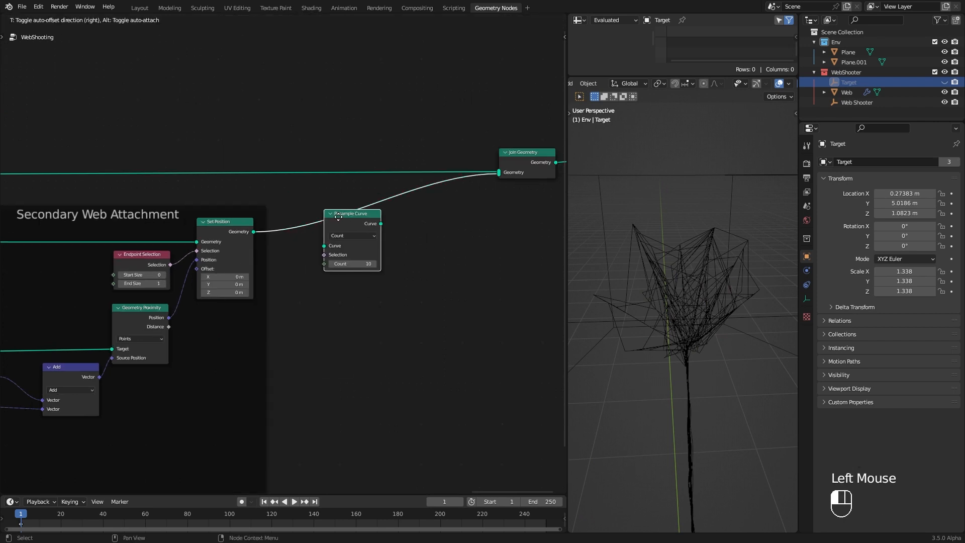
pyautogui.click(352, 262)
# Duplicate the Noise Displacement frame with its nodes and place the copy after the new Resample Curve node
pyautogui.keyDown('ctrl'); pyautogui.moveTo(339, 217); pyautogui.dragTo(156, 225, button='middle'); pyautogui.keyUp('ctrl')
pyautogui.moveTo(156, 225); pyautogui.dragTo(142, 204, button='middle')
pyautogui.moveTo(102, 143); pyautogui.dragTo(276, 374)
pyautogui.hotkey('shift', 'd')
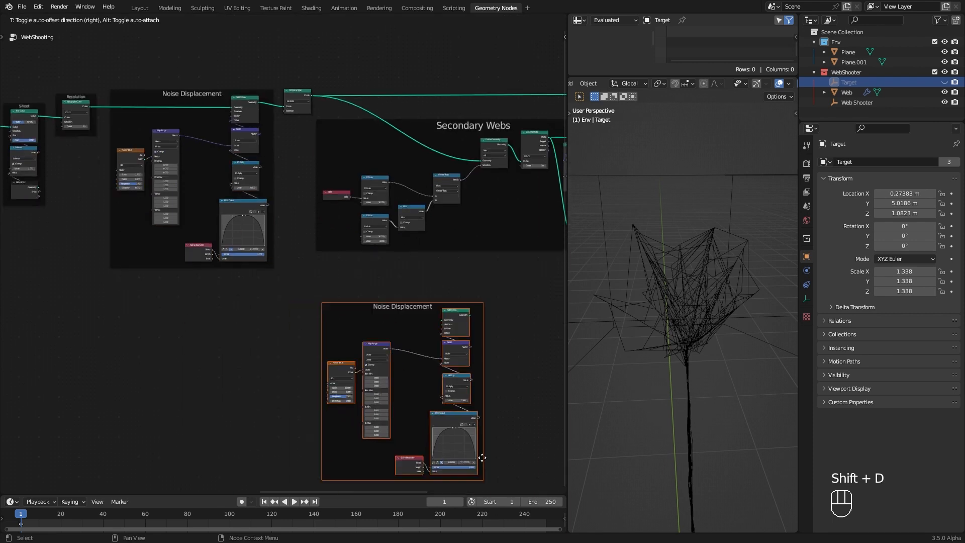
pyautogui.click(479, 459)
pyautogui.moveTo(506, 327); pyautogui.dragTo(3, 397, button='middle')
pyautogui.press('g')
pyautogui.click(500, 214)
pyautogui.moveTo(499, 213); pyautogui.dragTo(402, 226, button='middle')
pyautogui.keyDown('ctrl'); pyautogui.moveTo(402, 226); pyautogui.dragTo(379, 373, button='middle'); pyautogui.keyUp('ctrl')
pyautogui.press('g')
pyautogui.click(442, 272)
pyautogui.moveTo(184, 158); pyautogui.dragTo(477, 221)
pyautogui.click(542, 213)
# Wire the duplicated Noise Displacement's Set Position between Resample Curve and Join Geometry
pyautogui.keyDown('ctrl'); pyautogui.moveTo(246, 123); pyautogui.dragTo(281, 158, button='right'); pyautogui.keyUp('ctrl')
pyautogui.moveTo(539, 210); pyautogui.dragTo(333, 114)
pyautogui.keyDown('ctrl'); pyautogui.moveTo(349, 137); pyautogui.dragTo(333, 111, button='middle'); pyautogui.keyUp('ctrl')
pyautogui.moveTo(332, 111); pyautogui.dragTo(397, 157)
pyautogui.moveTo(386, 142); pyautogui.dragTo(608, 142)
pyautogui.moveTo(324, 209); pyautogui.dragTo(316, 177)
pyautogui.click(341, 135)
pyautogui.keyDown('ctrl'); pyautogui.moveTo(720, 359); pyautogui.dragTo(716, 321, button='middle'); pyautogui.keyUp('ctrl')
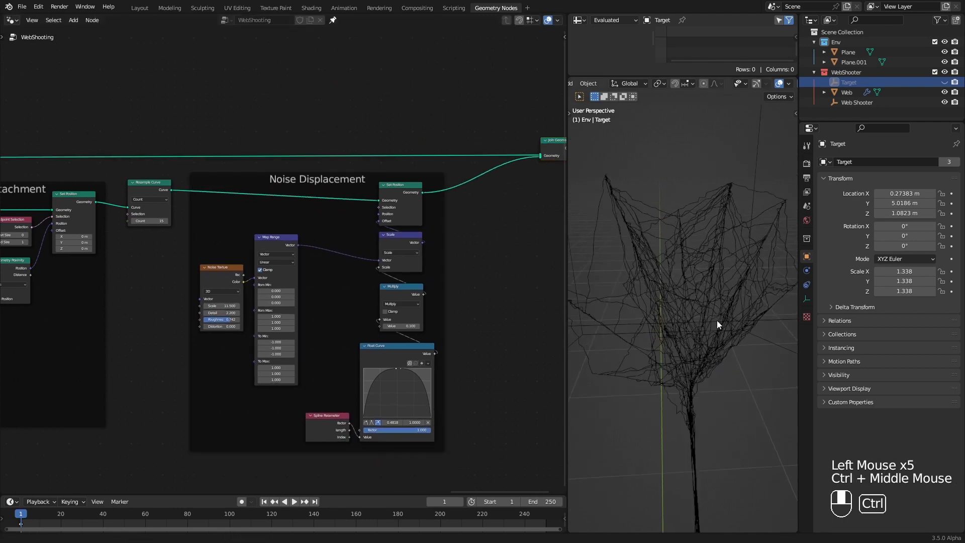
# Set the duplicated Noise Texture's scale to 2.4
pyautogui.moveTo(754, 362); pyautogui.dragTo(779, 385, button='middle')
pyautogui.keyDown('ctrl'); pyautogui.moveTo(299, 412); pyautogui.dragTo(289, 369, button='middle'); pyautogui.keyUp('ctrl')
pyautogui.moveTo(194, 331); pyautogui.dragTo(138, 331)
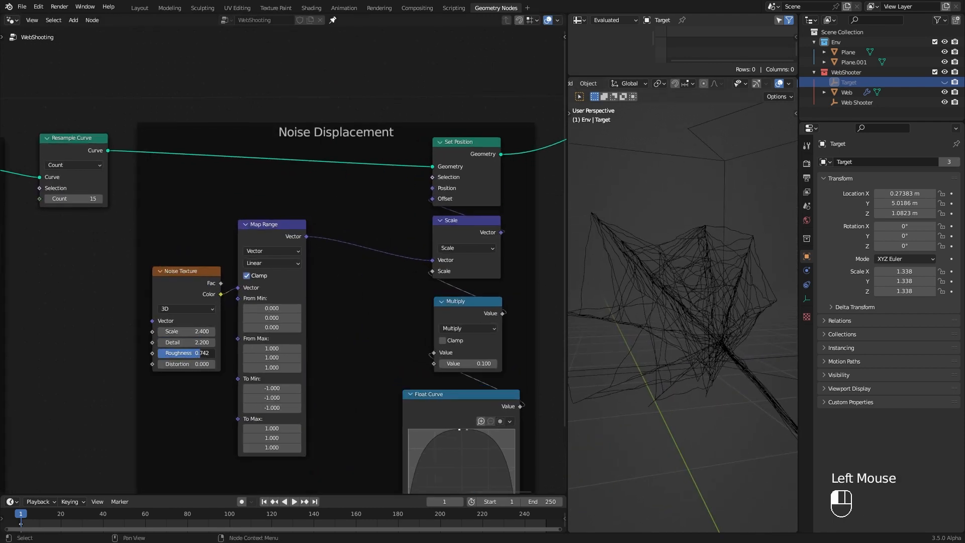
# Insert a Set Spline Type node set to NURBS between the duplicated Noise Displacement and Join Geometry
pyautogui.hotkey('shift', 'a')
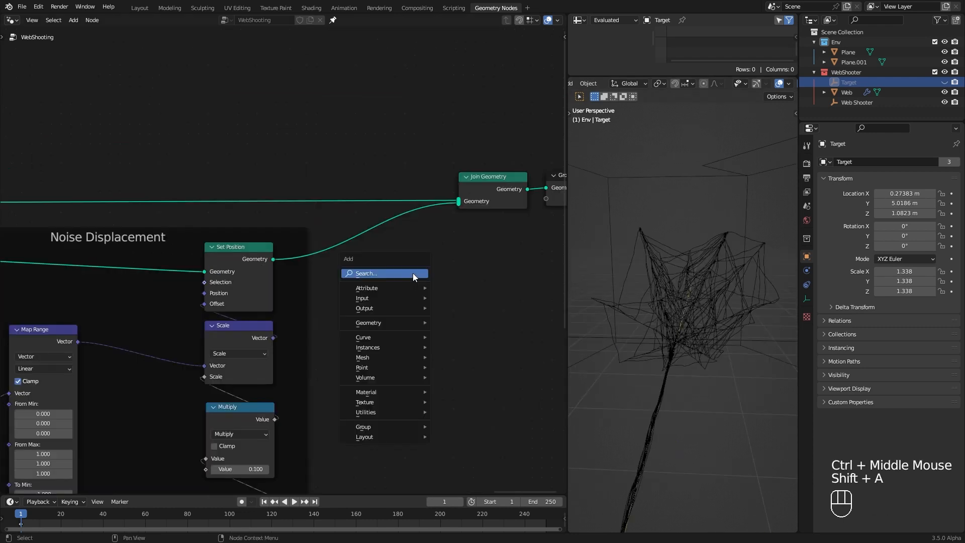
pyautogui.click(412, 274)
pyautogui.write('spli')
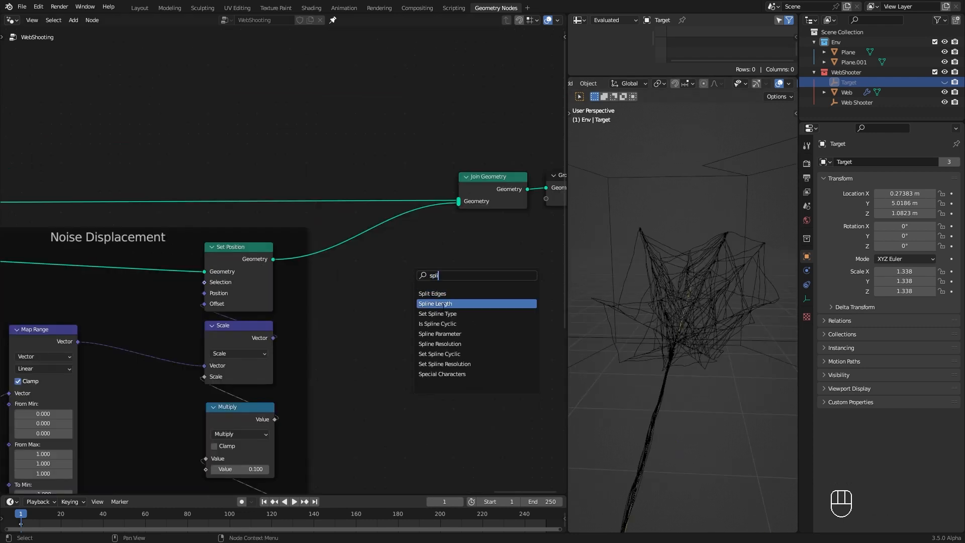
pyautogui.click(437, 314)
pyautogui.click(376, 254)
pyautogui.click(378, 295)
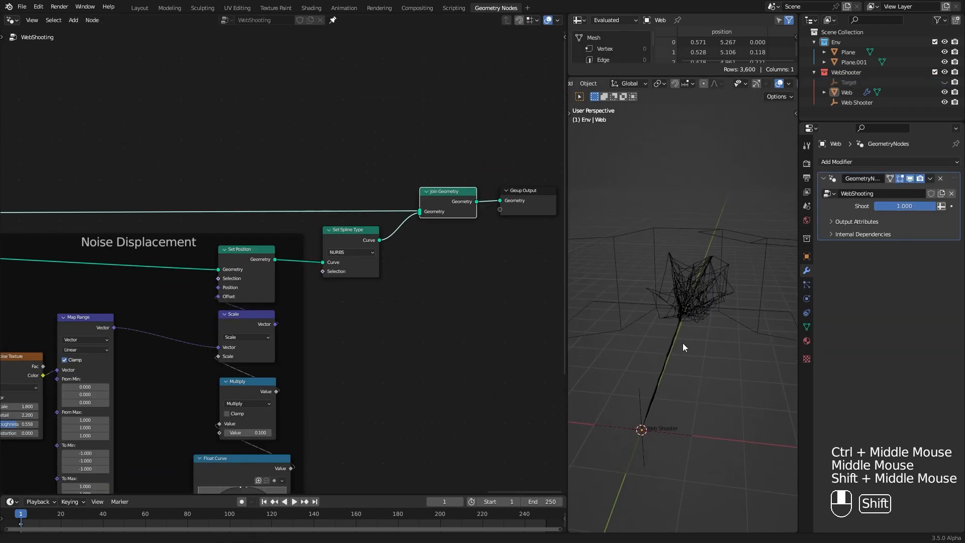
# Preview the web growth by lowering the modifier's Shoot value and returning it to 1
pyautogui.moveTo(683, 343)
pyautogui.mouseDown(button='middle')
pyautogui.moveTo(706, 345)
pyautogui.moveTo(692, 346)
pyautogui.mouseUp(button='middle')
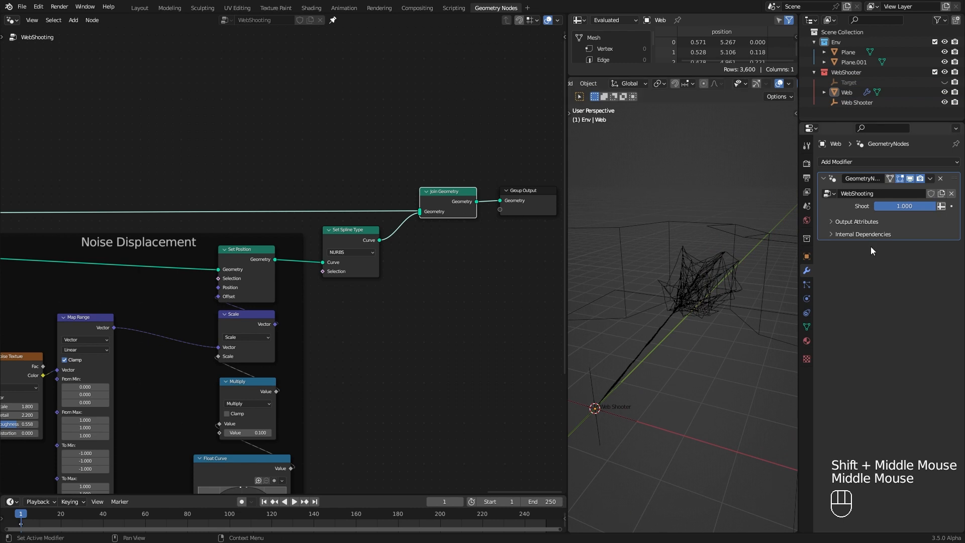
pyautogui.moveTo(924, 210); pyautogui.dragTo(907, 210)
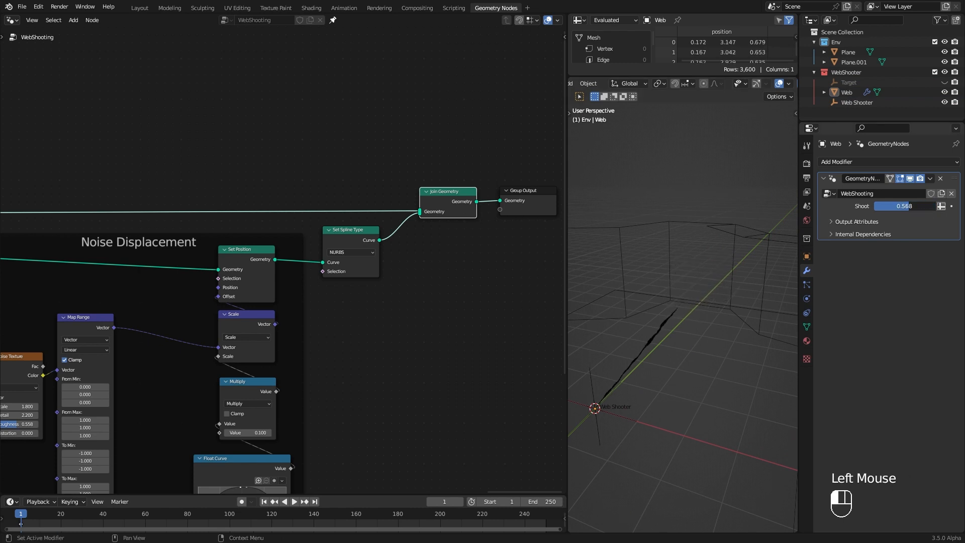
pyautogui.moveTo(881, 210); pyautogui.dragTo(926, 209)
# Try moving and scaling the Target empty to test how the web follows it
pyautogui.press('g')
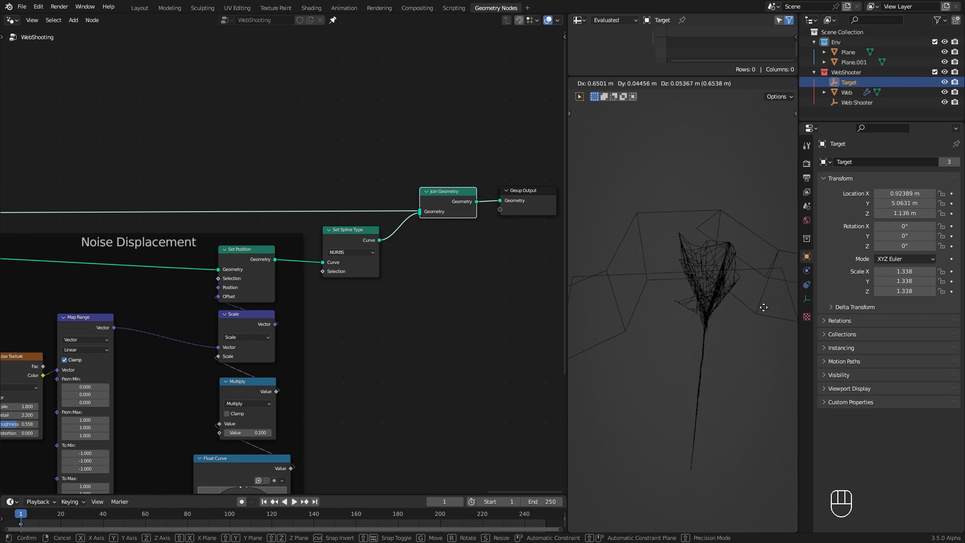
pyautogui.rightClick(723, 305)
pyautogui.moveTo(723, 306); pyautogui.dragTo(744, 287, button='middle')
pyautogui.press('g')
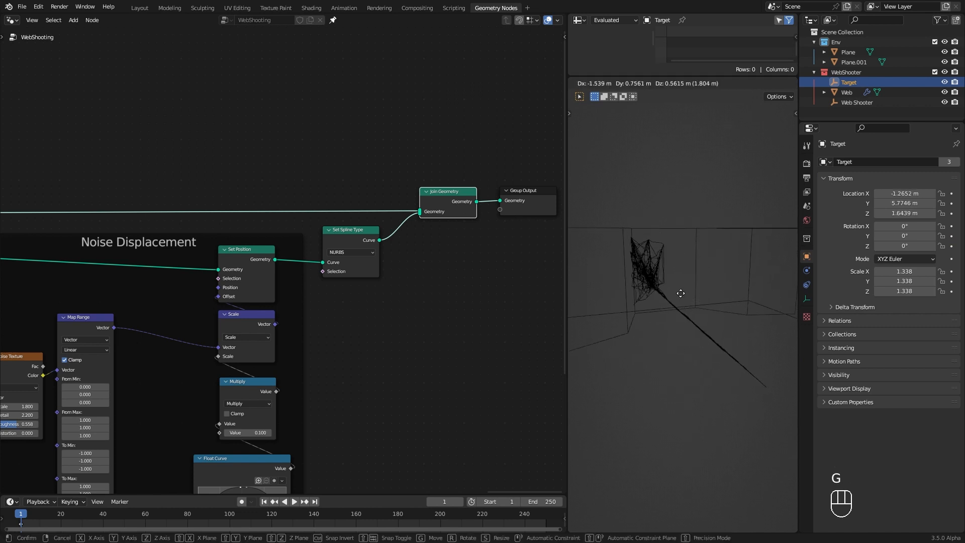
pyautogui.click(709, 310)
pyautogui.press('s')
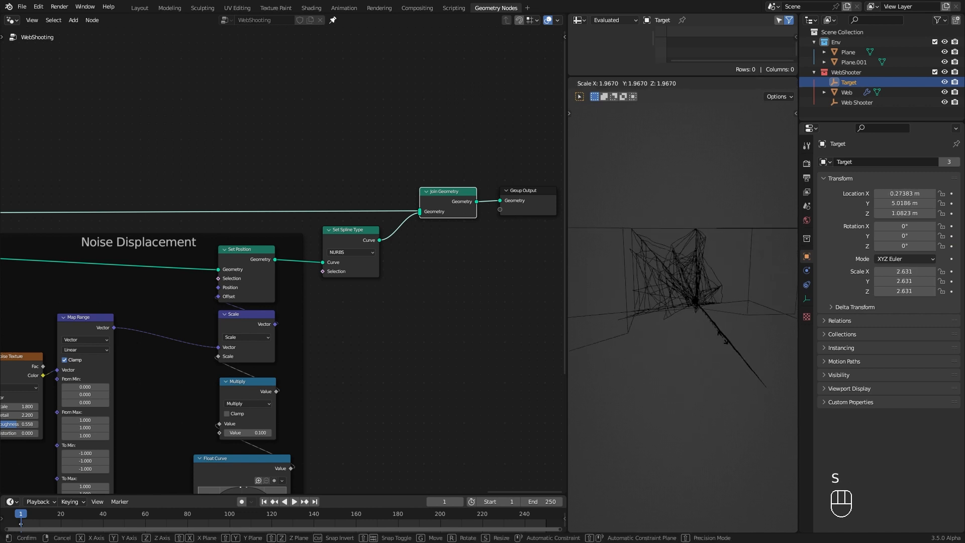
pyautogui.moveTo(725, 328); pyautogui.dragTo(675, 329, button='middle')
# Save the project file
pyautogui.click(390, 334)
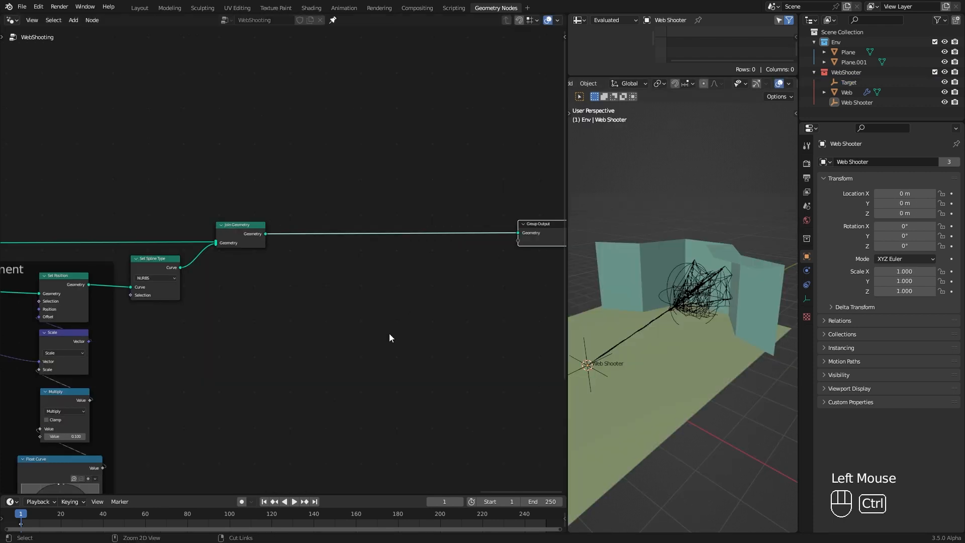
pyautogui.hotkey('ctrl', 's')
# Insert a Curve to Mesh node between Join Geometry and Group Output
pyautogui.moveTo(345, 305); pyautogui.dragTo(629, 304, button='middle')
pyautogui.keyDown('ctrl'); pyautogui.moveTo(675, 376); pyautogui.dragTo(714, 303, button='middle'); pyautogui.keyUp('ctrl')
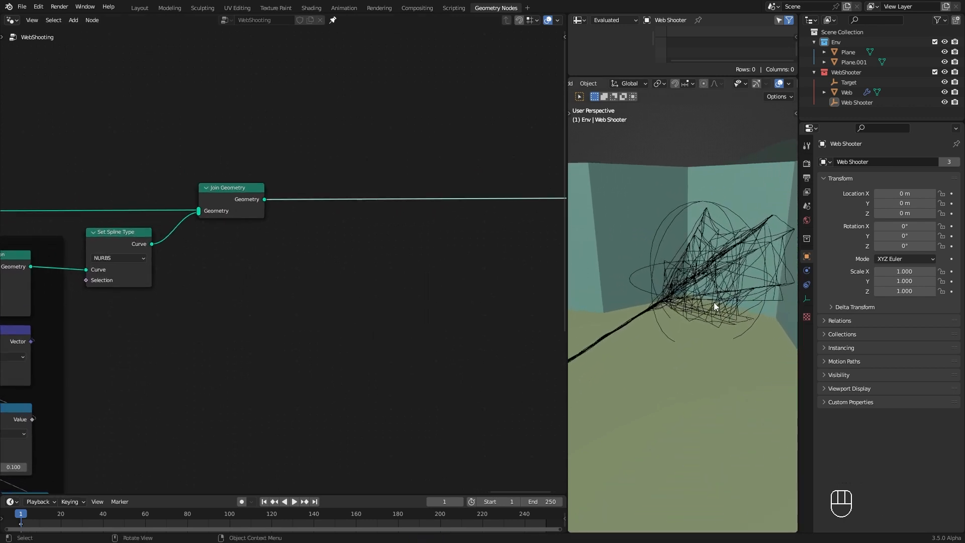
pyautogui.hotkey('shift', 'a')
pyautogui.click(391, 173)
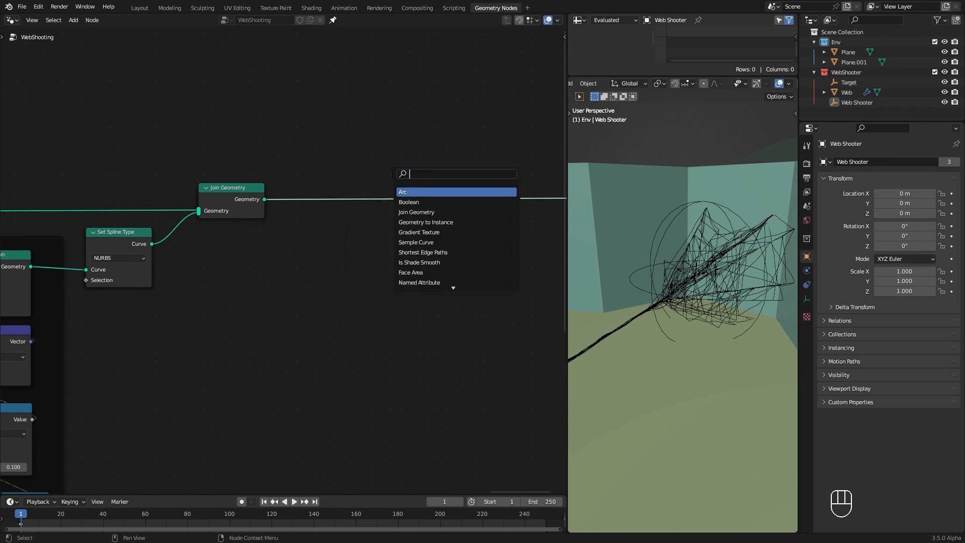
pyautogui.write('curve to')
pyautogui.press('Return')
pyautogui.click(397, 201)
# Add a Curve Circle node with resolution 5 and connect it to the Curve to Mesh Profile Curve
pyautogui.hotkey('shift', 'a')
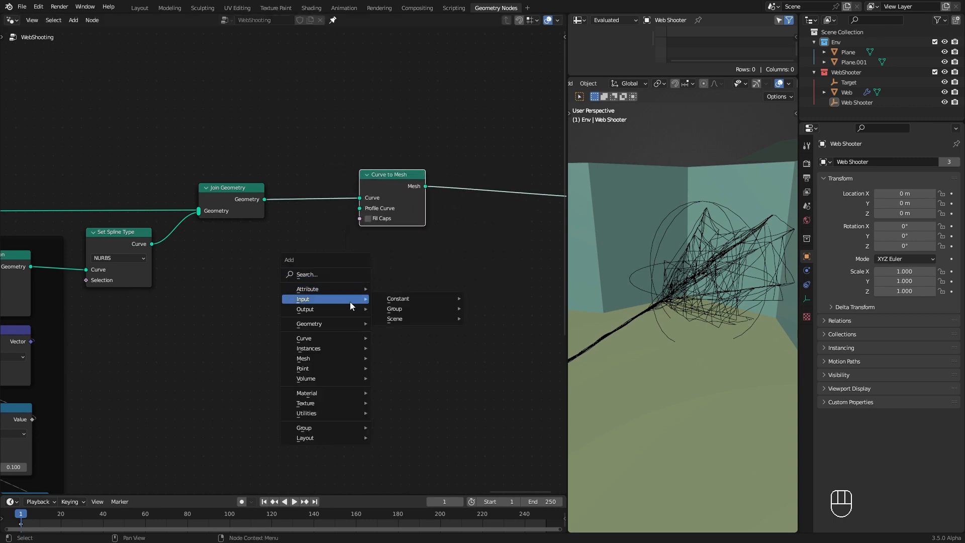
pyautogui.moveTo(341, 339)
pyautogui.moveTo(417, 381)
pyautogui.click(497, 400)
pyautogui.click(392, 279)
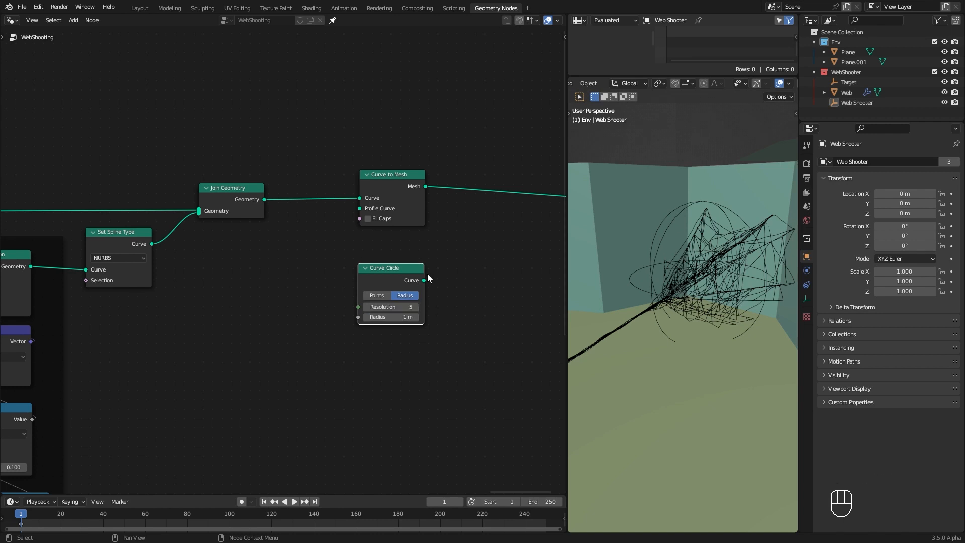
pyautogui.moveTo(357, 210); pyautogui.dragTo(358, 210)
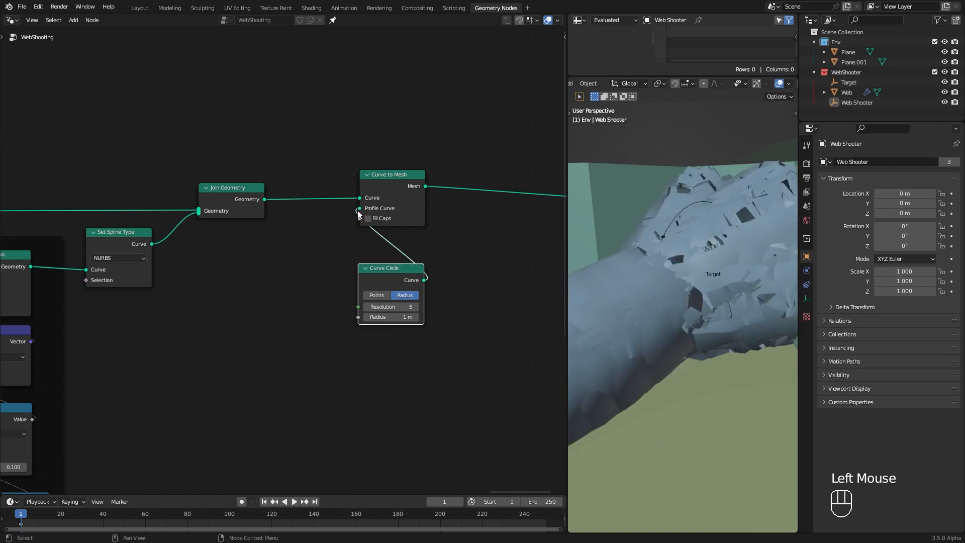
# Reduce the Curve Circle's radius through 0.01 m and 0.002 m to 0.001 m
pyautogui.keyDown('ctrl'); pyautogui.moveTo(718, 237); pyautogui.dragTo(726, 283, button='middle'); pyautogui.keyUp('ctrl')
pyautogui.keyDown('ctrl'); pyautogui.moveTo(367, 333); pyautogui.dragTo(421, 336, button='middle'); pyautogui.keyUp('ctrl')
pyautogui.click(422, 336)
pyautogui.write('.01')
pyautogui.press('Return')
pyautogui.keyDown('ctrl'); pyautogui.moveTo(658, 370); pyautogui.dragTo(685, 293, button='middle'); pyautogui.keyUp('ctrl')
pyautogui.click(436, 337)
pyautogui.write('.002')
pyautogui.press('Return')
pyautogui.click(422, 336)
pyautogui.write('1')
pyautogui.press('Return')
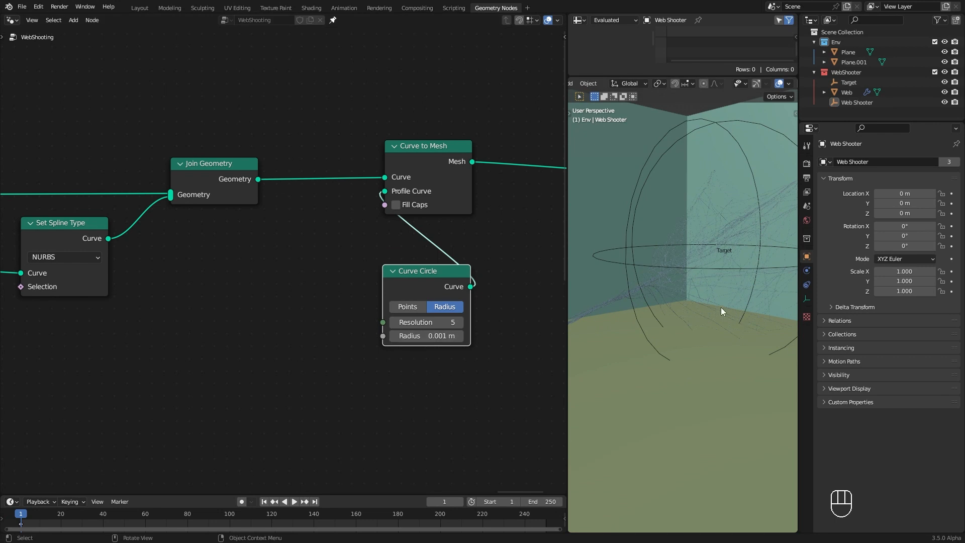
# Insert a Set Material node between Curve to Mesh and Group Output
pyautogui.keyDown('ctrl'); pyautogui.moveTo(652, 328); pyautogui.dragTo(694, 328, button='middle'); pyautogui.keyUp('ctrl')
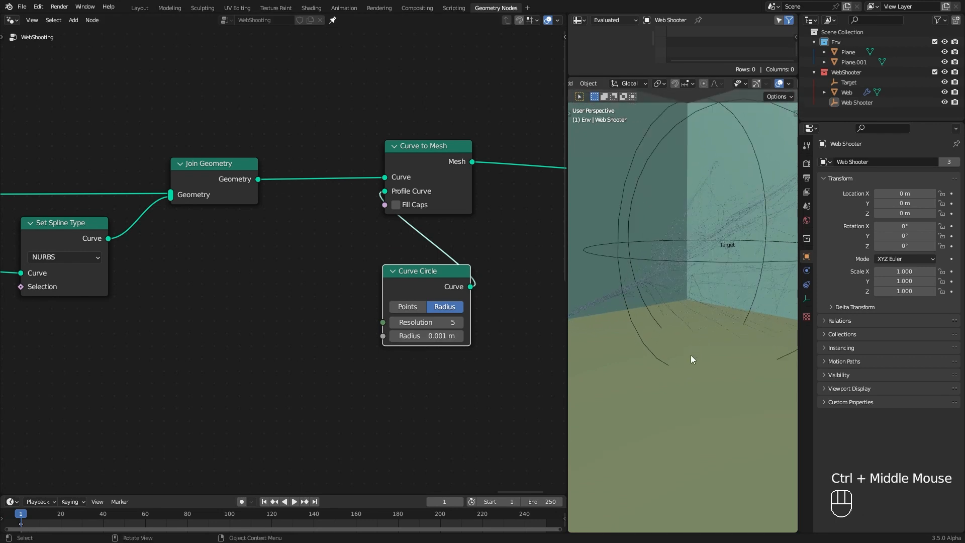
pyautogui.keyDown('ctrl'); pyautogui.moveTo(672, 262); pyautogui.dragTo(695, 273, button='middle'); pyautogui.keyUp('ctrl')
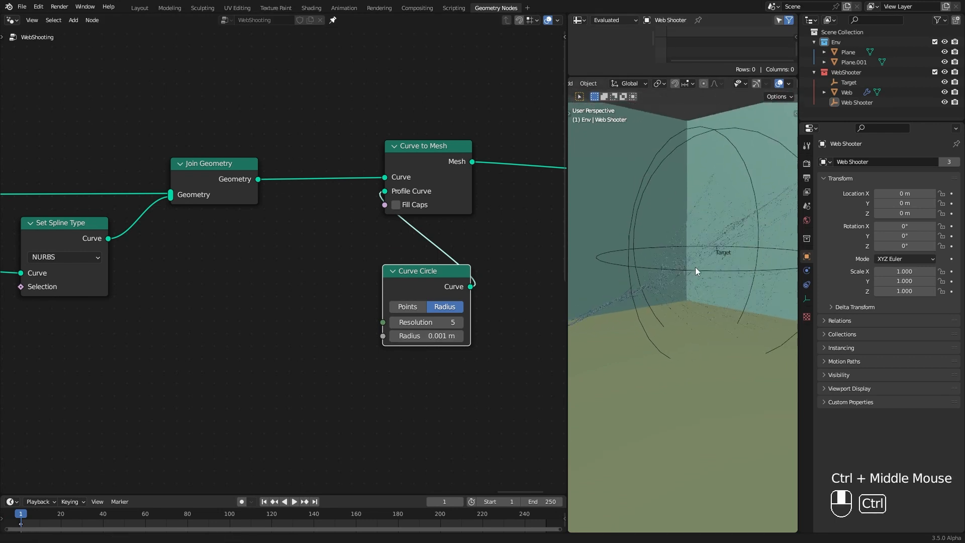
pyautogui.moveTo(558, 246); pyautogui.dragTo(332, 280, button='middle')
pyautogui.hotkey('shift', 'a')
pyautogui.moveTo(353, 233)
pyautogui.click(400, 323)
pyautogui.click(279, 211)
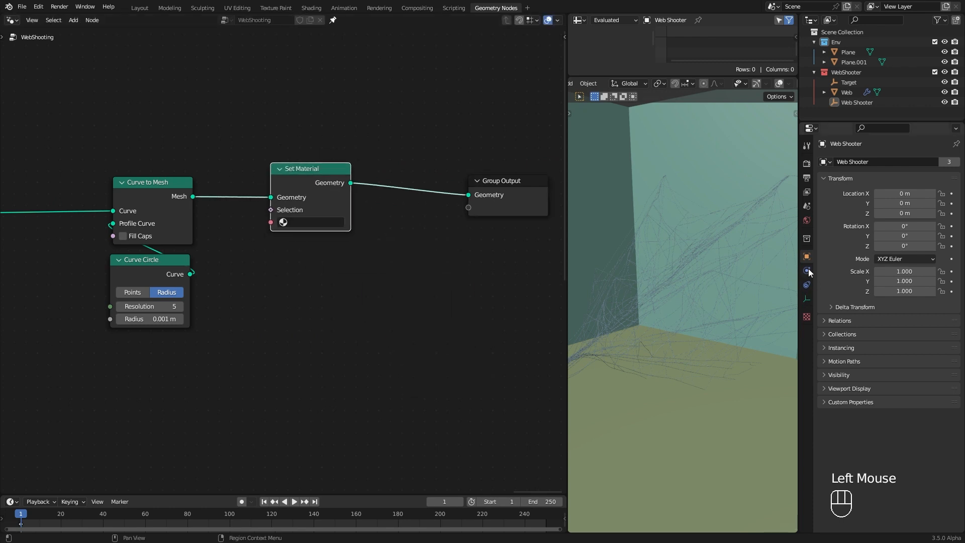
# Rename the Web object's material to "Web" and assign it in the Set Material node
pyautogui.click(866, 92)
pyautogui.click(807, 341)
pyautogui.click(884, 203)
pyautogui.write('W')
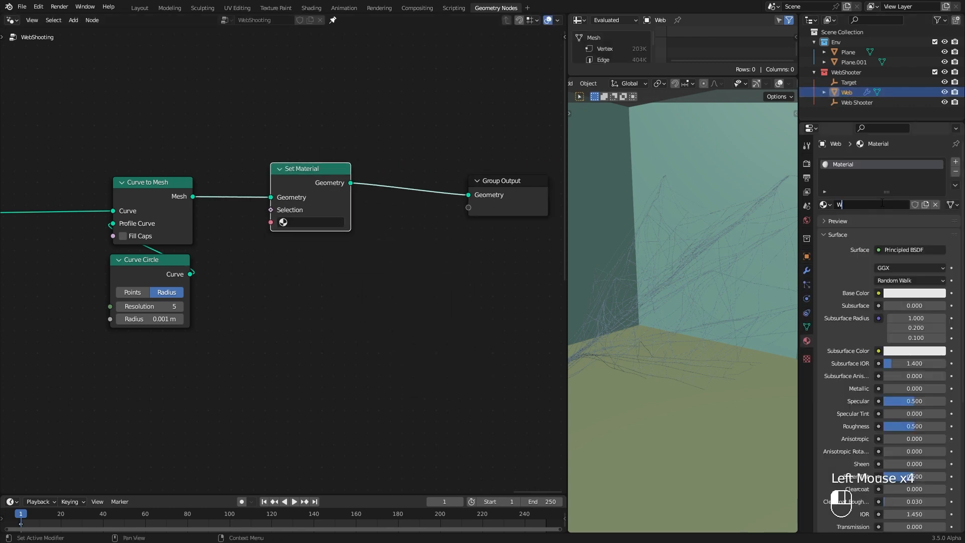
pyautogui.write('eb')
pyautogui.press('Return')
pyautogui.click(308, 238)
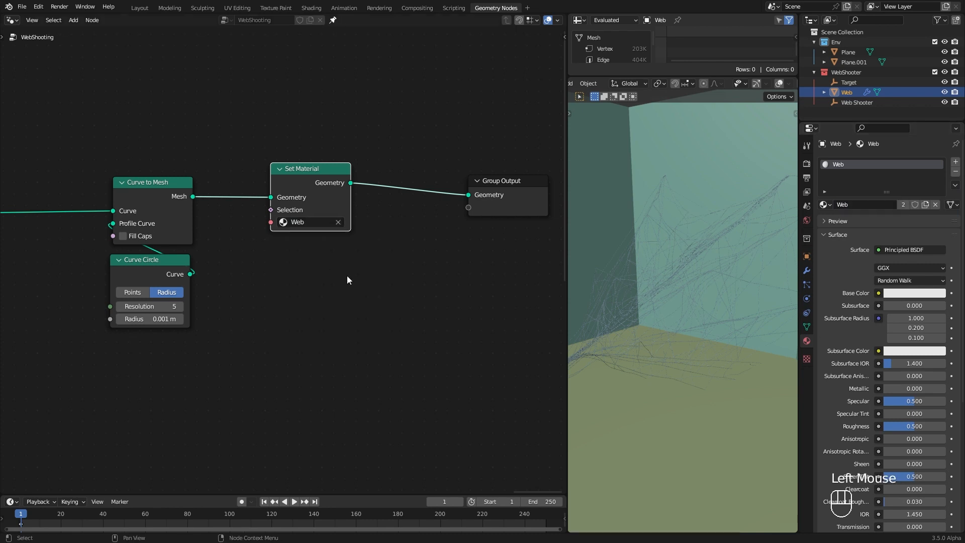
# Save the project and give the Principled BSDF a light blue base color in the Shading workspace
pyautogui.hotkey('ctrl', 's')
pyautogui.click(311, 8)
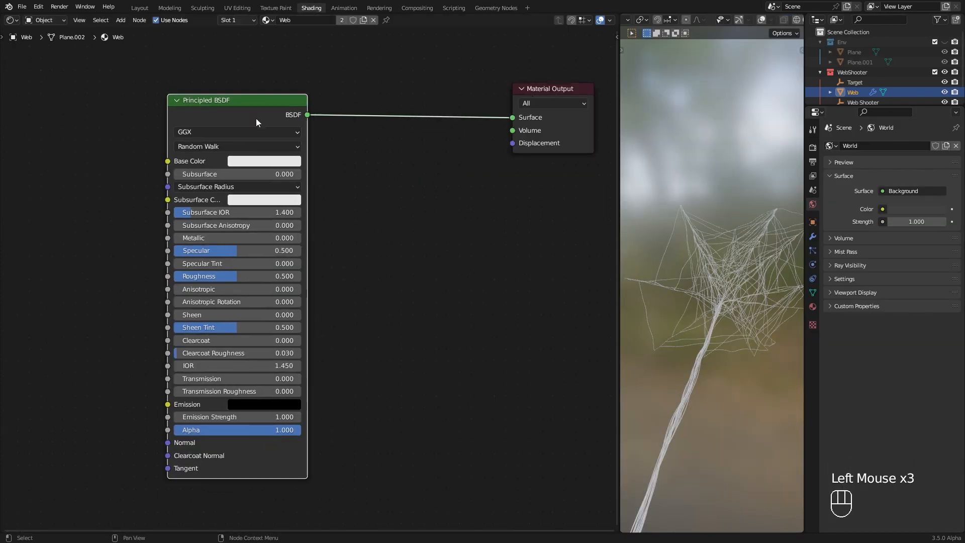
pyautogui.moveTo(376, 312); pyautogui.dragTo(482, 295, button='middle')
pyautogui.click(384, 146)
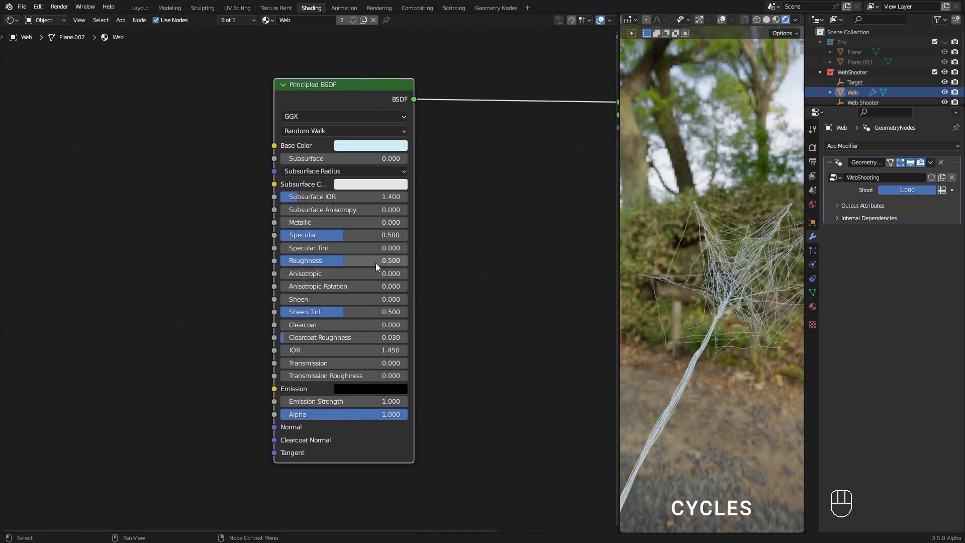
# Set the Principled BSDF's roughness to about 0.377, IOR to 1.5, transmission to 1 and transmission roughness to about 0.091
pyautogui.moveTo(390, 260); pyautogui.dragTo(332, 260)
pyautogui.moveTo(336, 351); pyautogui.dragTo(337, 351)
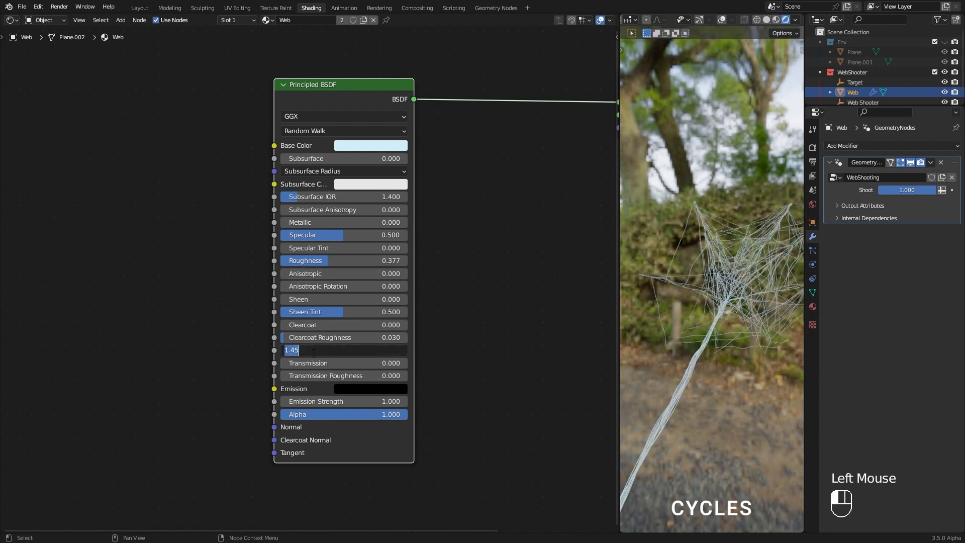
pyautogui.press('Return')
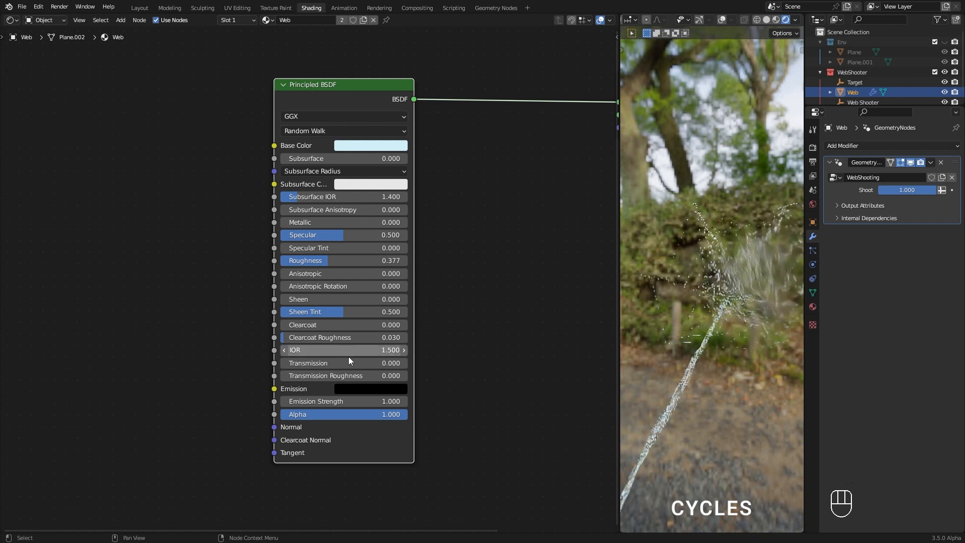
pyautogui.moveTo(342, 362); pyautogui.dragTo(408, 363)
pyautogui.moveTo(283, 375); pyautogui.dragTo(415, 337)
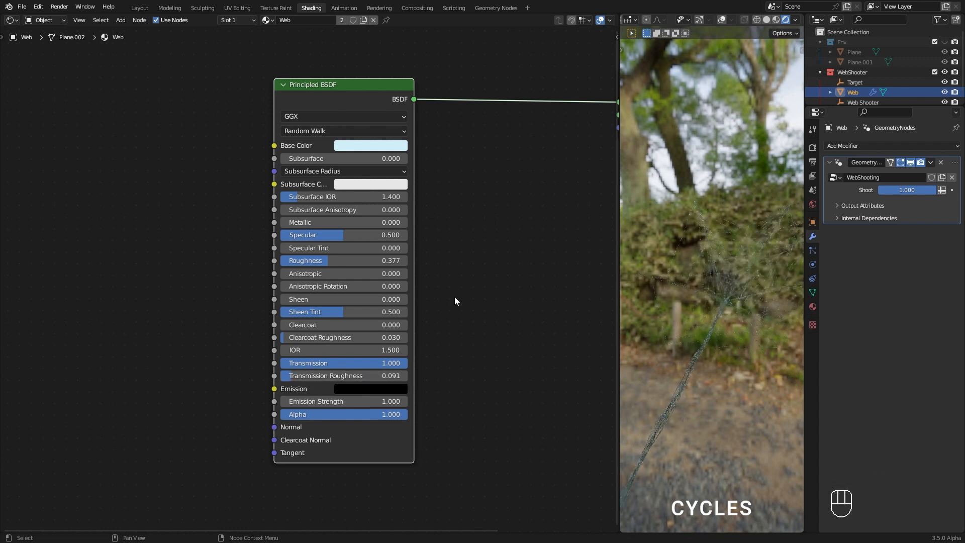
# Insert an Add Shader node between the Principled BSDF and Material Output
pyautogui.moveTo(527, 229); pyautogui.dragTo(401, 270, button='middle')
pyautogui.hotkey('shift', 'a')
pyautogui.moveTo(402, 219)
pyautogui.click(440, 219)
pyautogui.click(424, 222)
# Add a Translucent BSDF and connect it to the Add Shader's second Shader input
pyautogui.hotkey('shift', 'a')
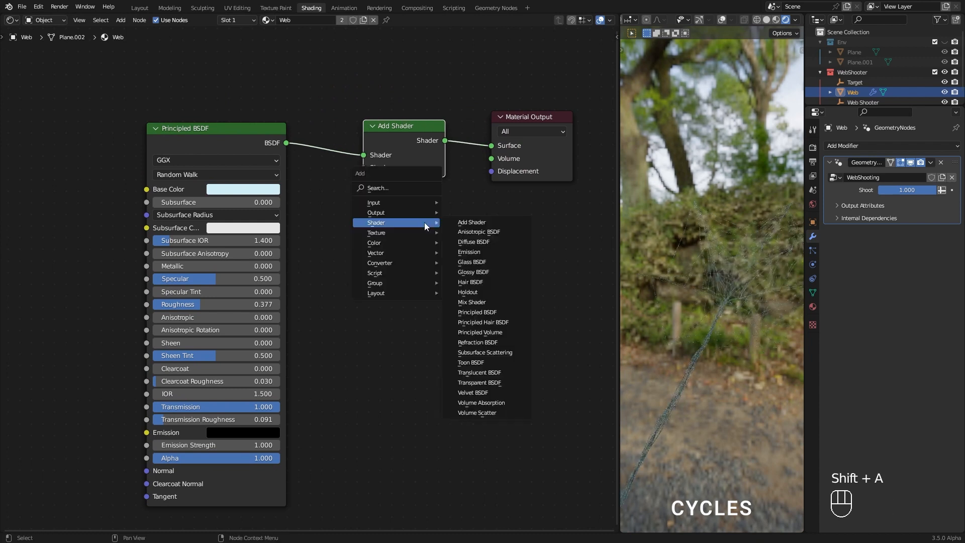
pyautogui.click(490, 372)
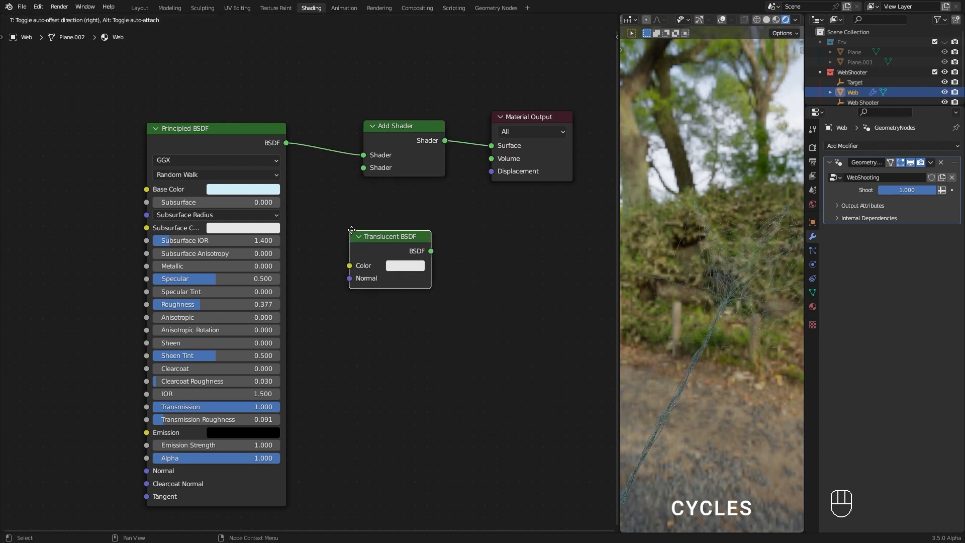
pyautogui.click(363, 197)
pyautogui.moveTo(372, 167); pyautogui.dragTo(372, 167)
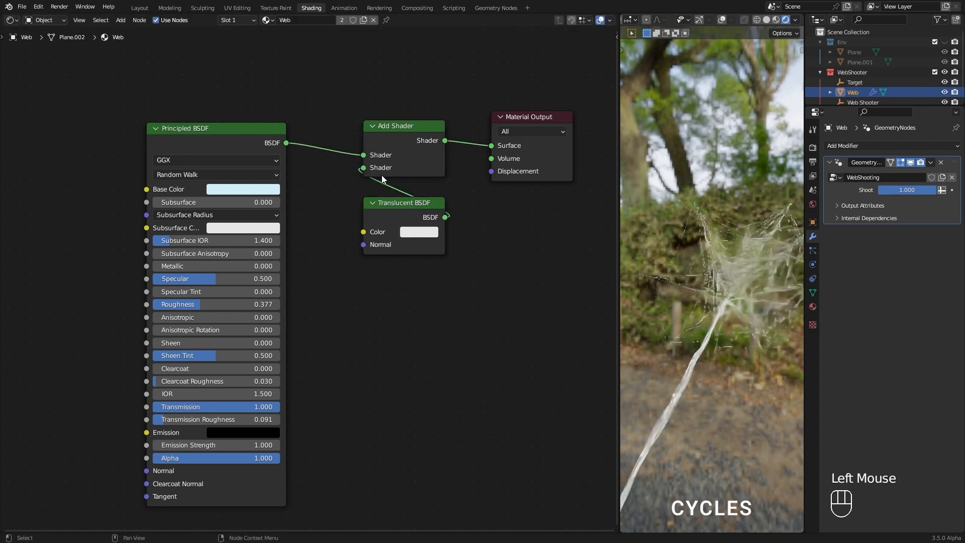
# Tint the Translucent BSDF a muted grey-blue and make the Principled BSDF's base color a paler blue
pyautogui.click(413, 234)
pyautogui.click(449, 102)
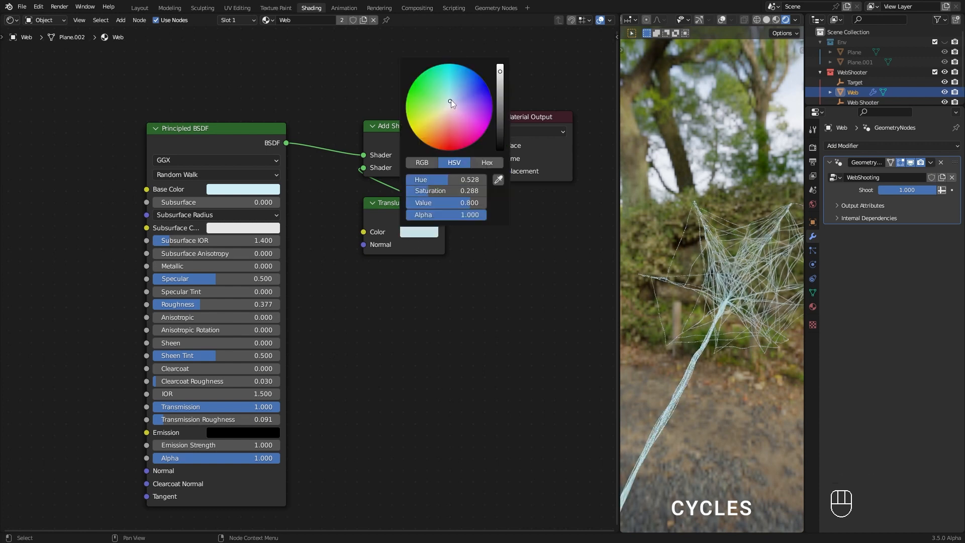
pyautogui.click(500, 99)
pyautogui.moveTo(500, 102); pyautogui.dragTo(500, 91)
pyautogui.click(450, 101)
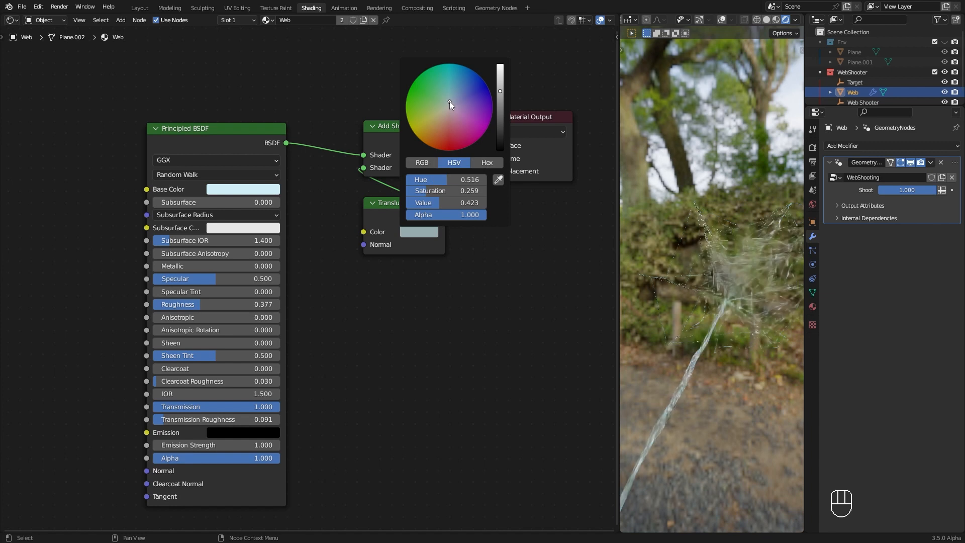
pyautogui.click(251, 190)
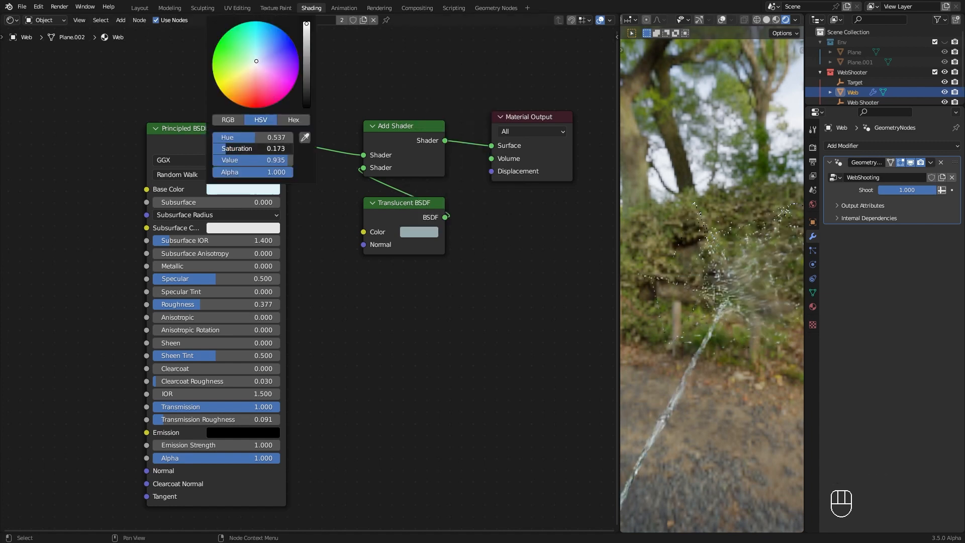
pyautogui.click(405, 232)
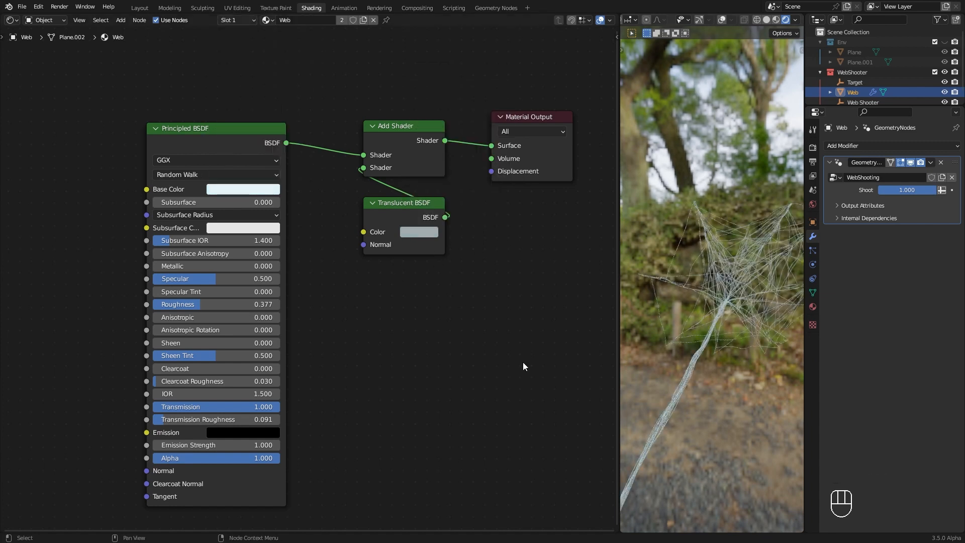
# Examine the web strands in the rendered view and display the Web material's preview
pyautogui.moveTo(750, 366); pyautogui.dragTo(744, 337, button='middle')
pyautogui.click(812, 306)
pyautogui.click(835, 205)
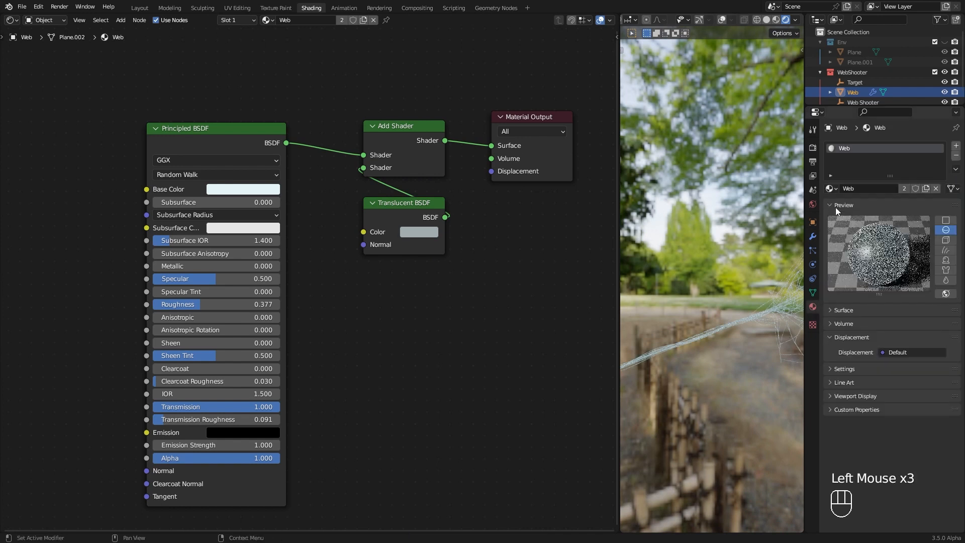
# Return to the Geometry Nodes workspace and show the Web object's modifier settings
pyautogui.click(495, 8)
pyautogui.moveTo(382, 301)
pyautogui.keyDown('ctrl'); pyautogui.mouseDown(button='middle')
pyautogui.moveTo(190, 315)
pyautogui.moveTo(378, 276)
pyautogui.mouseUp(button='middle'); pyautogui.keyUp('ctrl')
pyautogui.moveTo(669, 302); pyautogui.dragTo(693, 307, button='middle')
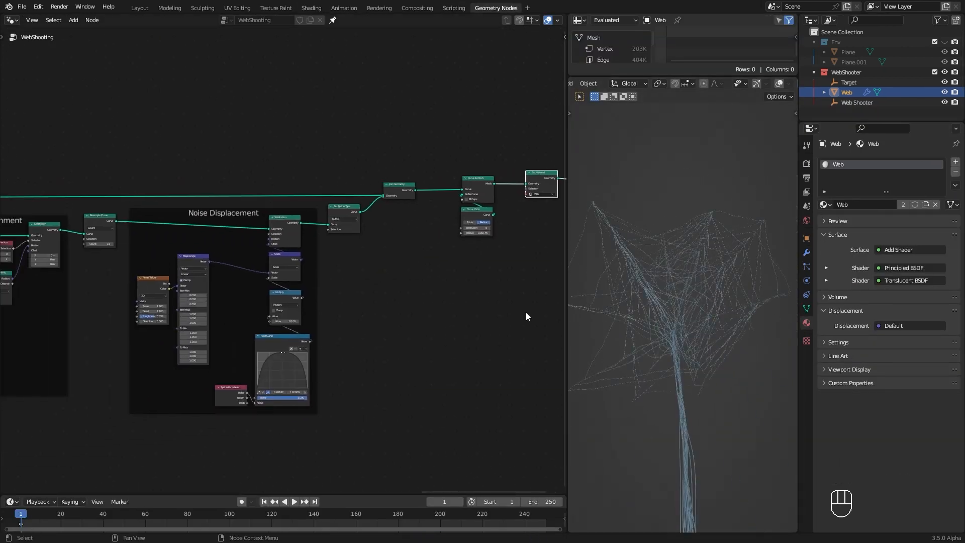
pyautogui.keyDown('ctrl'); pyautogui.moveTo(526, 317); pyautogui.dragTo(222, 179, button='middle'); pyautogui.keyUp('ctrl')
pyautogui.click(807, 252)
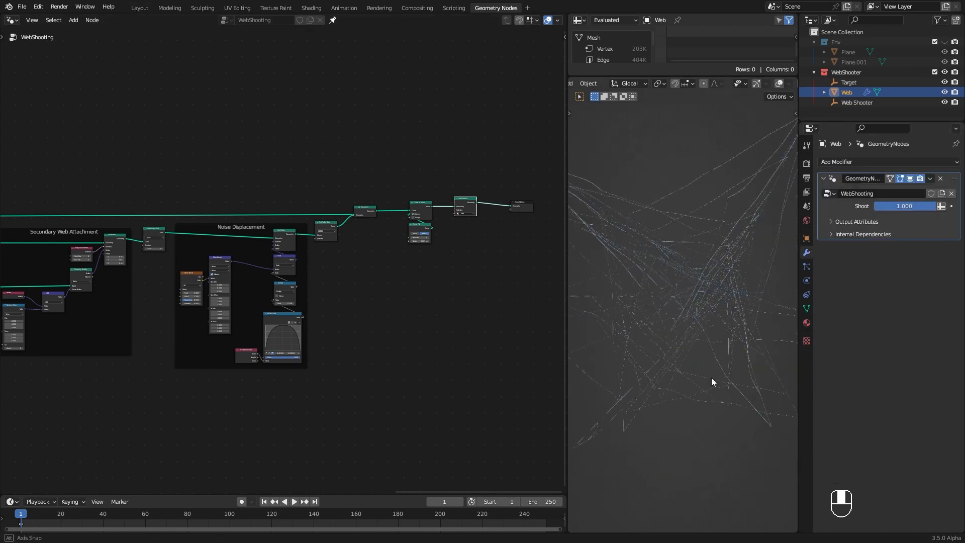
# In top view, try moving the Target empty closer to the Web Shooter
pyautogui.press('KP_7')
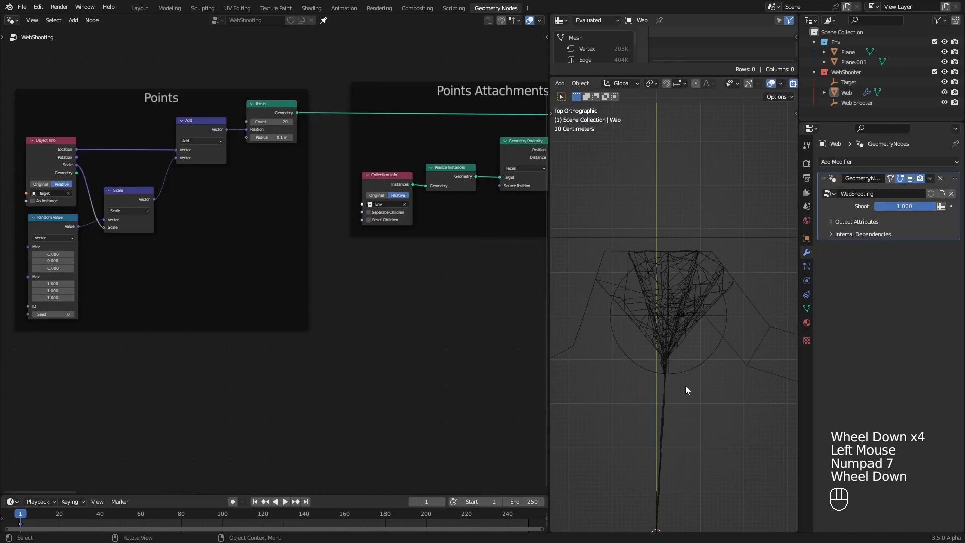
pyautogui.scroll(-4, 685, 385)
pyautogui.scroll(2, 686, 357)
pyautogui.click(690, 348)
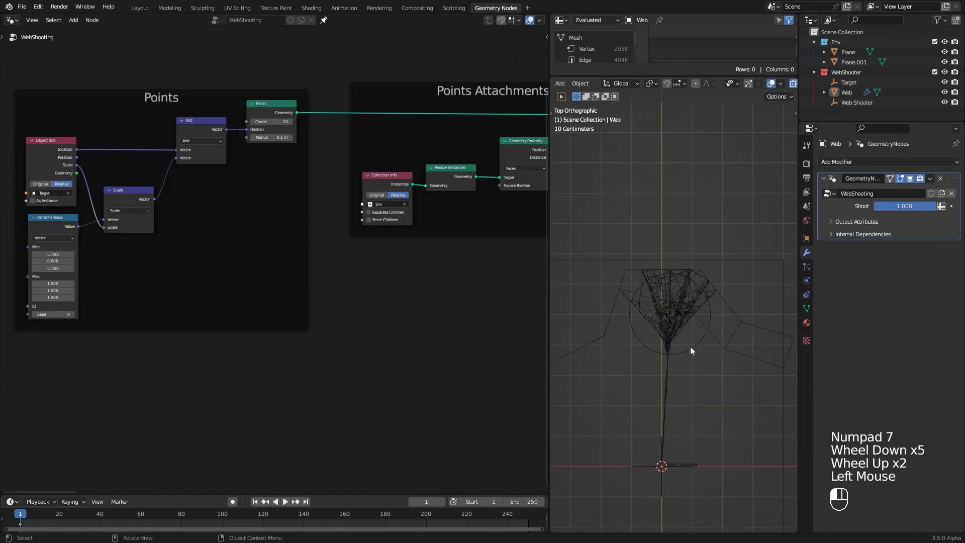
pyautogui.press('g')
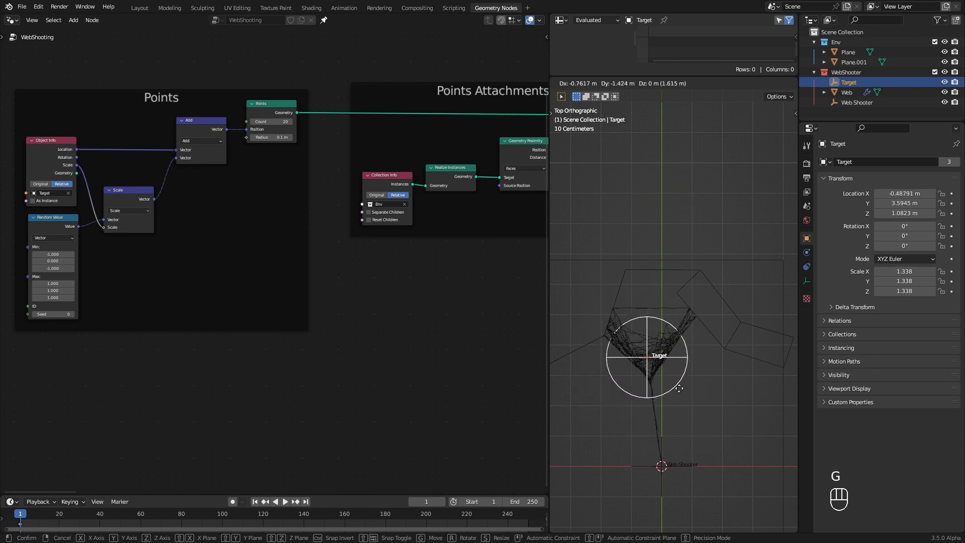
pyautogui.click(688, 349)
# Try moving the Target empty to the opposite side of the Web Shooter
pyautogui.scroll(-2, 691, 384)
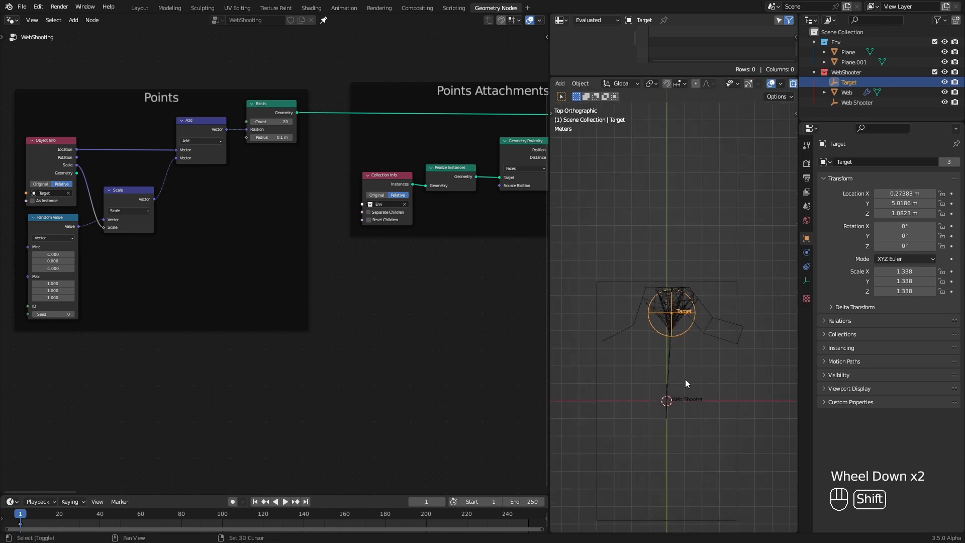
pyautogui.keyDown('shift'); pyautogui.moveTo(686, 381); pyautogui.dragTo(702, 305, button='middle'); pyautogui.keyUp('shift')
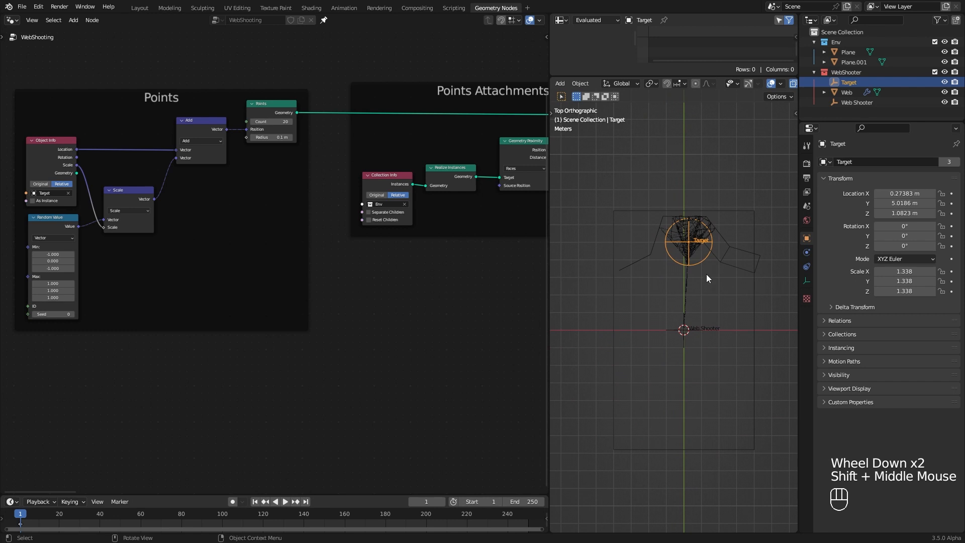
pyautogui.press('g')
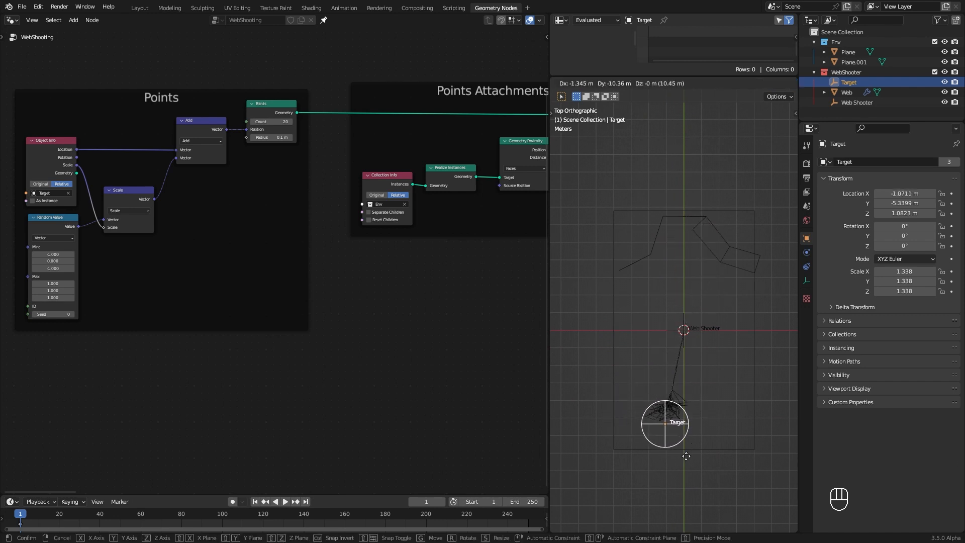
pyautogui.click(698, 265)
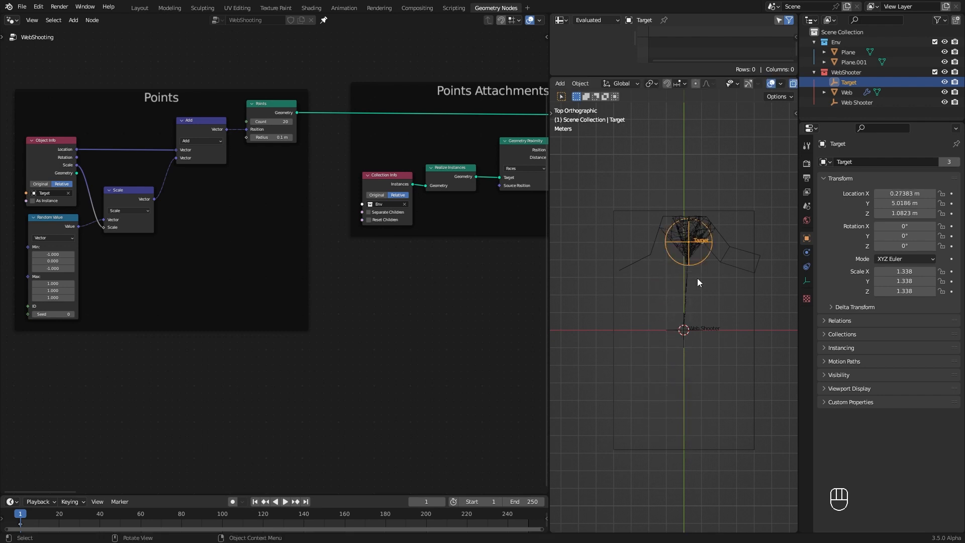
pyautogui.scroll(2, 699, 291)
pyautogui.keyDown('shift'); pyautogui.moveTo(723, 239); pyautogui.dragTo(706, 318, button='middle'); pyautogui.keyUp('shift')
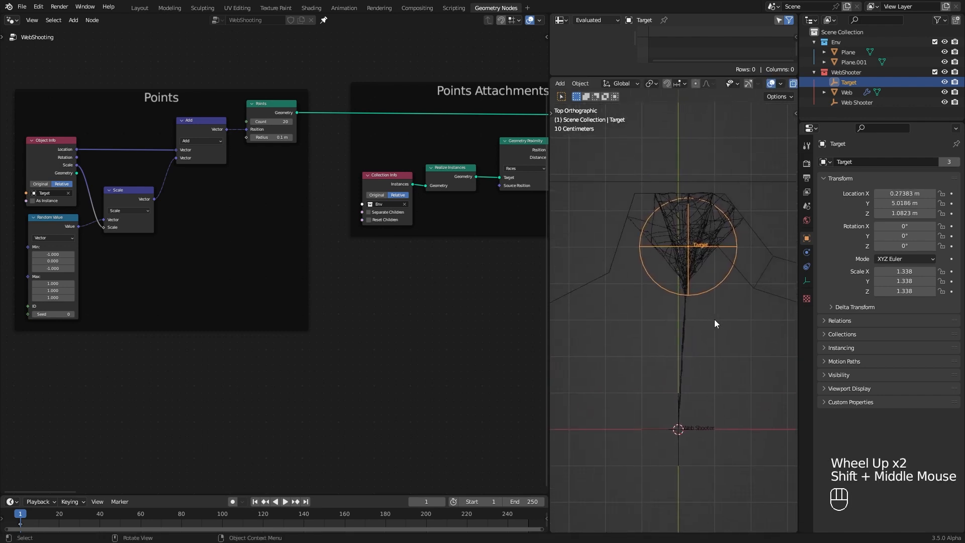
pyautogui.press('r')
pyautogui.moveTo(698, 290); pyautogui.dragTo(684, 309, button='middle')
# Shift the nodes in the Points frame away from the Points Attachments frame to make room
pyautogui.moveTo(168, 274); pyautogui.dragTo(300, 310, button='middle')
pyautogui.scroll(2, 300, 306)
pyautogui.click(334, 143)
pyautogui.doubleClick(339, 236)
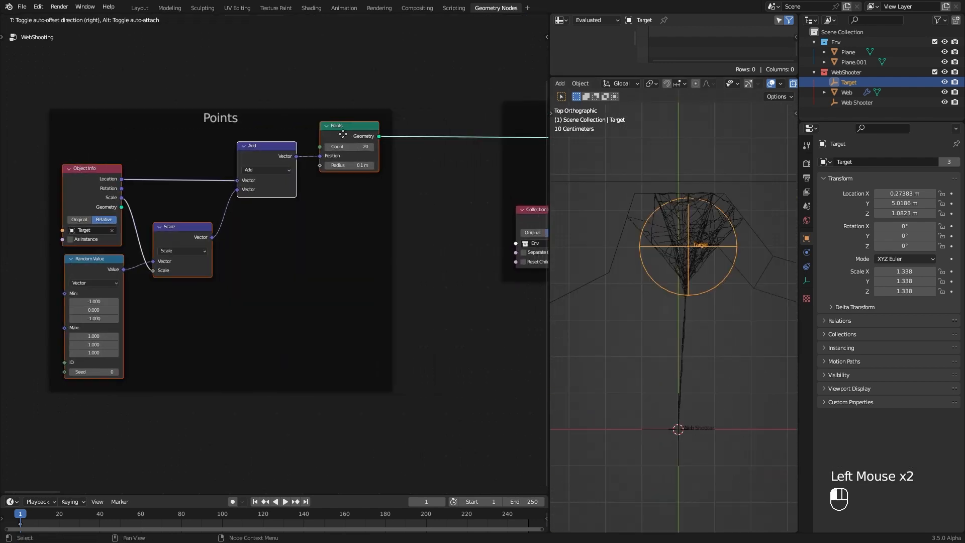
pyautogui.moveTo(258, 264); pyautogui.dragTo(336, 233, button='middle')
# Insert a Set Position node after the Points node inside the Points frame
pyautogui.hotkey('shift', 'a')
pyautogui.moveTo(312, 271)
pyautogui.moveTo(402, 271)
pyautogui.moveTo(433, 290)
pyautogui.click(479, 301)
pyautogui.click(347, 208)
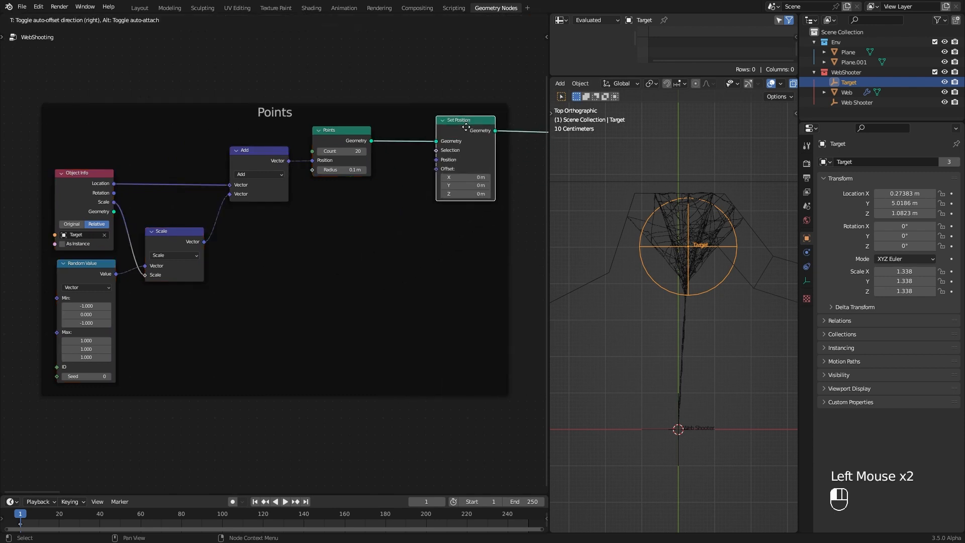
# Bring the Group Output near the Points frame and connect Set Position's Geometry output to it
pyautogui.moveTo(510, 137); pyautogui.dragTo(425, 217, button='middle')
pyautogui.moveTo(425, 217); pyautogui.dragTo(501, 107)
pyautogui.moveTo(482, 179); pyautogui.dragTo(320, 214, button='middle')
pyautogui.moveTo(385, 147); pyautogui.dragTo(378, 185)
pyautogui.moveTo(377, 185); pyautogui.dragTo(387, 155)
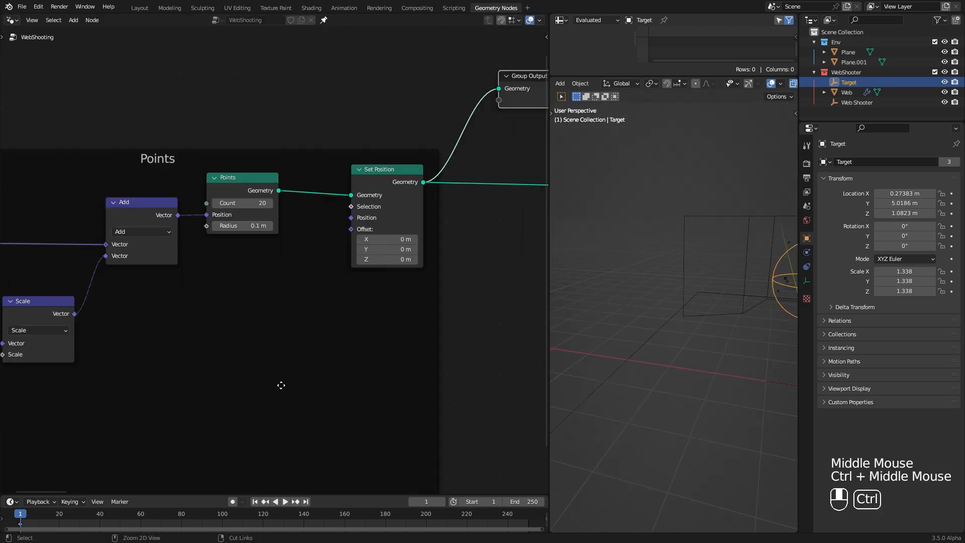
# Add a Vector Rotate node below Points and connect its Vector output to Set Position's Position input
pyautogui.moveTo(280, 385); pyautogui.dragTo(342, 328, button='middle')
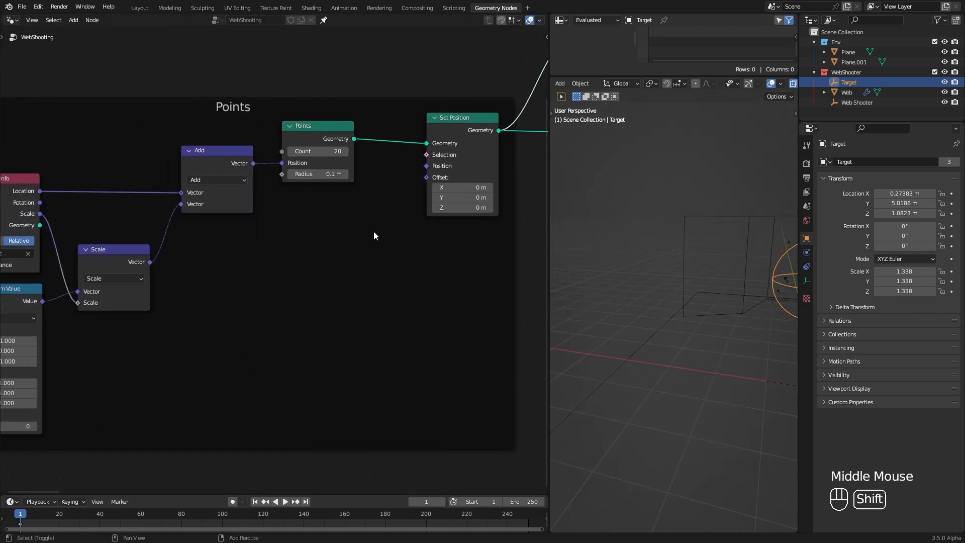
pyautogui.hotkey('shift', 'a')
pyautogui.write('vector')
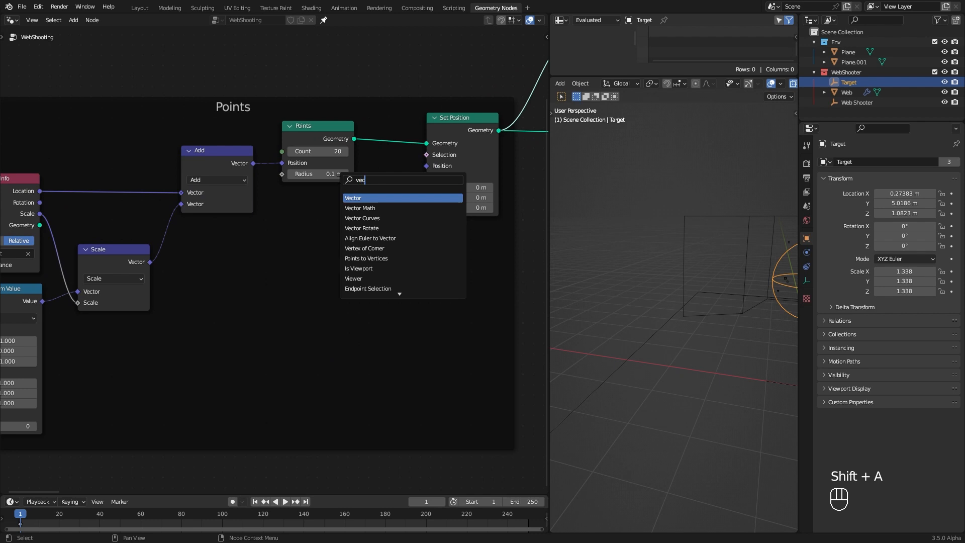
pyautogui.click(378, 228)
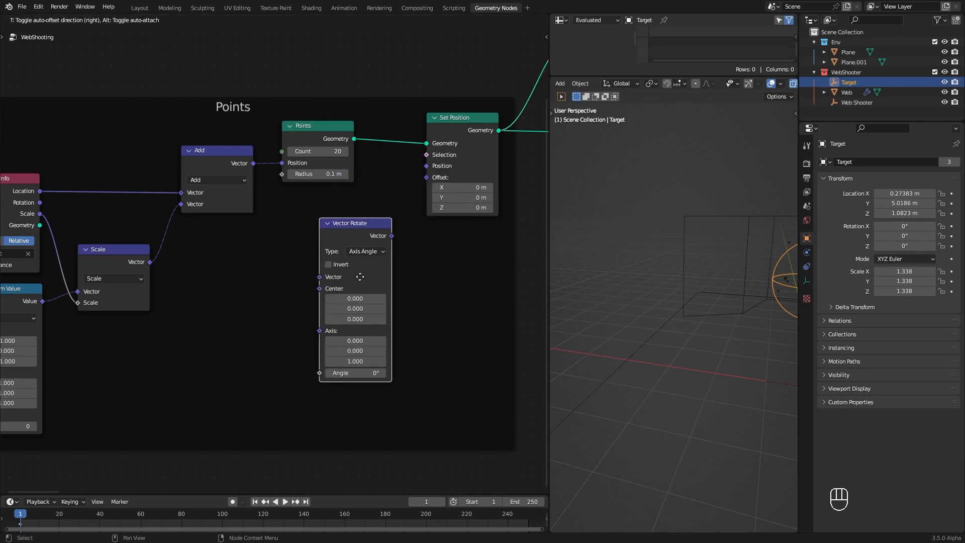
pyautogui.click(359, 276)
pyautogui.moveTo(391, 236); pyautogui.dragTo(426, 166)
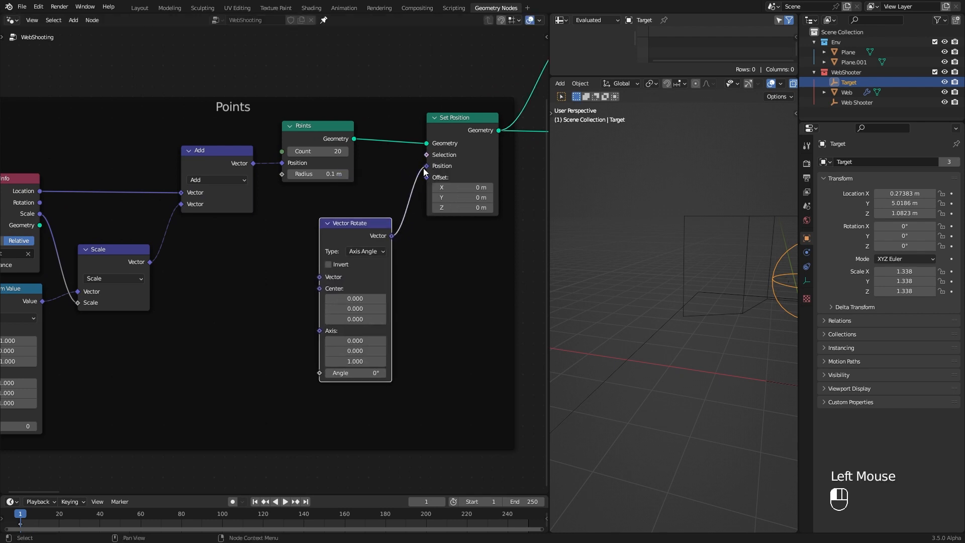
# Set the Vector Rotate node's rotation type to Euler
pyautogui.moveTo(455, 259); pyautogui.dragTo(402, 285, button='middle')
pyautogui.click(336, 271)
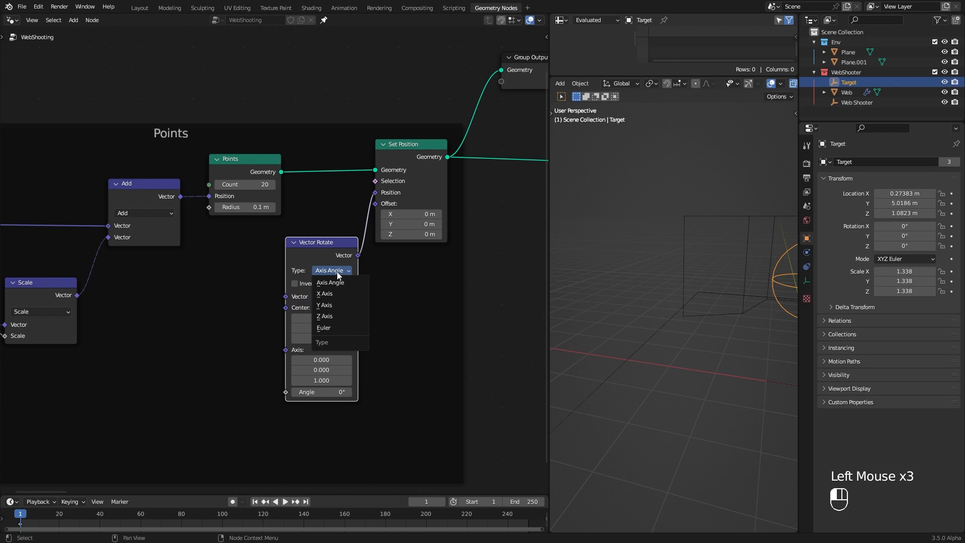
pyautogui.click(343, 327)
# Add a Position node beside Vector Rotate, connected to its Vector input, and view the scene from the top
pyautogui.press('KP_7')
pyautogui.moveTo(642, 285); pyautogui.dragTo(639, 381, button='middle')
pyautogui.doubleClick(284, 298)
pyautogui.moveTo(284, 298); pyautogui.dragTo(250, 277)
pyautogui.write('position')
pyautogui.press('Return')
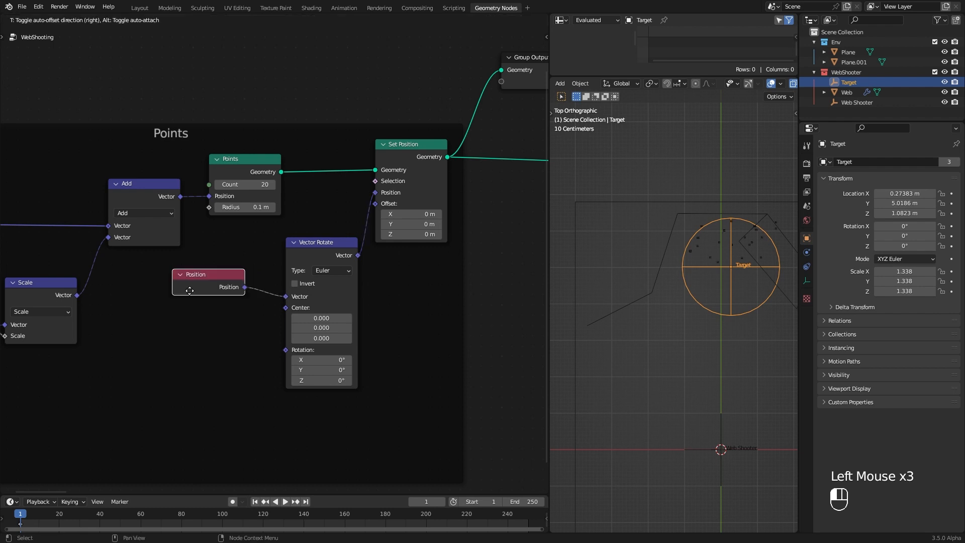
pyautogui.click(211, 291)
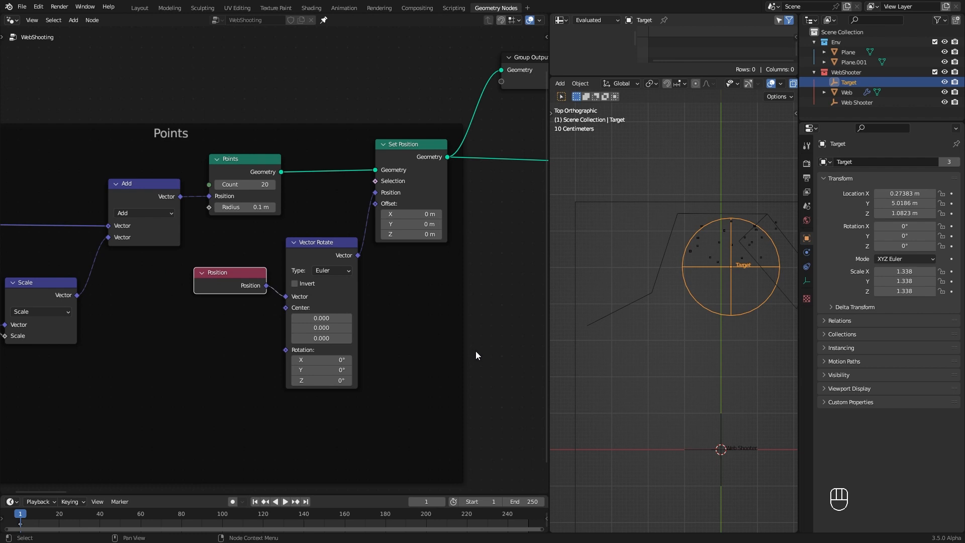
# Connect the Target Object Info's Location to Vector Rotate's Center and its Rotation to the Rotation input, checking with a trial rotation of Target
pyautogui.moveTo(242, 313); pyautogui.dragTo(276, 304, button='middle')
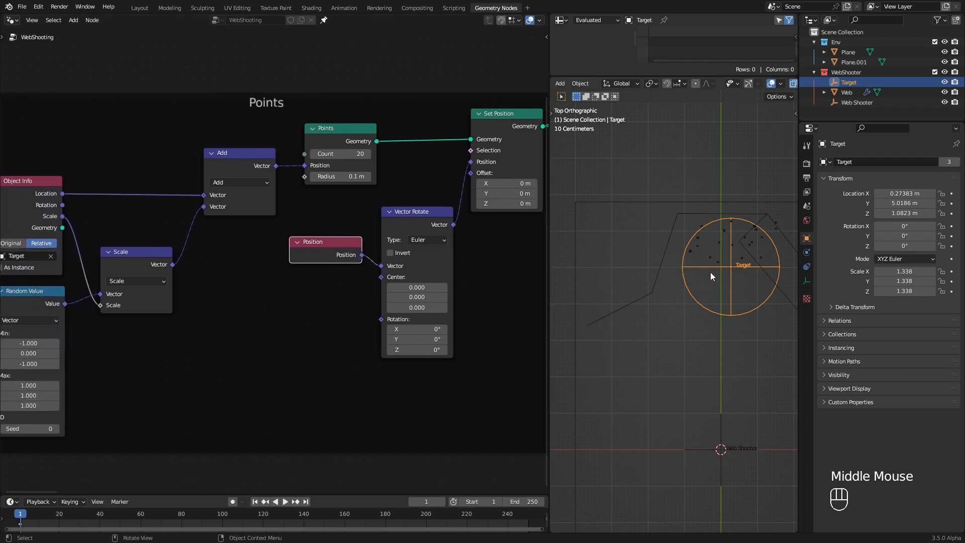
pyautogui.moveTo(380, 277); pyautogui.dragTo(63, 193)
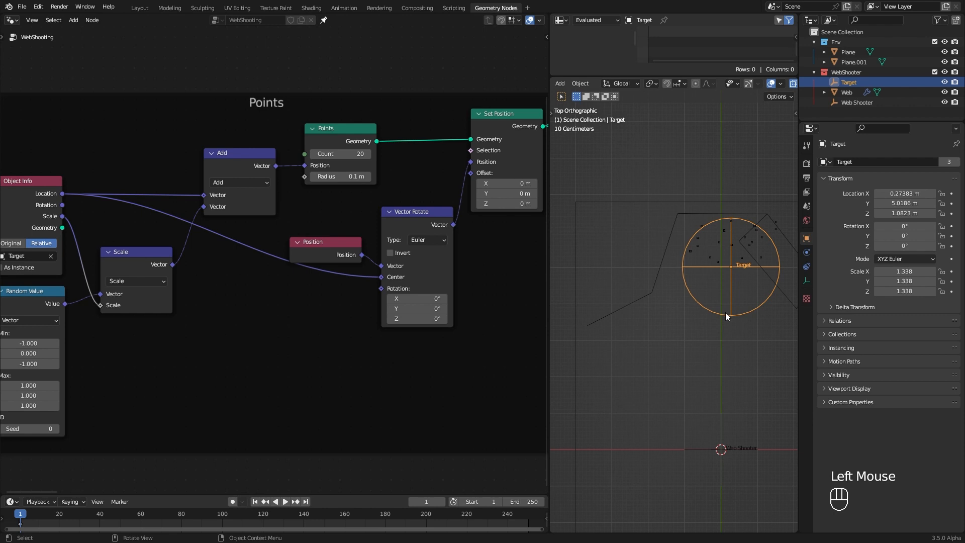
pyautogui.moveTo(59, 206); pyautogui.dragTo(382, 292)
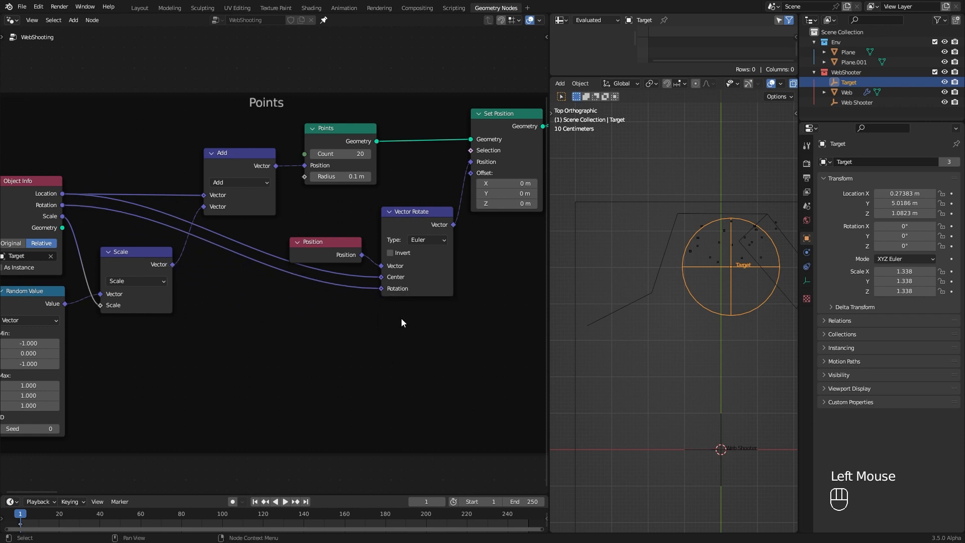
pyautogui.press('r')
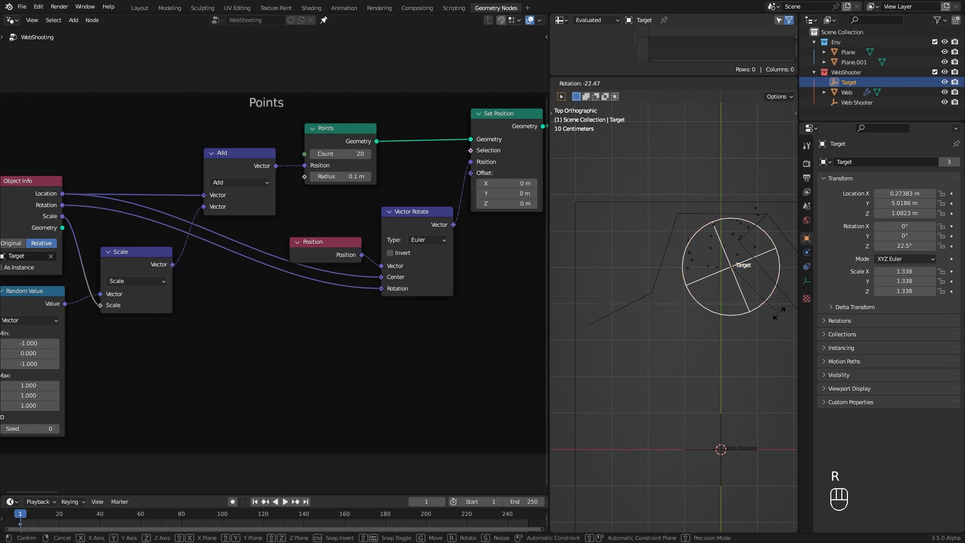
pyautogui.rightClick(729, 342)
# Connect Set Material's Geometry output back to the Group Output at the end of the node tree
pyautogui.keyDown('ctrl'); pyautogui.moveTo(382, 281); pyautogui.dragTo(382, 351, button='middle'); pyautogui.keyUp('ctrl')
pyautogui.moveTo(402, 352); pyautogui.dragTo(216, 302, button='middle')
pyautogui.moveTo(225, 257); pyautogui.dragTo(316, 233)
# Test-move and test-rotate the Target empty from several views to examine how the web follows its direction
pyautogui.click(675, 355)
pyautogui.click(754, 309)
pyautogui.press('r')
pyautogui.press('g')
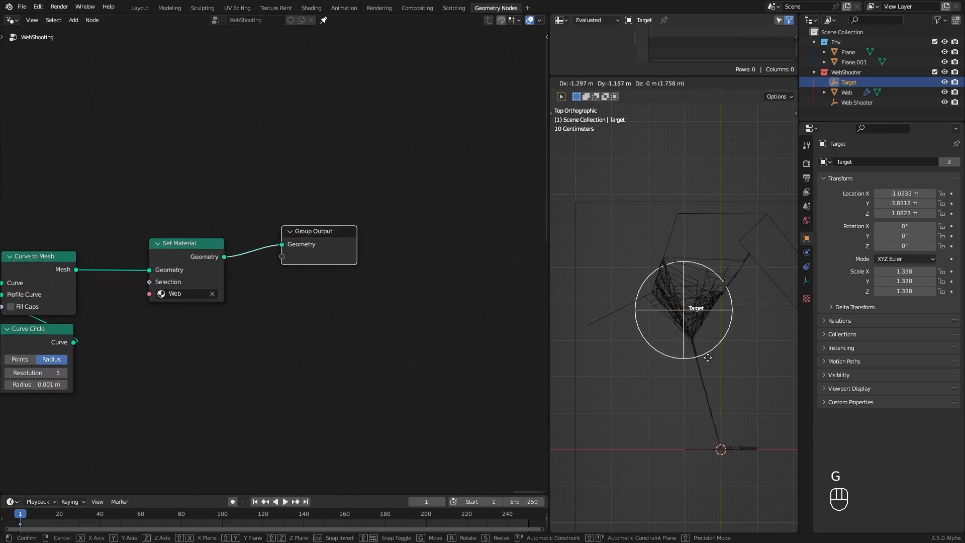
pyautogui.rightClick(698, 431)
pyautogui.moveTo(698, 432); pyautogui.dragTo(704, 346, button='middle')
pyautogui.press('KP_3')
pyautogui.keyDown('shift'); pyautogui.moveTo(703, 346); pyautogui.dragTo(739, 358, button='middle'); pyautogui.keyUp('shift')
pyautogui.press('g')
pyautogui.rightClick(730, 342)
pyautogui.press('r')
pyautogui.rightClick(752, 341)
pyautogui.click(622, 369)
pyautogui.press('g')
pyautogui.click(716, 236)
pyautogui.click(716, 236)
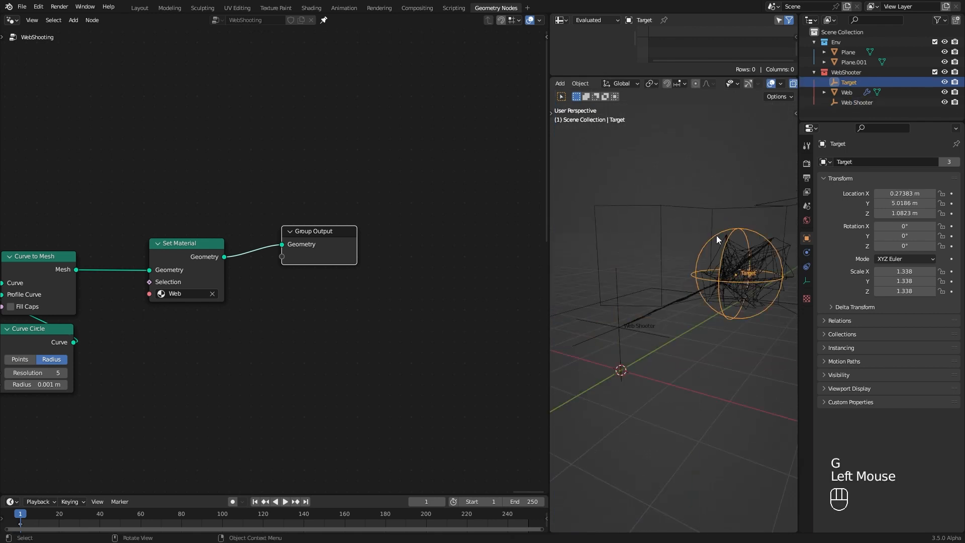
# Add a Track To constraint to the Target empty with Web Shooter as its target
pyautogui.click(807, 265)
pyautogui.click(897, 169)
pyautogui.click(909, 161)
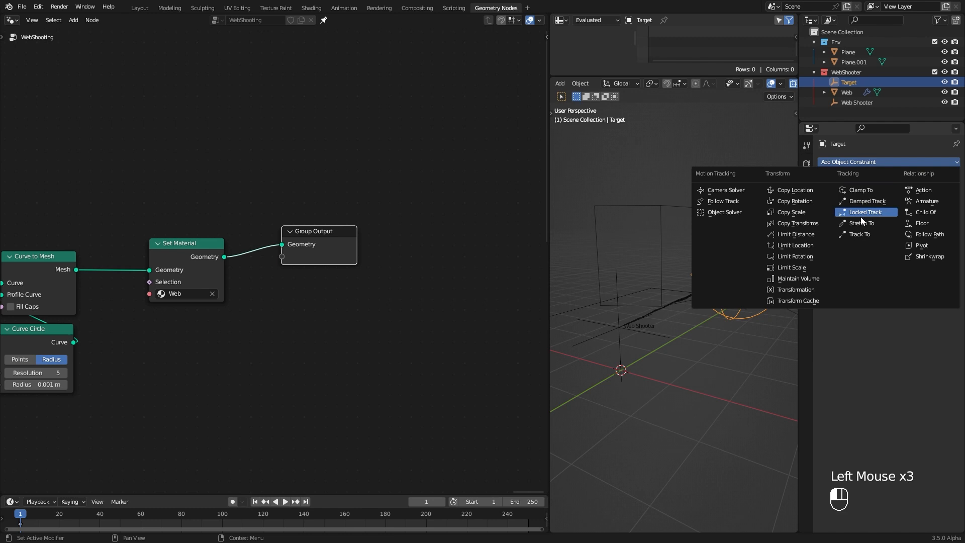
pyautogui.click(859, 233)
pyautogui.click(940, 193)
pyautogui.click(855, 102)
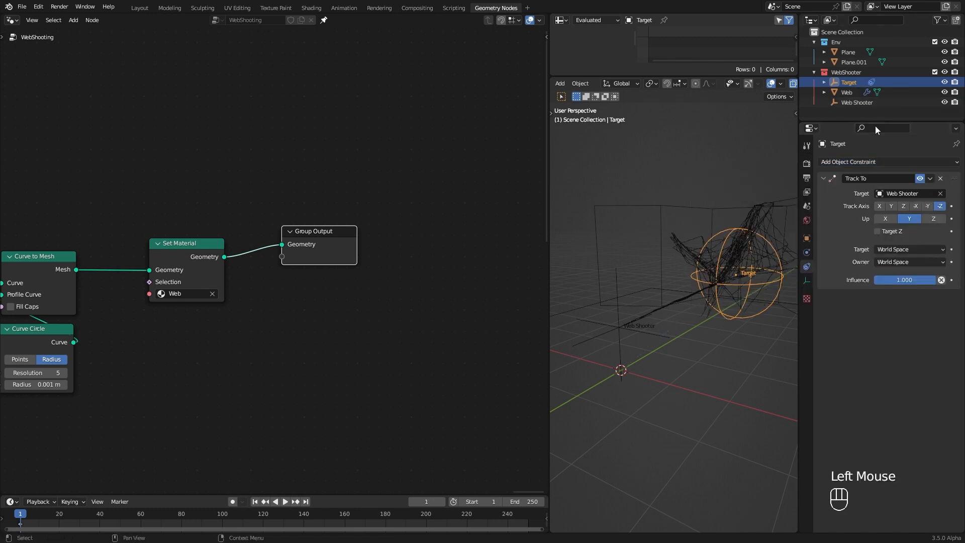
# Set the Track To constraint's Track Axis to -Y and its Up axis to Z
pyautogui.click(927, 206)
pyautogui.moveTo(743, 301); pyautogui.dragTo(756, 273, button='middle')
pyautogui.press('g')
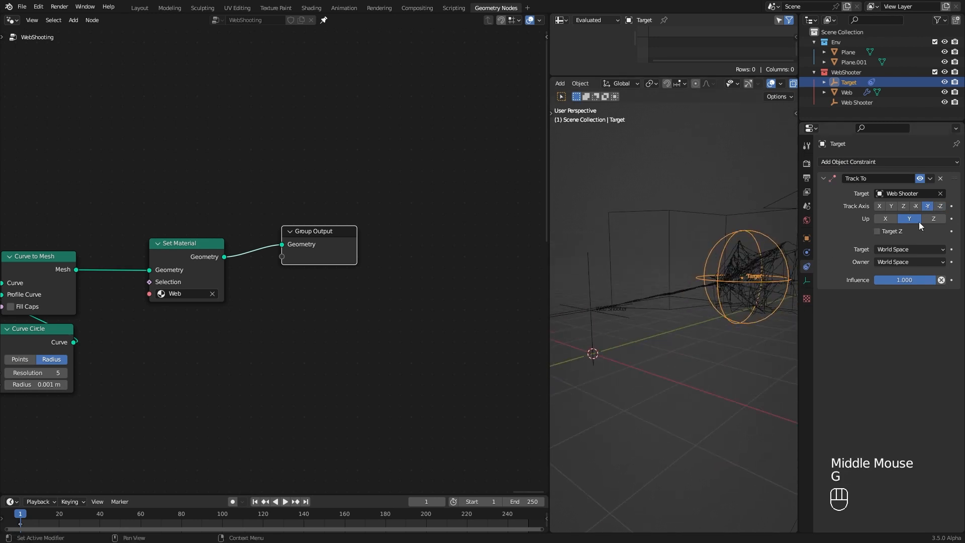
pyautogui.click(932, 219)
# Test-move the constrained Target in perspective and top views to examine how the web turns with the shooting direction
pyautogui.moveTo(727, 343); pyautogui.dragTo(693, 347, button='middle')
pyautogui.press('g')
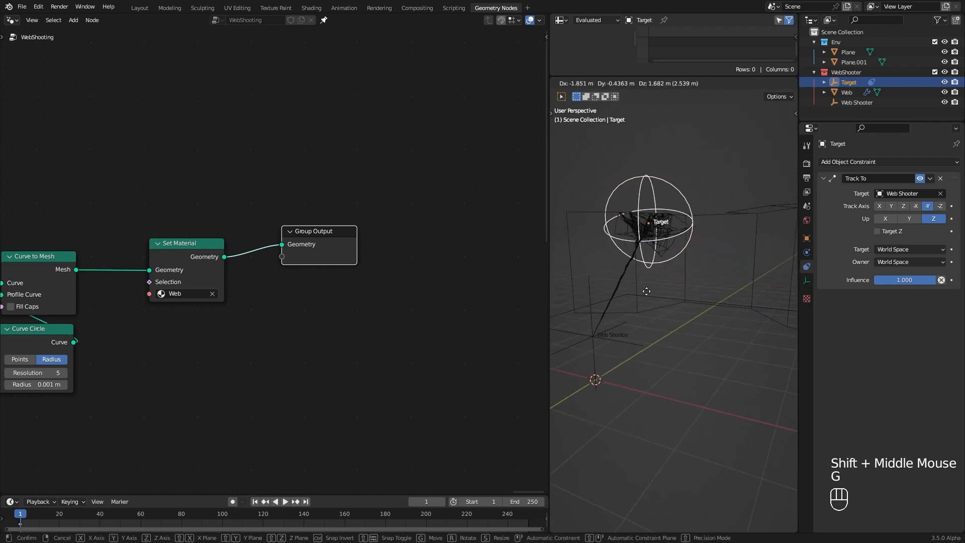
pyautogui.press('KP_7')
pyautogui.scroll(-2, 719, 342)
pyautogui.press('g')
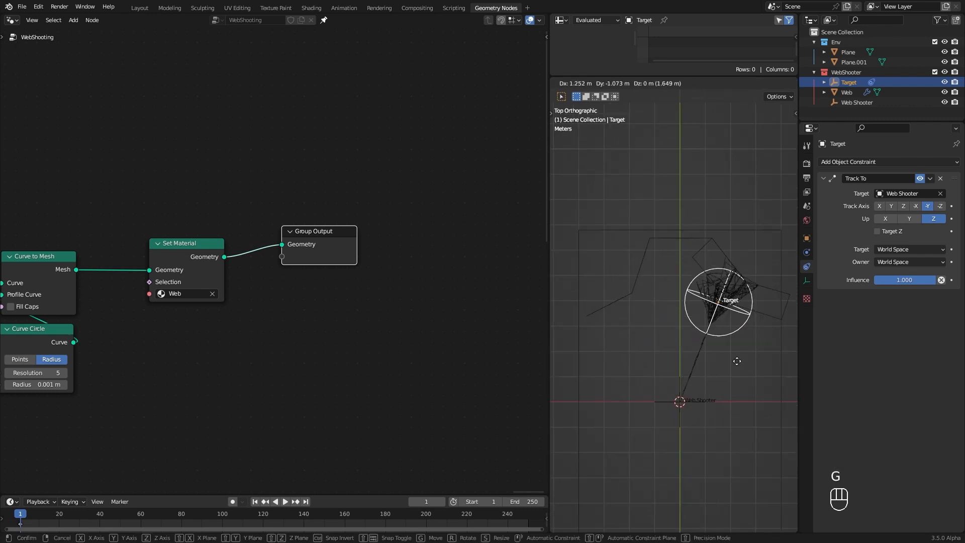
pyautogui.moveTo(723, 352); pyautogui.dragTo(773, 347, button='middle')
pyautogui.press('s')
pyautogui.rightClick(701, 296)
pyautogui.press('g')
pyautogui.rightClick(725, 289)
# Toggle Target's Track To constraint off and on to compare the web's orientation
pyautogui.click(919, 179)
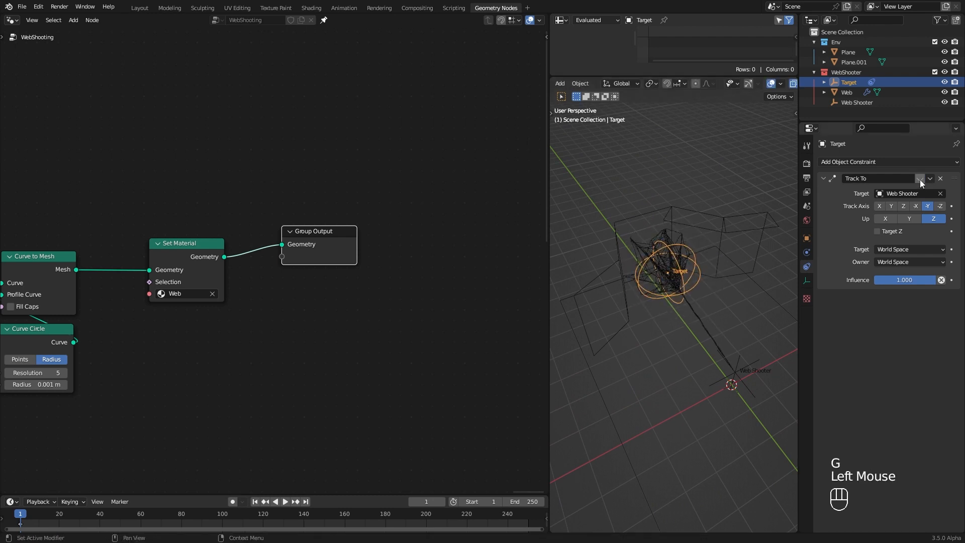
pyautogui.click(919, 178)
pyautogui.moveTo(927, 279)
pyautogui.mouseDown()
pyautogui.moveTo(876, 278)
pyautogui.moveTo(934, 279)
pyautogui.mouseUp()
pyautogui.scroll(2, 703, 318)
pyautogui.moveTo(703, 318); pyautogui.dragTo(637, 271, button='middle')
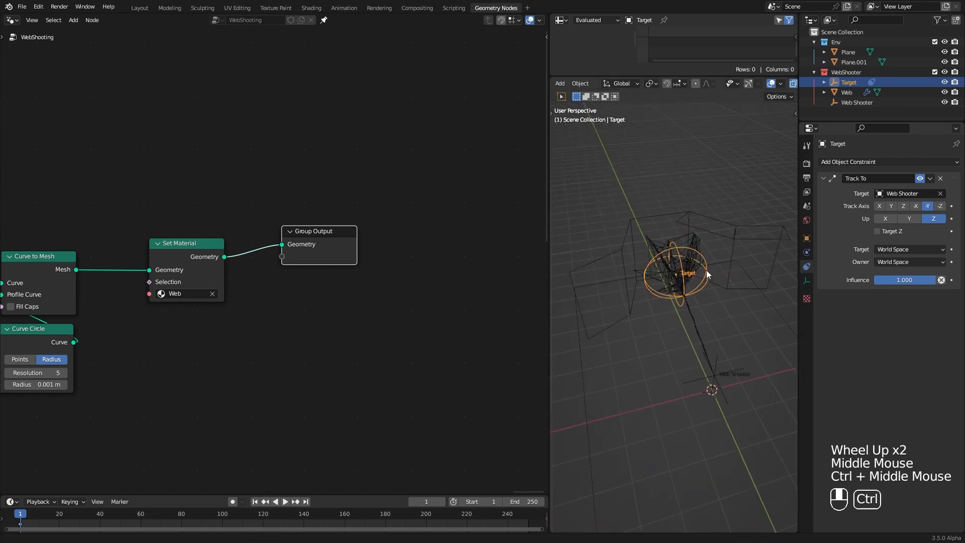
# Move the Web Shooter empty away from the origin, comparing the web with Target's Track To constraint enabled and disabled
pyautogui.click(698, 460)
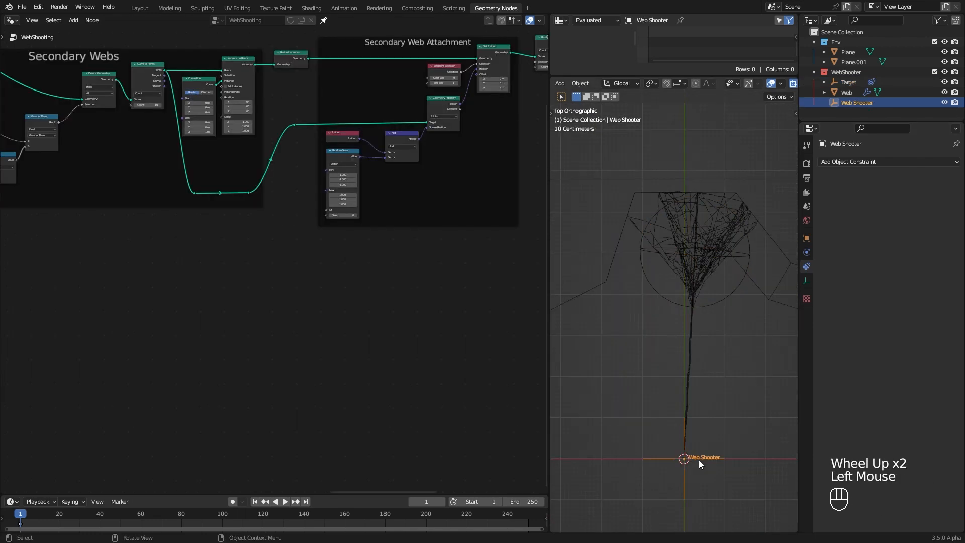
pyautogui.press('g')
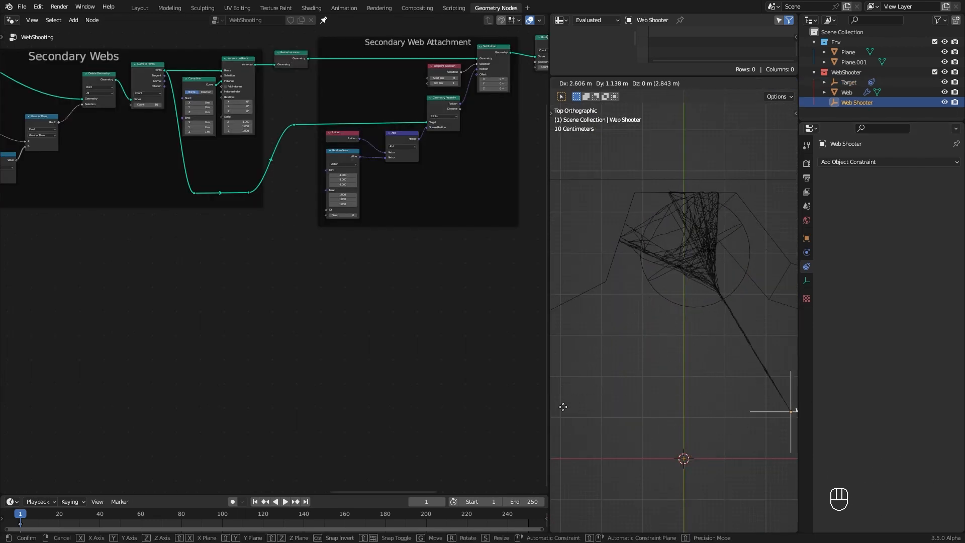
pyautogui.rightClick(578, 422)
pyautogui.click(720, 301)
pyautogui.click(918, 179)
pyautogui.press('g')
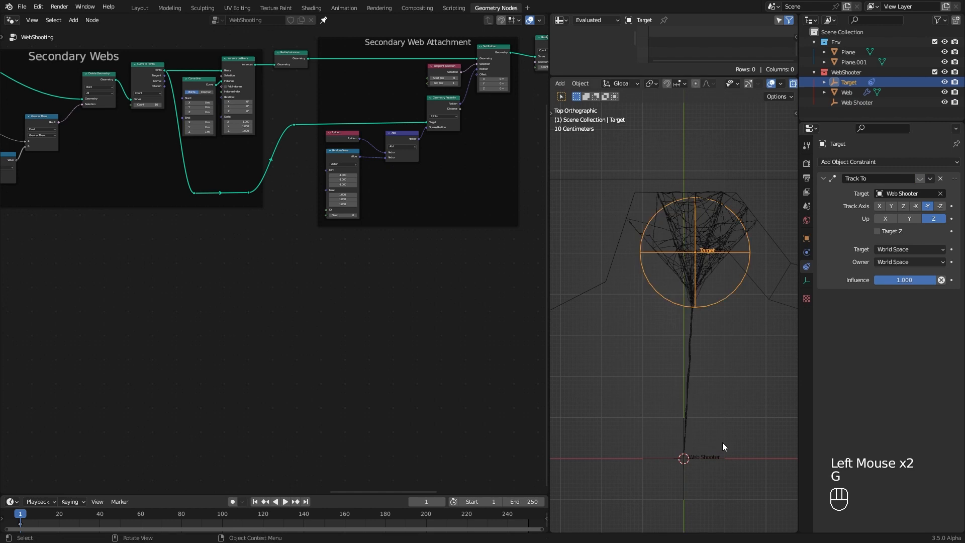
pyautogui.click(722, 444)
pyautogui.press('g')
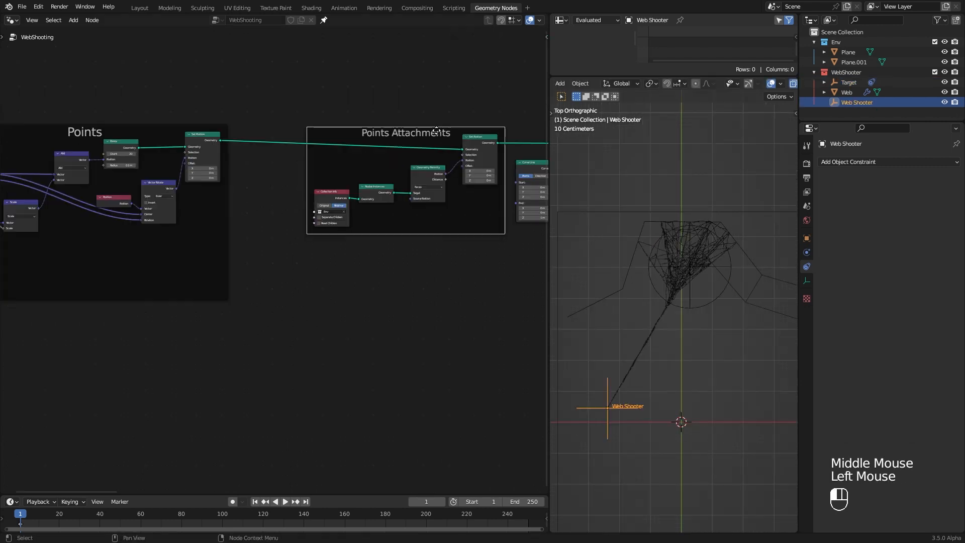
# Move the Points Attachments frame next to the Points frame and add a reroute on its outgoing link
pyautogui.moveTo(436, 132); pyautogui.dragTo(368, 129)
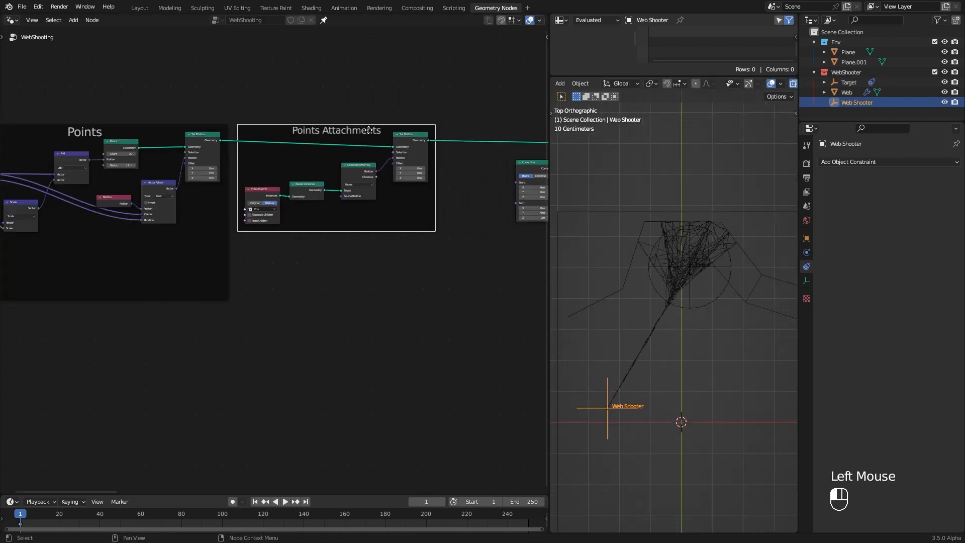
pyautogui.keyDown('ctrl'); pyautogui.moveTo(452, 247); pyautogui.dragTo(465, 276, button='middle'); pyautogui.keyUp('ctrl')
pyautogui.moveTo(392, 278); pyautogui.dragTo(302, 277, button='middle')
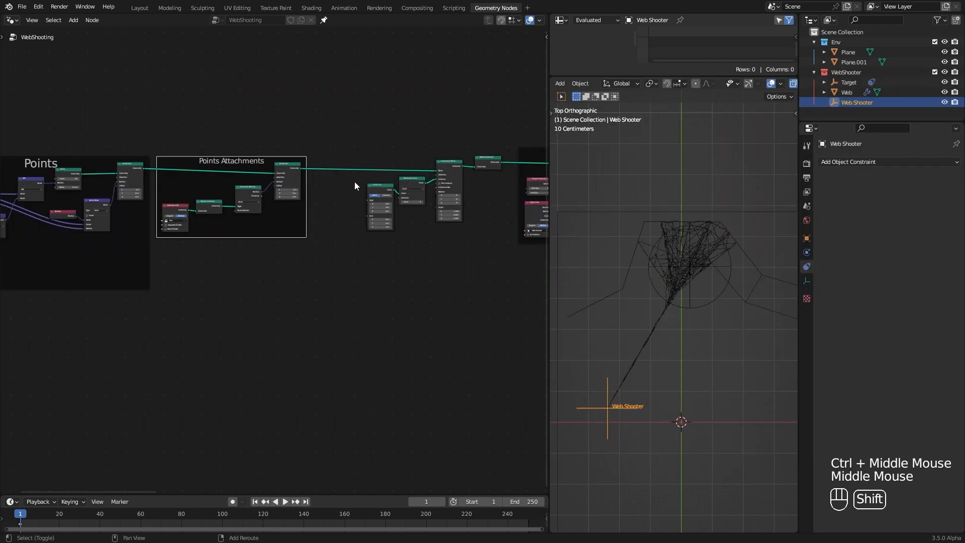
pyautogui.keyDown('shift'); pyautogui.moveTo(348, 138); pyautogui.dragTo(364, 251, button='right'); pyautogui.keyUp('shift')
pyautogui.keyDown('ctrl'); pyautogui.moveTo(364, 252); pyautogui.dragTo(426, 190, button='middle'); pyautogui.keyUp('ctrl')
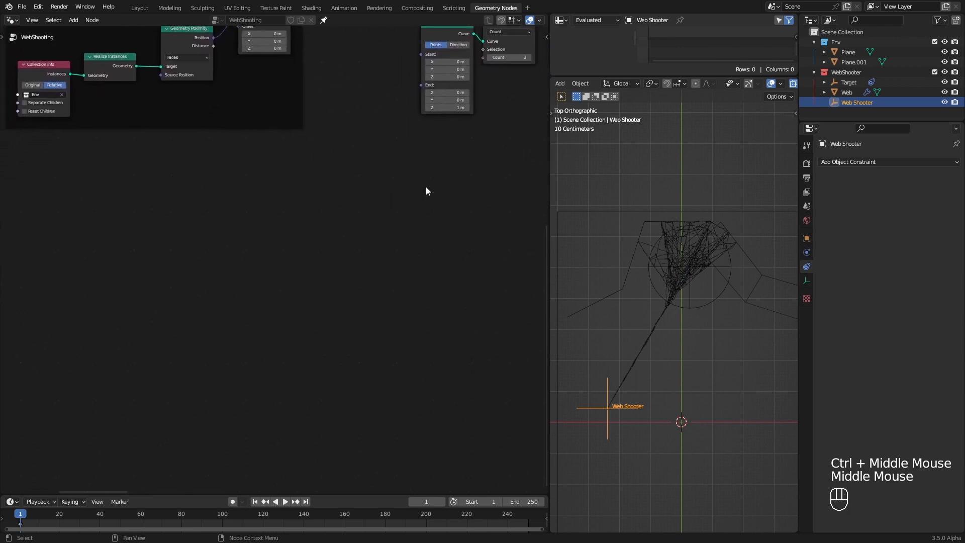
# Add a Relative Collection Info node for the Env collection, connect its Instances to the Group Output, and show the viewport in solid shading
pyautogui.moveTo(146, 232); pyautogui.dragTo(269, 210, button='middle')
pyautogui.moveTo(834, 43); pyautogui.dragTo(177, 227)
pyautogui.moveTo(187, 282)
pyautogui.mouseDown()
pyautogui.moveTo(381, 240)
pyautogui.moveTo(192, 283)
pyautogui.mouseUp()
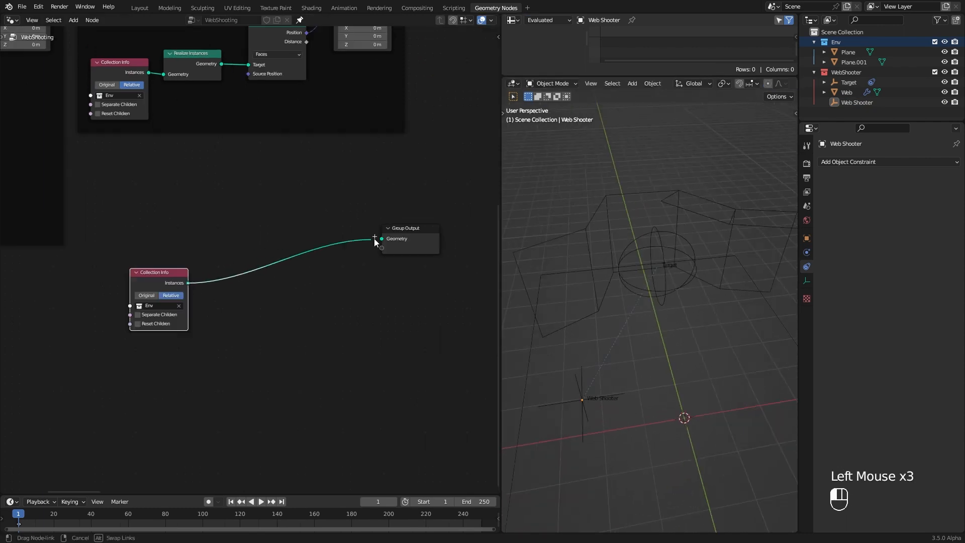
pyautogui.click(401, 230)
pyautogui.press('z')
pyautogui.moveTo(703, 329); pyautogui.dragTo(733, 315, button='middle')
pyautogui.moveTo(188, 320); pyautogui.dragTo(300, 323, button='middle')
# Insert a Realize Instances node between the new Collection Info node and the Group Output
pyautogui.moveTo(300, 282); pyautogui.dragTo(232, 304)
pyautogui.hotkey('shift', 'a')
pyautogui.moveTo(332, 390)
pyautogui.click(392, 414)
pyautogui.click(255, 292)
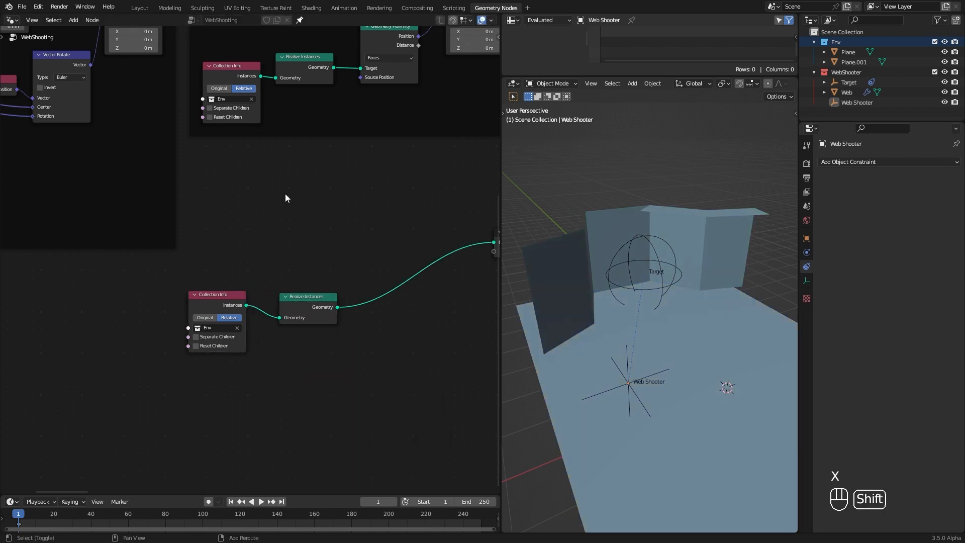
# Insert a Distribute Points on Faces node after the new Realize Instances node
pyautogui.hotkey('shift', 'a')
pyautogui.moveTo(284, 194)
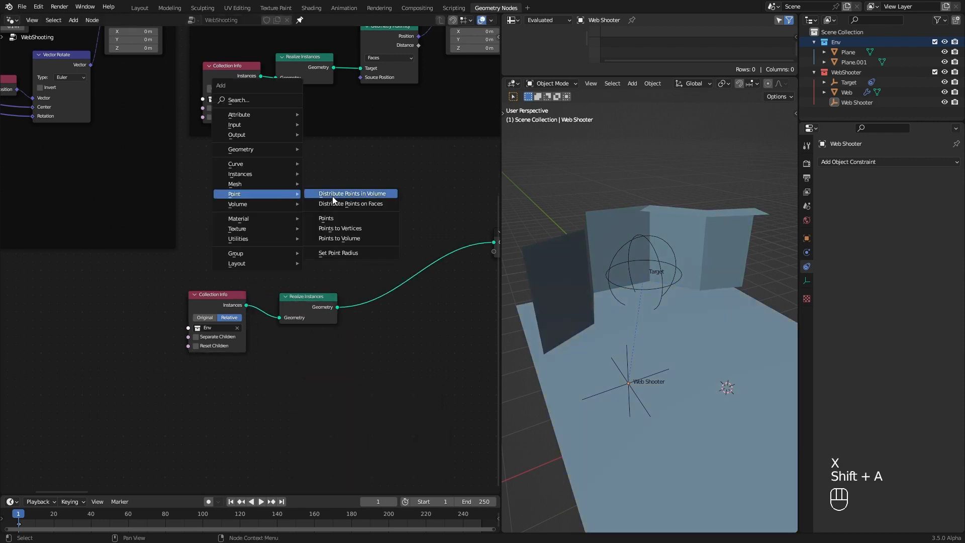
pyautogui.click(334, 203)
pyautogui.click(353, 284)
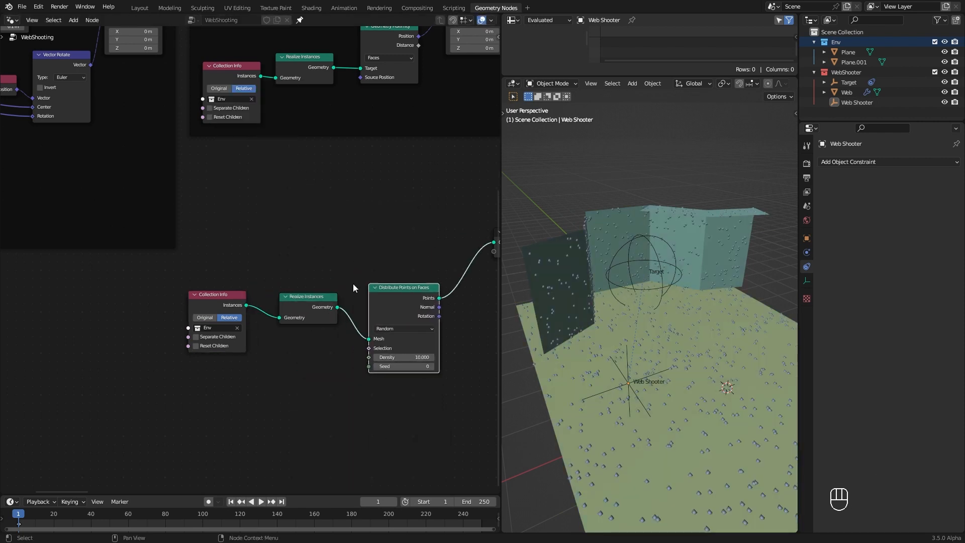
pyautogui.moveTo(445, 348); pyautogui.dragTo(333, 355, button='middle')
# Add an Object Info node for the Target empty below the Env Collection Info node, set to Relative
pyautogui.moveTo(848, 82); pyautogui.dragTo(152, 396)
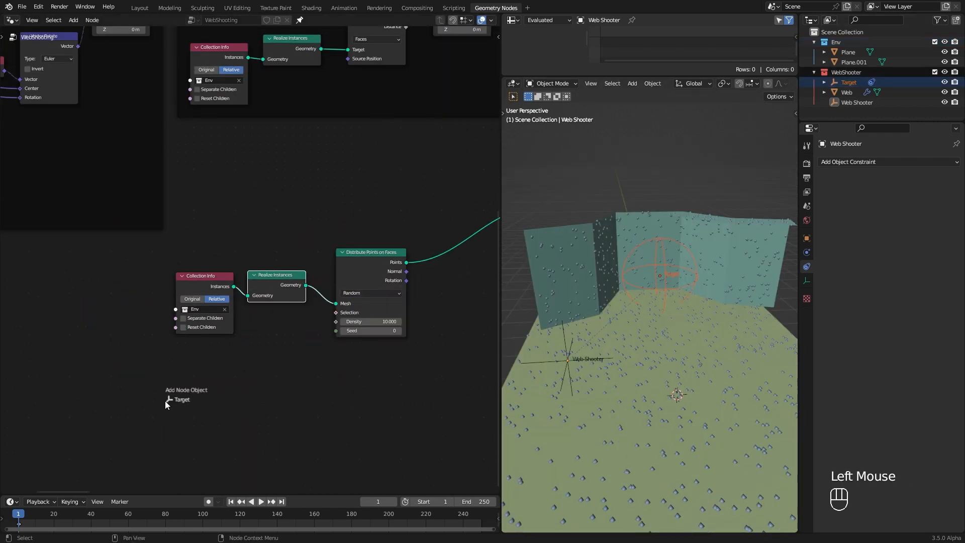
pyautogui.moveTo(247, 398); pyautogui.dragTo(298, 328, button='middle')
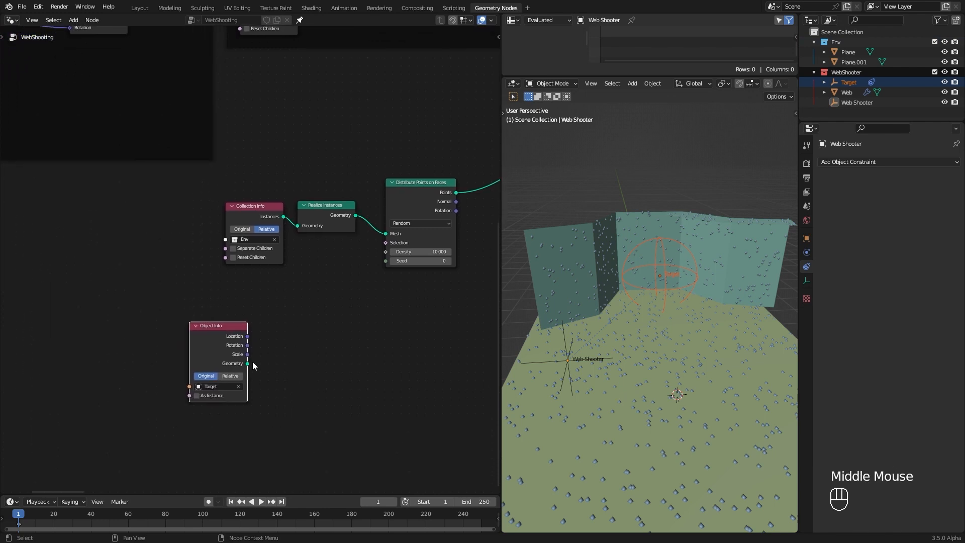
pyautogui.click(220, 353)
# Add a Distance vector math node fed by the new Object Info node's Location output
pyautogui.moveTo(220, 353); pyautogui.dragTo(354, 358)
pyautogui.write('dist')
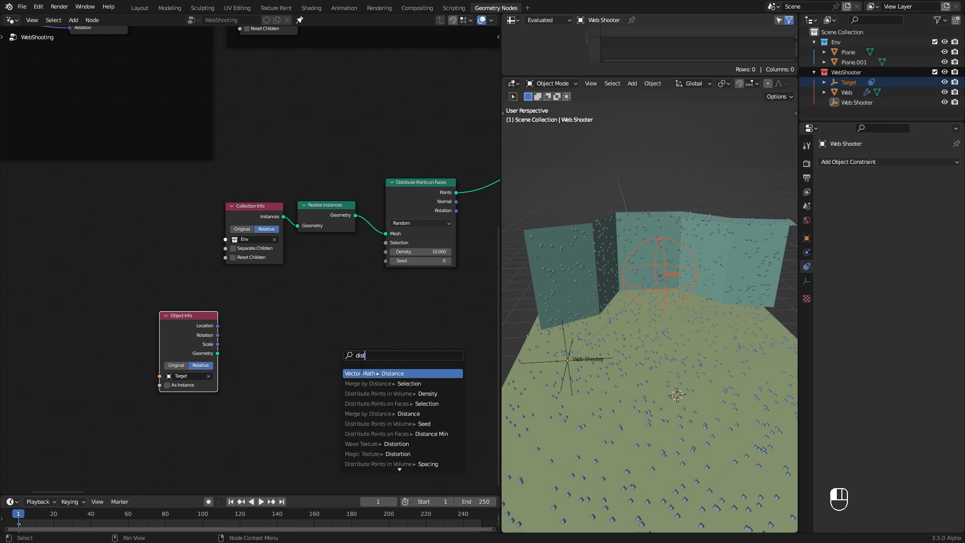
pyautogui.click(362, 372)
pyautogui.click(307, 329)
# Feed the Distance node's second Vector input from a new Position node and set Distribute Points on Faces density to 14.4
pyautogui.moveTo(286, 354); pyautogui.dragTo(254, 400)
pyautogui.write('po')
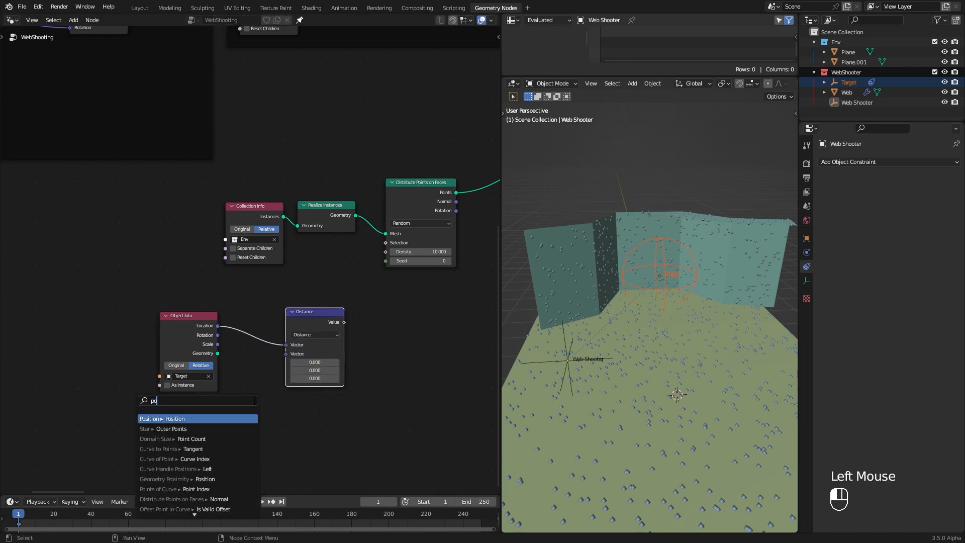
pyautogui.click(219, 418)
pyautogui.click(201, 404)
pyautogui.moveTo(321, 330); pyautogui.dragTo(271, 337)
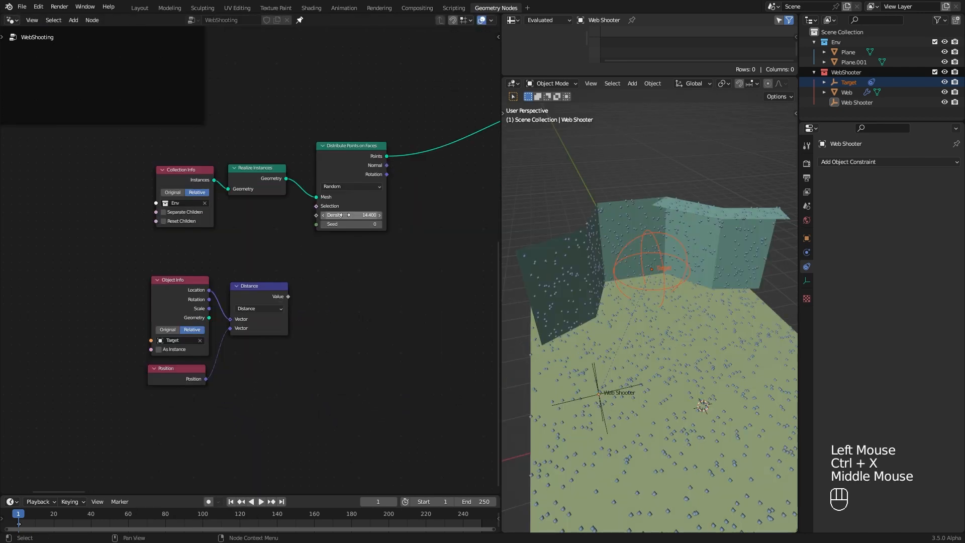
# Add a Greater Than or Equal compare node fed by the Distance value and connect Object Info's Scale to its B input
pyautogui.moveTo(334, 368); pyautogui.dragTo(357, 329, button='middle')
pyautogui.moveTo(306, 259); pyautogui.dragTo(369, 287)
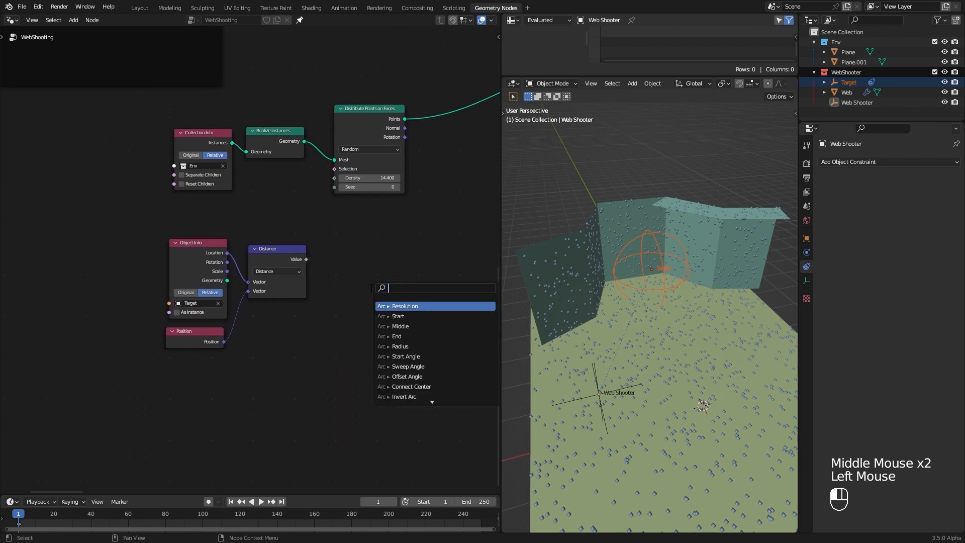
pyautogui.write('grea')
pyautogui.click(408, 316)
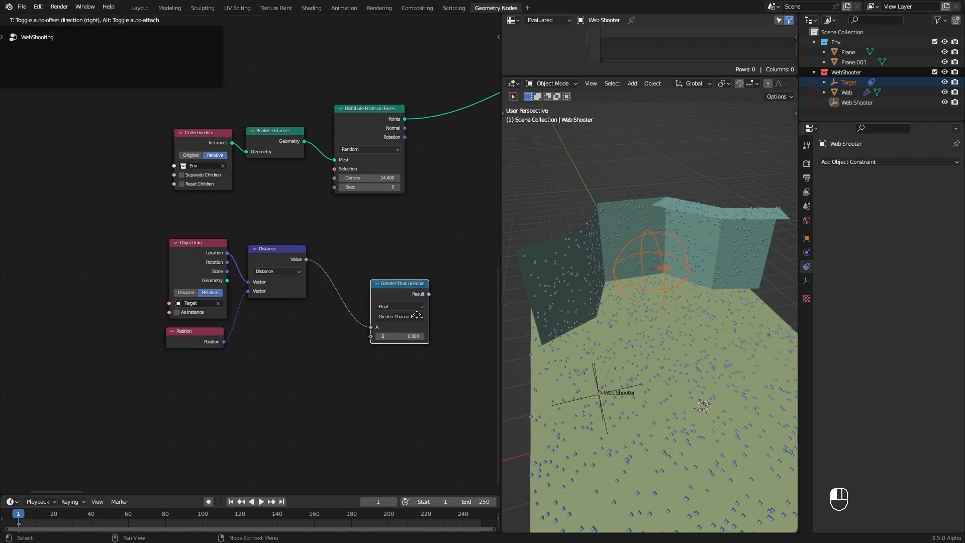
pyautogui.moveTo(227, 271); pyautogui.dragTo(337, 300)
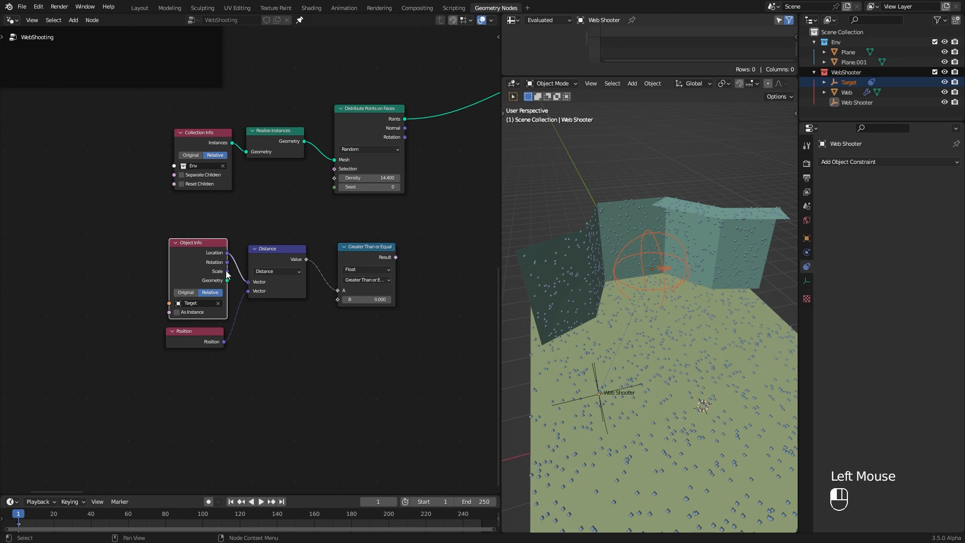
# Insert a Delete Geometry node after Distribute Points on Faces and feed its Selection from the Greater Than or Equal result
pyautogui.moveTo(363, 255)
pyautogui.mouseDown()
pyautogui.moveTo(347, 255)
pyautogui.moveTo(357, 252)
pyautogui.mouseUp()
pyautogui.moveTo(414, 248); pyautogui.dragTo(280, 315, button='middle')
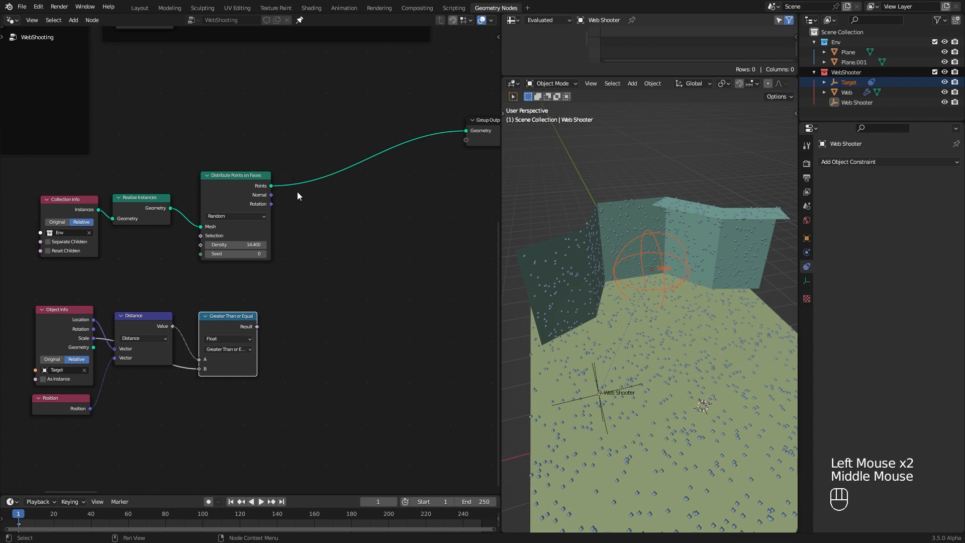
pyautogui.hotkey('shift', 'a')
pyautogui.moveTo(296, 191)
pyautogui.moveTo(375, 227)
pyautogui.click(444, 246)
pyautogui.click(321, 203)
pyautogui.moveTo(257, 326); pyautogui.dragTo(304, 226)
# Reposition and resize the Target empty near the wall corner to test the distance-based point deletion
pyautogui.moveTo(665, 342)
pyautogui.keyDown('ctrl'); pyautogui.mouseDown(button='middle')
pyautogui.moveTo(599, 352)
pyautogui.moveTo(668, 337)
pyautogui.mouseUp(button='middle'); pyautogui.keyUp('ctrl')
pyautogui.press('g')
pyautogui.click(689, 350)
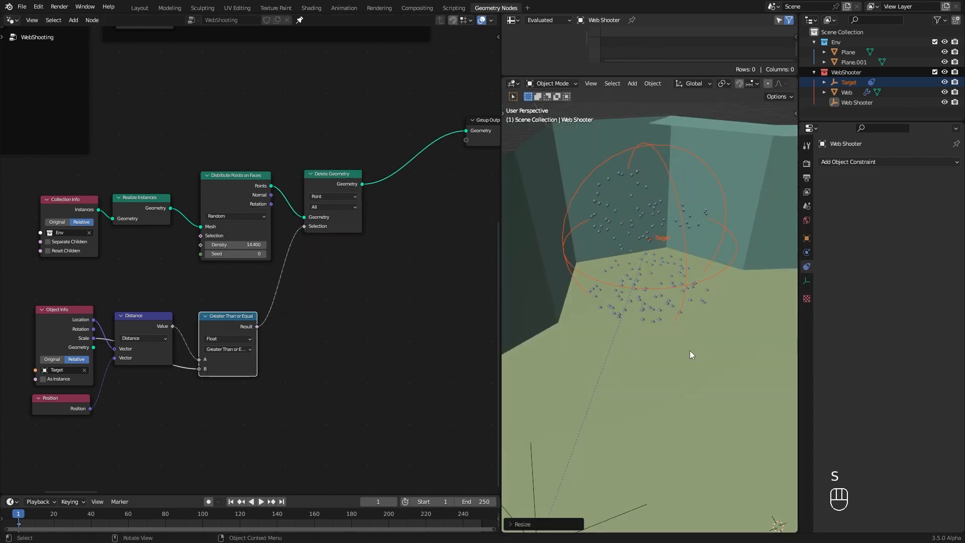
pyautogui.press('g')
pyautogui.click(676, 296)
# Set the Distribute Points on Faces density to 3.9
pyautogui.keyDown('ctrl'); pyautogui.moveTo(404, 249); pyautogui.dragTo(362, 301, button='middle'); pyautogui.keyUp('ctrl')
pyautogui.moveTo(362, 301); pyautogui.dragTo(327, 346, button='middle')
pyautogui.keyDown('ctrl'); pyautogui.moveTo(326, 346); pyautogui.dragTo(321, 302, button='middle'); pyautogui.keyUp('ctrl')
pyautogui.moveTo(242, 411); pyautogui.dragTo(226, 412)
# Feed the Delete Geometry output into the reroute before Instance on Points and connect the finished web geometry to Group Output
pyautogui.moveTo(446, 243); pyautogui.dragTo(395, 264, button='middle')
pyautogui.moveTo(366, 382); pyautogui.dragTo(288, 438, button='middle')
pyautogui.moveTo(237, 424); pyautogui.dragTo(408, 120)
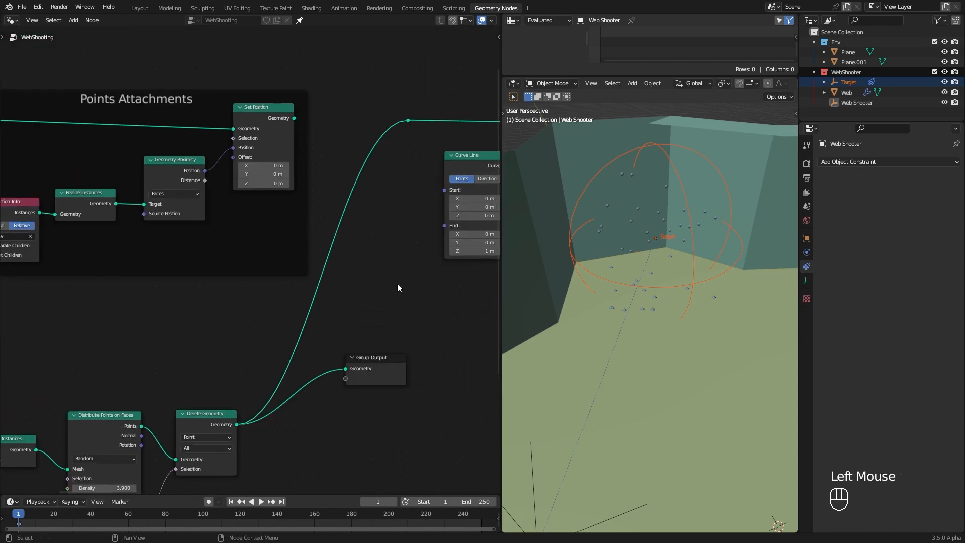
pyautogui.moveTo(349, 270); pyautogui.dragTo(359, 312)
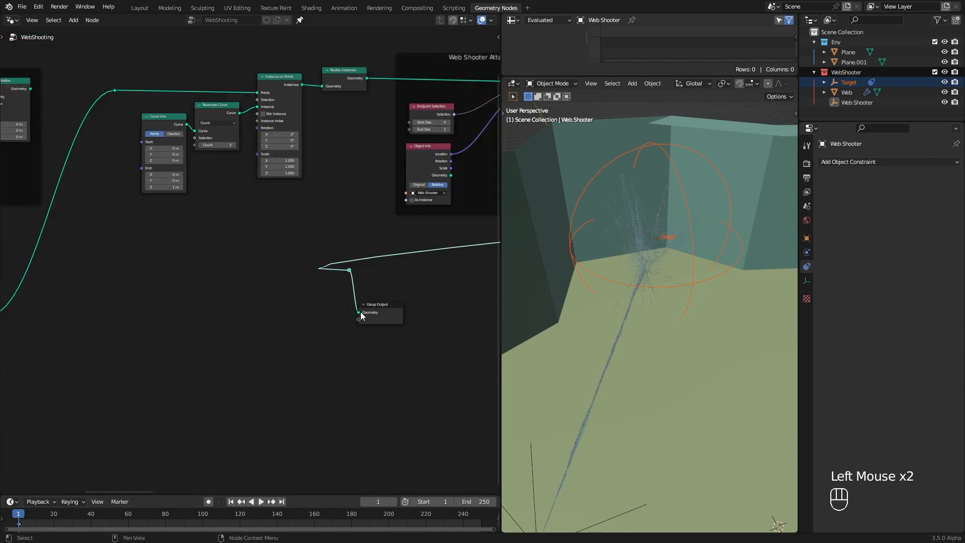
pyautogui.click(427, 326)
pyautogui.moveTo(676, 365)
pyautogui.mouseDown(button='middle')
pyautogui.moveTo(663, 357)
pyautogui.moveTo(671, 347)
pyautogui.mouseUp(button='middle')
pyautogui.keyDown('ctrl'); pyautogui.moveTo(648, 312); pyautogui.dragTo(648, 292, button='middle'); pyautogui.keyUp('ctrl')
# Move the new point-scattering nodes clear of the others, enclose them in a frame and label it Method_2
pyautogui.moveTo(452, 302); pyautogui.dragTo(237, 265, button='middle')
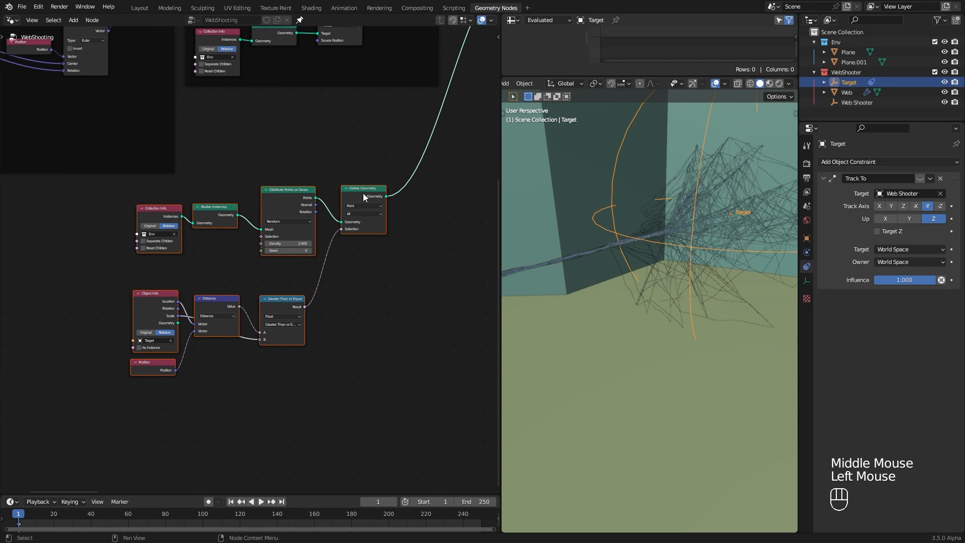
pyautogui.moveTo(363, 193); pyautogui.dragTo(386, 242)
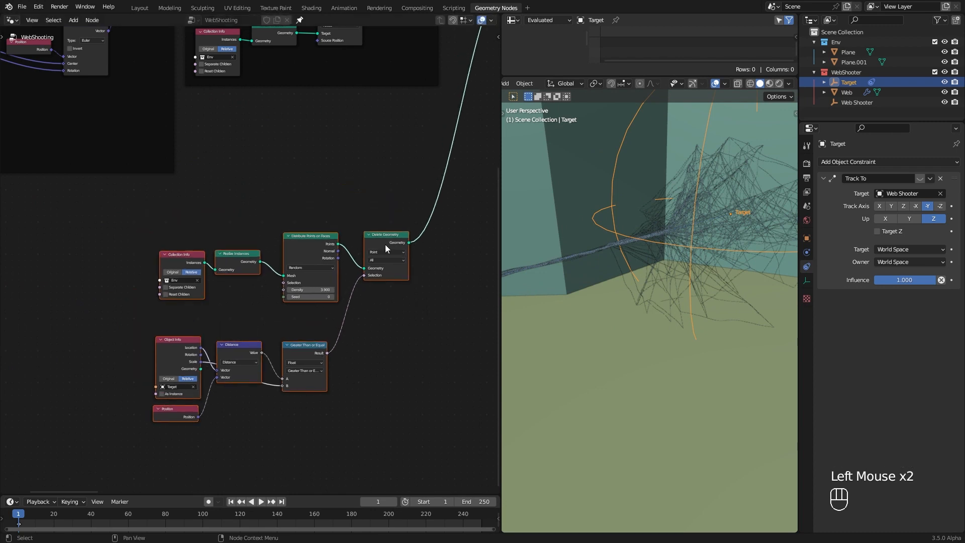
pyautogui.hotkey('shift', 'p')
pyautogui.press('F2')
pyautogui.write('Method_2')
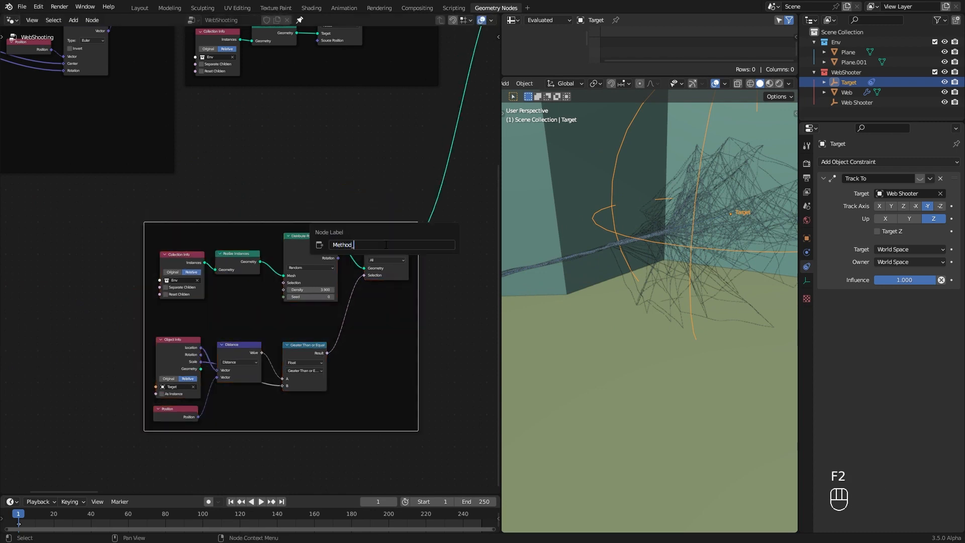
pyautogui.press('Return')
pyautogui.keyDown('ctrl'); pyautogui.moveTo(336, 251); pyautogui.dragTo(336, 249, button='middle'); pyautogui.keyUp('ctrl')
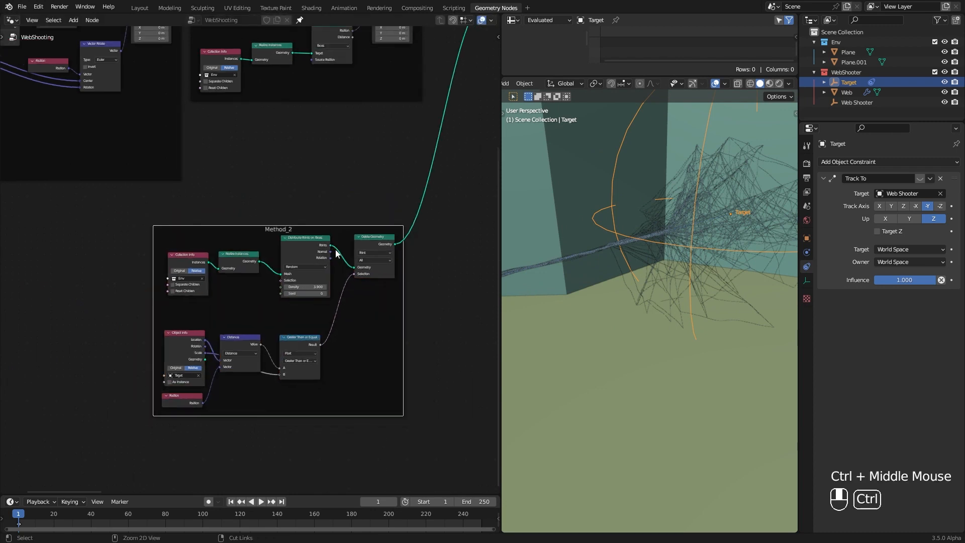
# Move the Target empty toward the floor beside the side wall, then back to the wall corner to test the web
pyautogui.click(625, 243)
pyautogui.keyDown('ctrl'); pyautogui.moveTo(20, 275); pyautogui.dragTo(262, 216, button='middle'); pyautogui.keyUp('ctrl')
pyautogui.moveTo(348, 147); pyautogui.dragTo(225, 362)
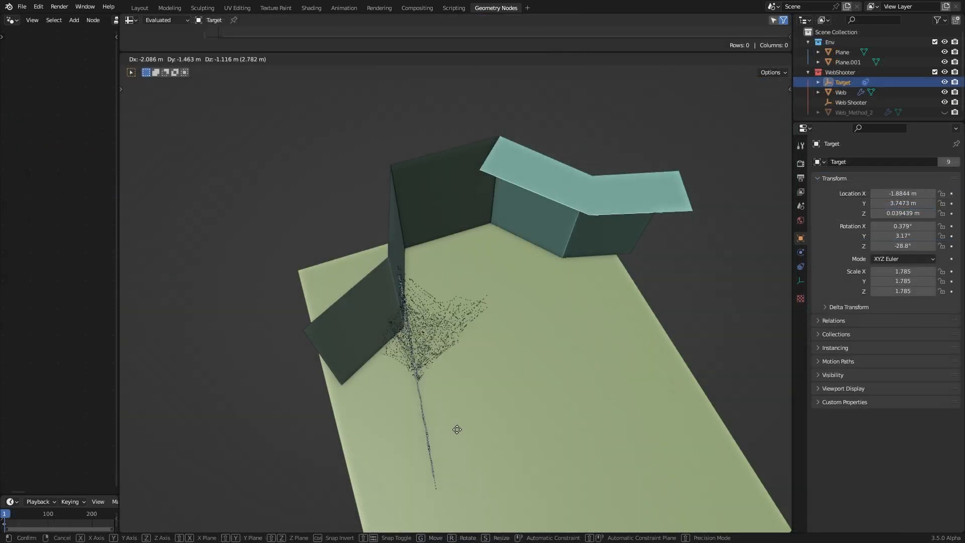
pyautogui.click(456, 429)
pyautogui.moveTo(456, 429); pyautogui.dragTo(483, 351, button='middle')
pyautogui.press('g')
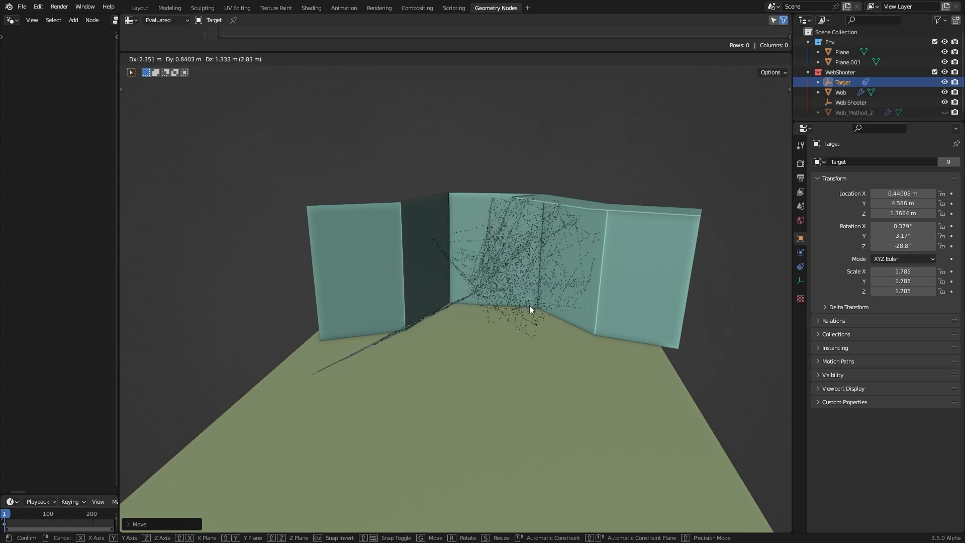
pyautogui.click(529, 305)
pyautogui.moveTo(529, 306); pyautogui.dragTo(516, 330, button='middle')
# Select the Web object and set its modifier's Attaching Points to 25
pyautogui.click(492, 290)
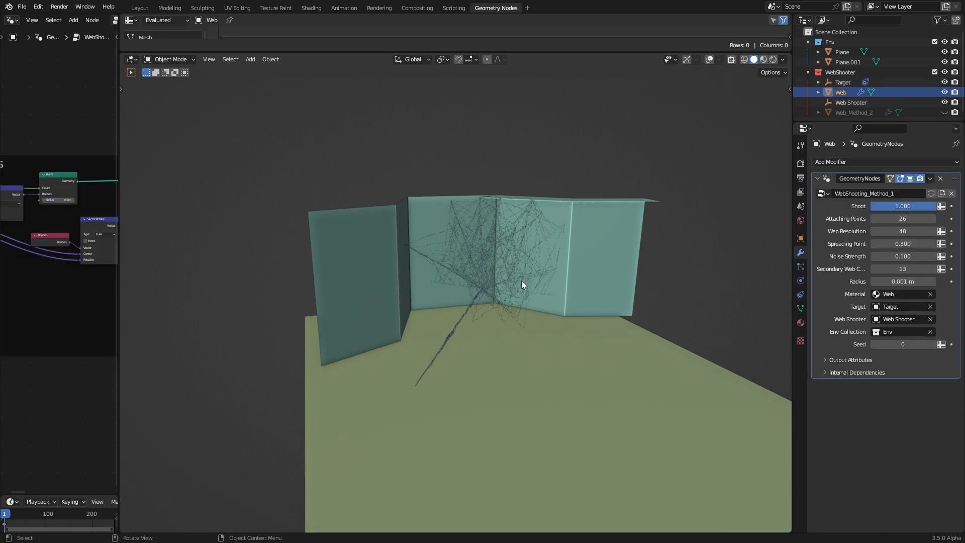
pyautogui.moveTo(926, 218); pyautogui.dragTo(905, 218)
pyautogui.click(933, 218)
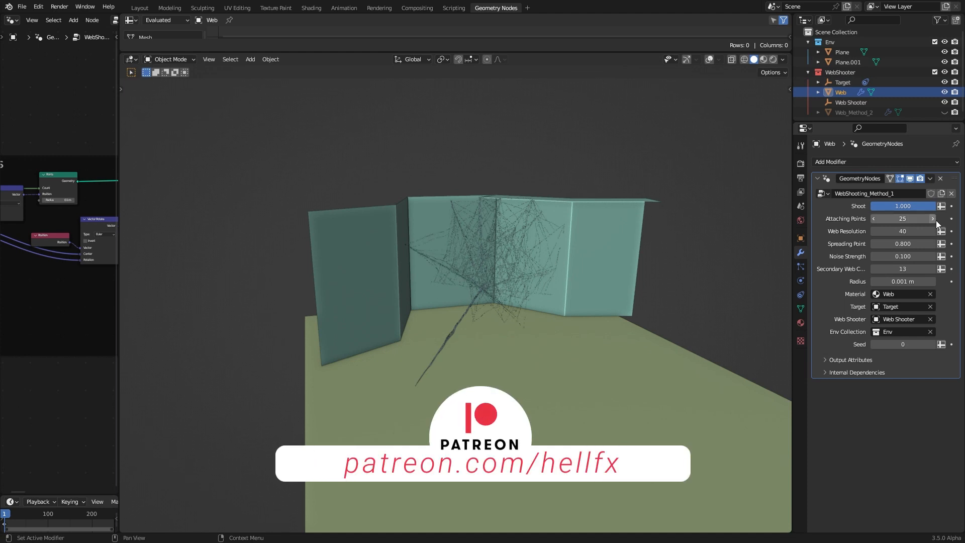
pyautogui.moveTo(754, 282); pyautogui.dragTo(616, 386, button='middle')
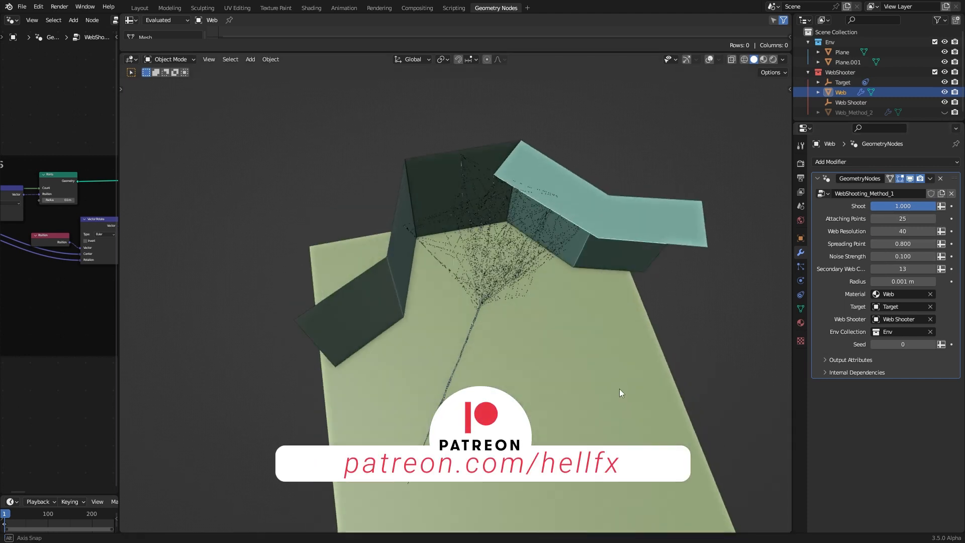